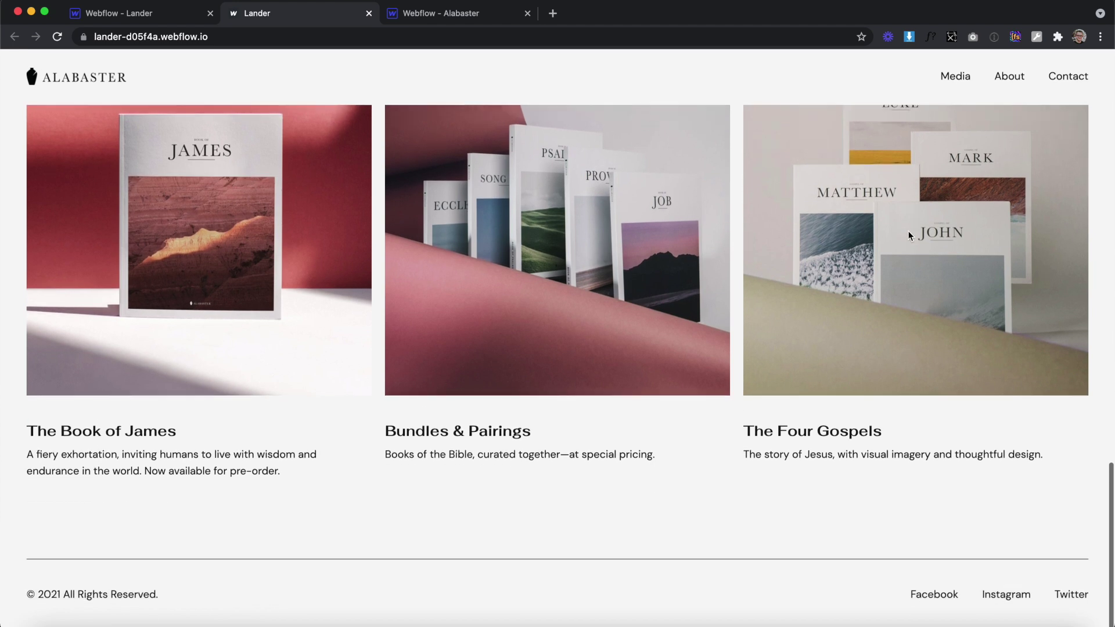
key(ctrl+shift+Tab)
drag(862, 335, 947, 339)
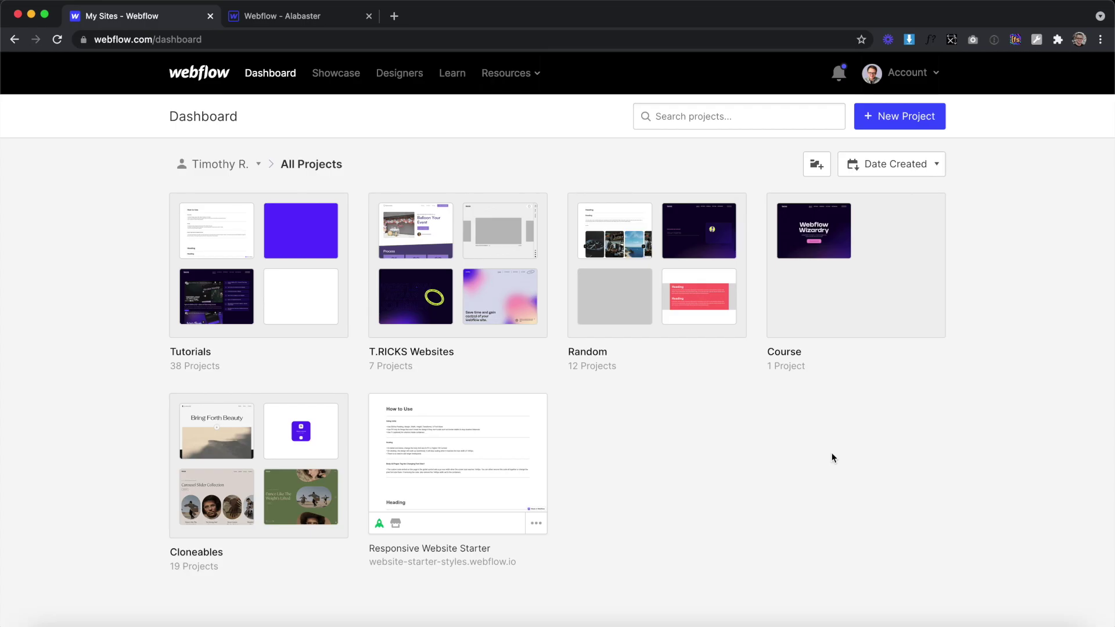
Create a new project from the Blank Site preset and name it Lander
click(919, 128)
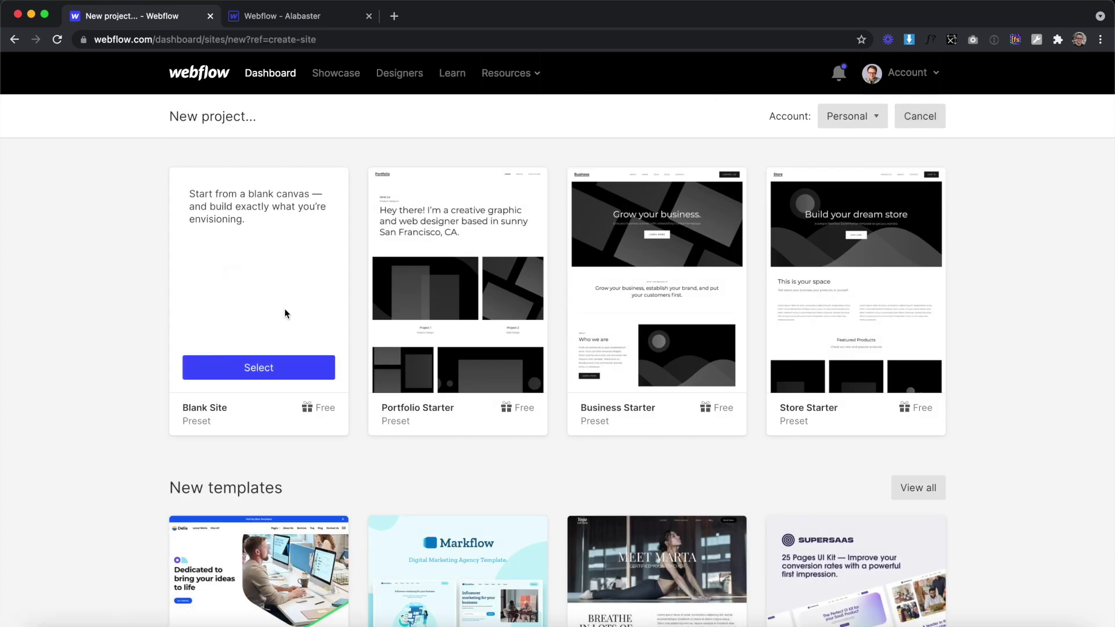
click(270, 367)
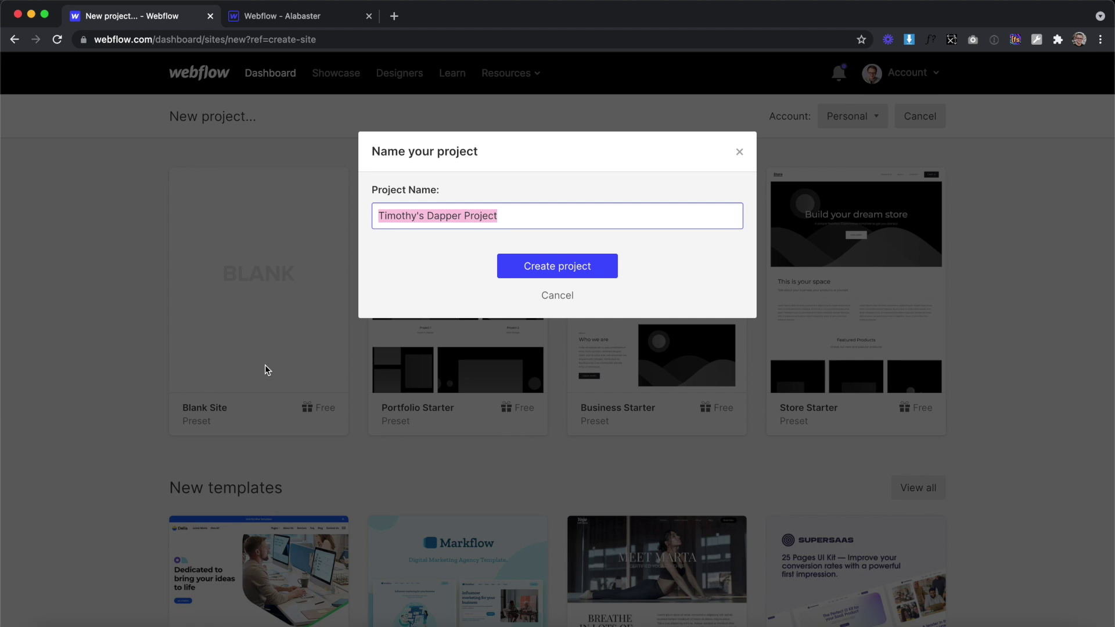
text(Lander)
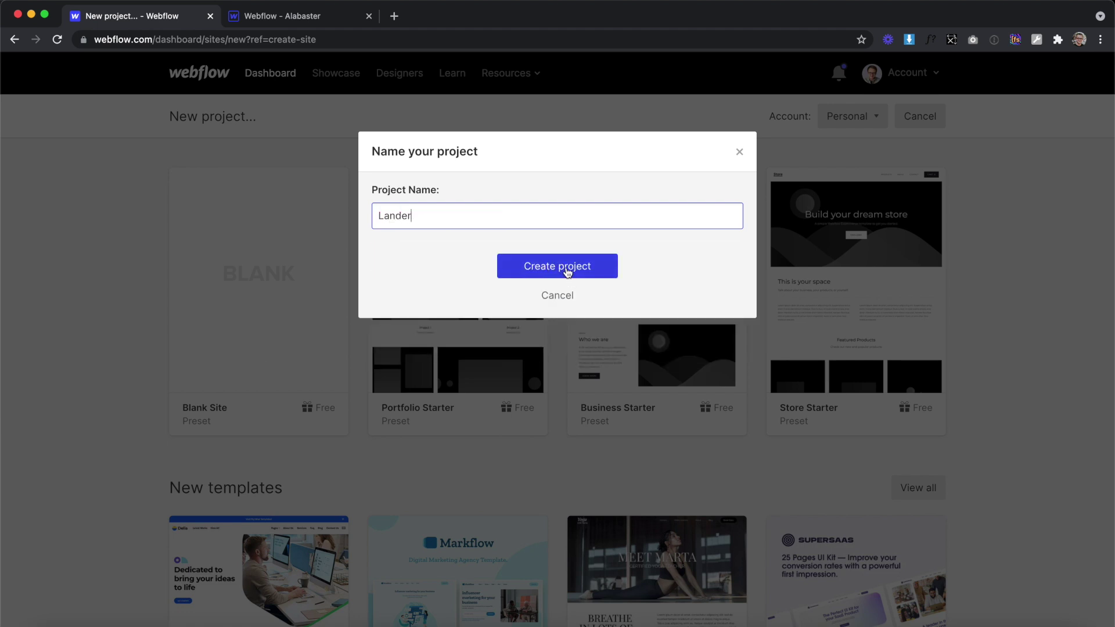
click(567, 272)
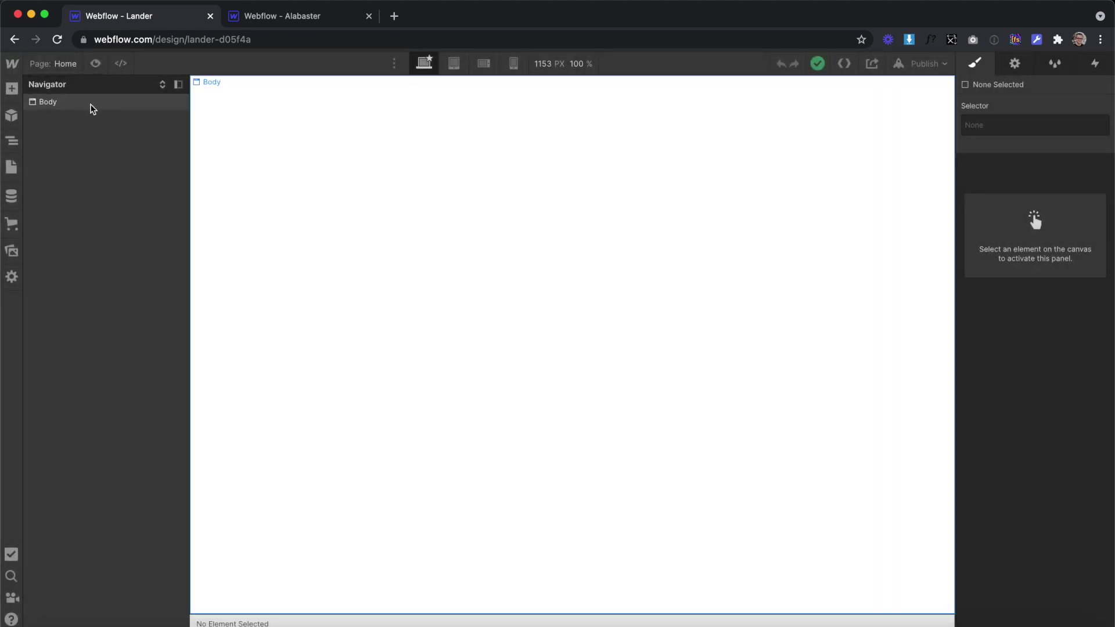
In the Lander project's font settings, add the Google font Fahkwang with the regular, 500 and 600 variants
click(11, 64)
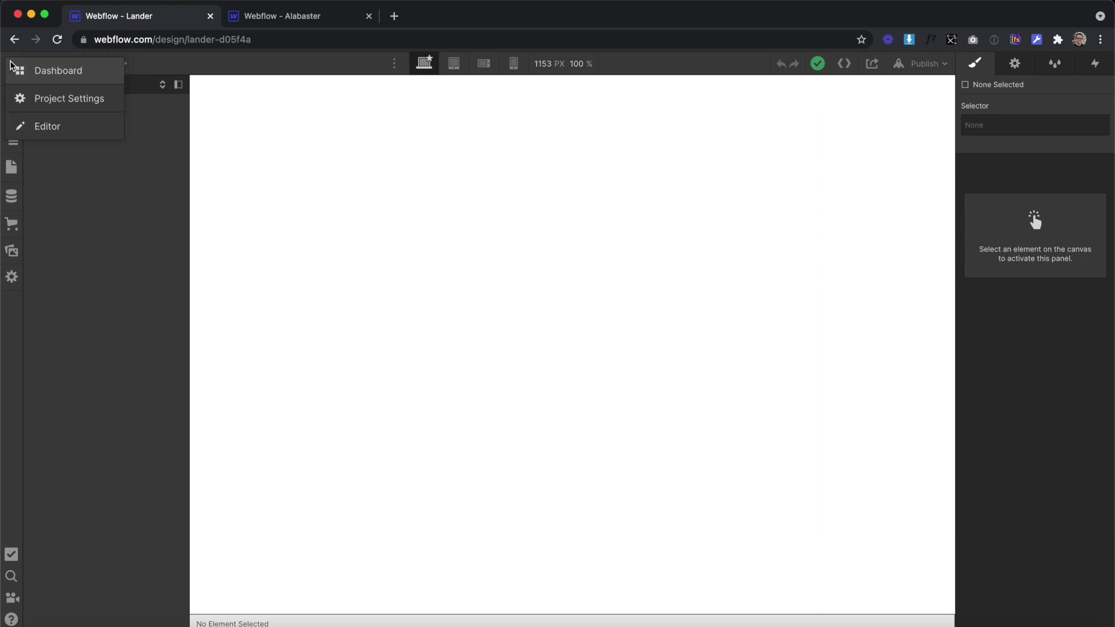
click(56, 103)
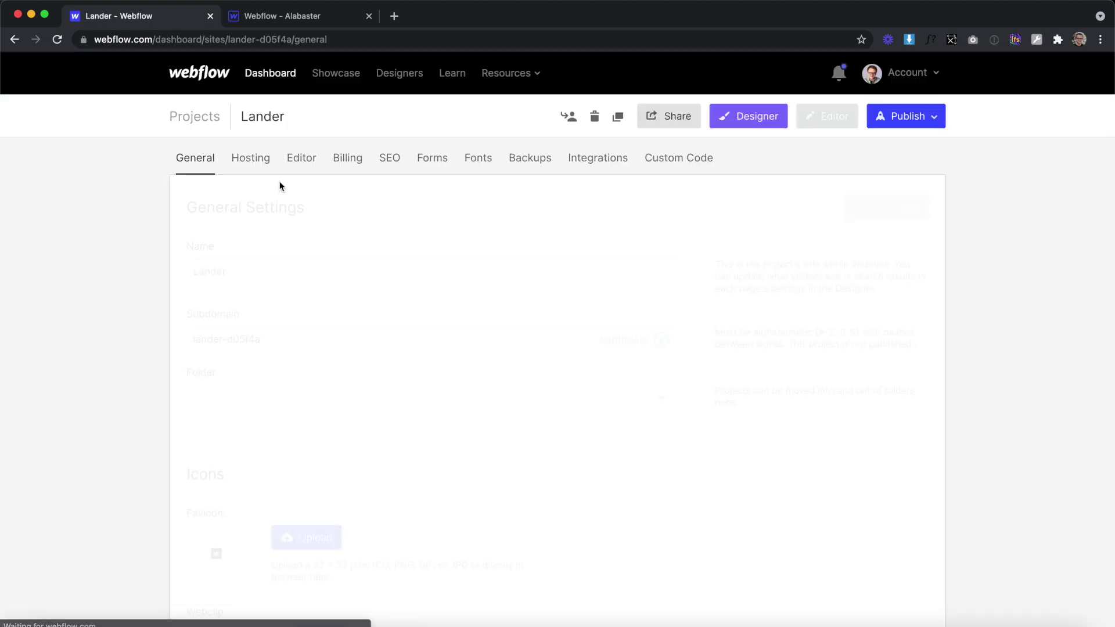
click(477, 161)
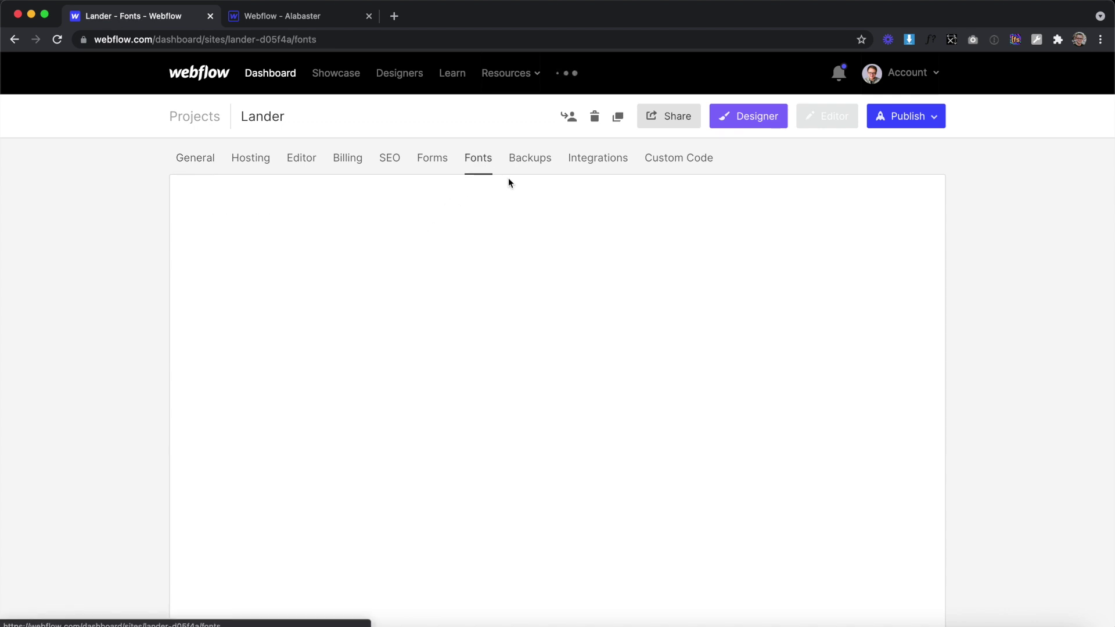
click(314, 277)
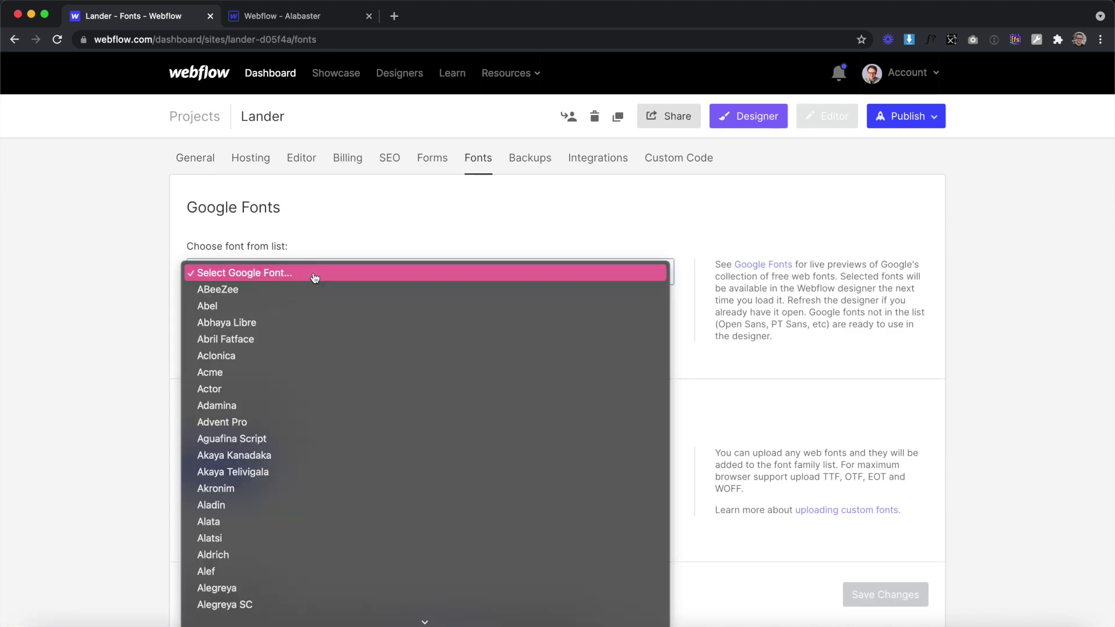
key(f)
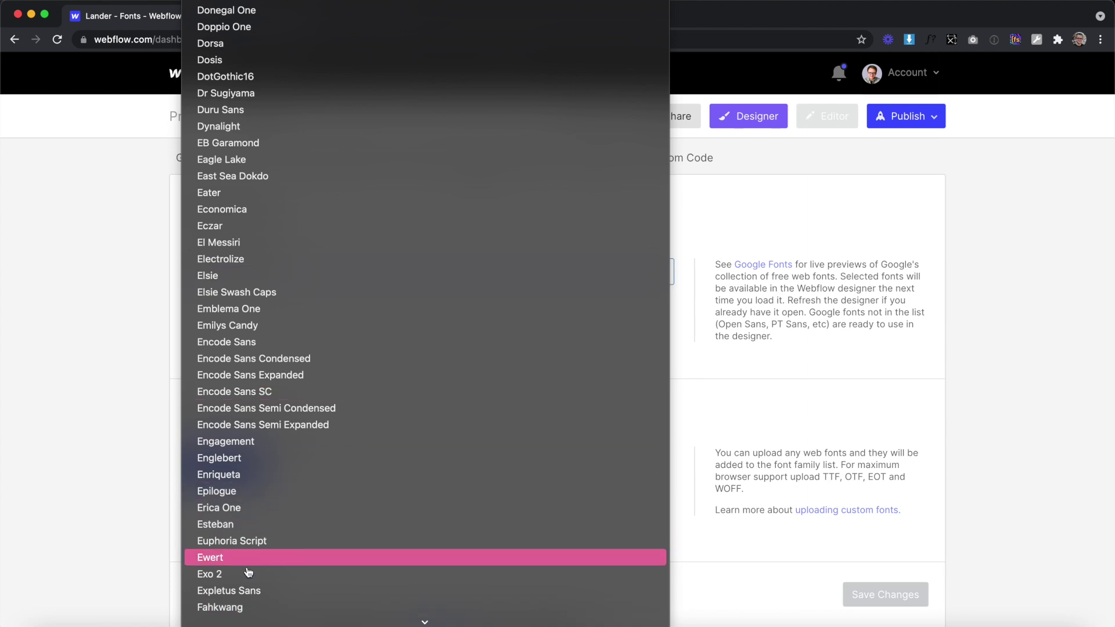
click(221, 608)
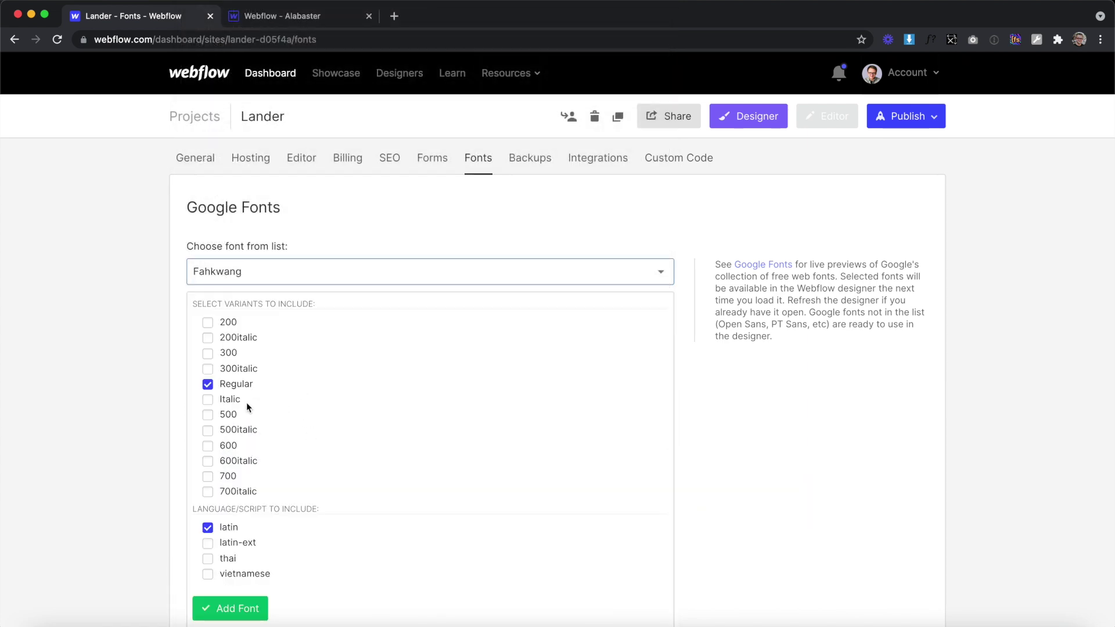
click(226, 415)
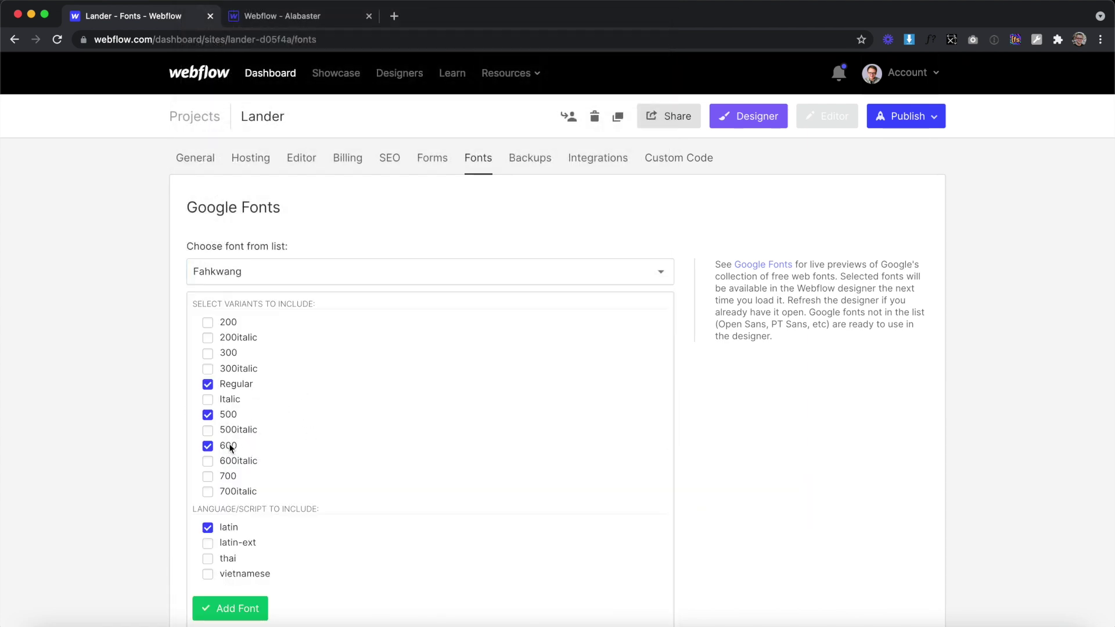
click(237, 604)
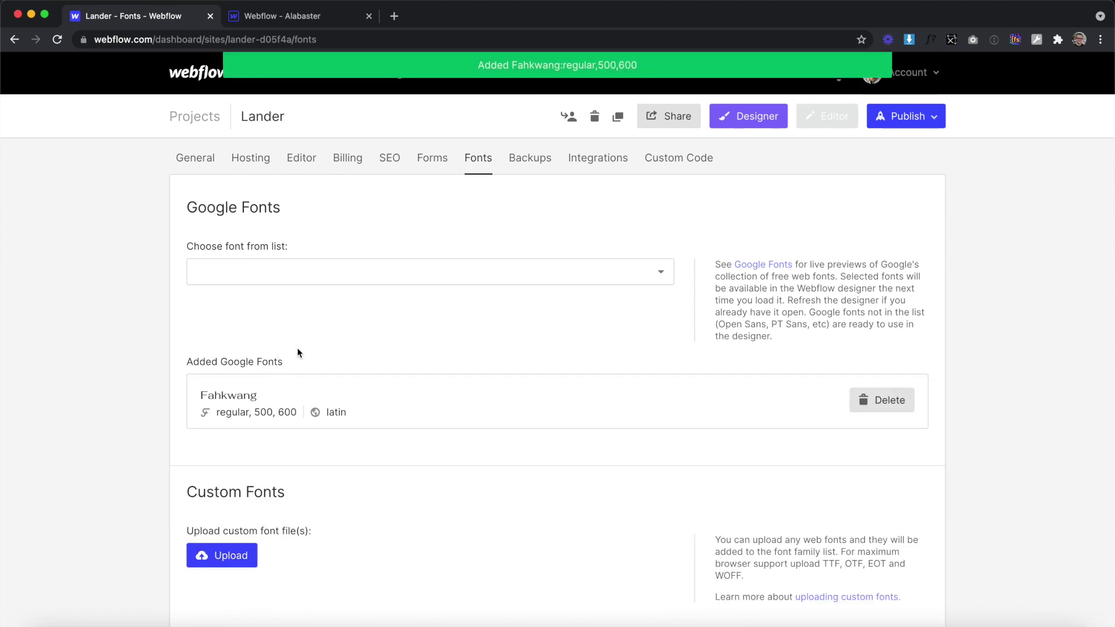
Add the Google font DM Sans to the project with the regular and 700 variants
click(323, 271)
scroll(298, 359, down, 15)
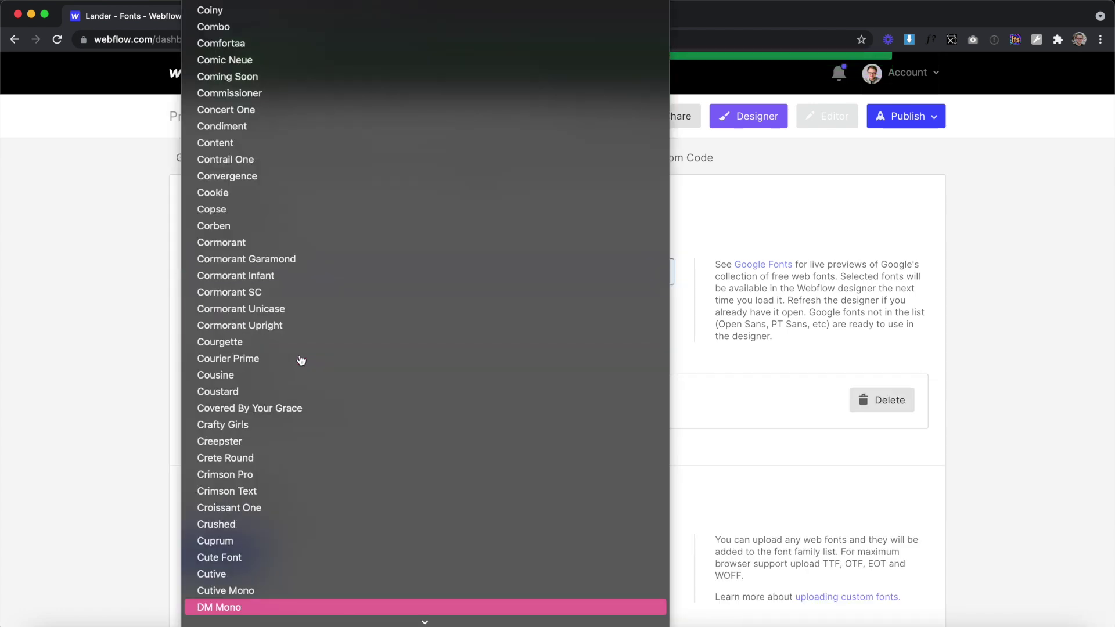
scroll(292, 490, down, 2)
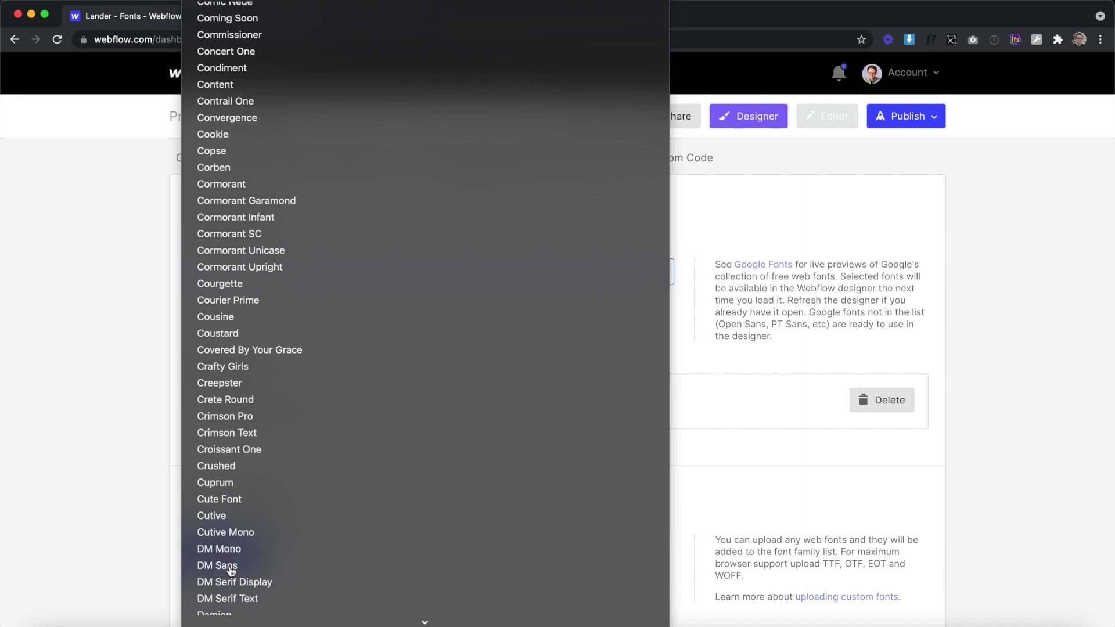
click(289, 564)
click(223, 384)
click(224, 487)
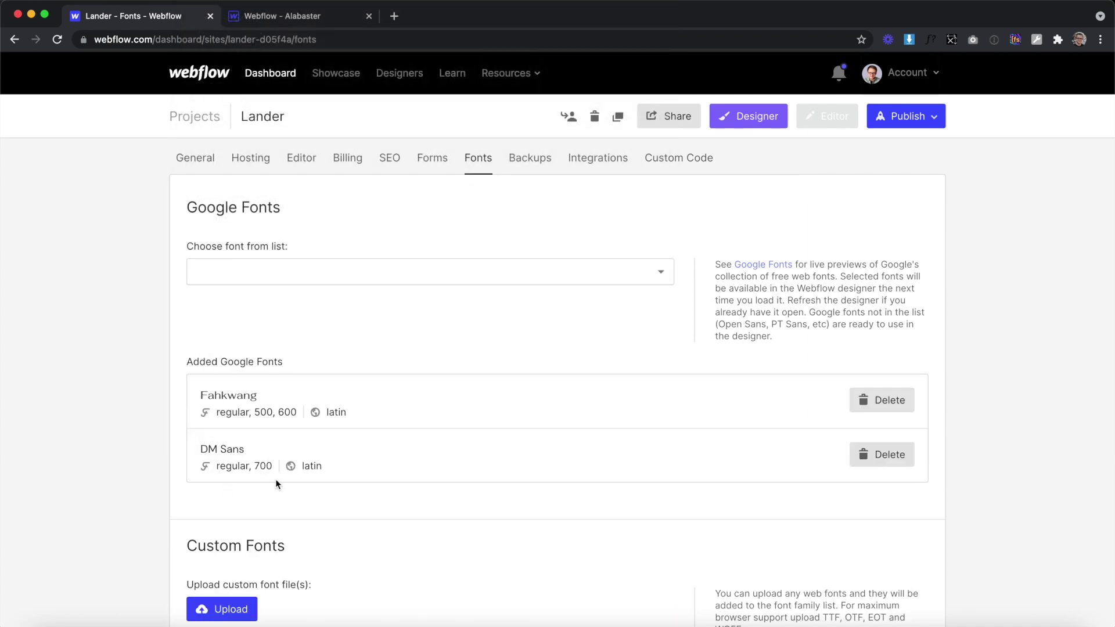
Return to the Designer and add an H1, an H2 and an H6 heading to the blank Home page
click(751, 129)
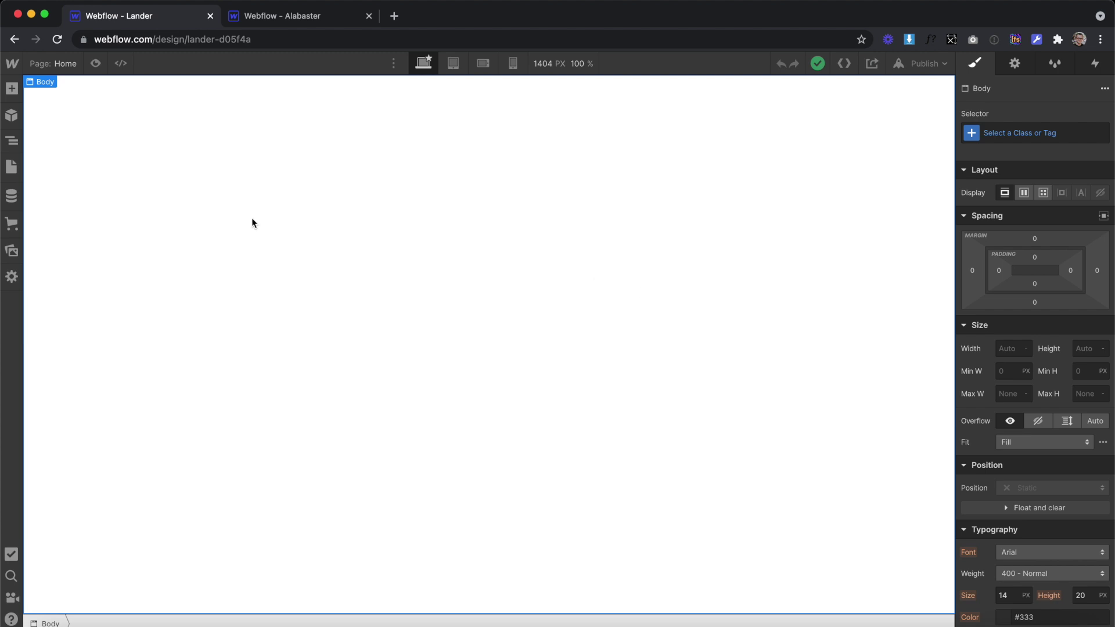
click(13, 88)
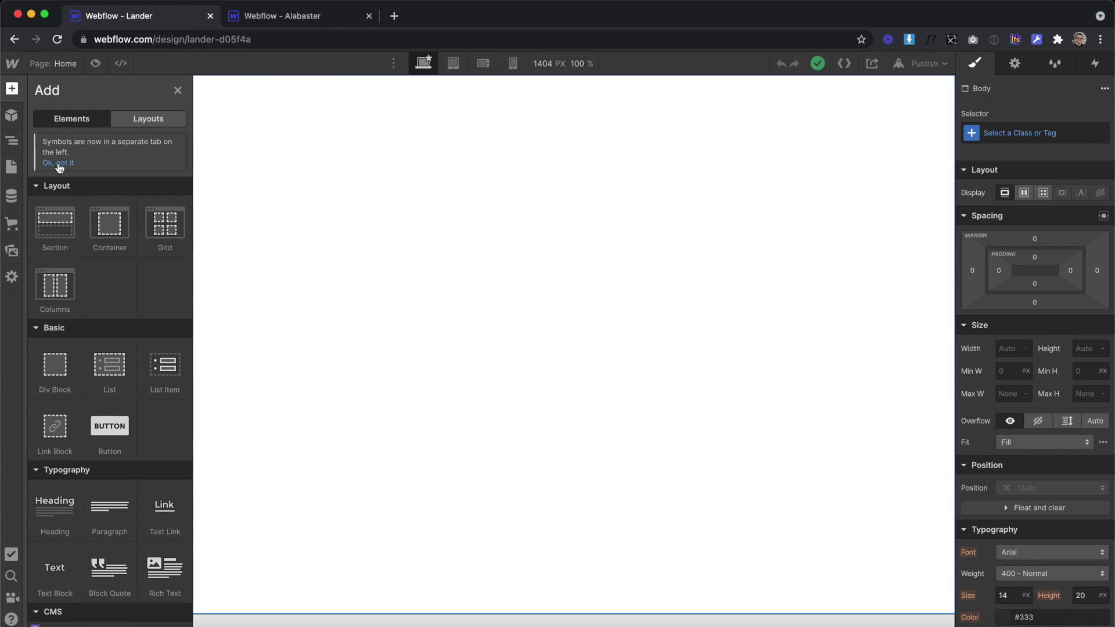
drag(51, 502, 263, 299)
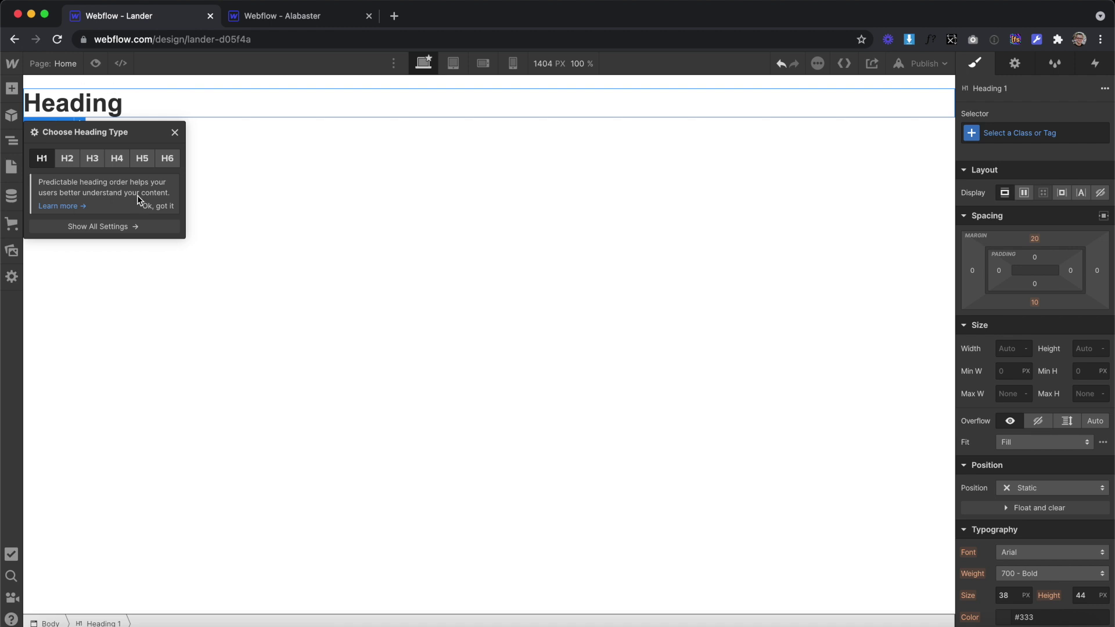
click(14, 90)
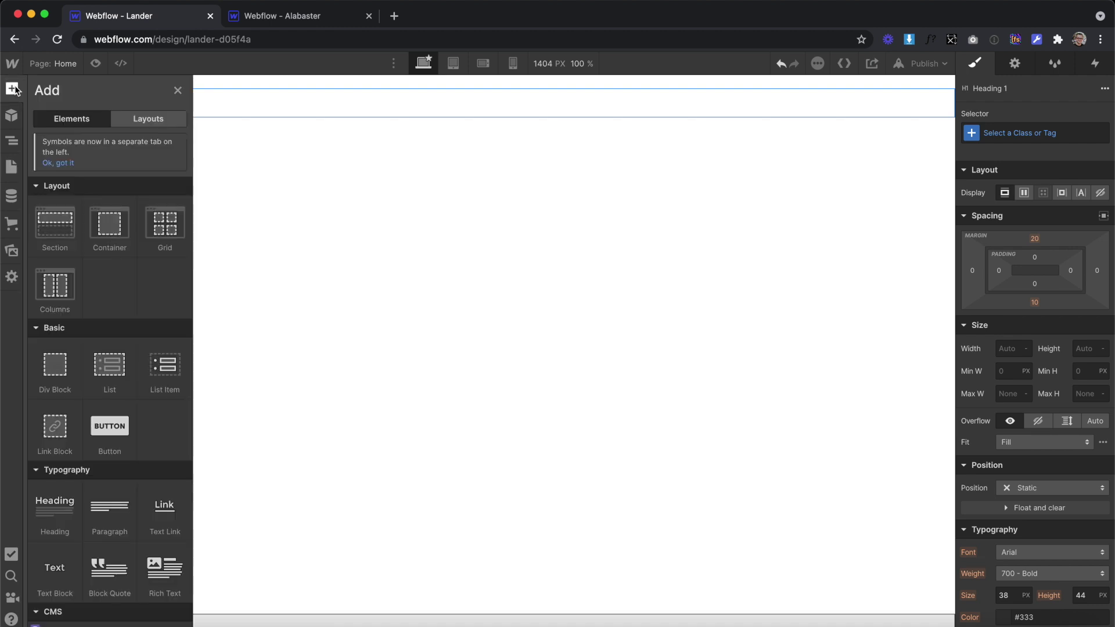
drag(47, 517, 221, 189)
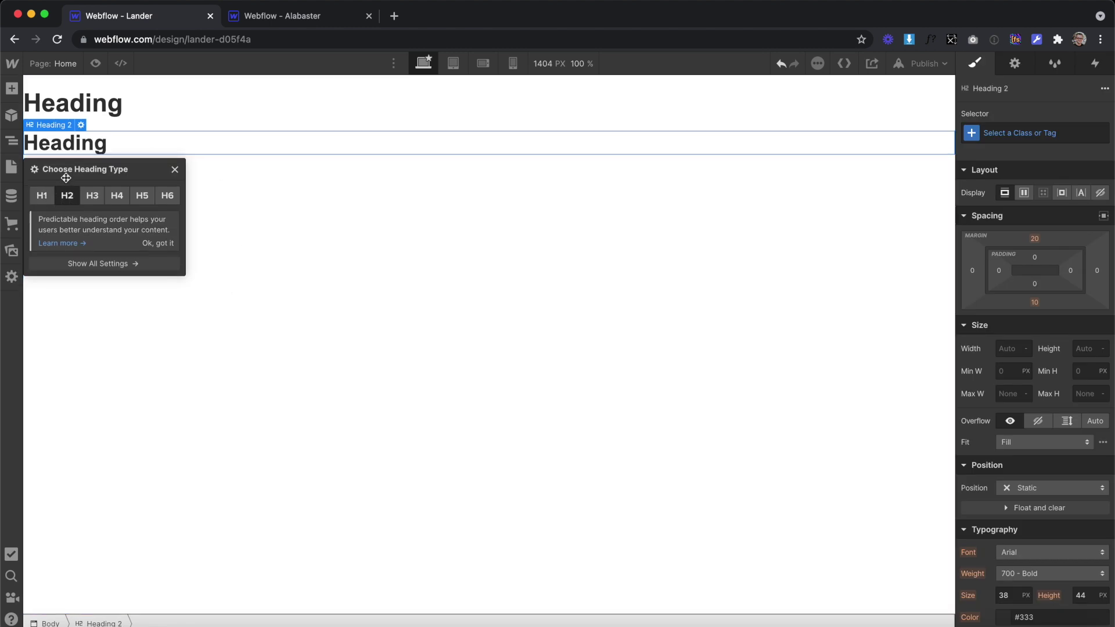
click(12, 89)
drag(42, 511, 257, 343)
click(168, 237)
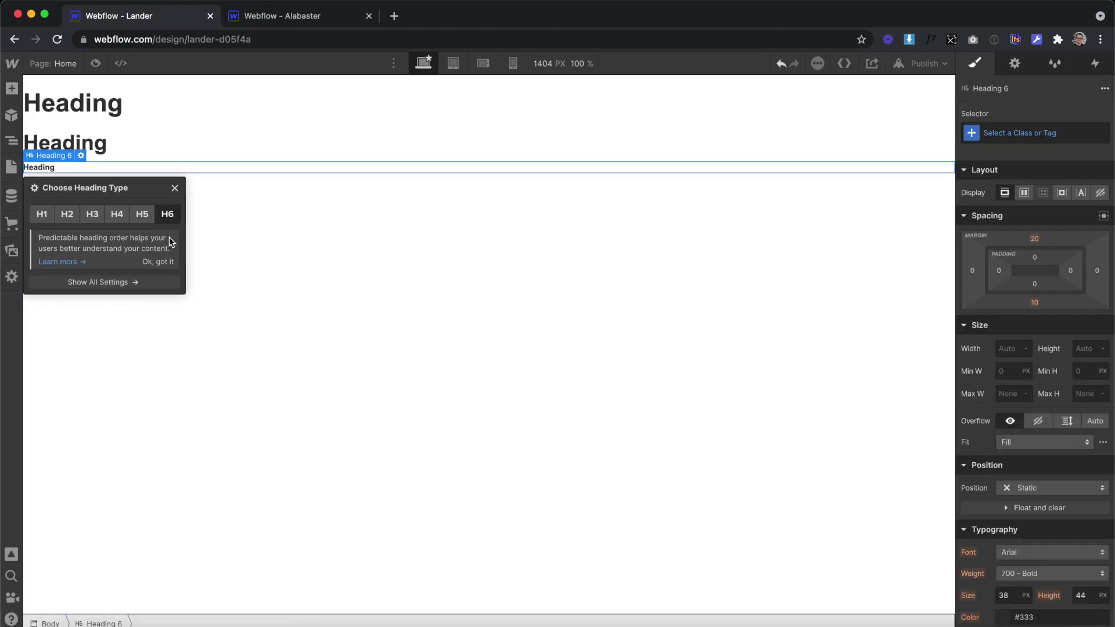
Add a paragraph, a button and a text link below the headings on the page
click(11, 89)
drag(121, 533, 244, 317)
click(12, 88)
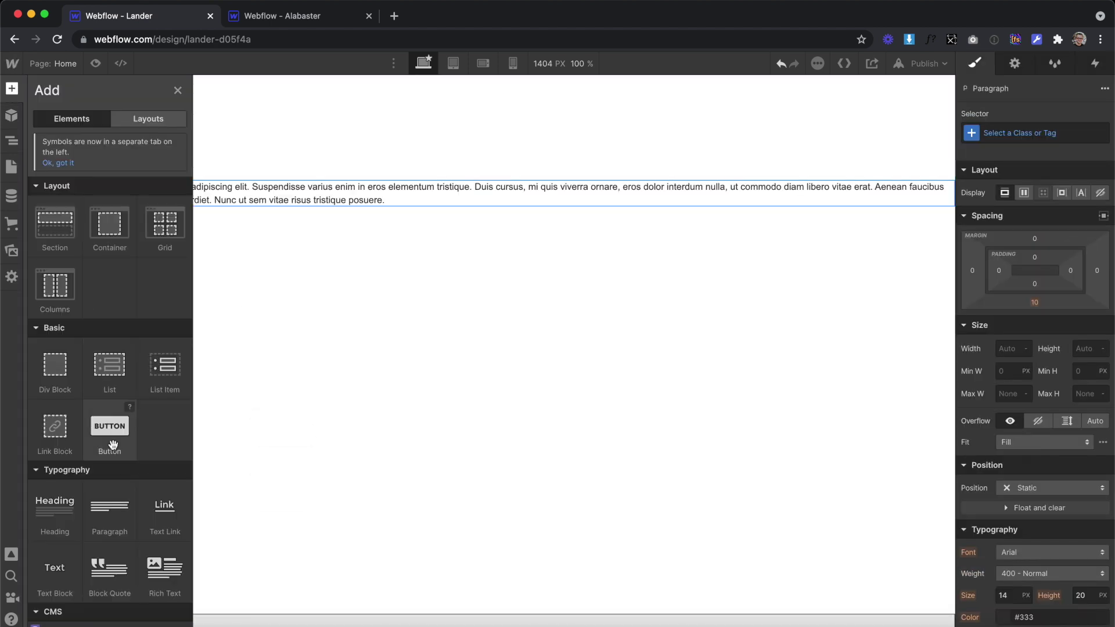
drag(113, 444, 259, 348)
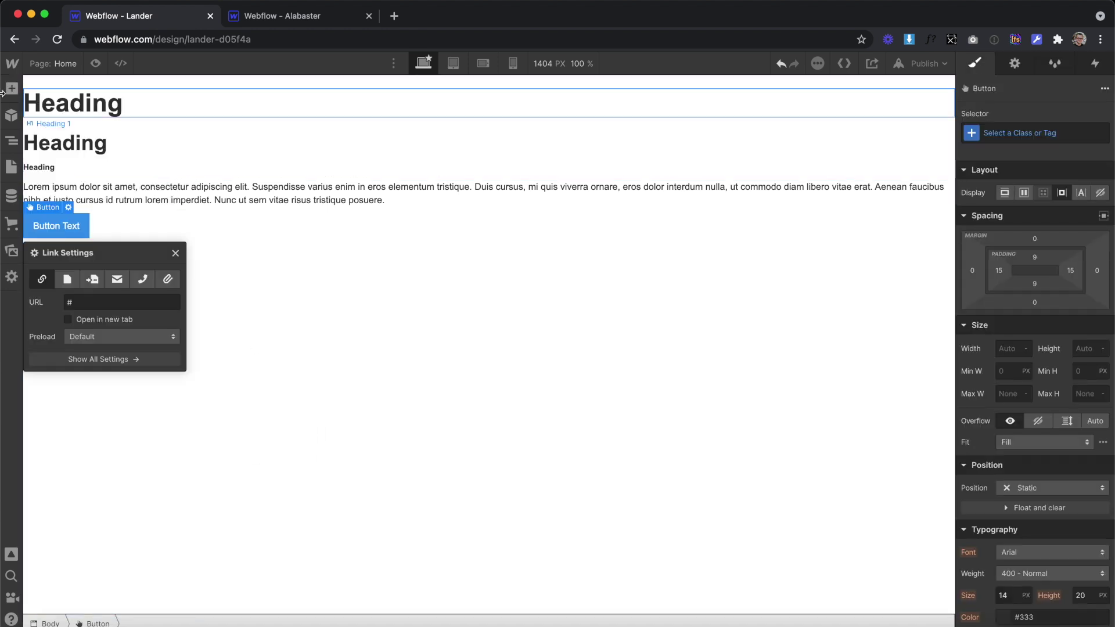
click(7, 92)
drag(174, 508, 65, 232)
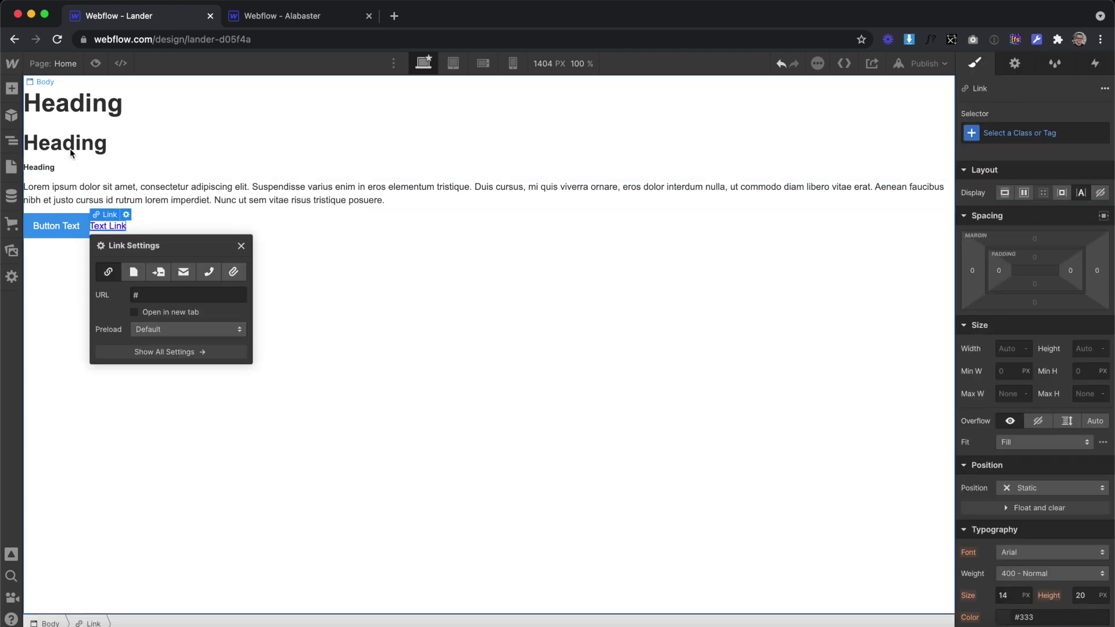
Pin the Navigator beside the canvas and set the Body (All Pages) tag's font to DM Sans
click(13, 142)
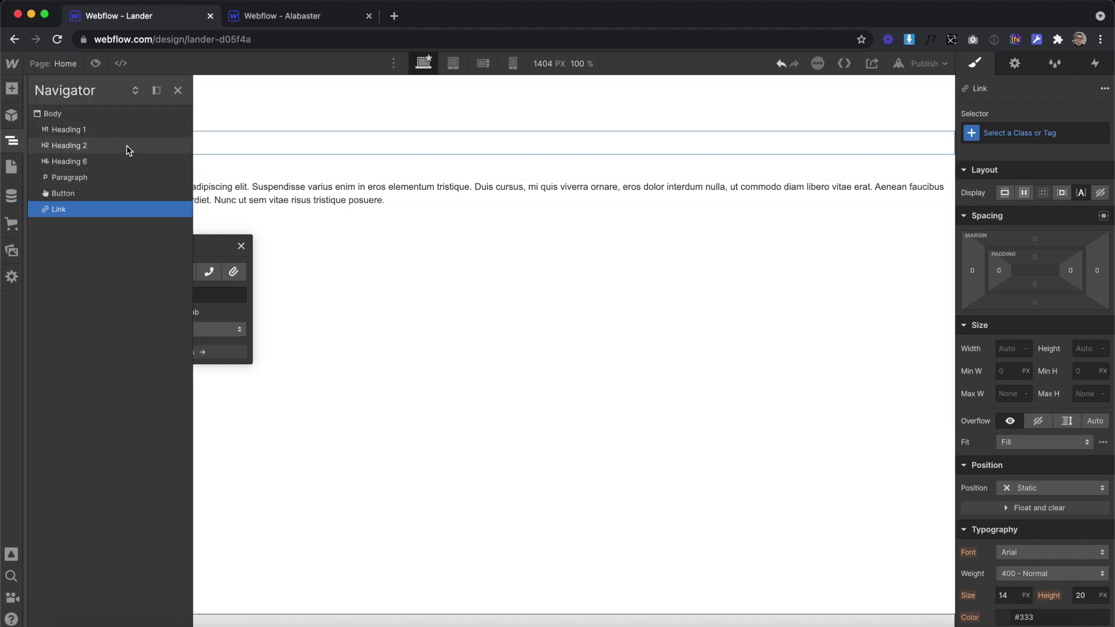
click(158, 90)
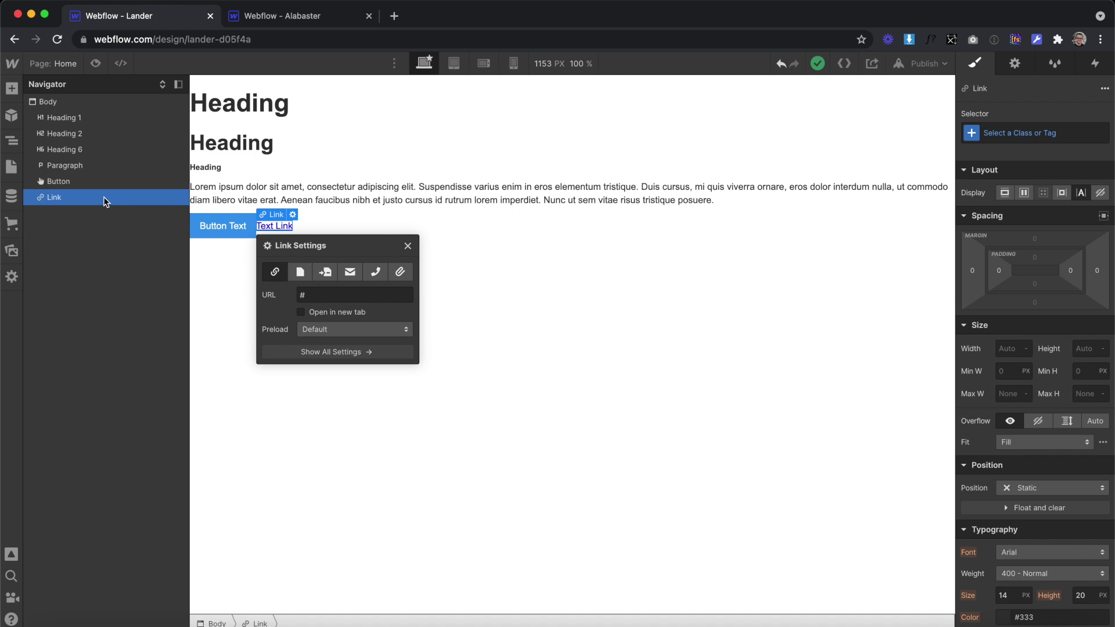
click(50, 105)
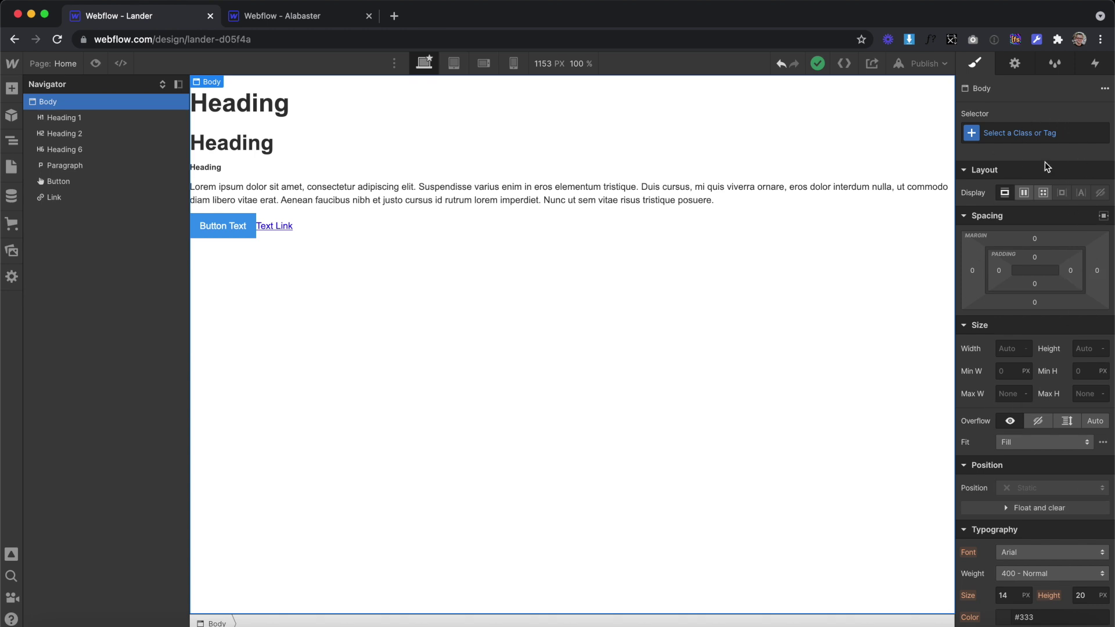
click(971, 133)
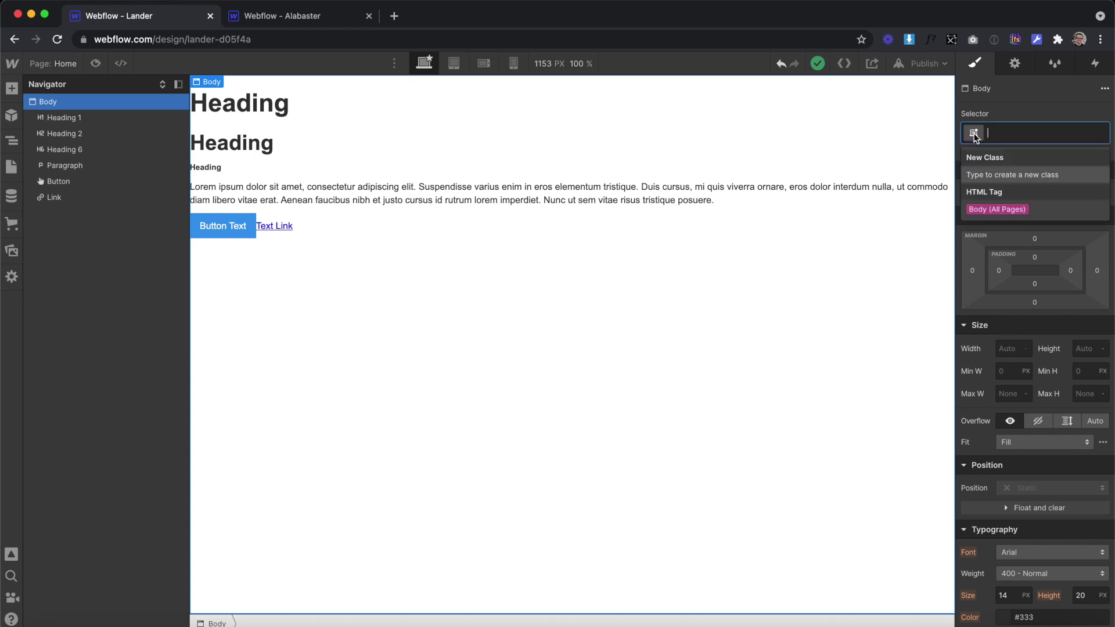
click(994, 209)
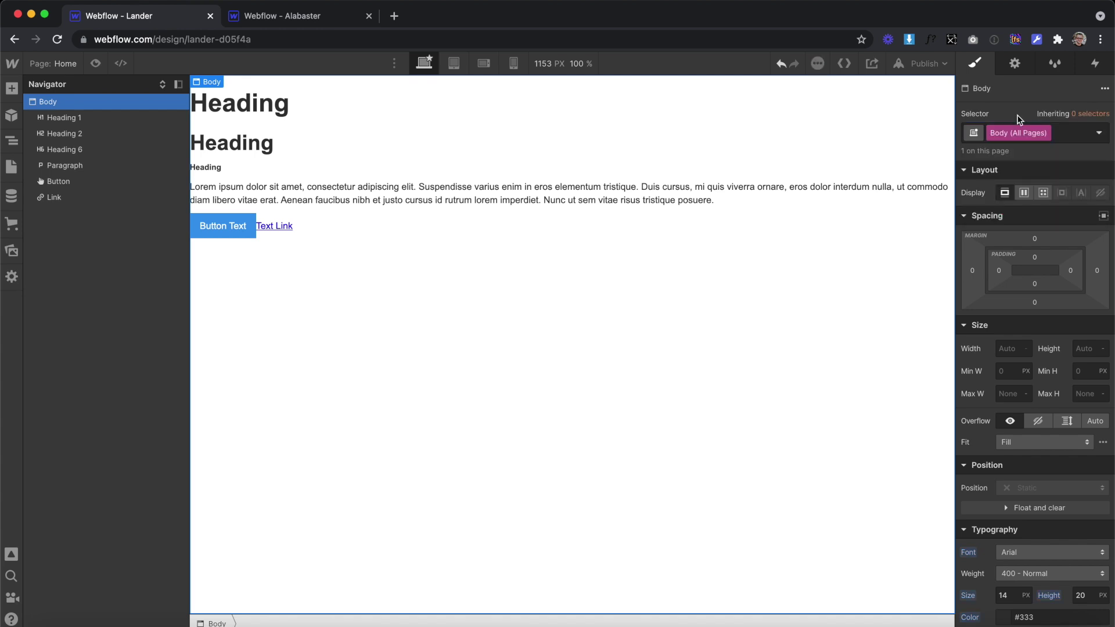
scroll(1005, 279, down, 5)
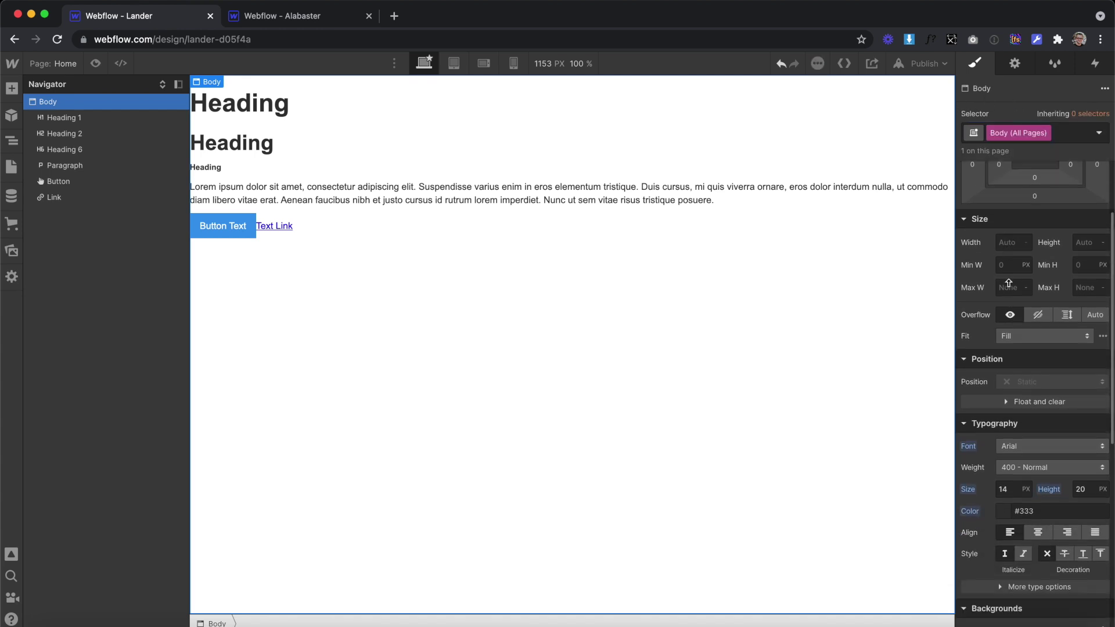
click(1019, 301)
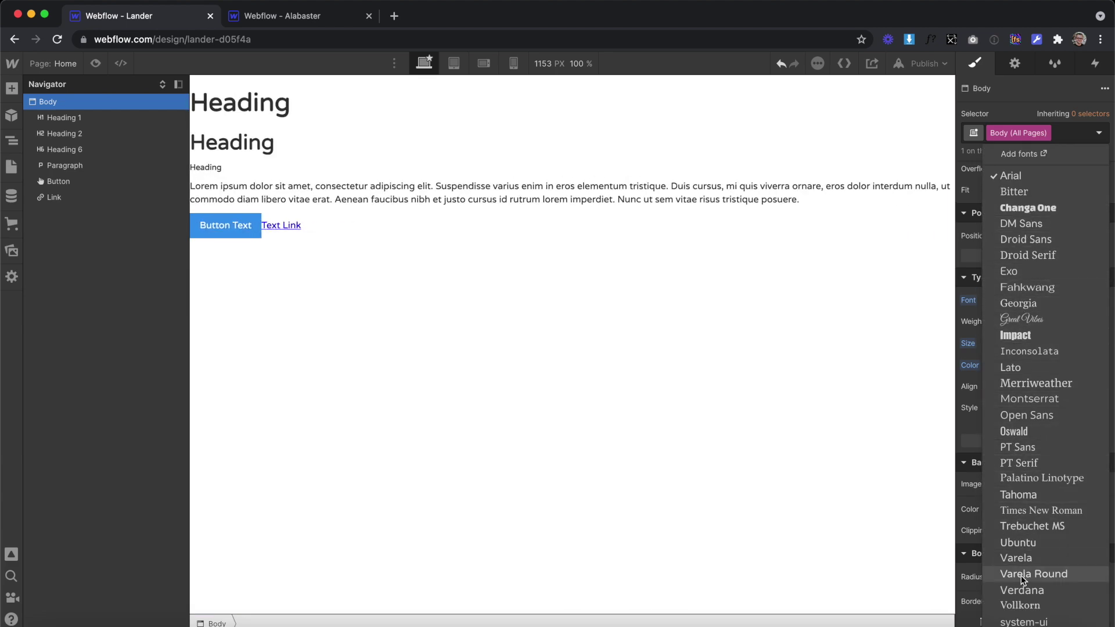
click(1043, 221)
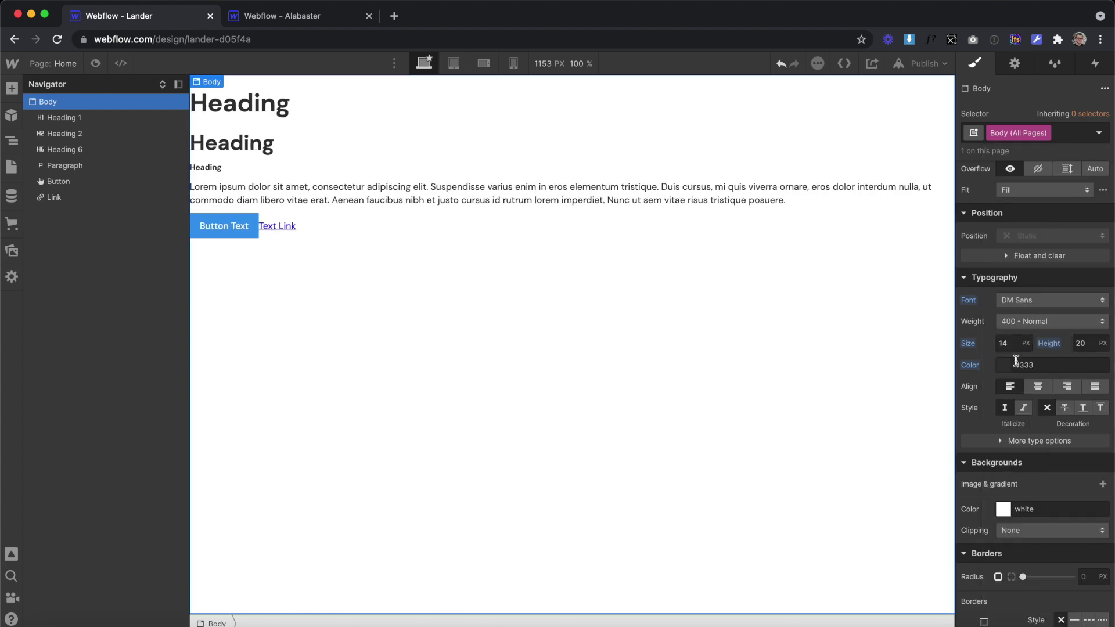
Set the Body (All Pages) font color to #151515 and save it as a swatch named Black
click(1005, 372)
drag(1040, 430, 1095, 397)
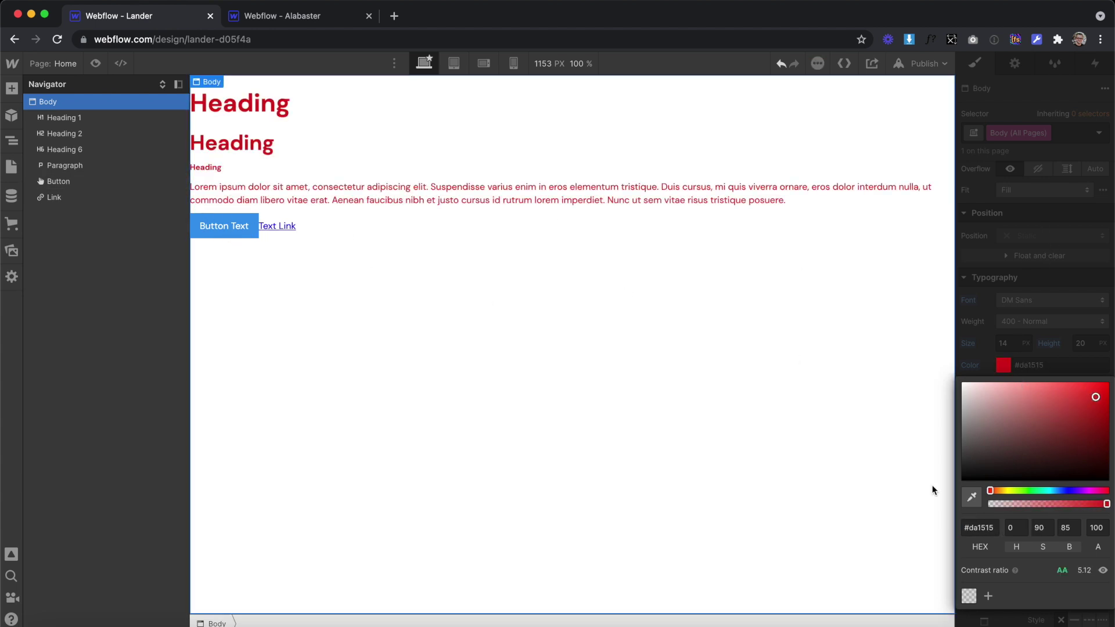
click(991, 524)
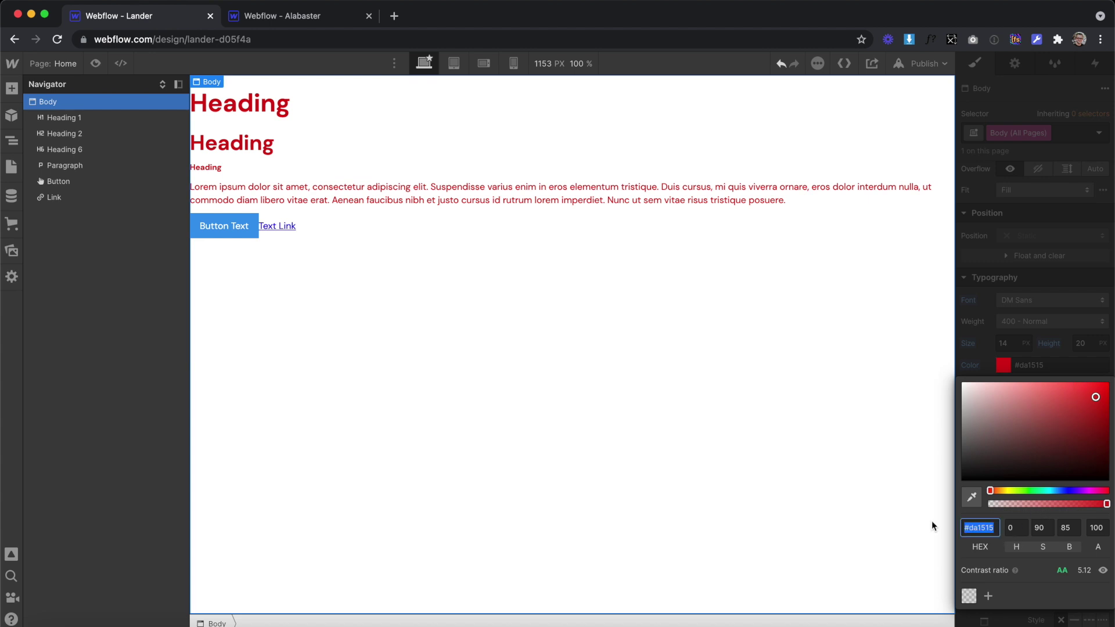
text(15)
key(Return)
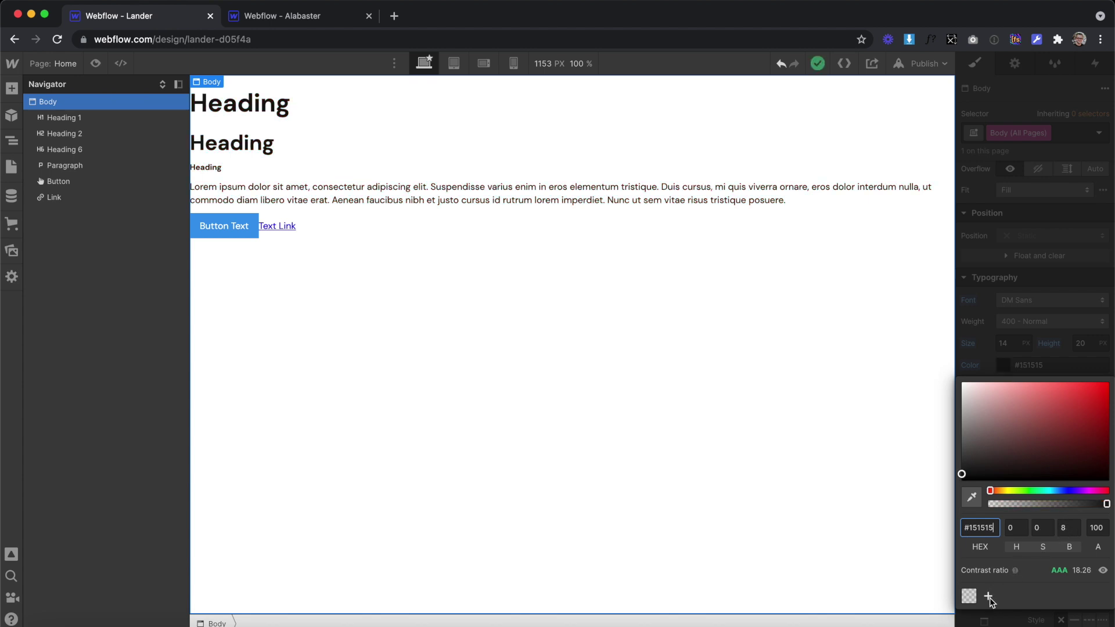
click(988, 598)
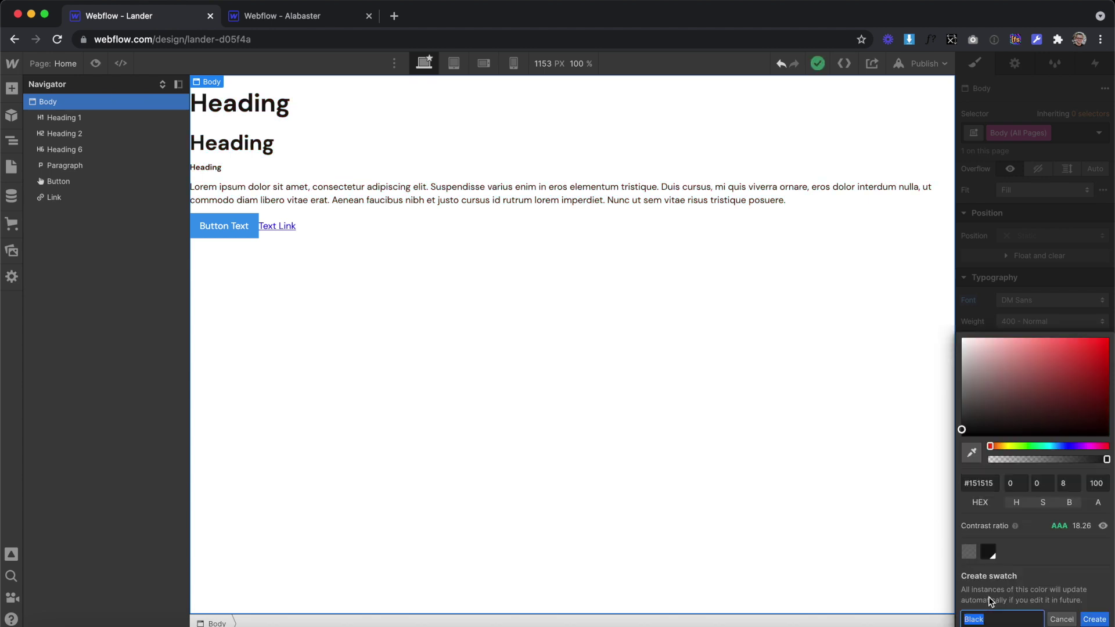
click(1090, 619)
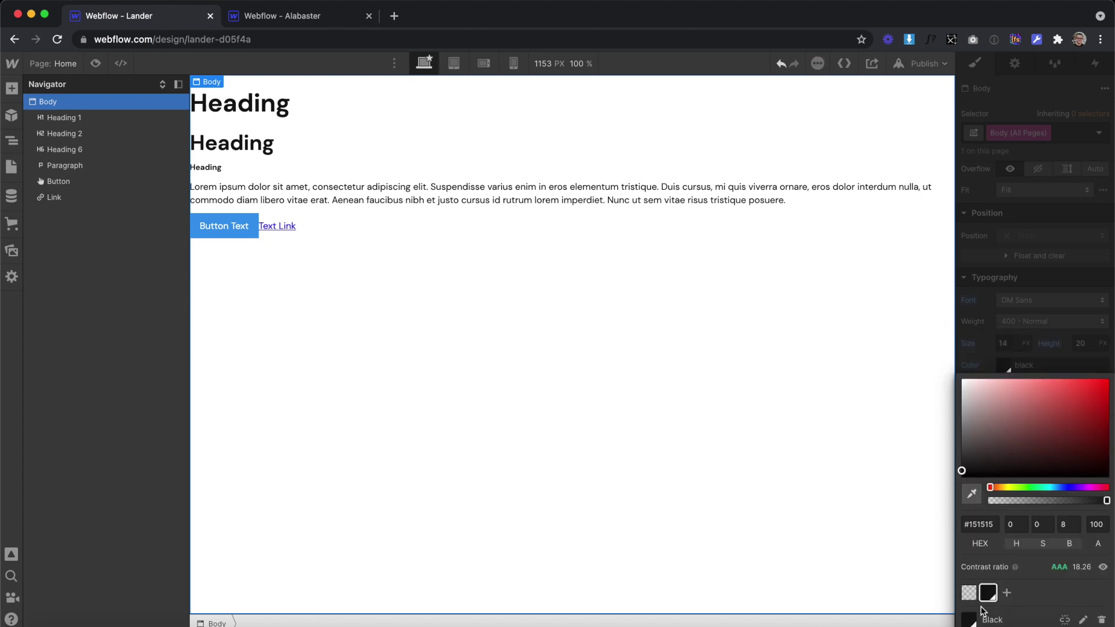
click(1033, 325)
Set the Body (All Pages) background color to #f6f6f6 and save it as a color swatch
scroll(1019, 483, down, 2)
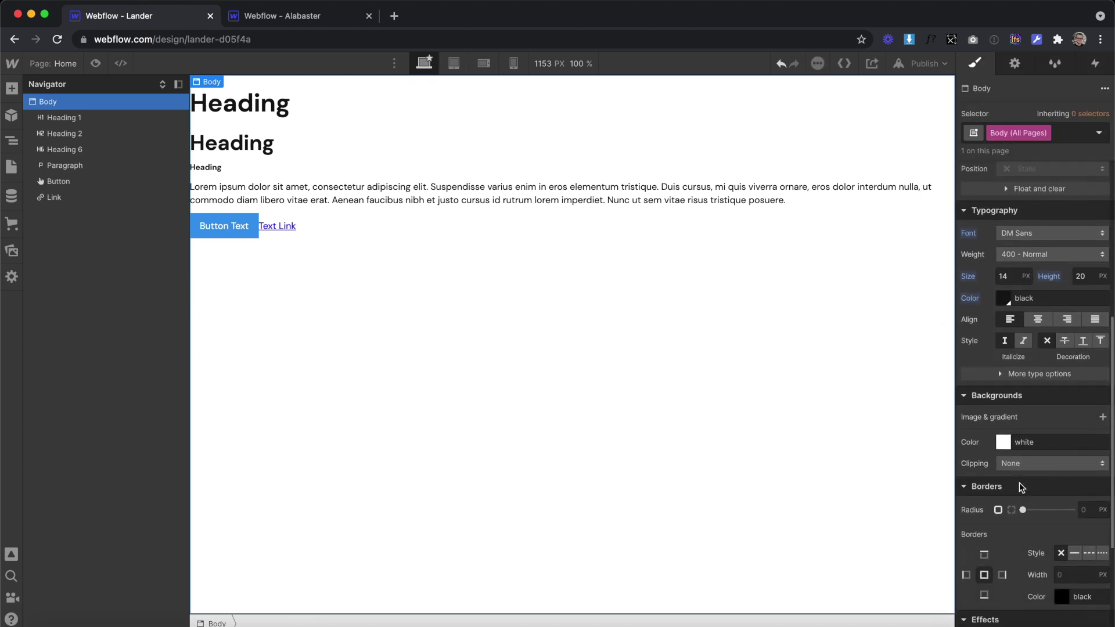
click(1003, 408)
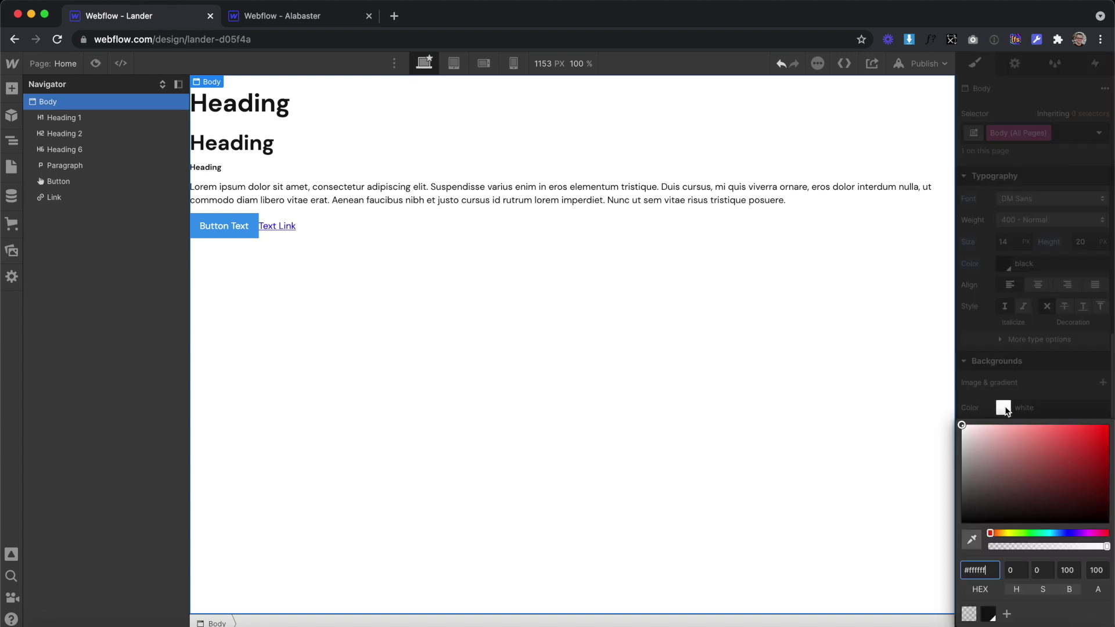
drag(995, 566, 958, 573)
text(f6f6f6)
key(Return)
click(1006, 613)
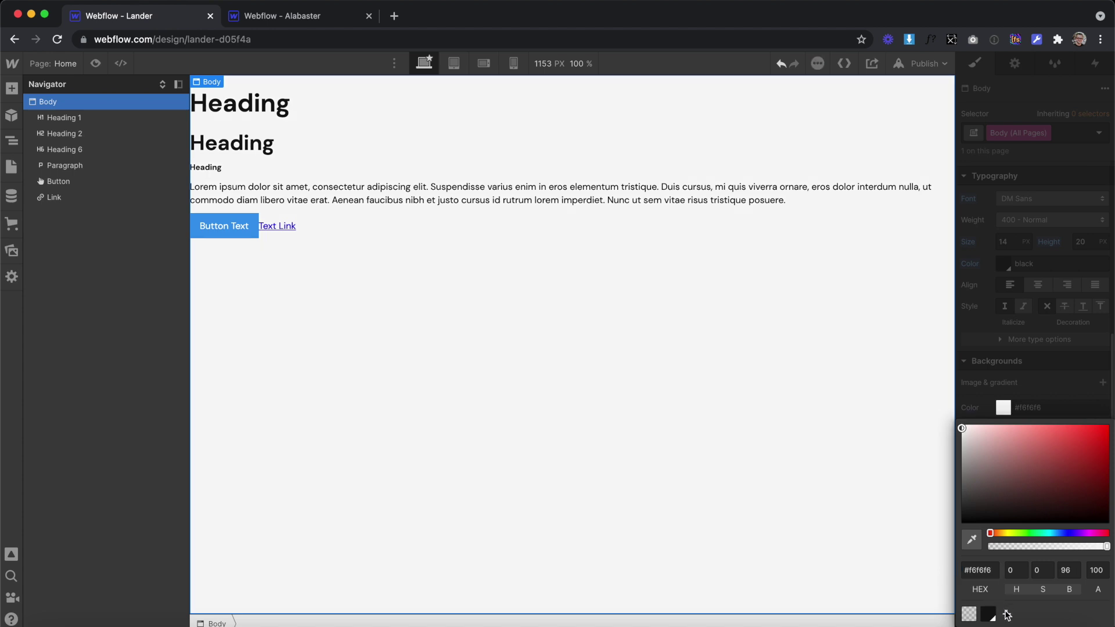
click(1090, 619)
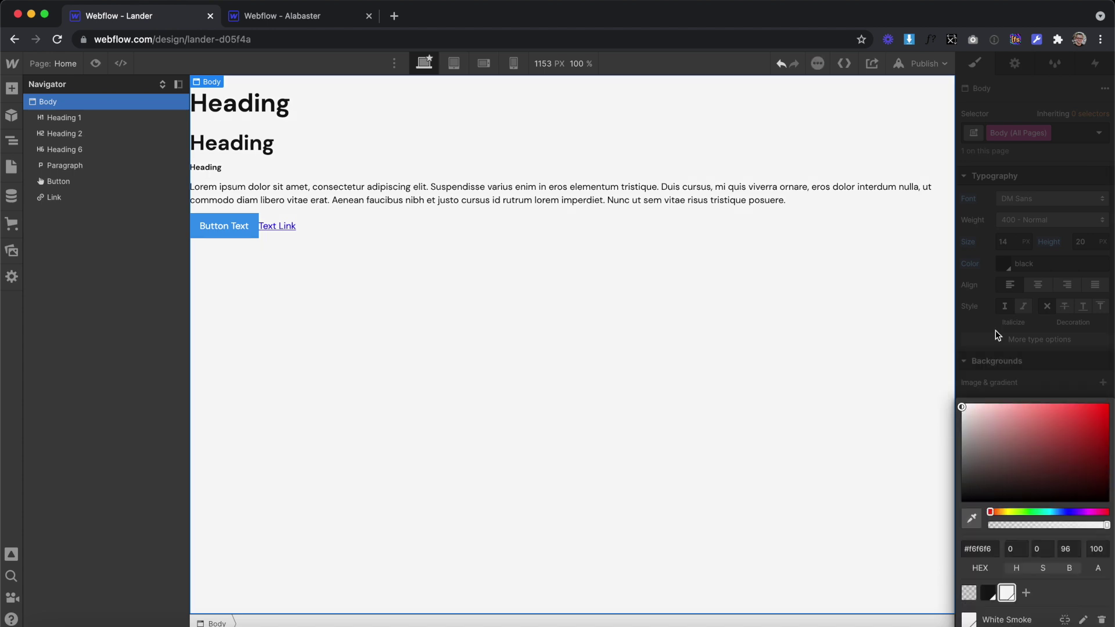
click(997, 335)
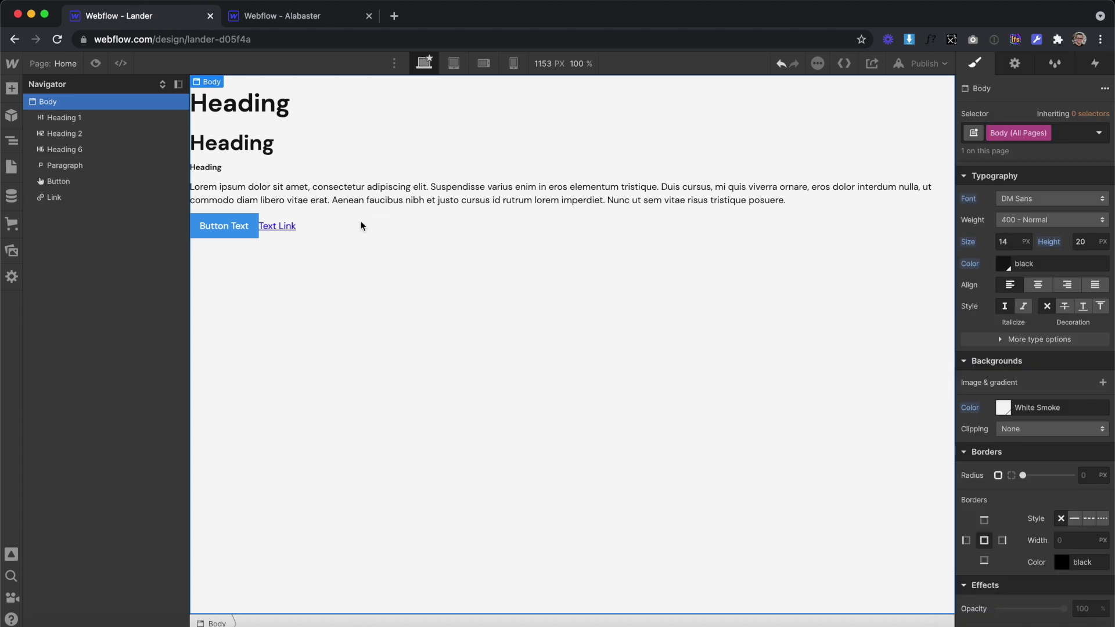
Set the button's font size to 12 px and its font weight to 700 - Bold
click(203, 235)
click(1010, 238)
text(12)
key(Return)
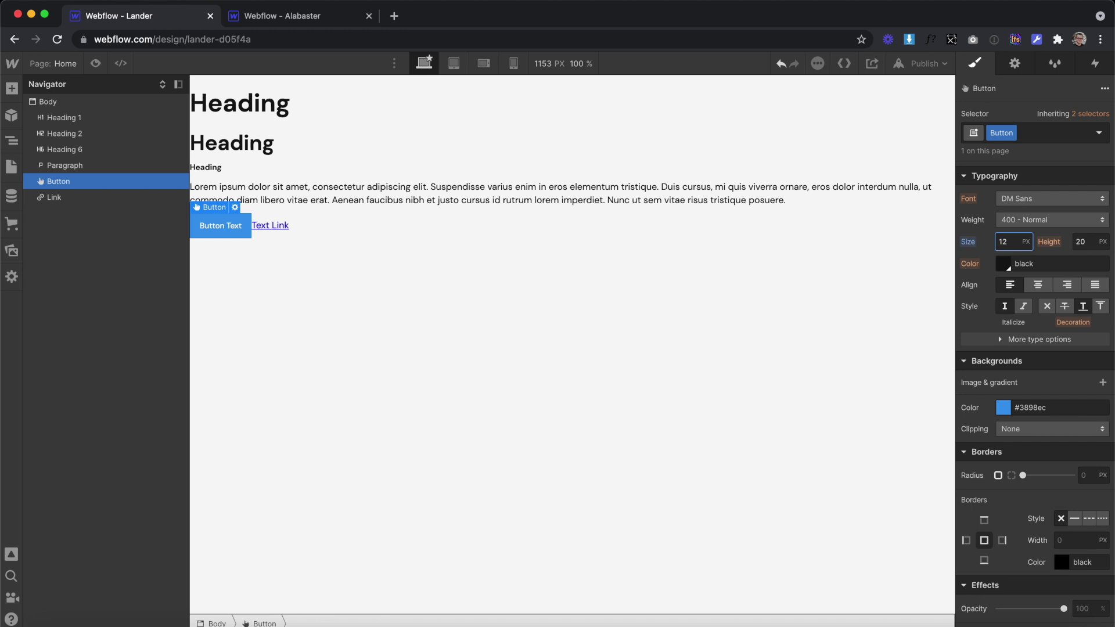
click(1045, 220)
click(1025, 268)
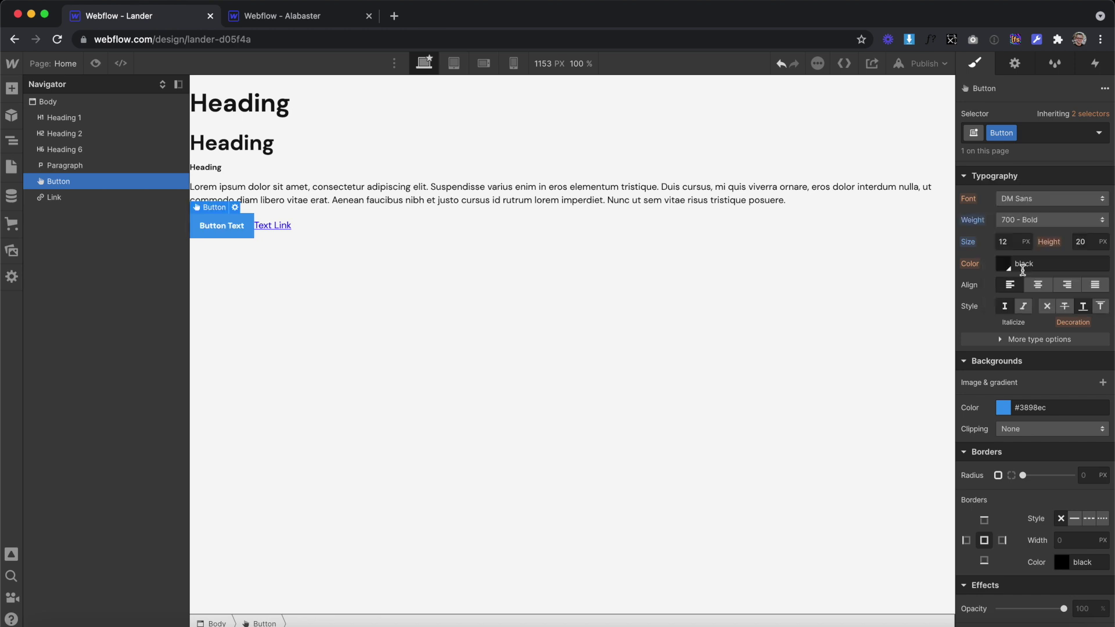
Make the button text all uppercase with a letter spacing of 2 px
click(1001, 339)
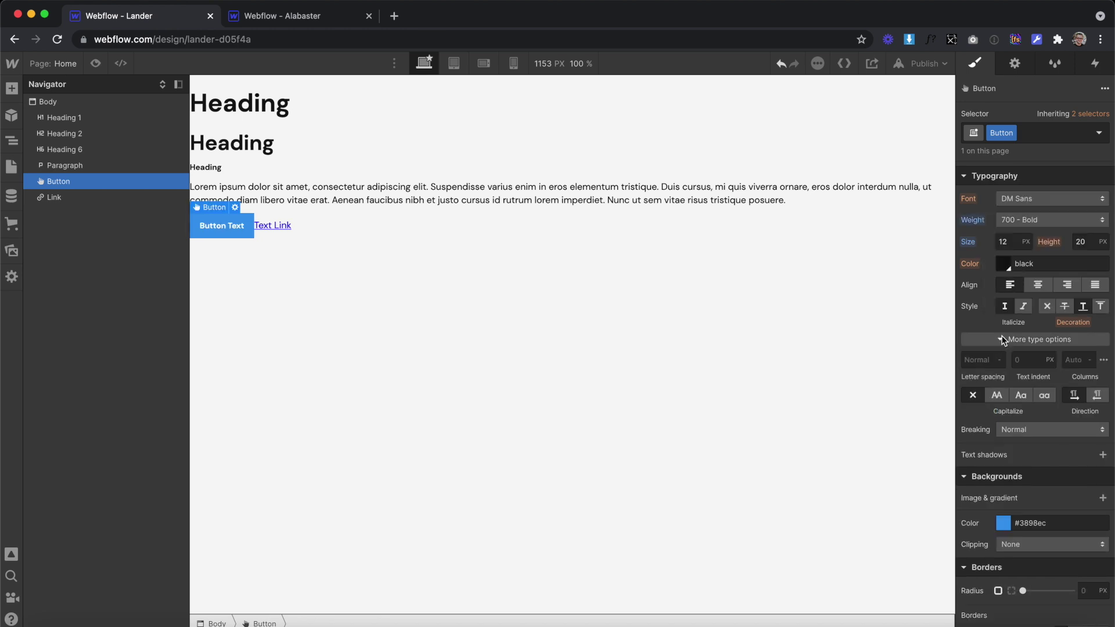
click(997, 396)
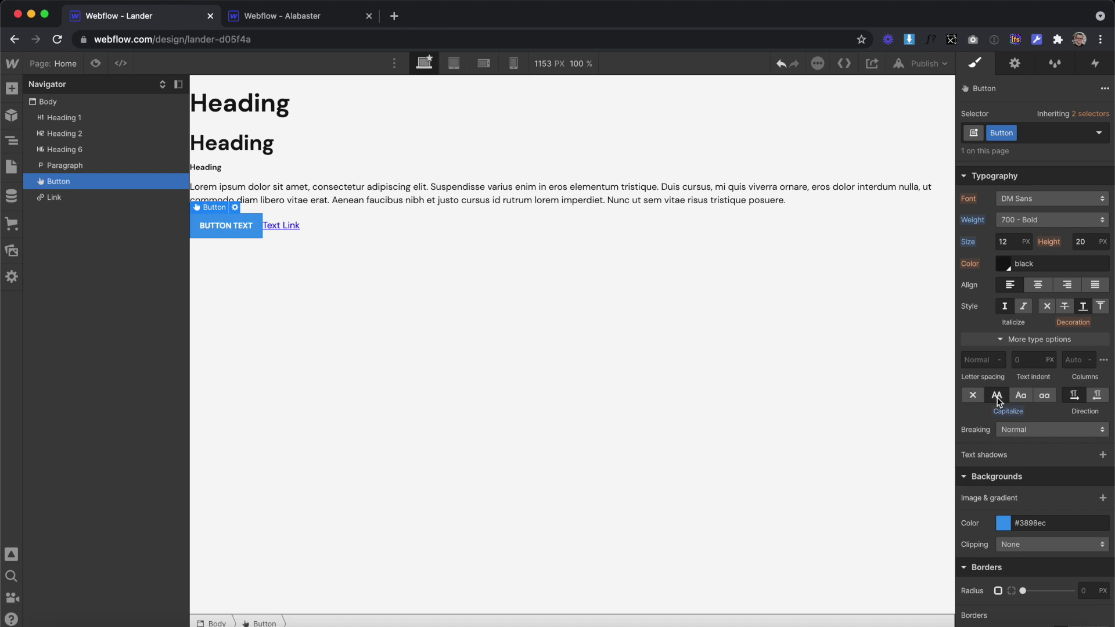
click(982, 359)
text(2)
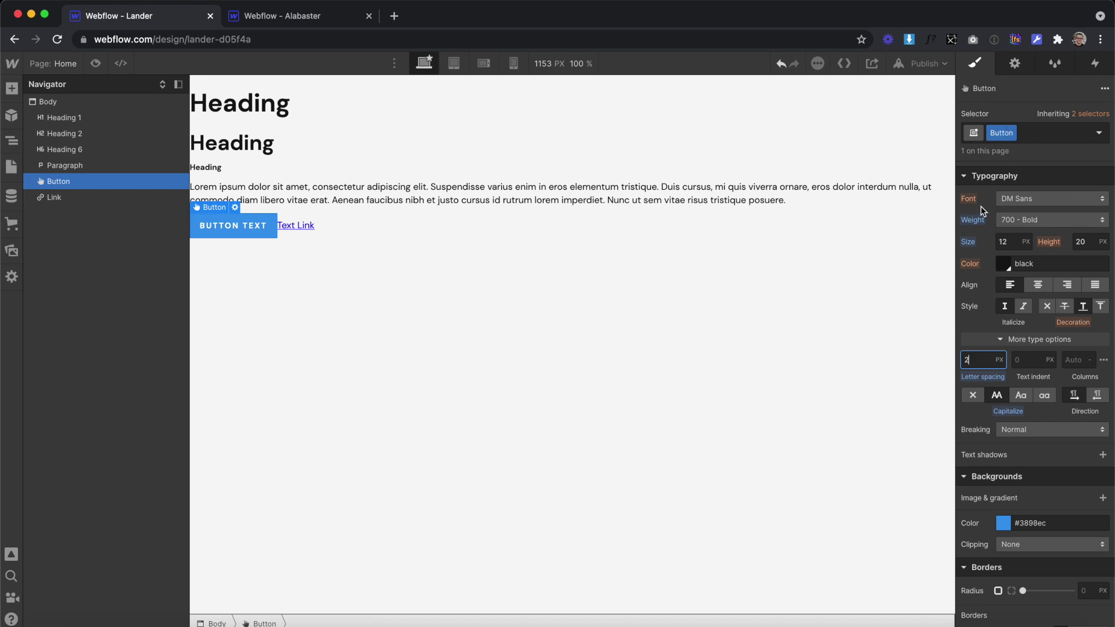
Give the button a 200 px corner radius and a 1 px solid border in the Black swatch color
scroll(1007, 409, down, 5)
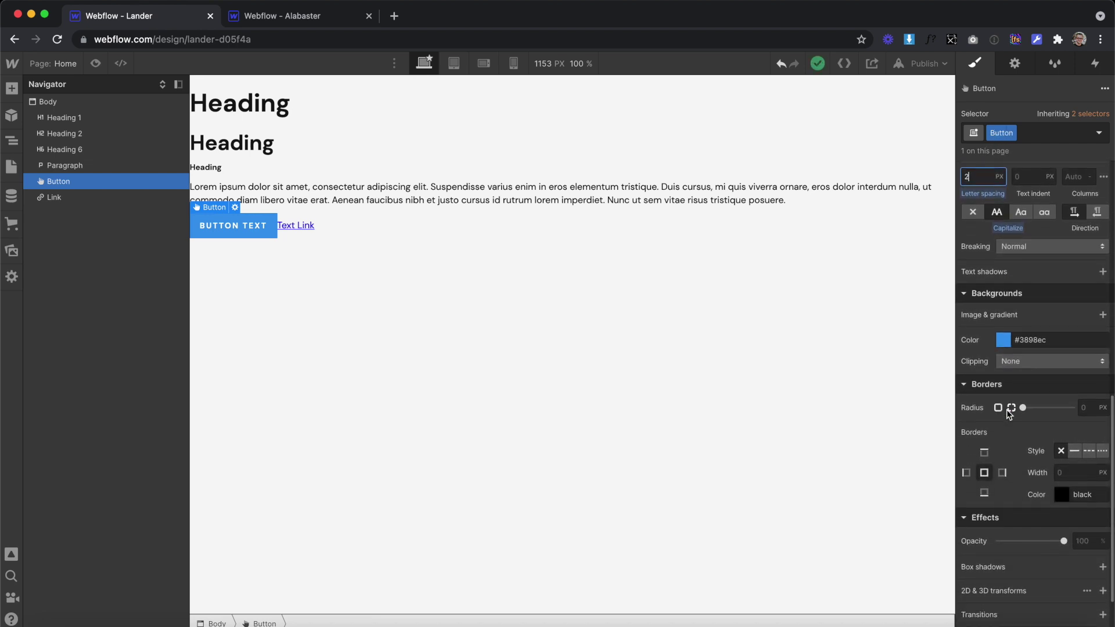
click(1090, 408)
text(200)
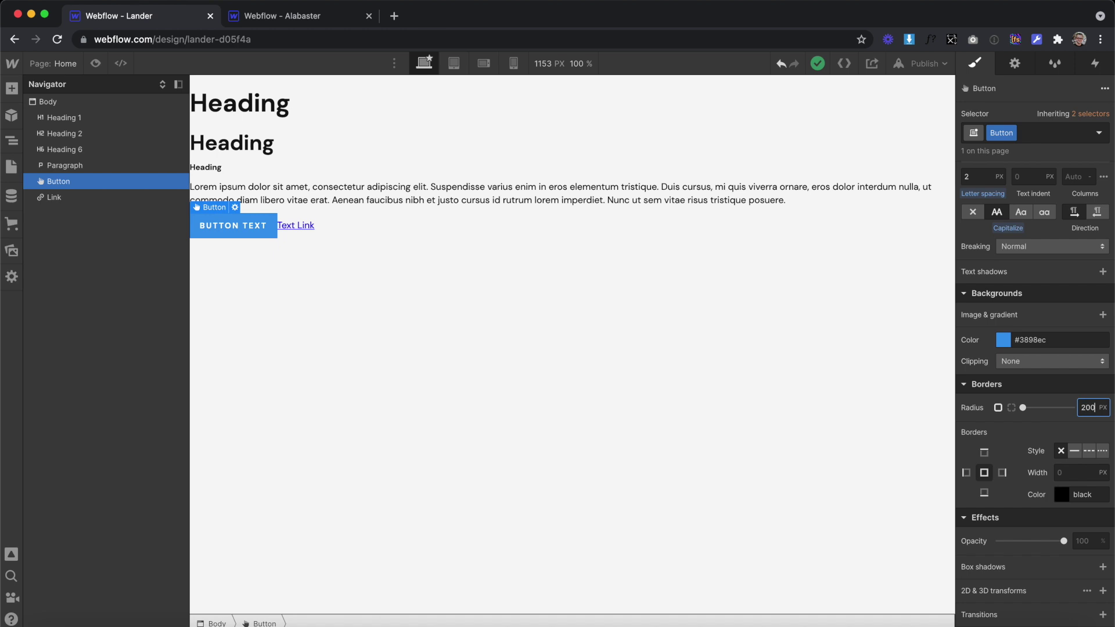
click(1068, 472)
text(1)
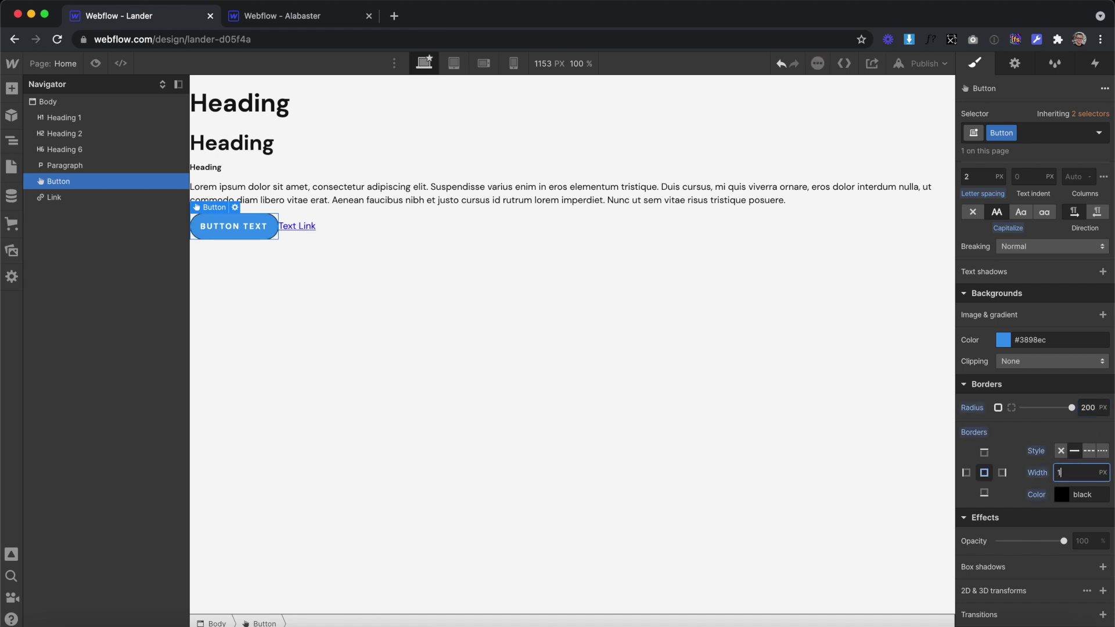
click(1062, 494)
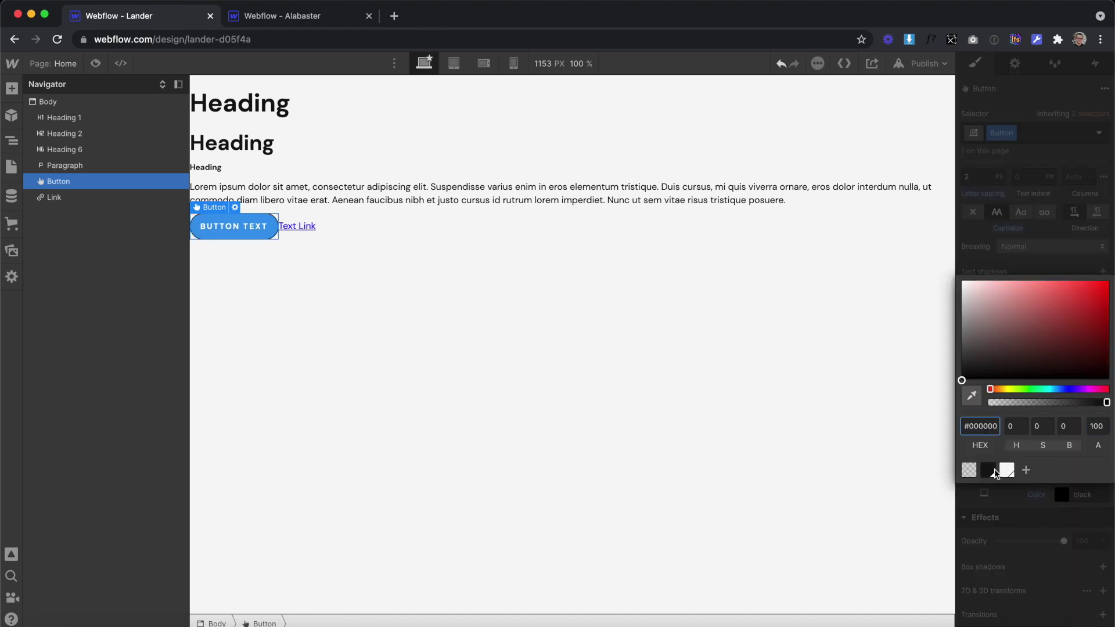
click(989, 471)
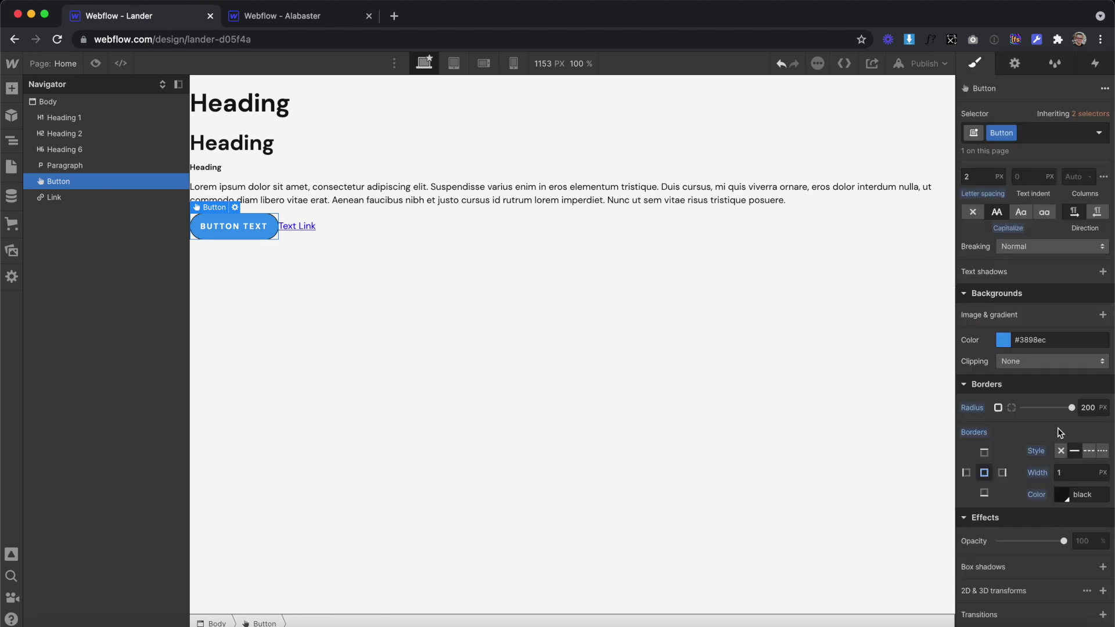
Make the button's background transparent and set its text color to the Black swatch
click(1001, 340)
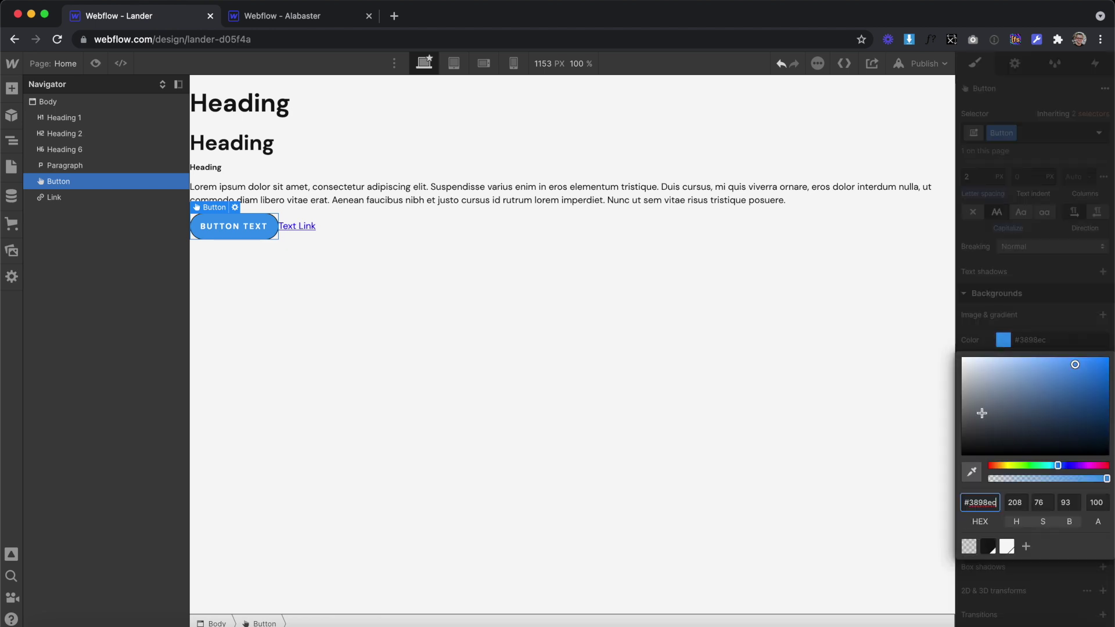
click(974, 549)
scroll(1024, 329, up, 5)
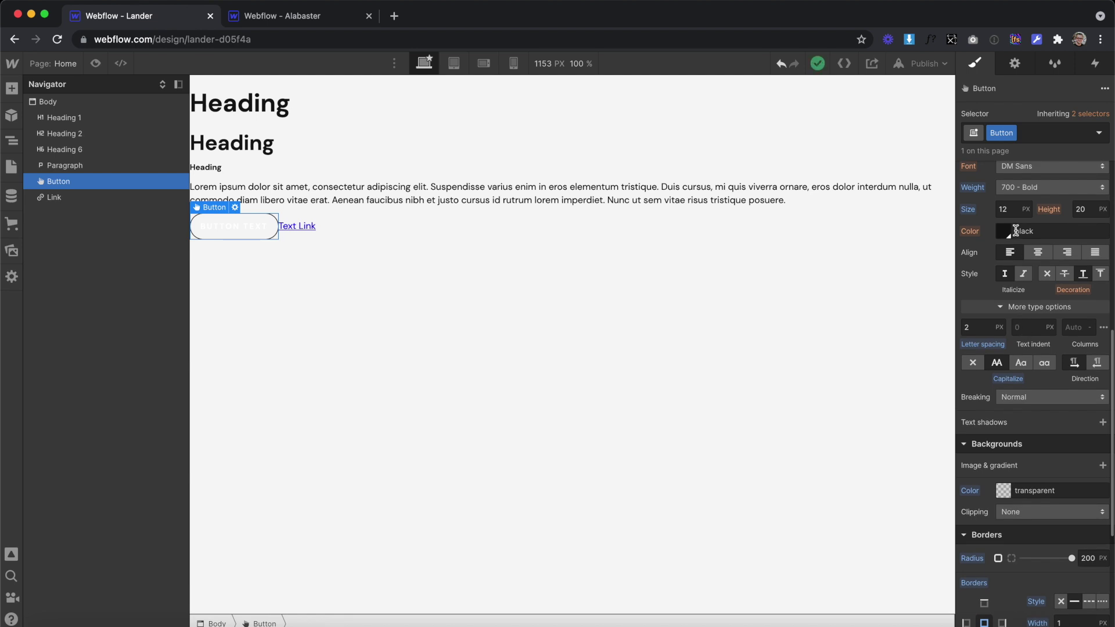
click(1004, 232)
click(988, 463)
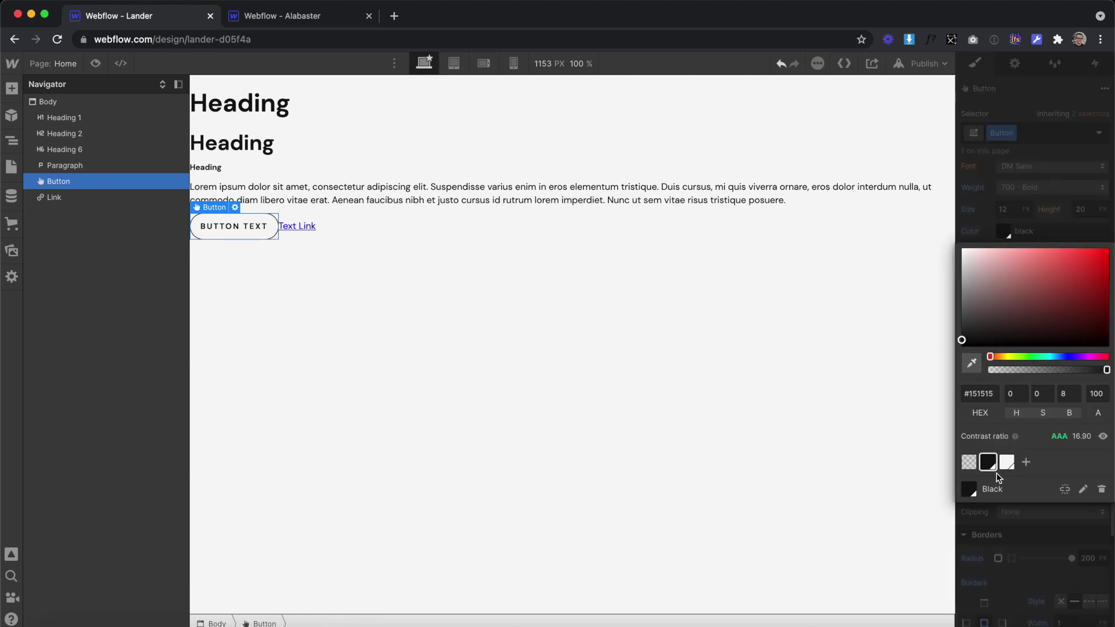
click(996, 569)
Set the button's left and right padding to 32 px each
scroll(1044, 299, up, 5)
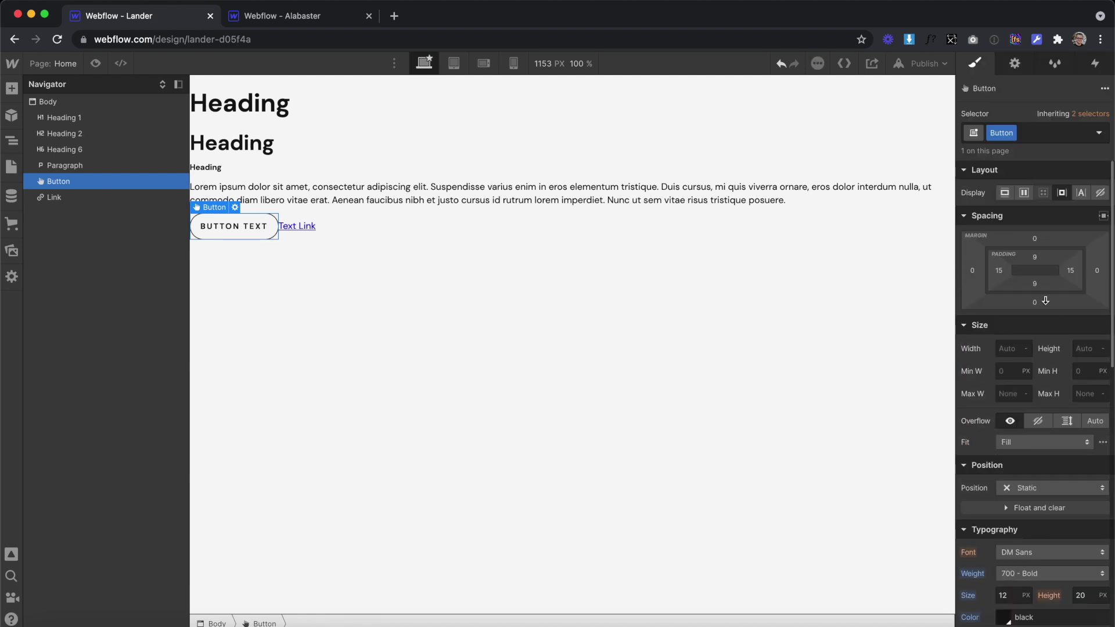
click(999, 269)
click(999, 269)
click(998, 273)
text(32)
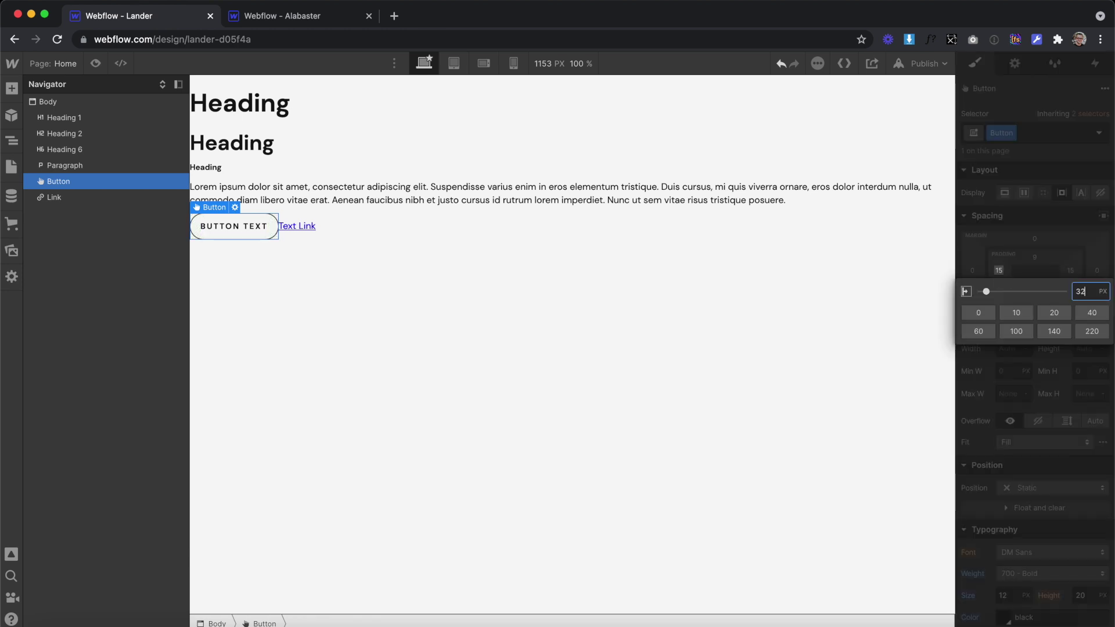
key(Return)
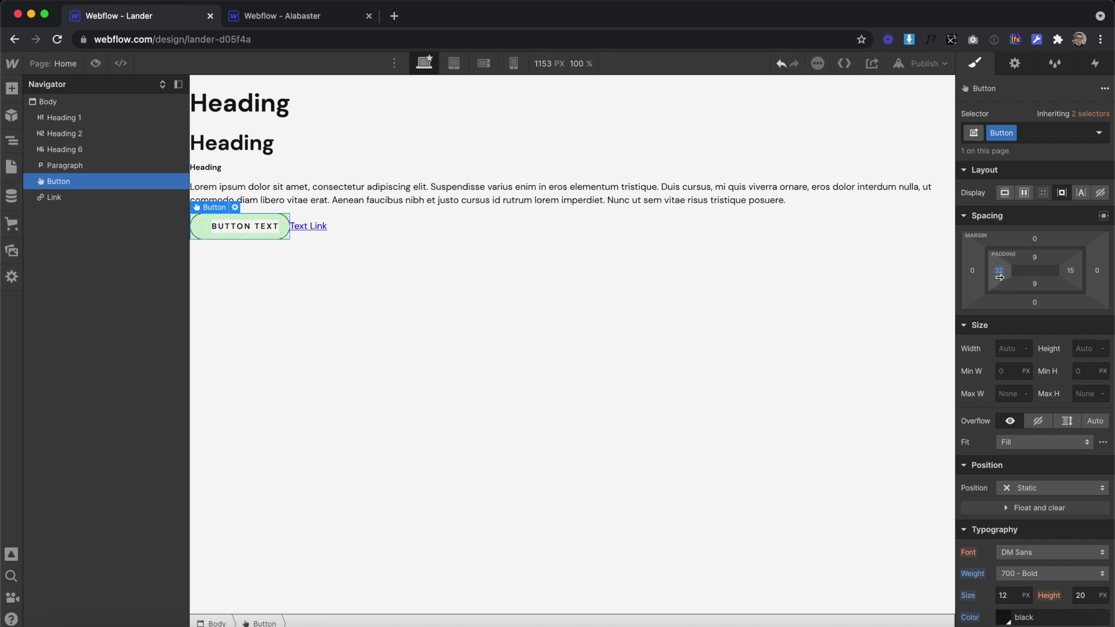
click(1071, 270)
text(32)
key(Return)
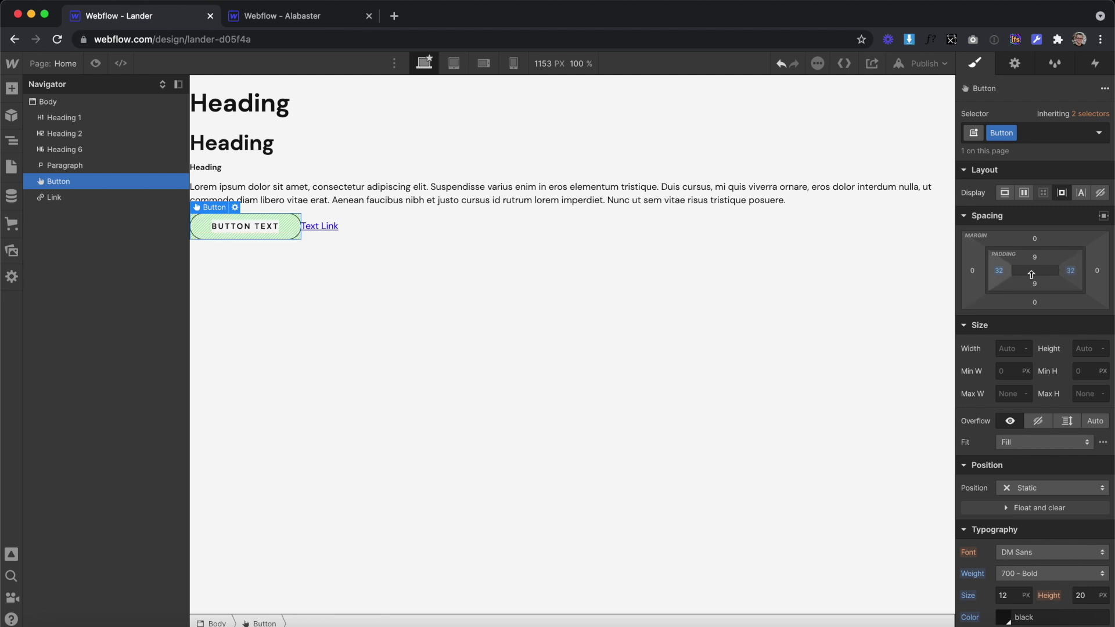
Set the button's top and bottom padding explicitly to 9 px each
click(1033, 256)
key(Return)
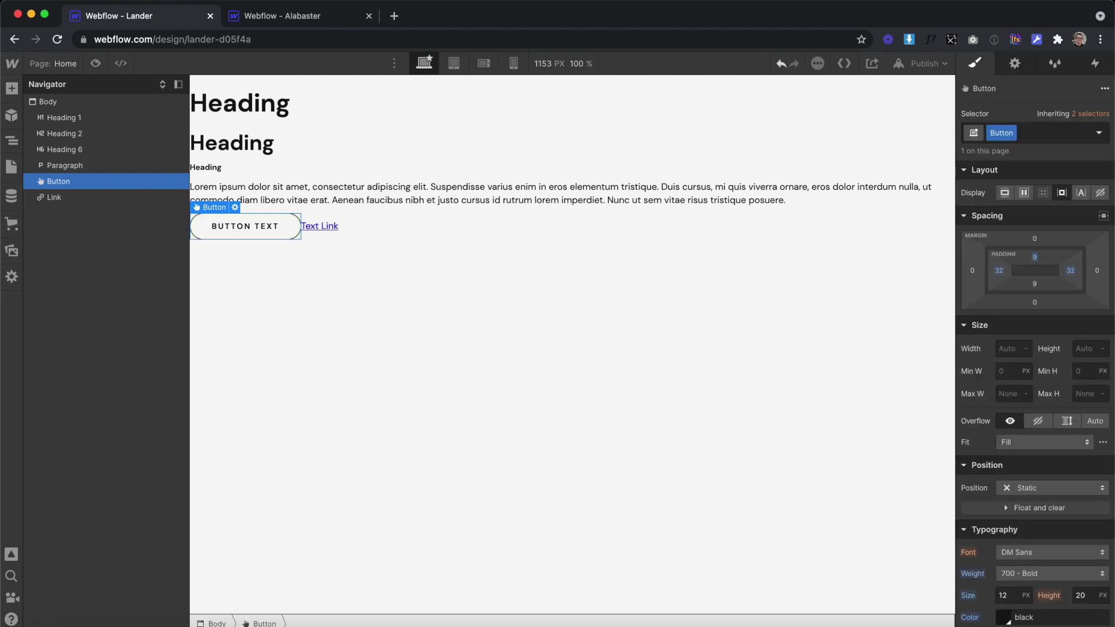
click(1039, 283)
key(Return)
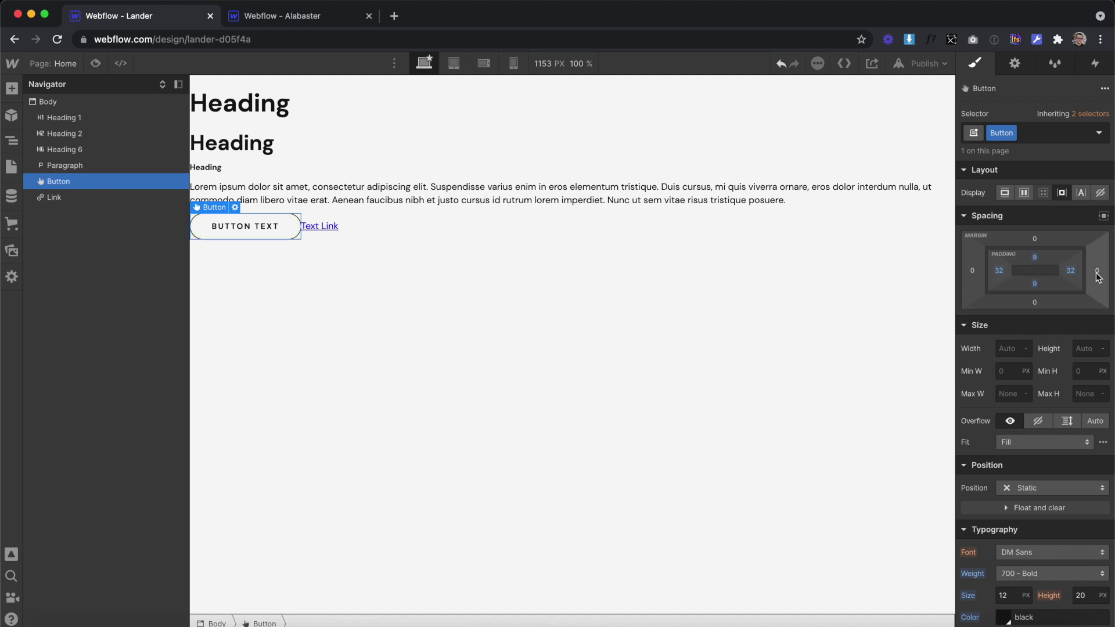
Try a right margin of 62 px on the button and set it back to 0
mouse_move(1095, 277)
mouse_down()
mouse_move(1114, 283)
mouse_move(1105, 271)
mouse_up()
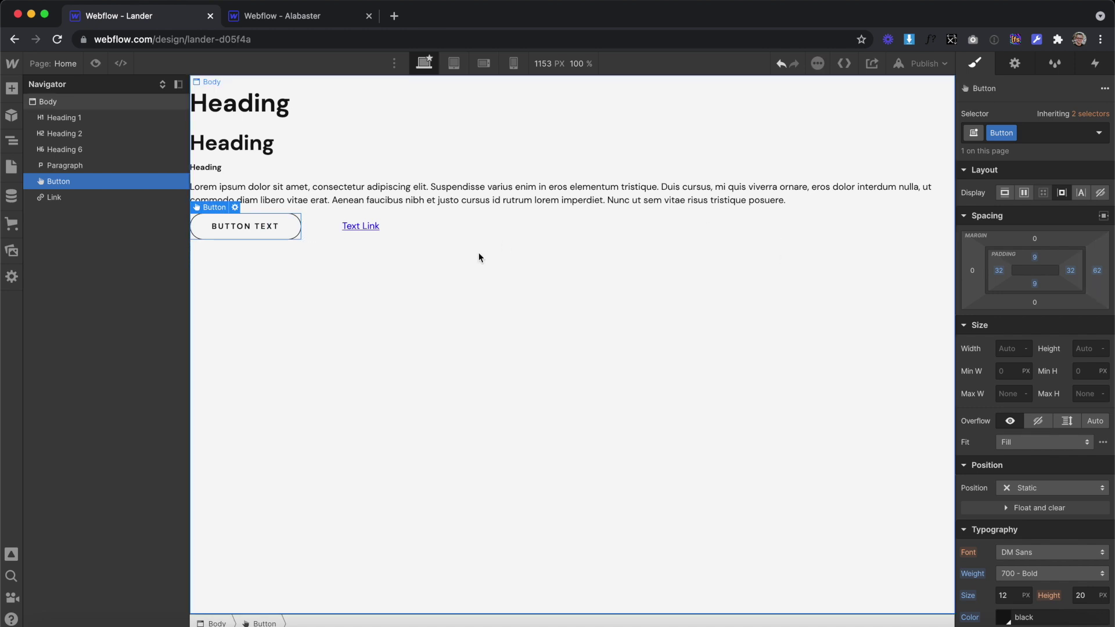
click(1098, 272)
click(1015, 312)
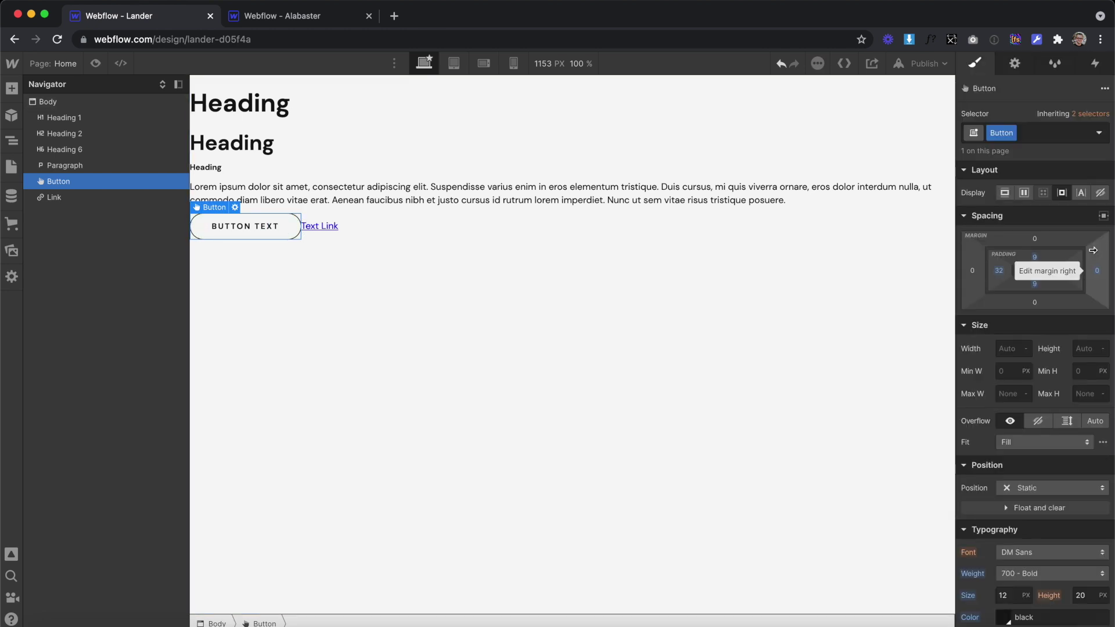
Add a second button between the first button and the text link, and apply the existing Button class to it
click(11, 90)
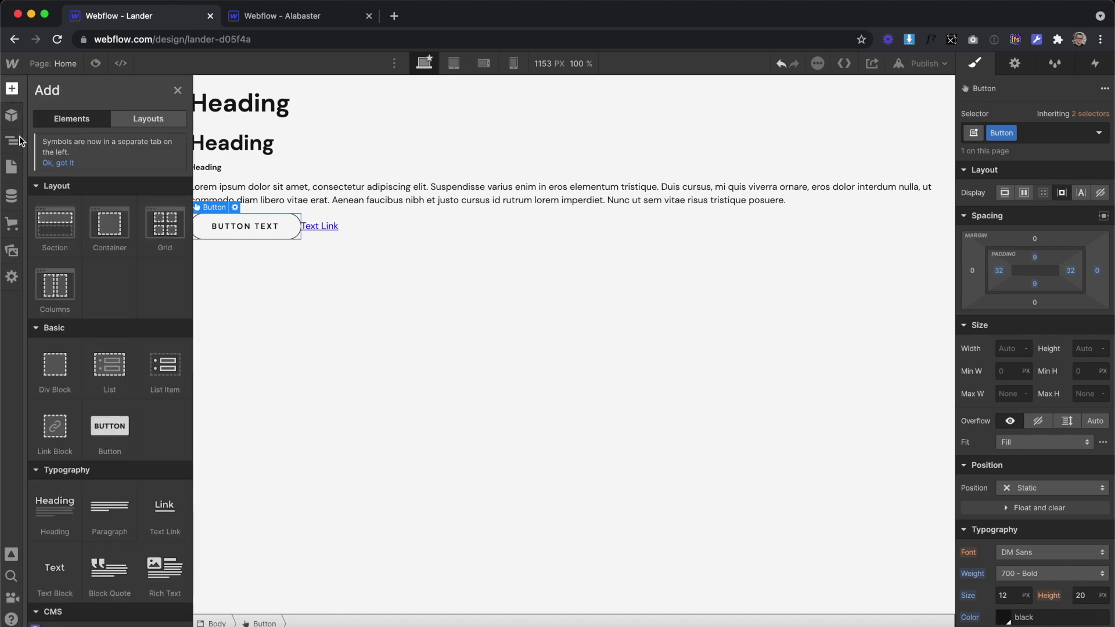
drag(222, 358, 304, 235)
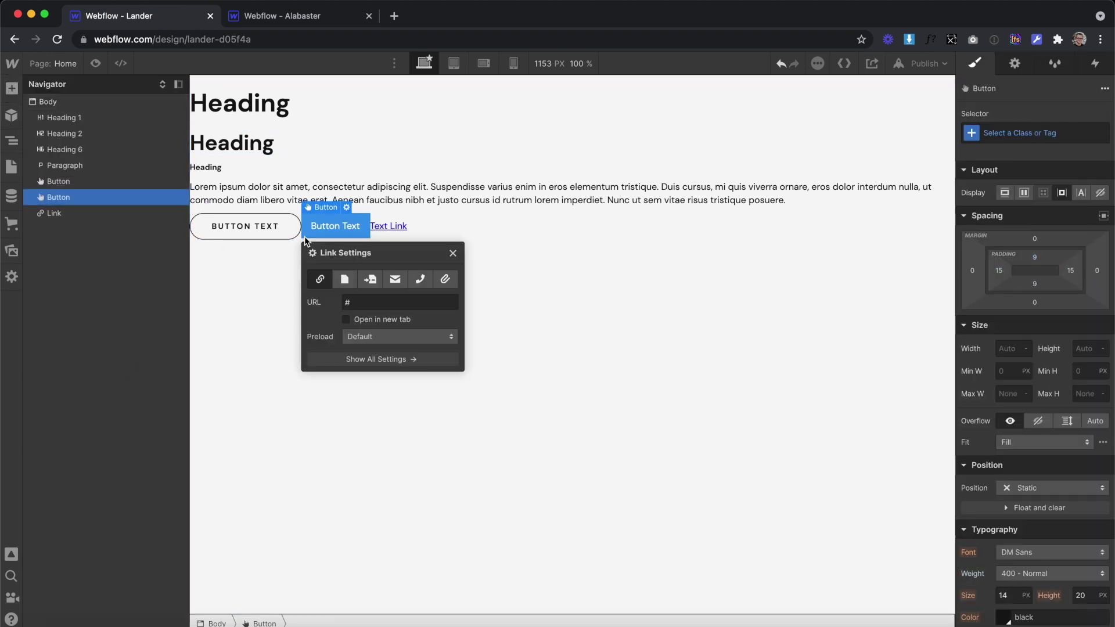
click(996, 137)
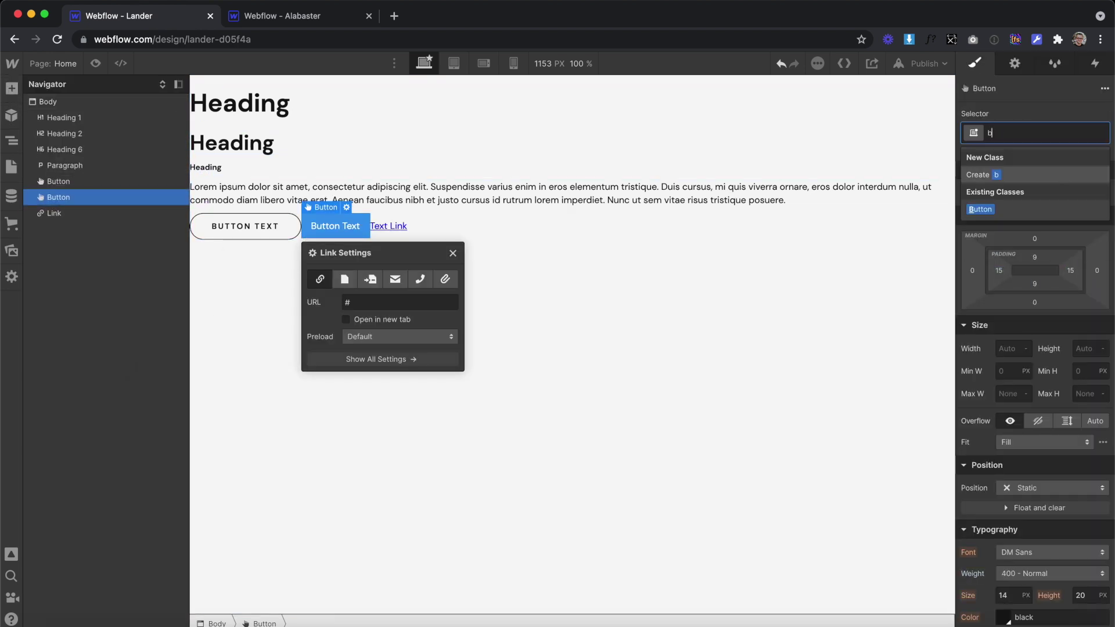
click(999, 209)
Try a different padding on the first button to test the shared class, and undo the change
click(272, 238)
click(333, 231)
click(256, 228)
drag(1008, 280, 755, 320)
key(super+z)
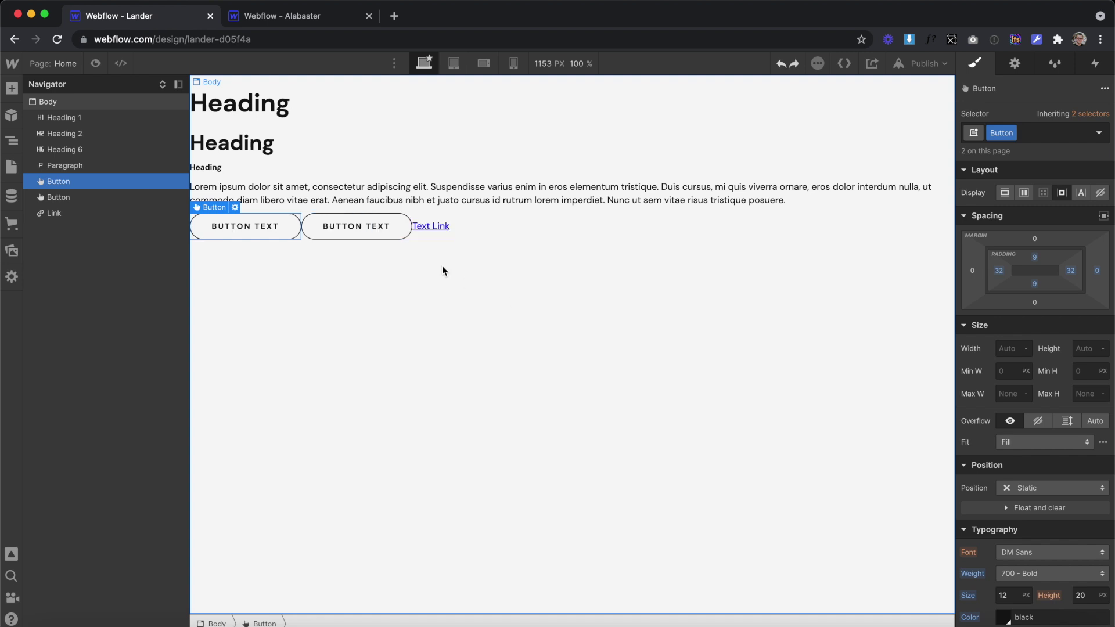
Add a combo class named dark to the second button, on top of its Button class
click(356, 225)
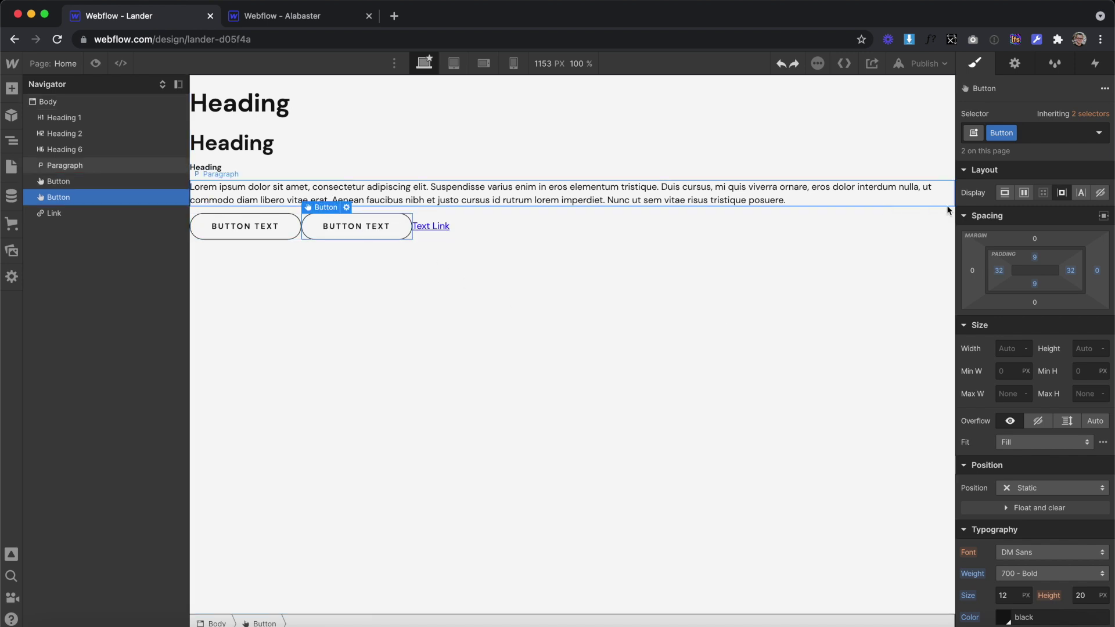
click(1032, 133)
text(dark)
key(Return)
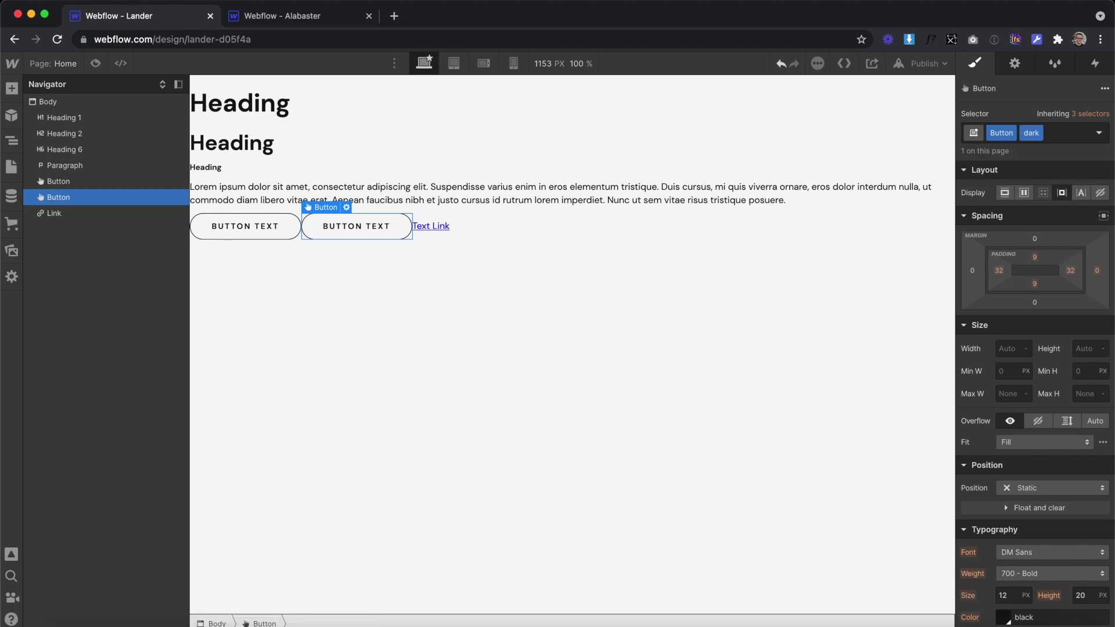
Set the dark button's text color to the White Smoke swatch
scroll(1003, 386, down, 5)
click(1005, 379)
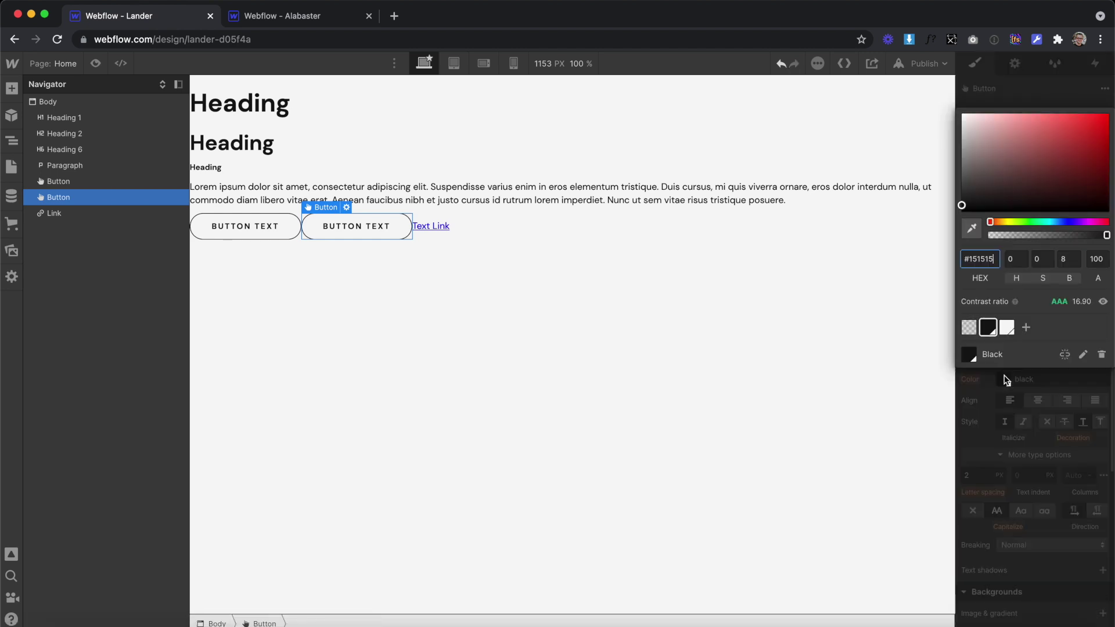
click(1007, 327)
click(972, 426)
Set the dark button's background color to the Black swatch
scroll(995, 447, down, 5)
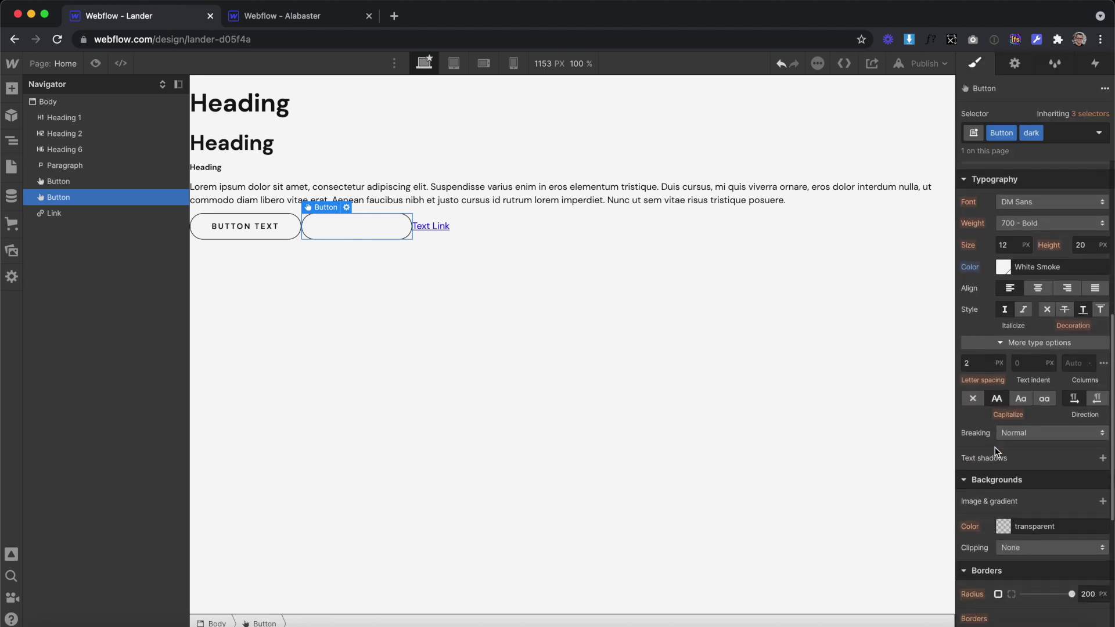
scroll(997, 440, down, 3)
scroll(1005, 370, up, 2)
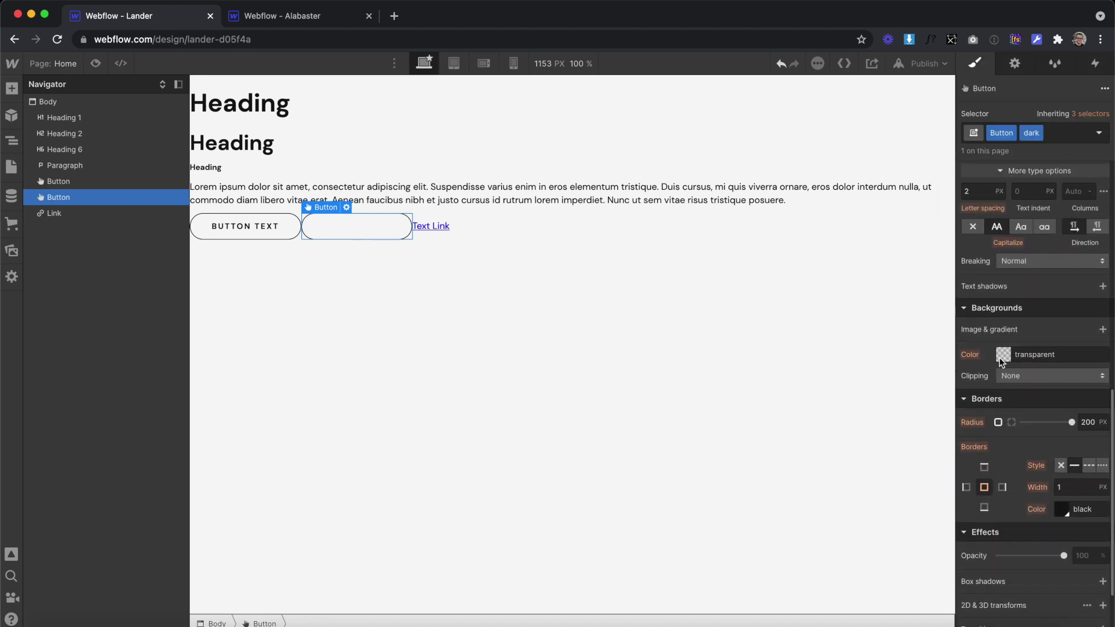
click(1003, 354)
click(987, 563)
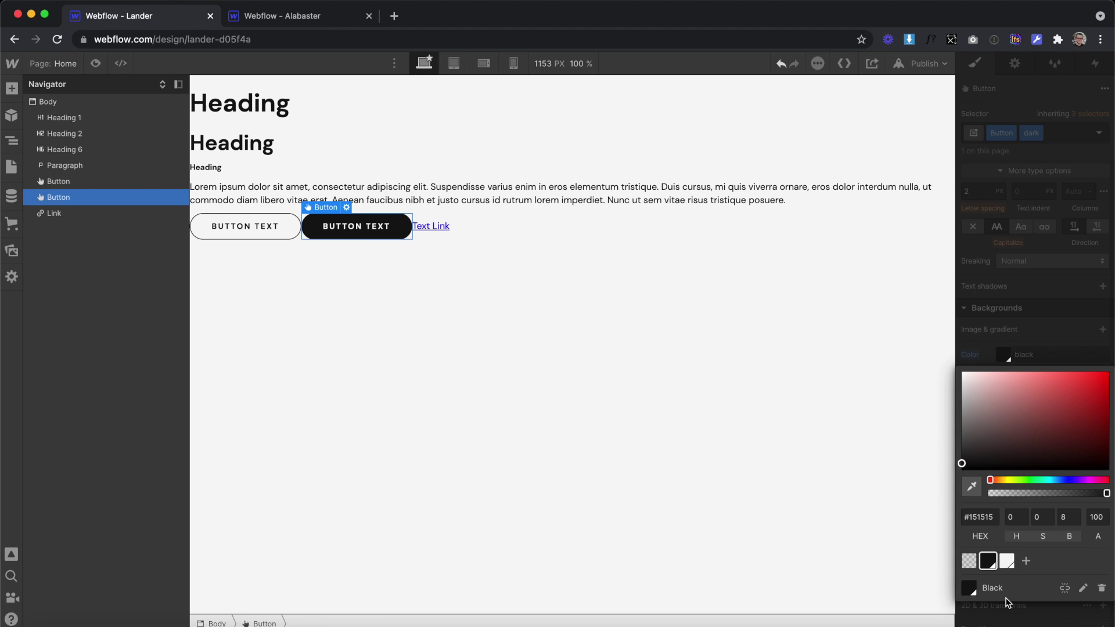
click(1019, 325)
Try 85 px side padding on the dark button, undo it, and test the side padding on the first button
scroll(1009, 302, up, 8)
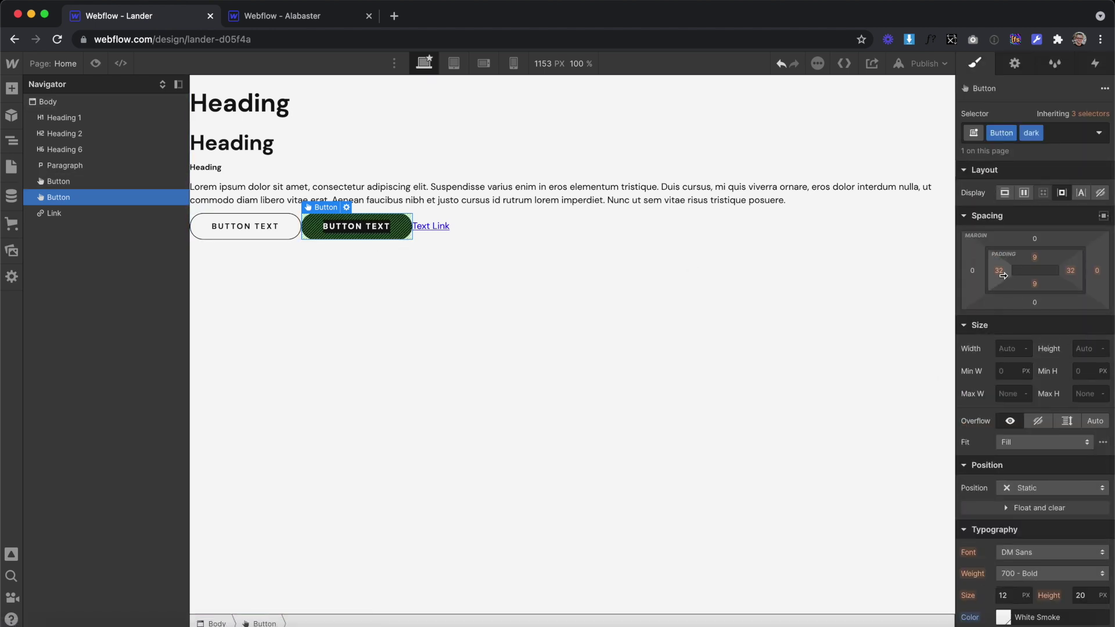
drag(1000, 271, 1036, 274)
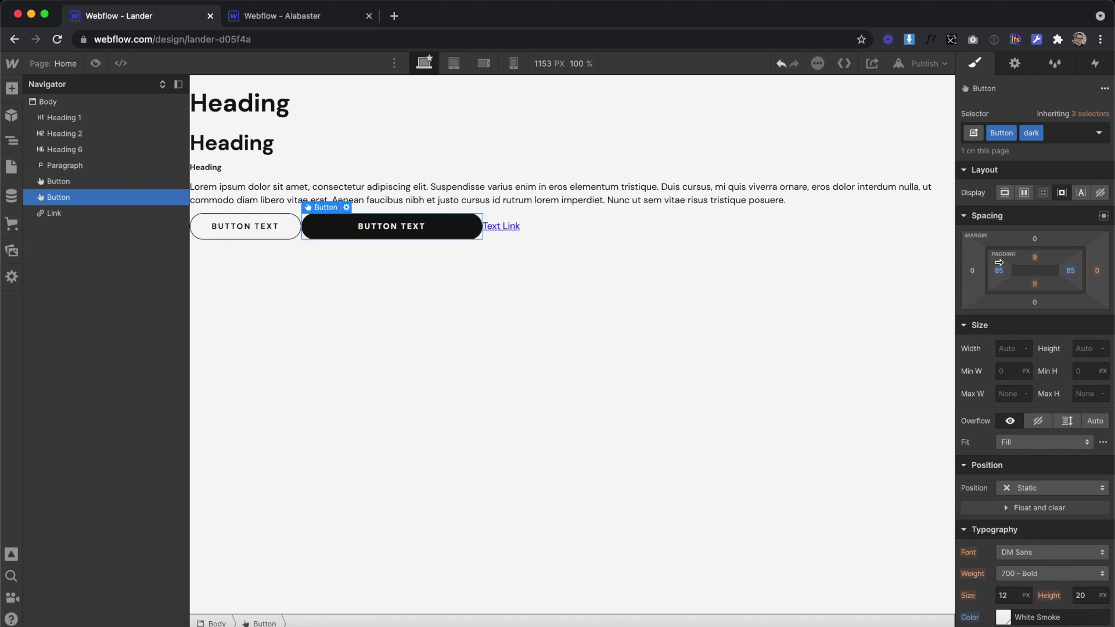
key(super+z)
click(262, 224)
mouse_move(998, 273)
mouse_down()
mouse_move(1051, 273)
mouse_move(1004, 273)
mouse_up()
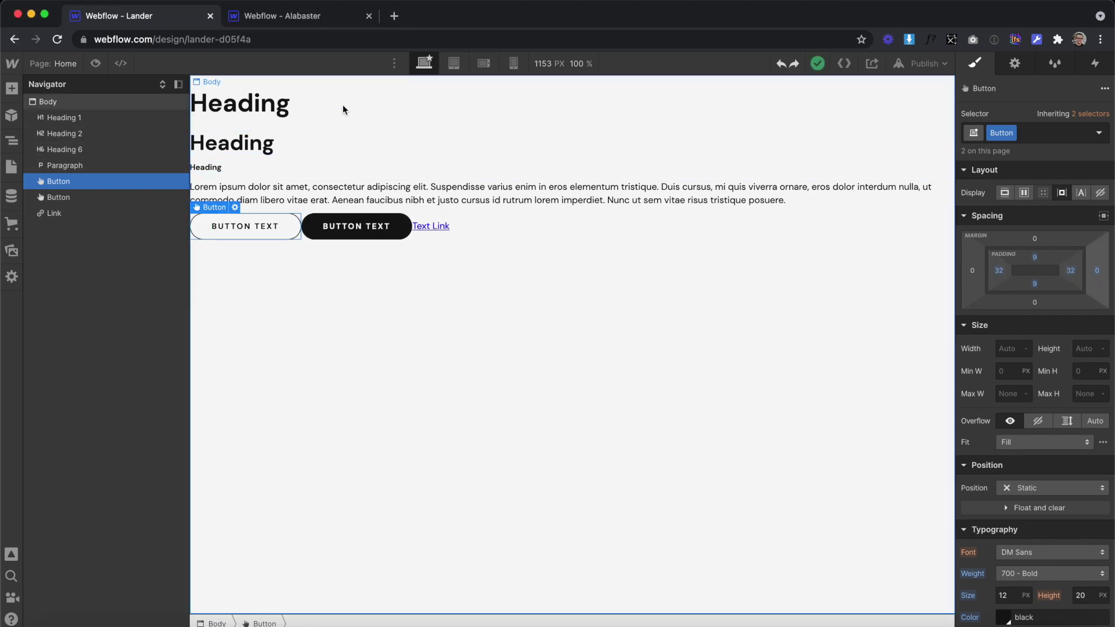
Target the All H1 Headings tag from Heading 1 and set its top margin to 0 and bottom margin to 56 px
click(245, 109)
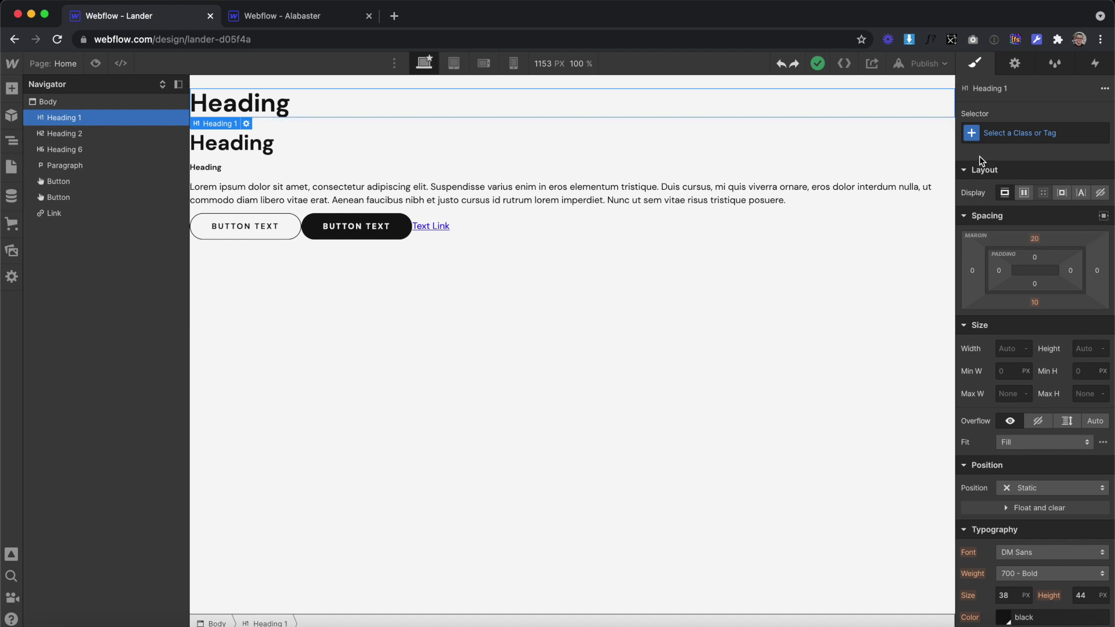
click(971, 135)
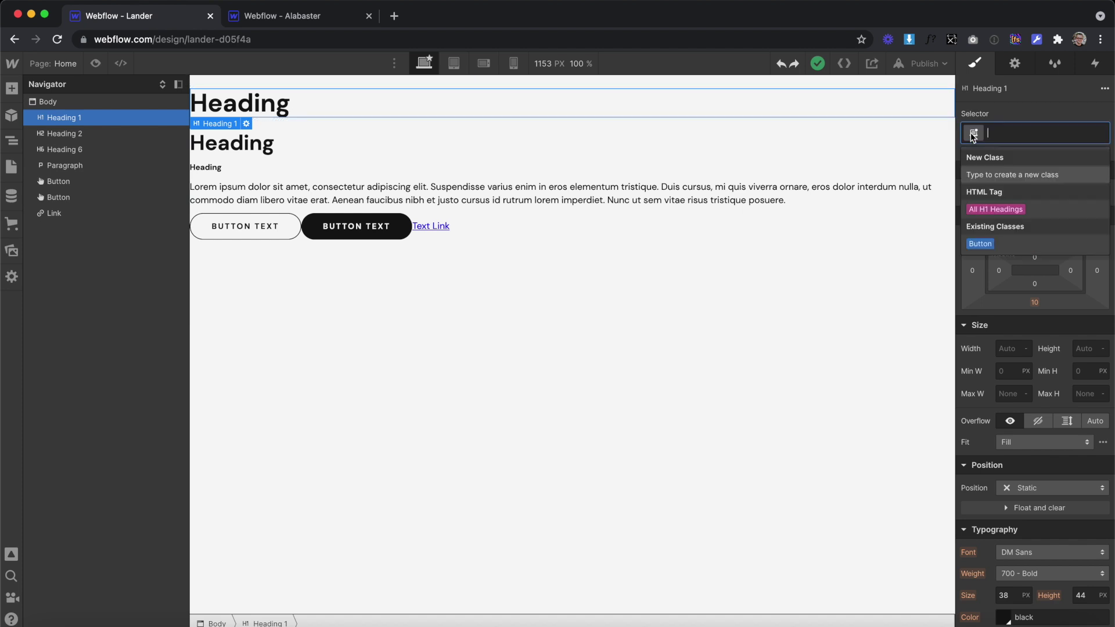
click(1020, 213)
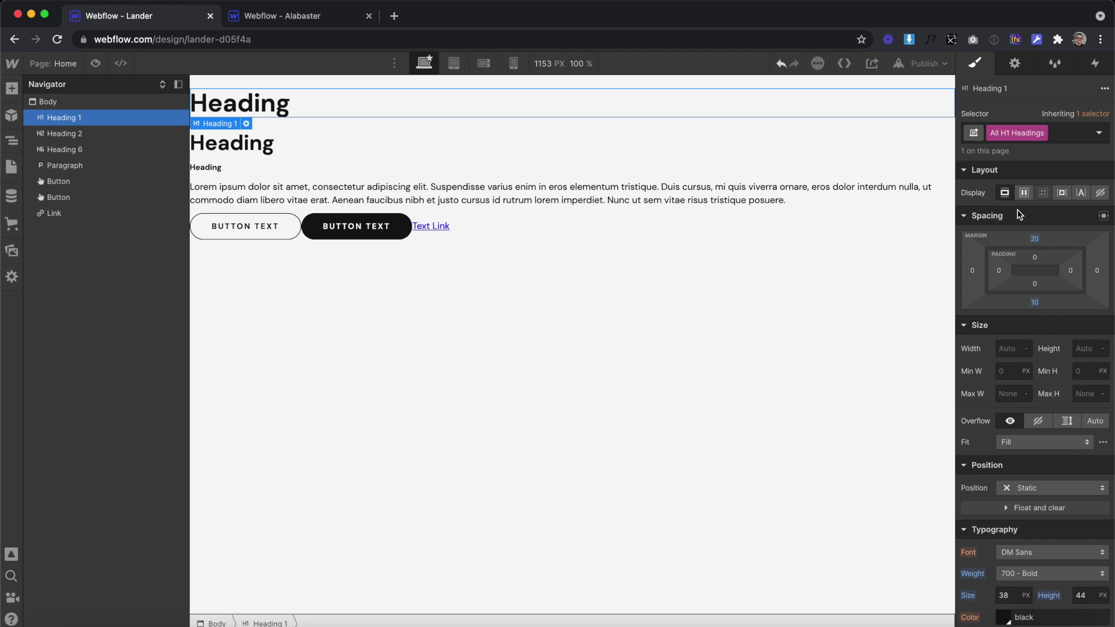
click(1036, 239)
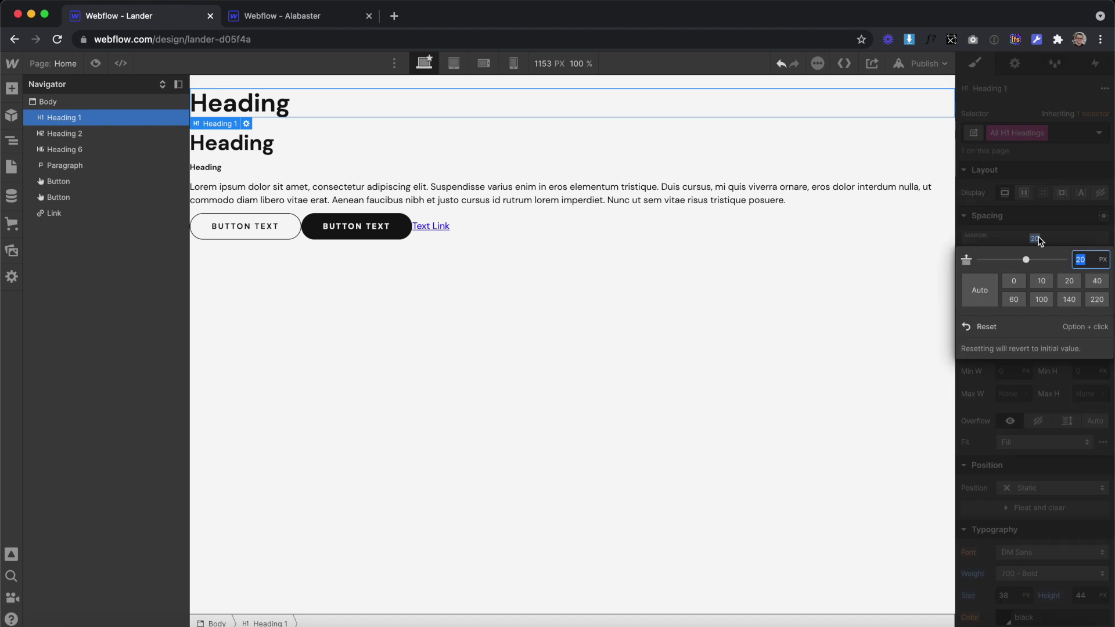
key(Return)
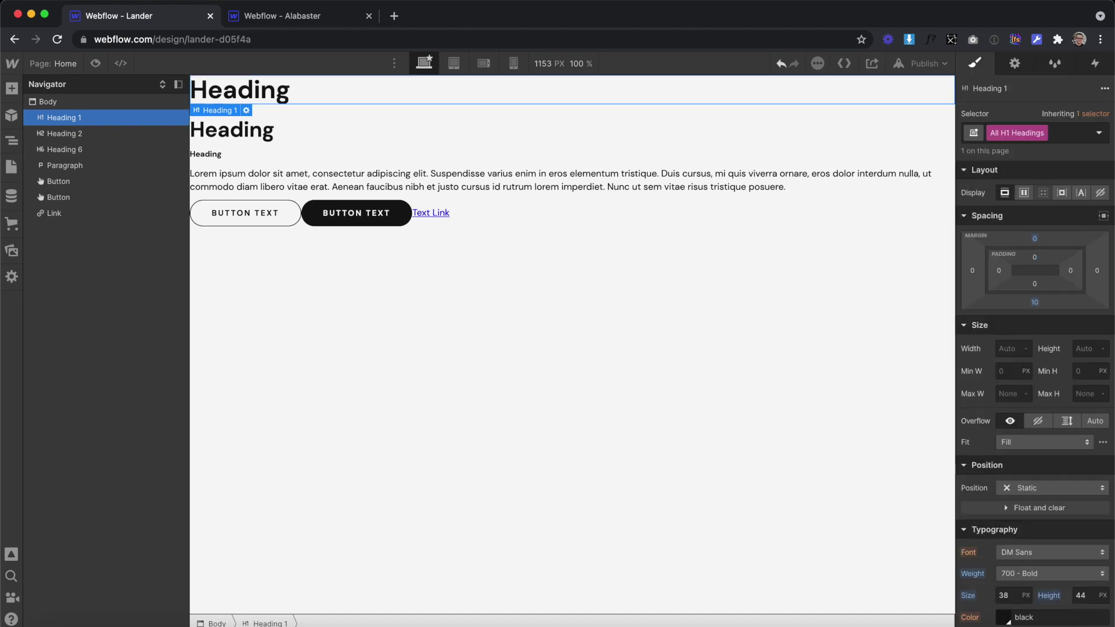
click(1035, 303)
text(56)
key(Return)
Set the font size of all H1 headings to 105 px
scroll(1019, 407, down, 5)
click(1019, 378)
text(105)
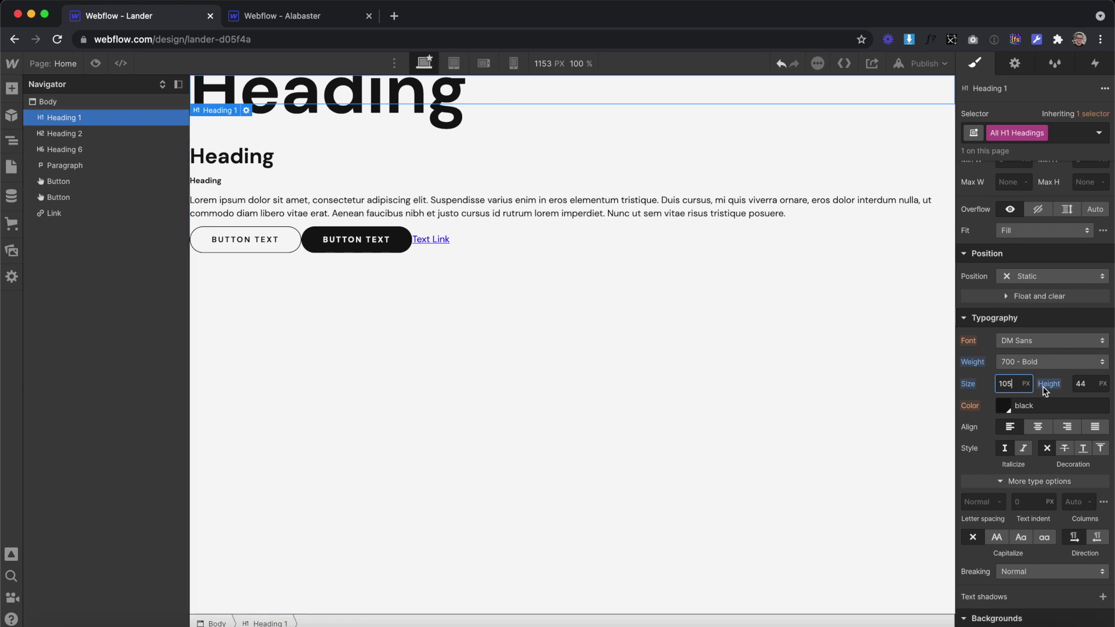
Add a second line reading "another line" to the Heading 1 text
double_click(463, 99)
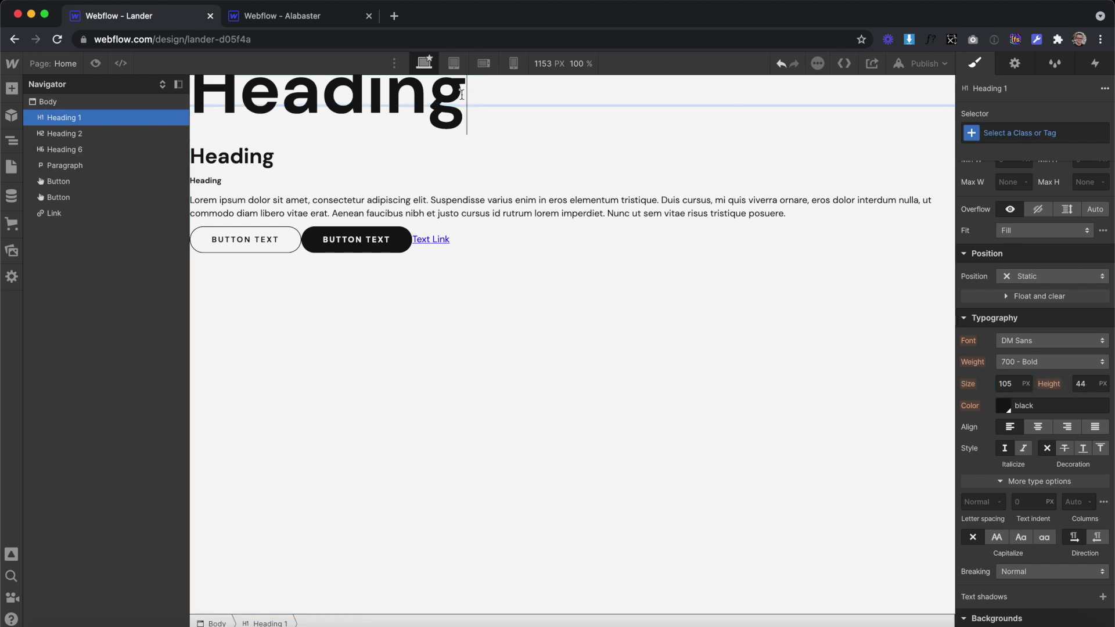
text(another line)
key(Escape)
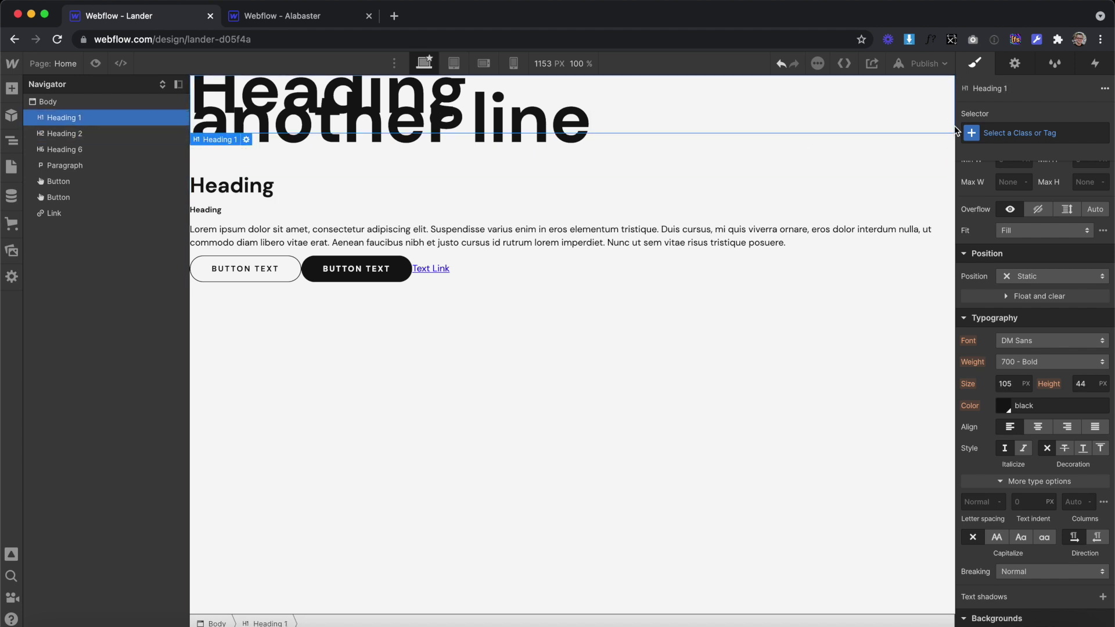
Set the line height of all H1 headings to 100 px
click(1082, 383)
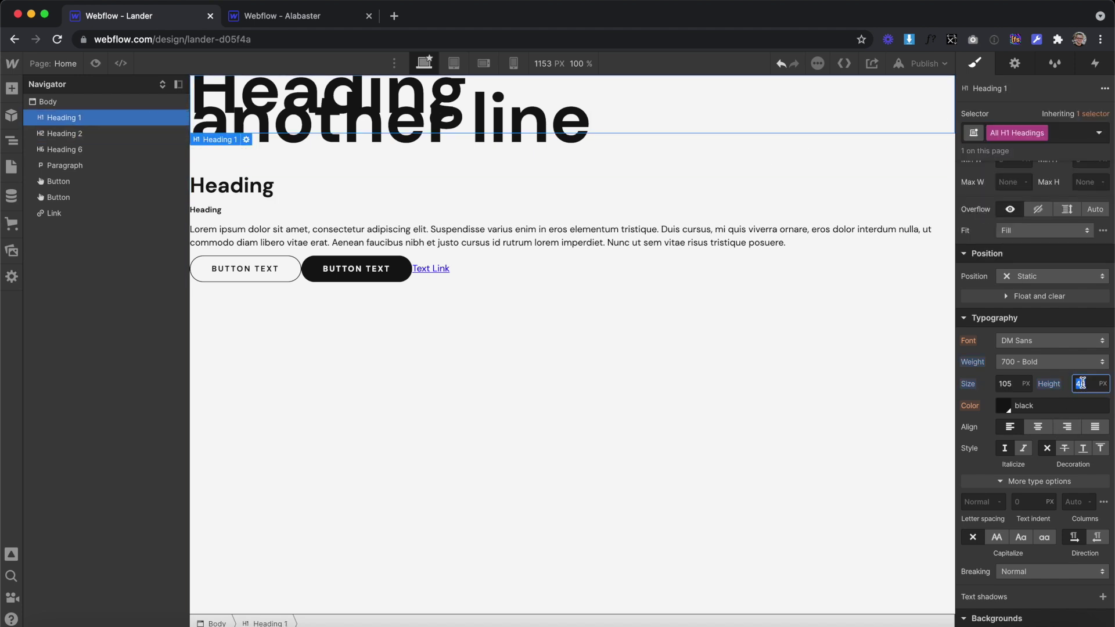
text(90)
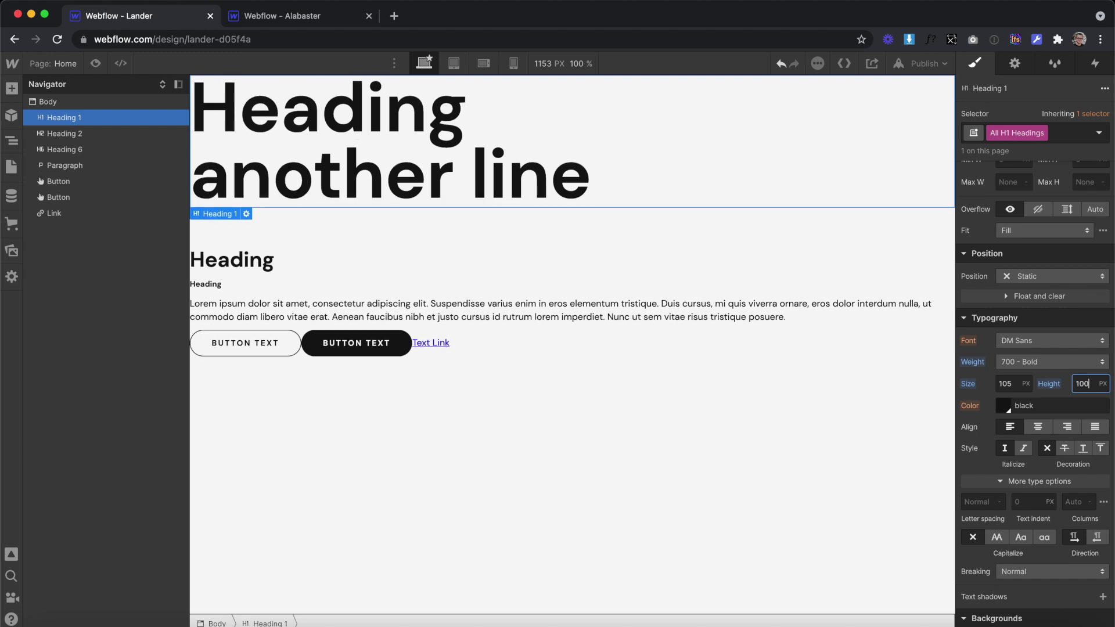
key(shift+Up)
Try a 60 px font size on the H1 headings against the fixed line height, and set it back to 105 px
click(1006, 383)
text(70)
key(shift+Down)
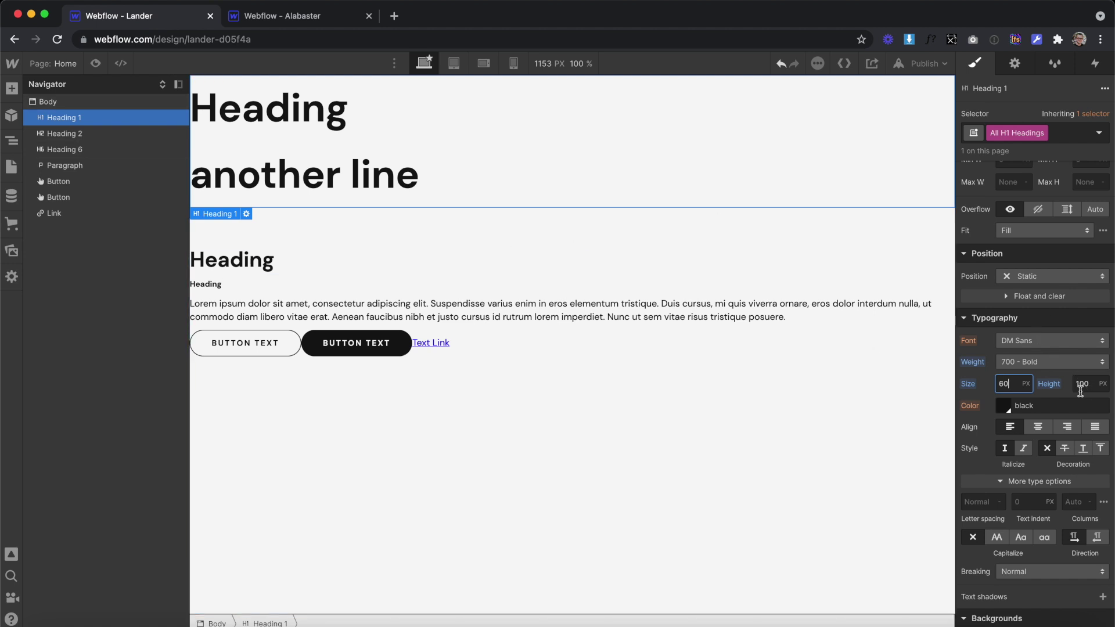
text(105)
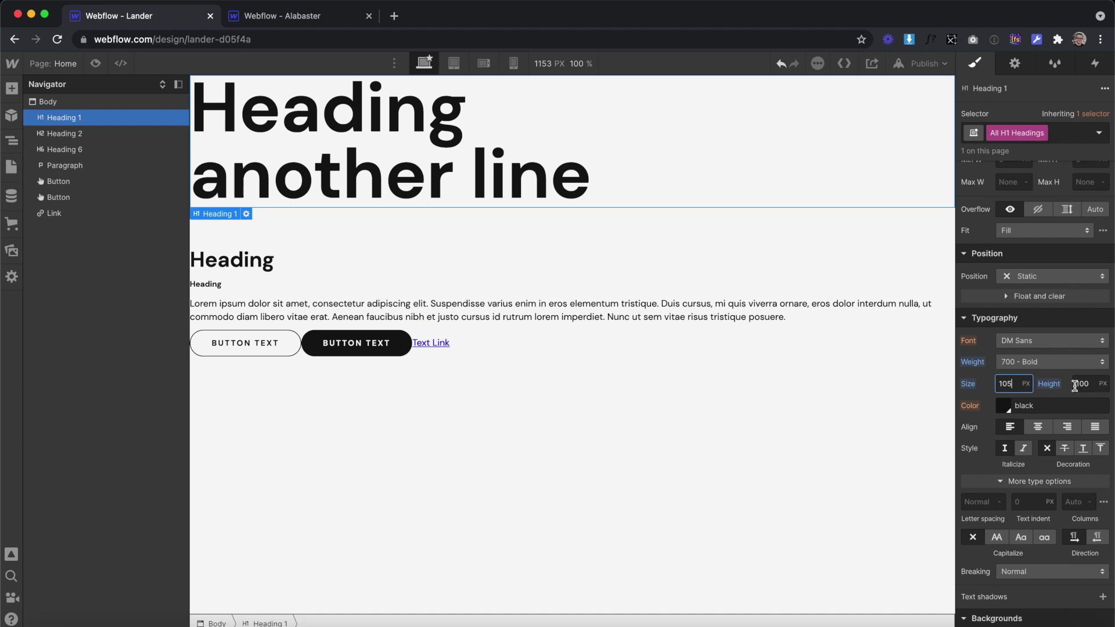
Switch the H1 line height from pixels to a unitless value and set it to 1.2
click(1102, 384)
click(1103, 395)
click(1104, 385)
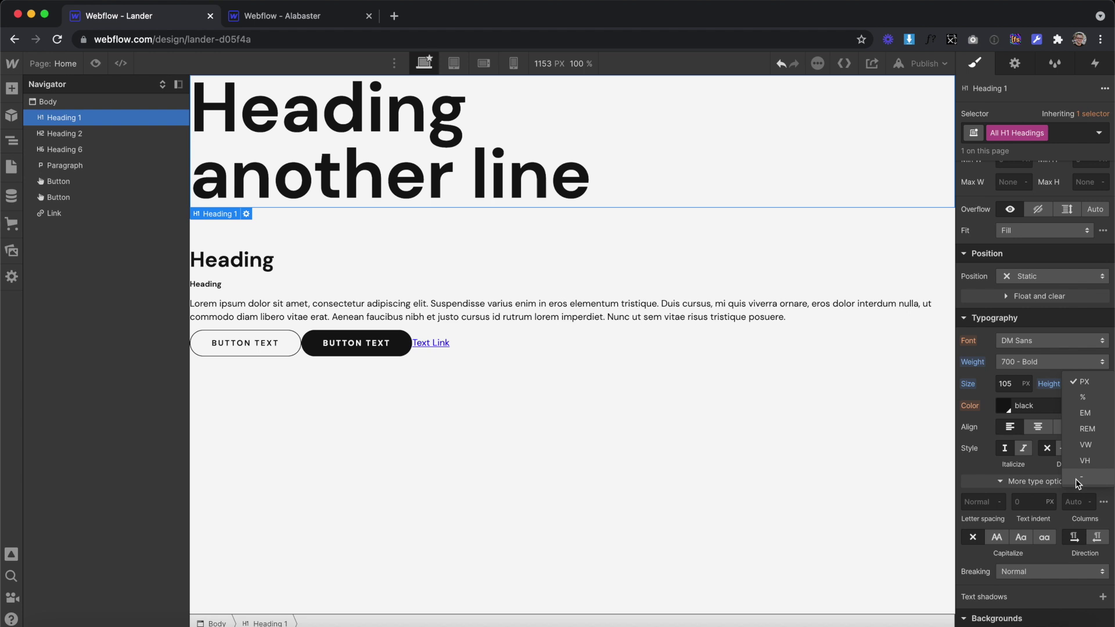
click(1085, 479)
click(1086, 386)
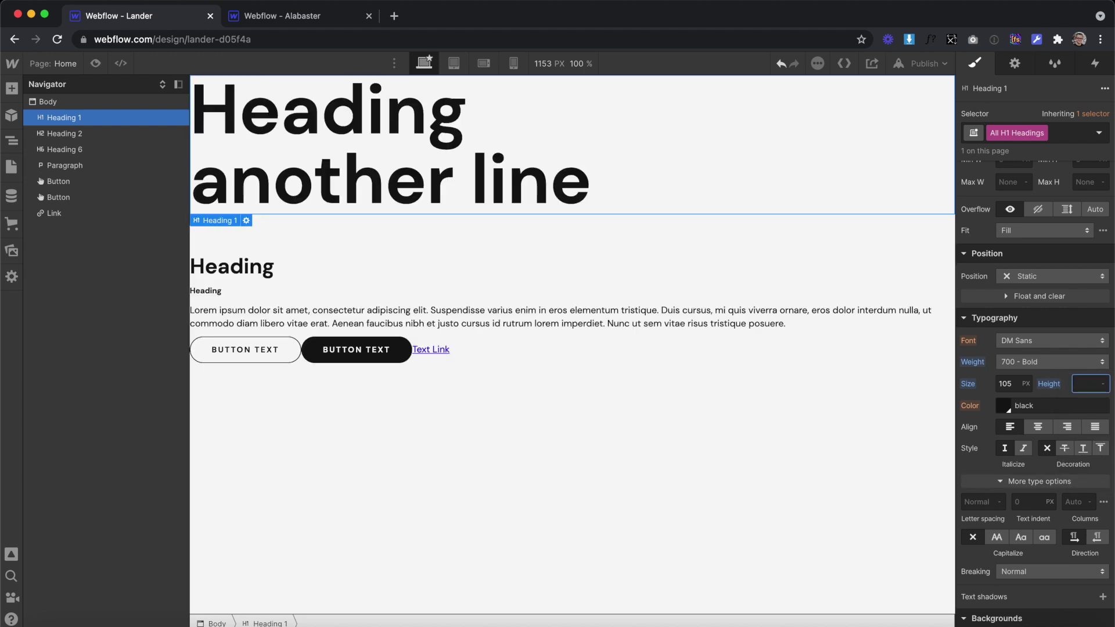
Try H1 font sizes from 70 up to 100 px with the unitless line height, and return to 105 px
click(1010, 384)
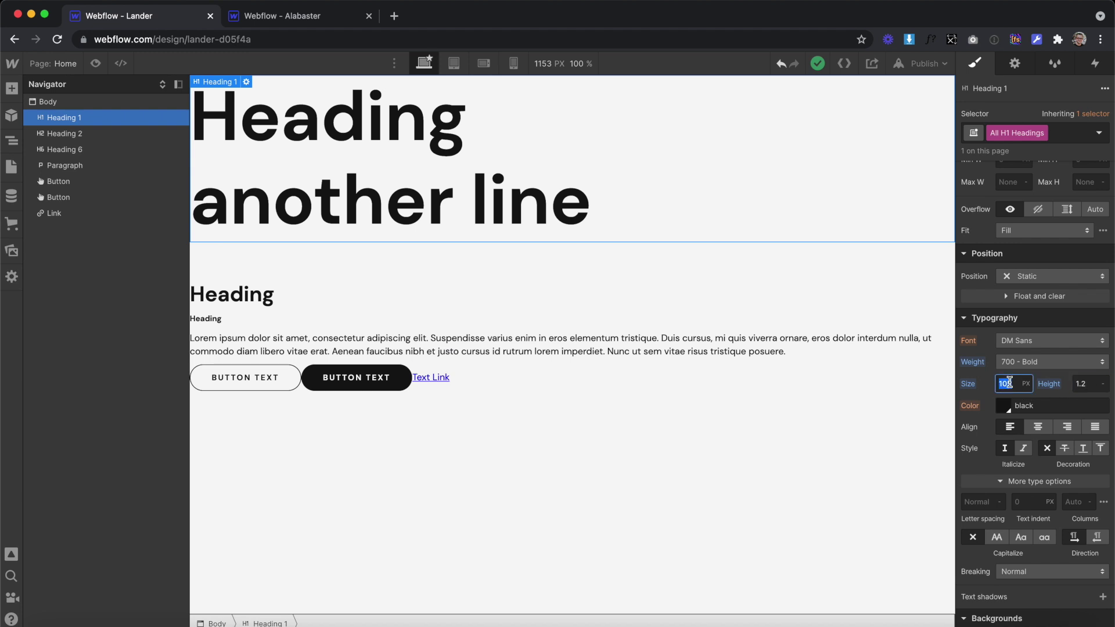
text(70)
key(shift+Up)
key(shift+Up)
key(shift+Up)
key(shift+Up)
key(shift+Up)
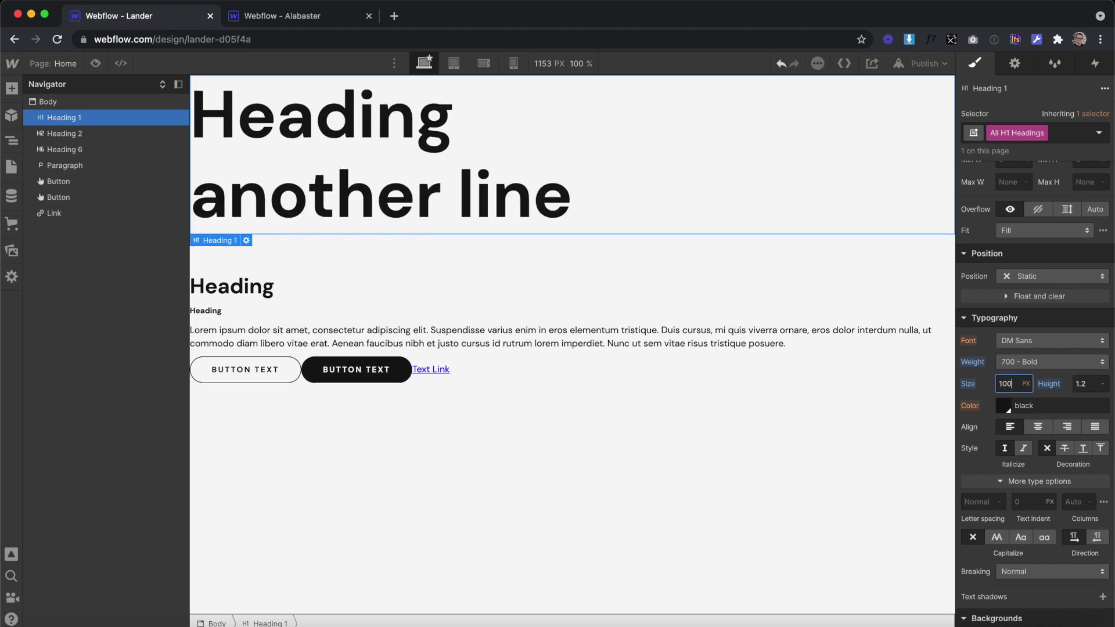
text(105)
Set the H1 line height to 1 and change the H1 font to Fahkwang
click(1084, 388)
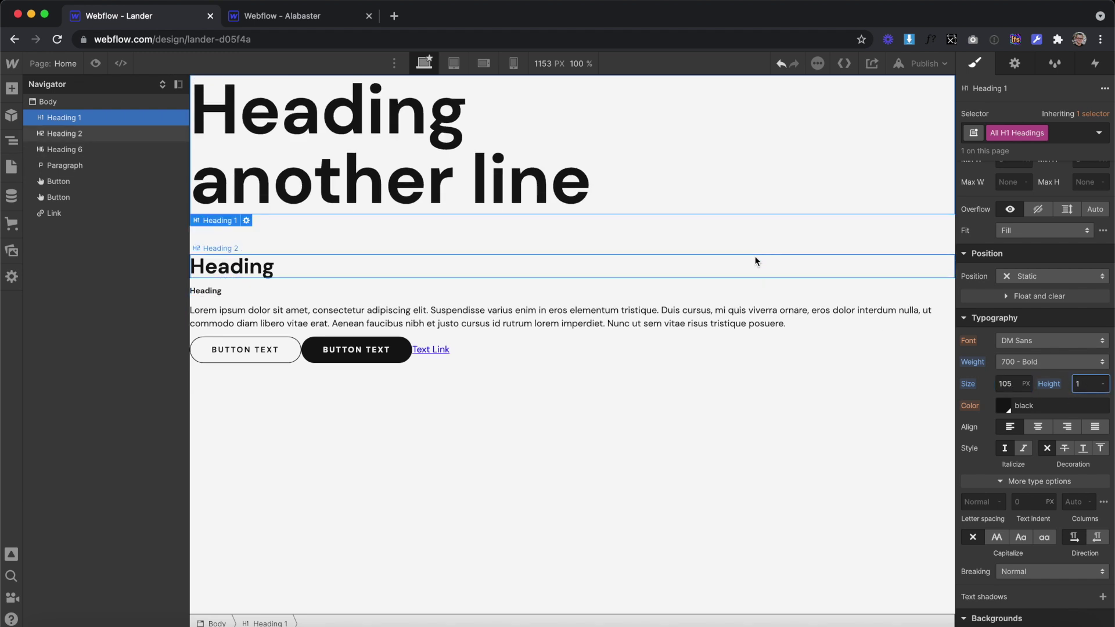
click(1031, 342)
click(1027, 287)
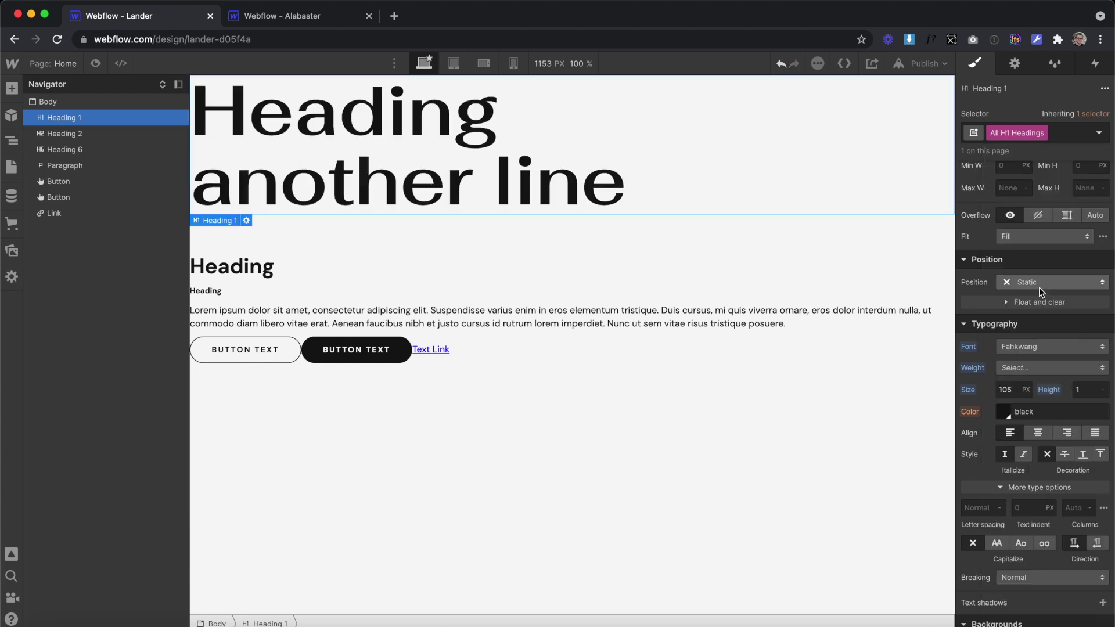
Set the H1 font weight to 400 - Normal and the letter spacing to -5 px
click(1025, 368)
click(1038, 319)
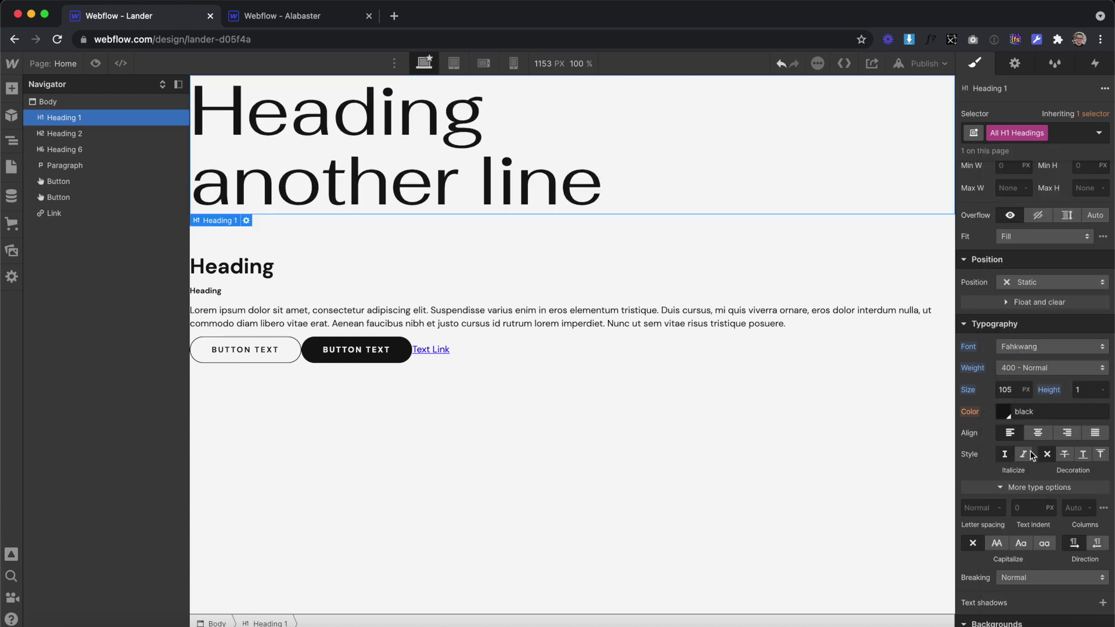
click(981, 509)
text(-5)
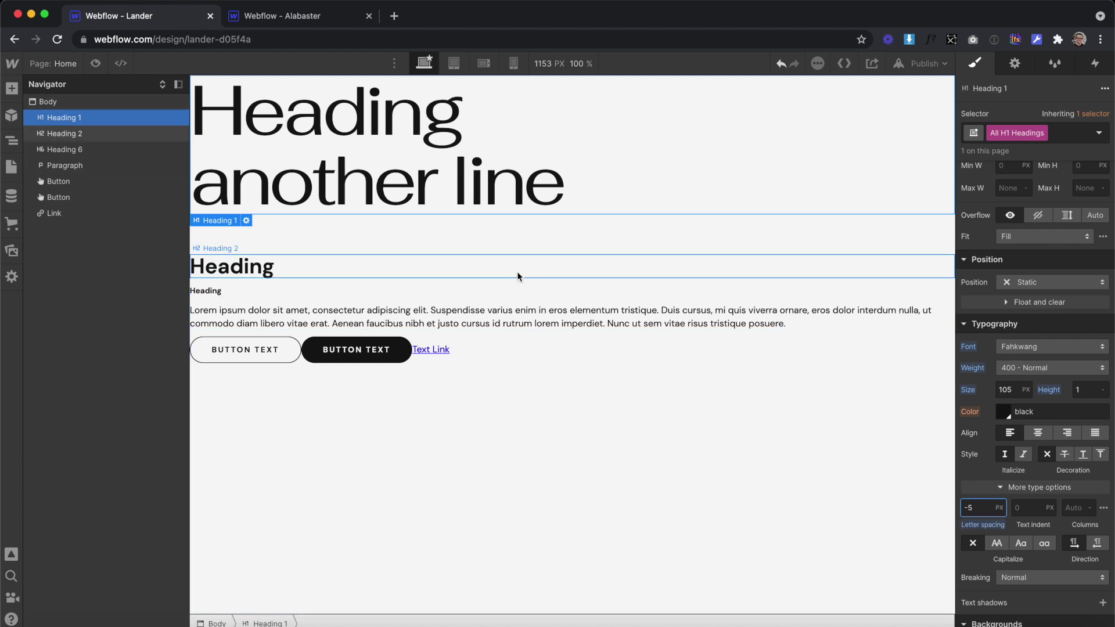
Target the All H2 Headings tag from Heading 2 and set its top margin to 0 and bottom margin to 48 px
click(356, 270)
click(974, 135)
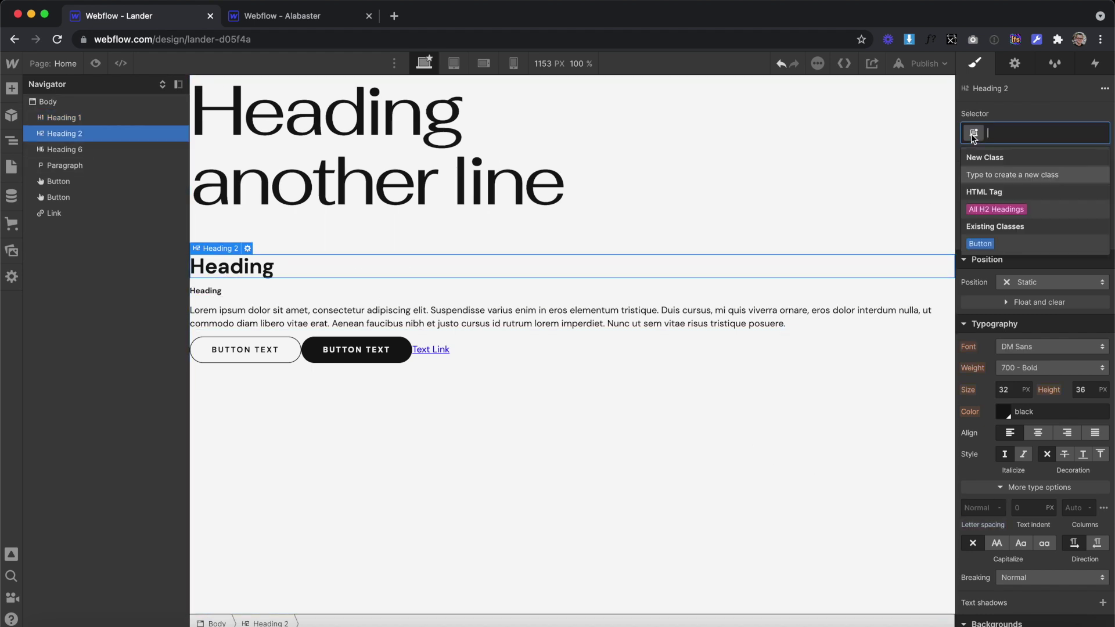
click(996, 209)
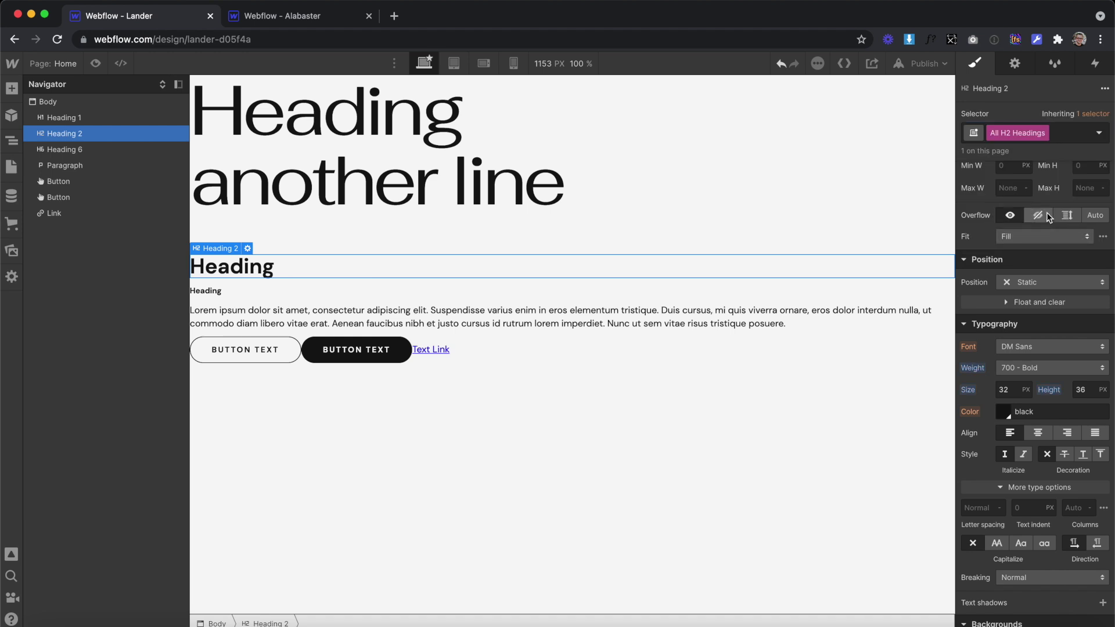
scroll(1049, 217, up, 4)
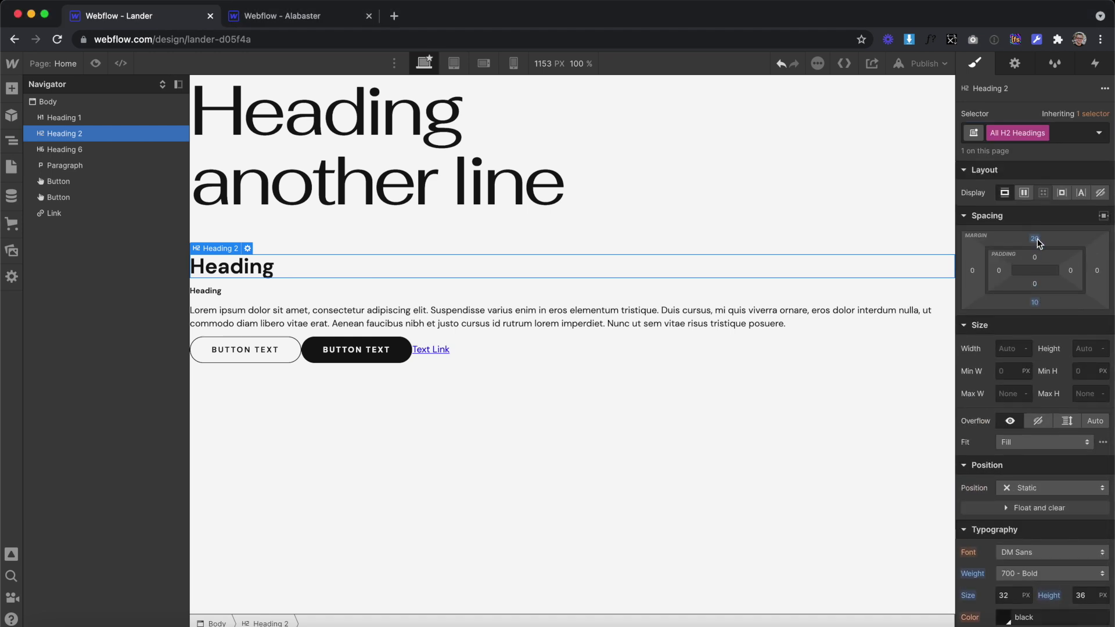
click(1037, 239)
key(Return)
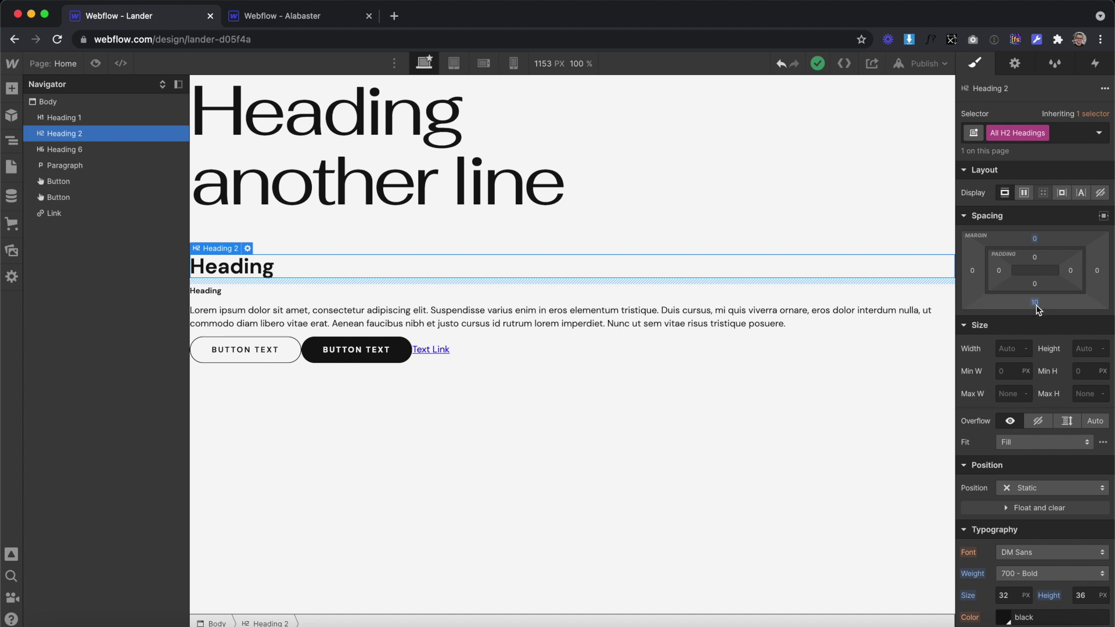
click(1035, 302)
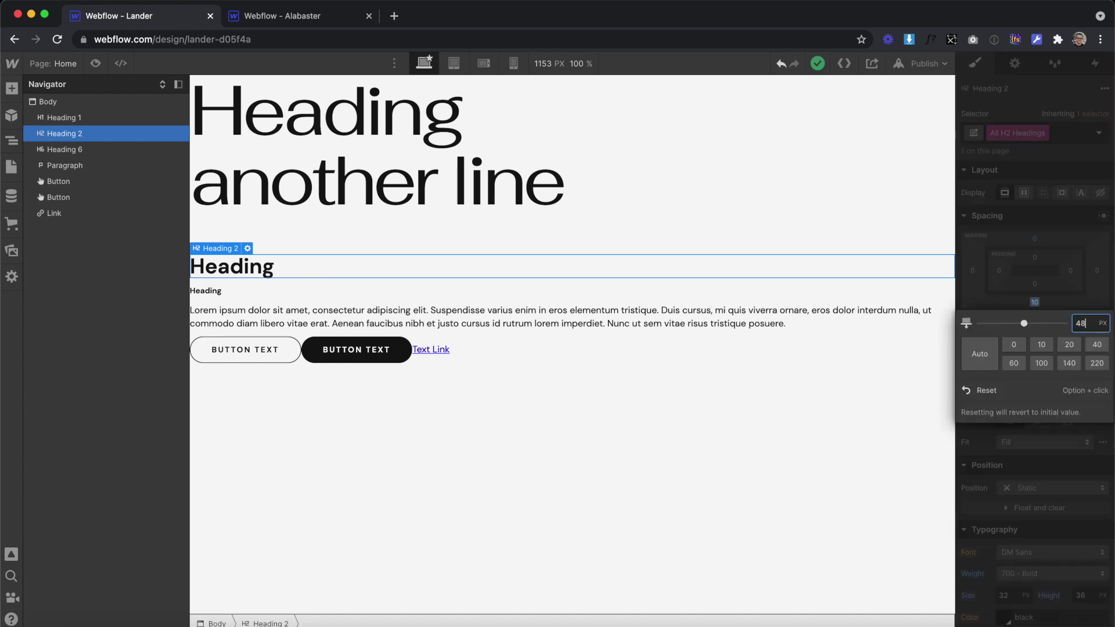
text(48)
key(Return)
Change the font of all H2 headings to Fahkwang with weight 500 - Medium
scroll(1033, 418, down, 5)
click(1051, 348)
click(1029, 289)
click(1038, 367)
click(1037, 344)
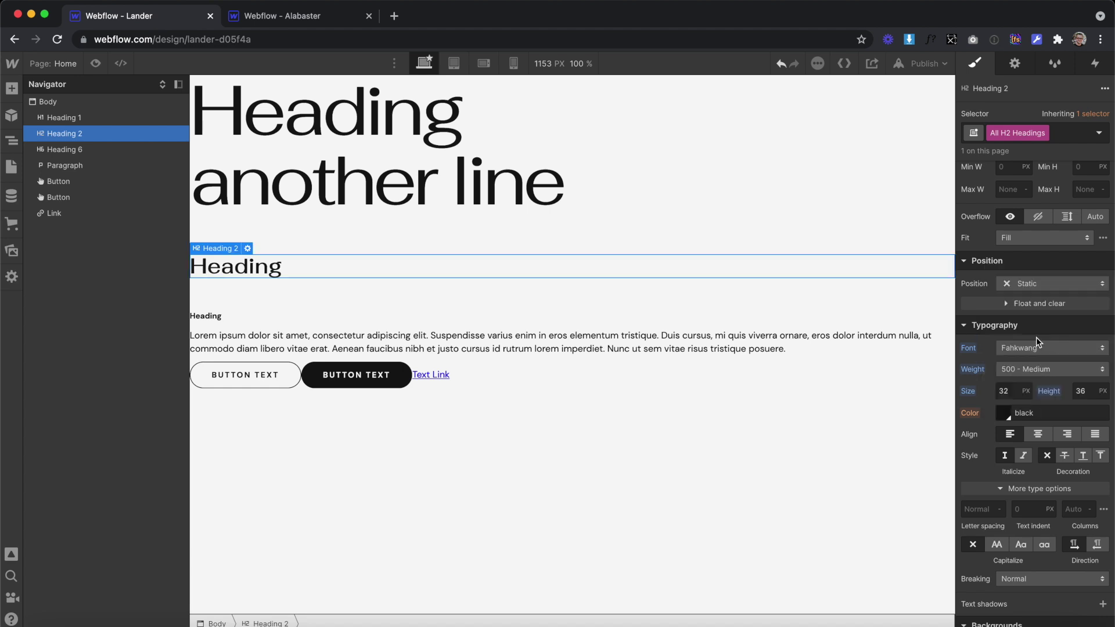
Set the font size of all H2 headings to 40 px and their line height to a unitless 1.2
click(1016, 390)
text(40)
click(1106, 395)
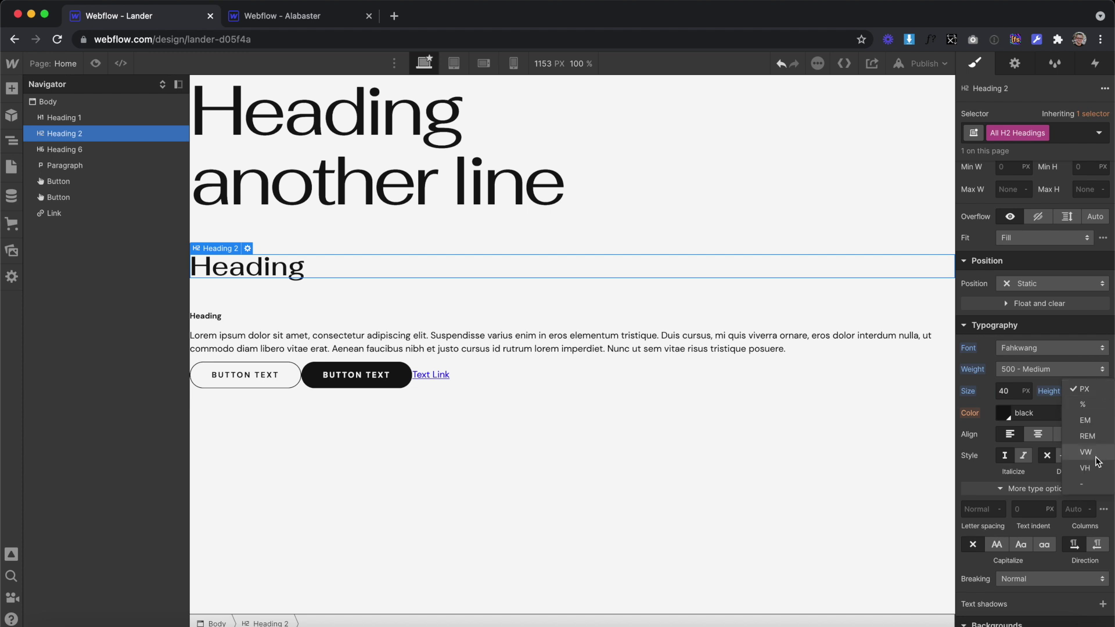
click(1088, 491)
click(1084, 391)
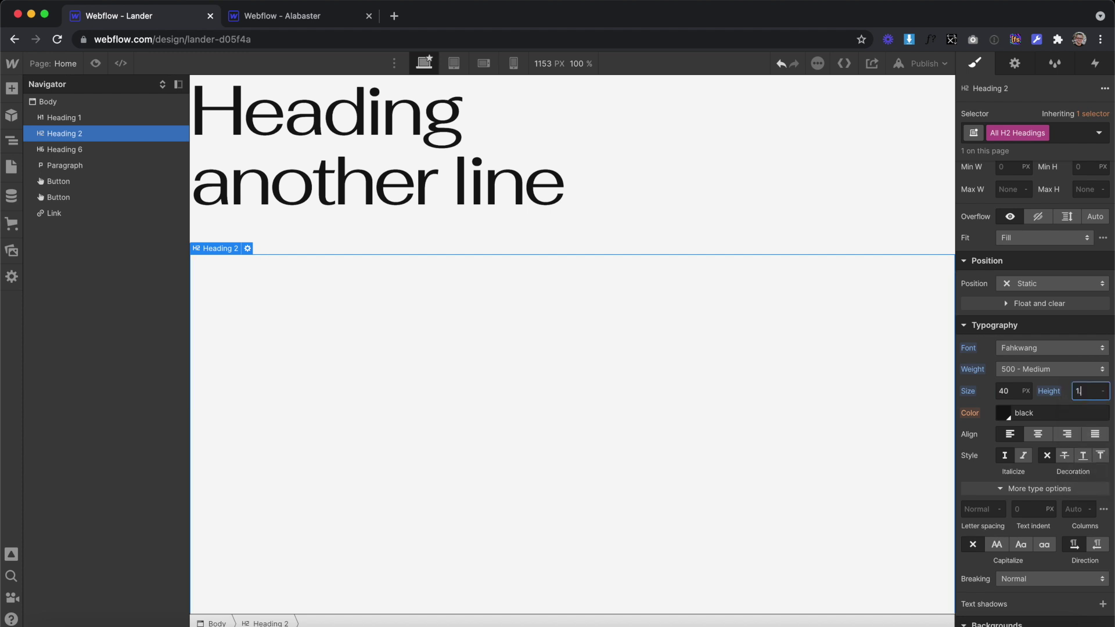
key(Return)
Target the All H6 Headings tag from Heading 6 and set its size to 22 px and line height to a unitless 1.2
click(213, 325)
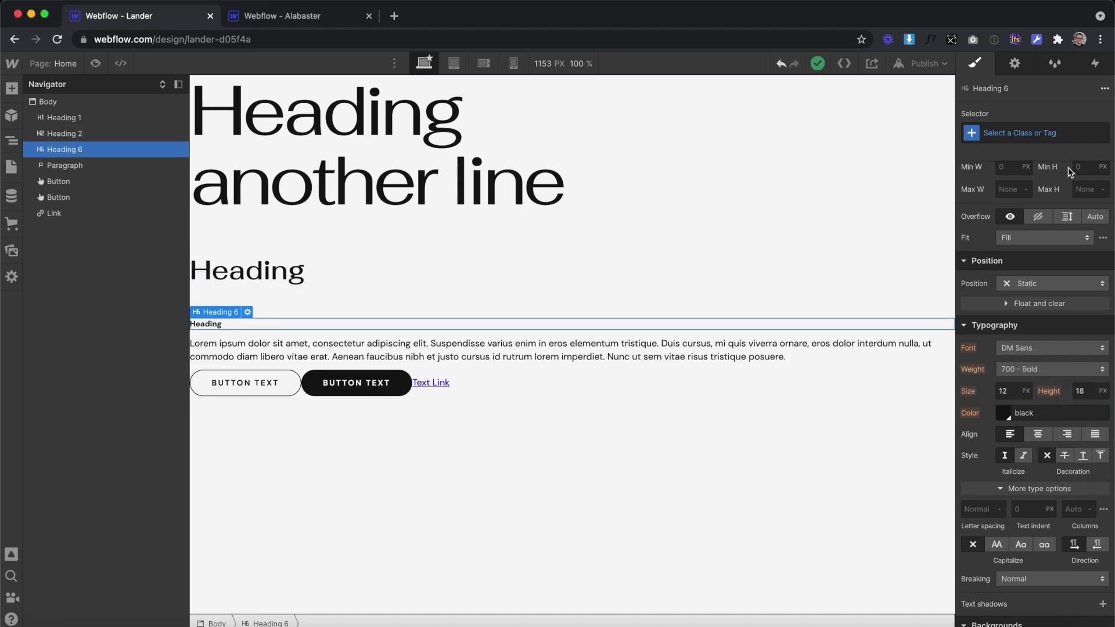
click(981, 134)
click(983, 208)
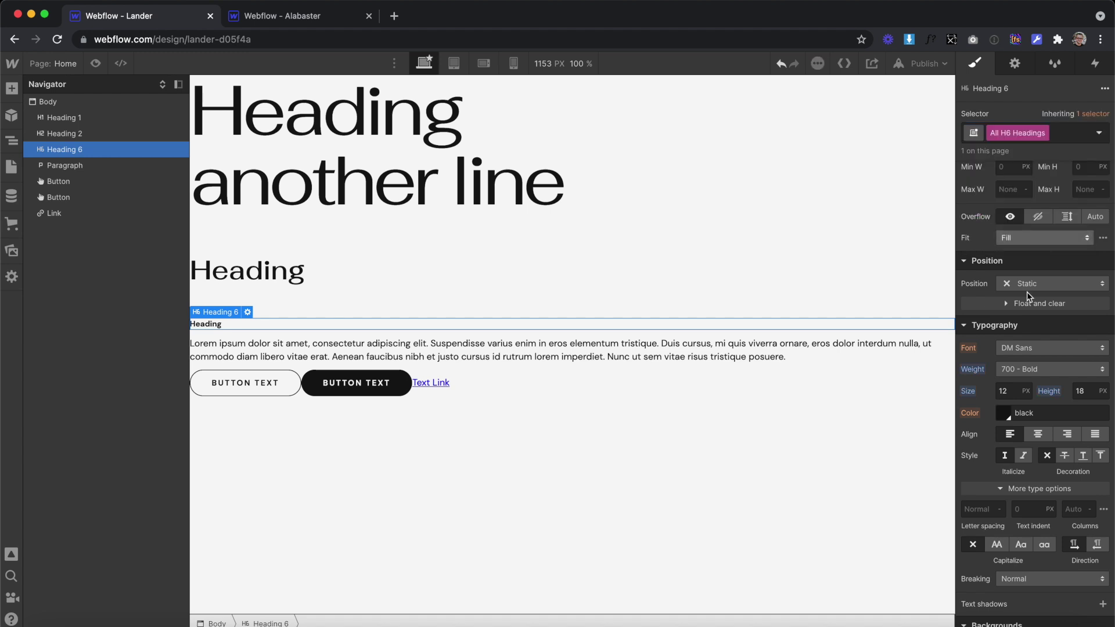
click(1012, 391)
text(22)
click(1102, 390)
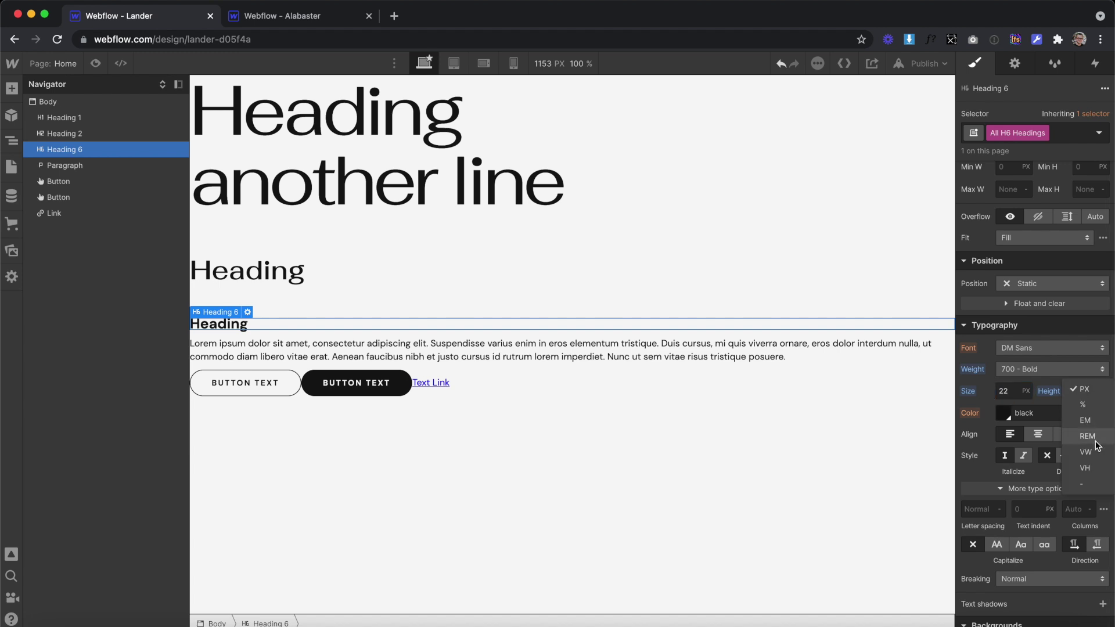
click(1081, 483)
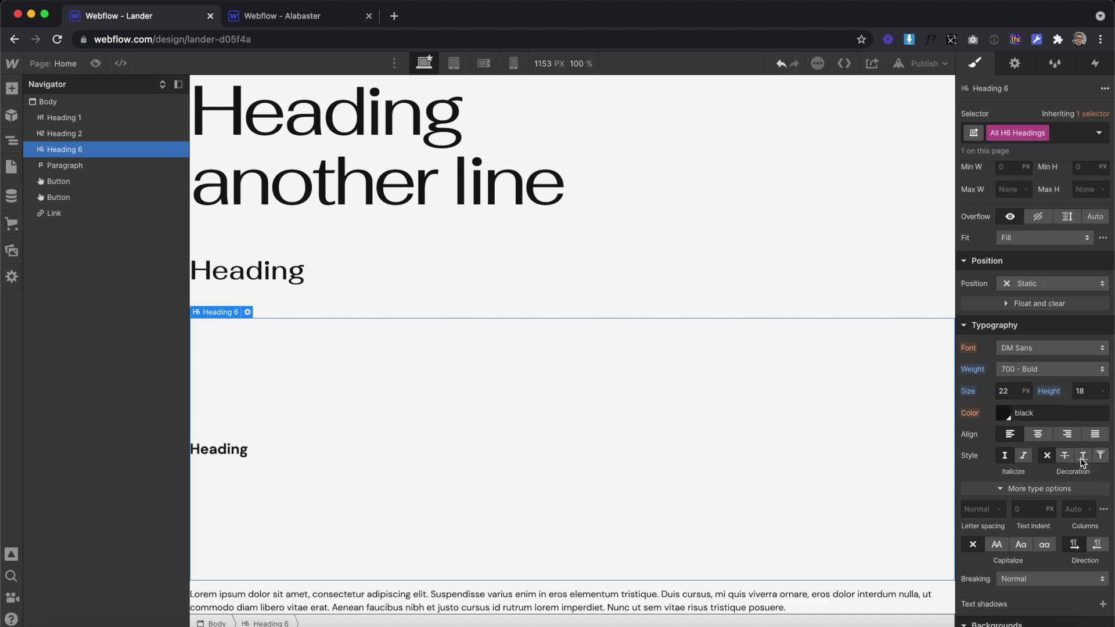
click(1086, 393)
text(1.2)
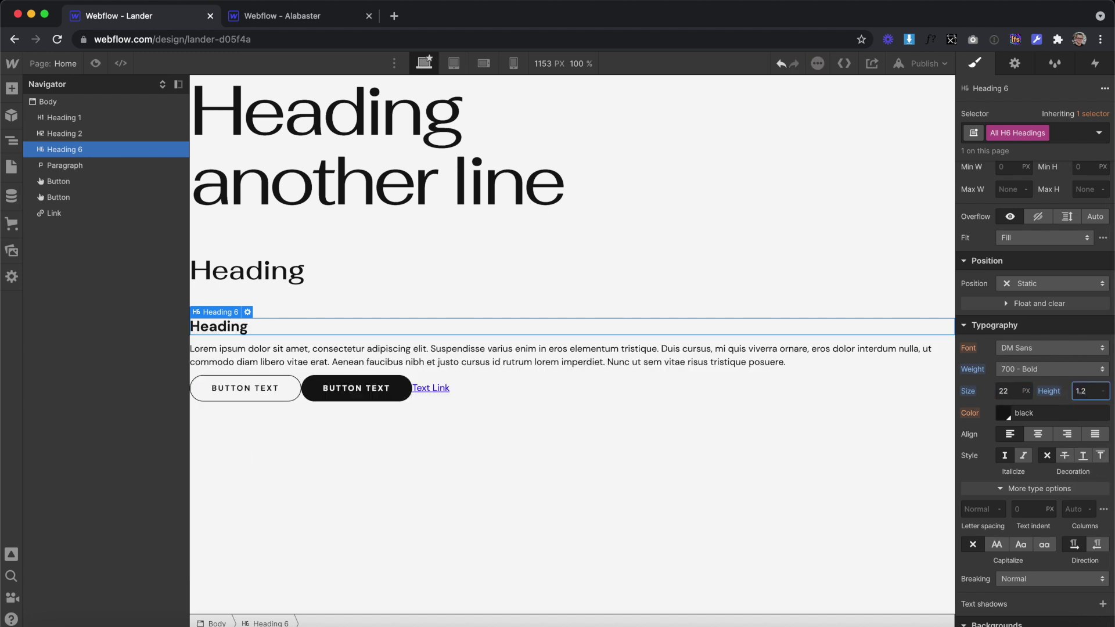
Change the font of all H6 headings to Fahkwang with weight 600 - Semi Bold
click(1051, 348)
click(1045, 286)
click(1037, 370)
click(1048, 353)
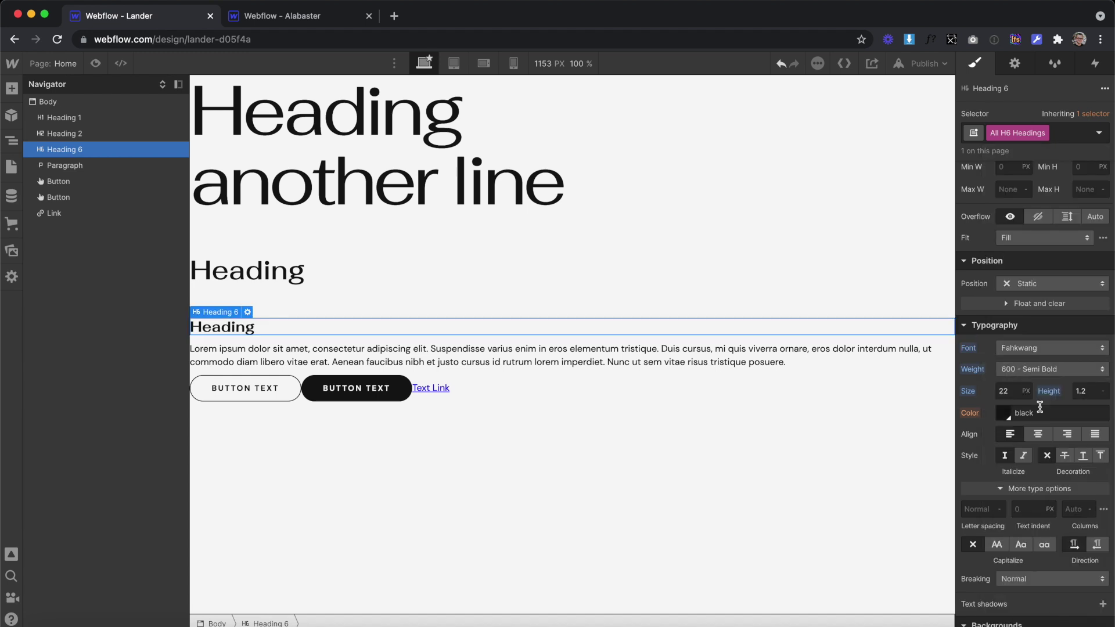
Set the top margin of all H6 headings to 0
scroll(1038, 412, up, 4)
click(1035, 240)
text(0)
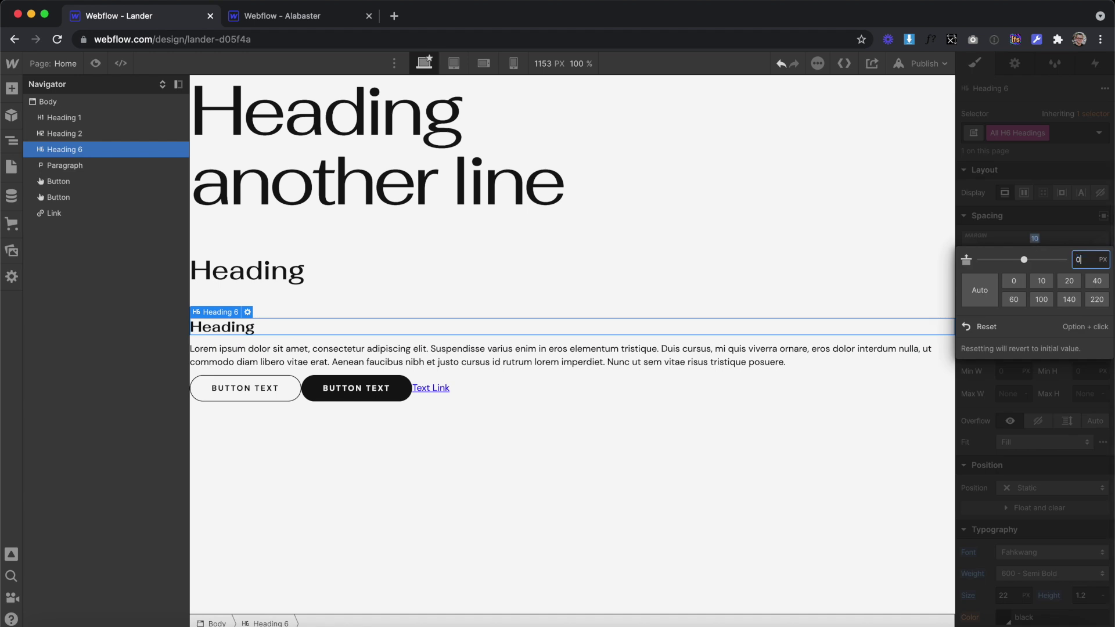
key(Return)
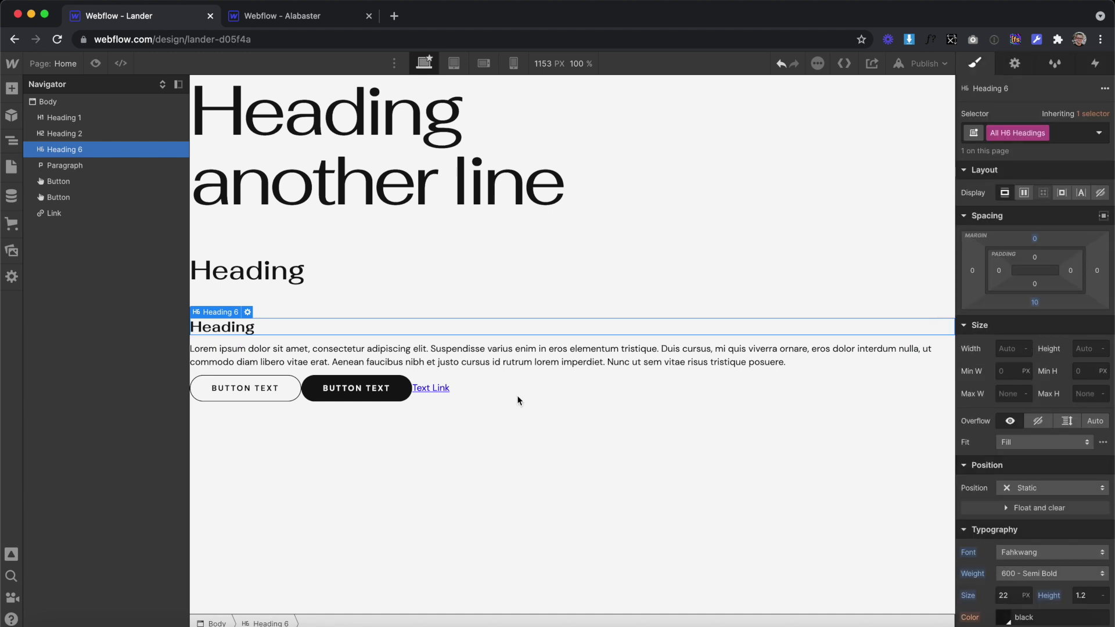
Set the font size of all paragraphs to 16 px and their line height to a unitless 1.6
click(436, 362)
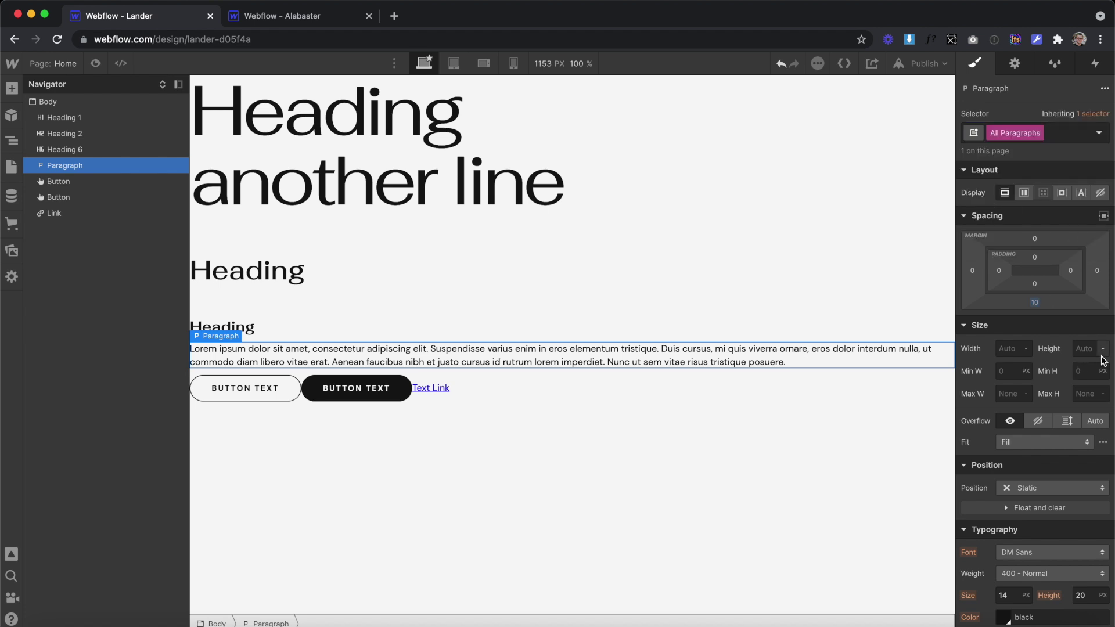
scroll(1039, 424, down, 2)
click(1011, 486)
text(16)
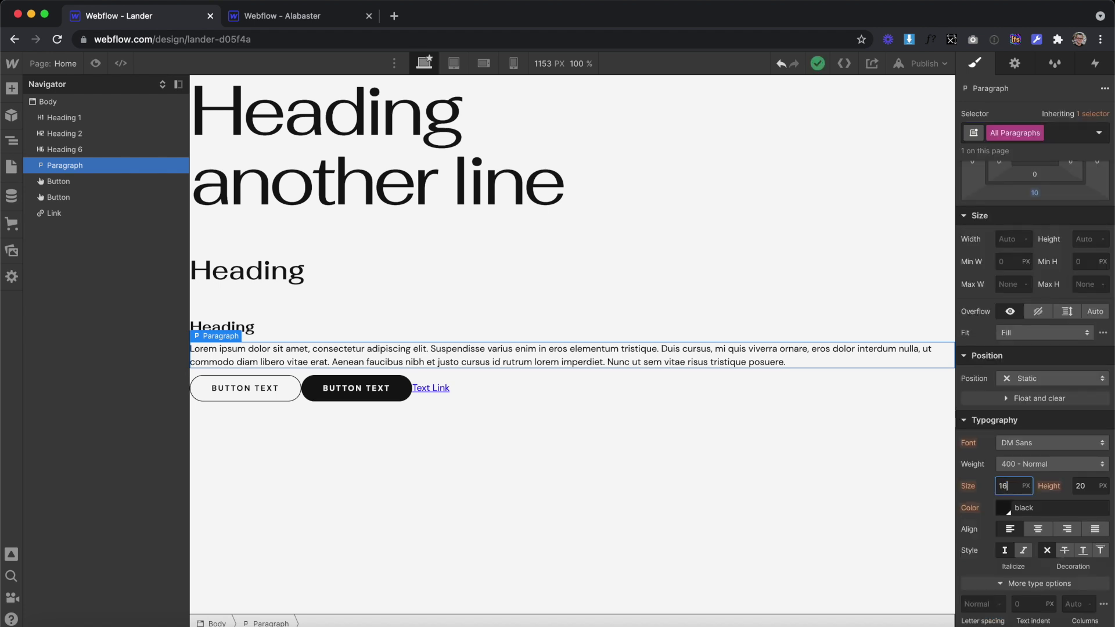
key(Return)
click(1102, 486)
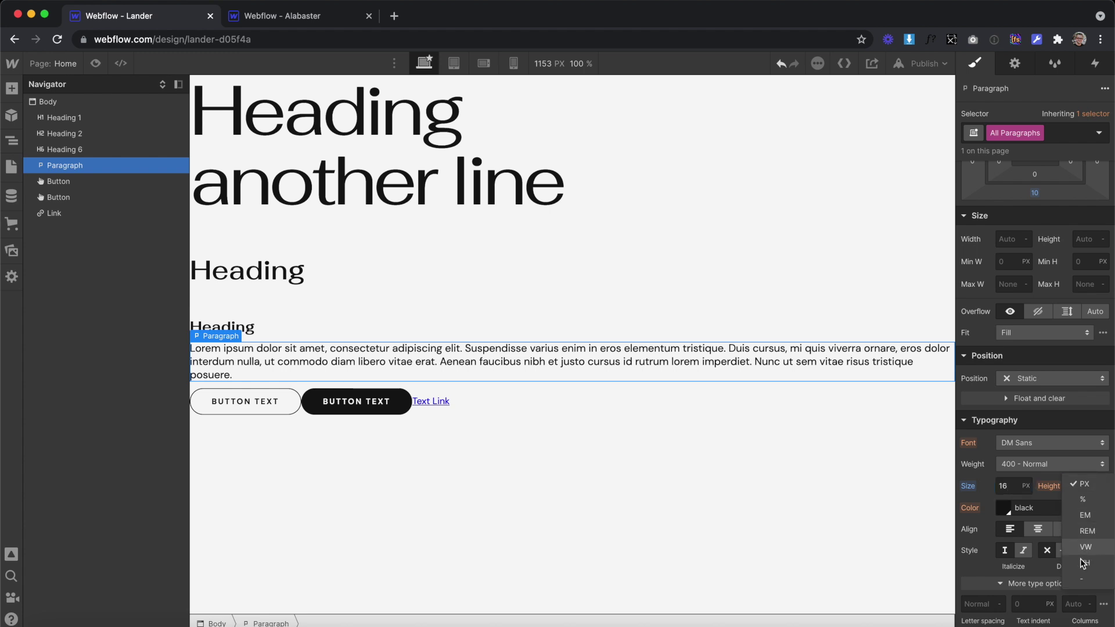
click(1079, 580)
text(1.6)
Set the bottom margin of all paragraphs to 0
scroll(1034, 291, up, 2)
click(1034, 302)
text(0)
key(Return)
Target the All Links tag from the text link, apply the Black swatch as text color and remove the underline decoration
click(430, 441)
click(430, 407)
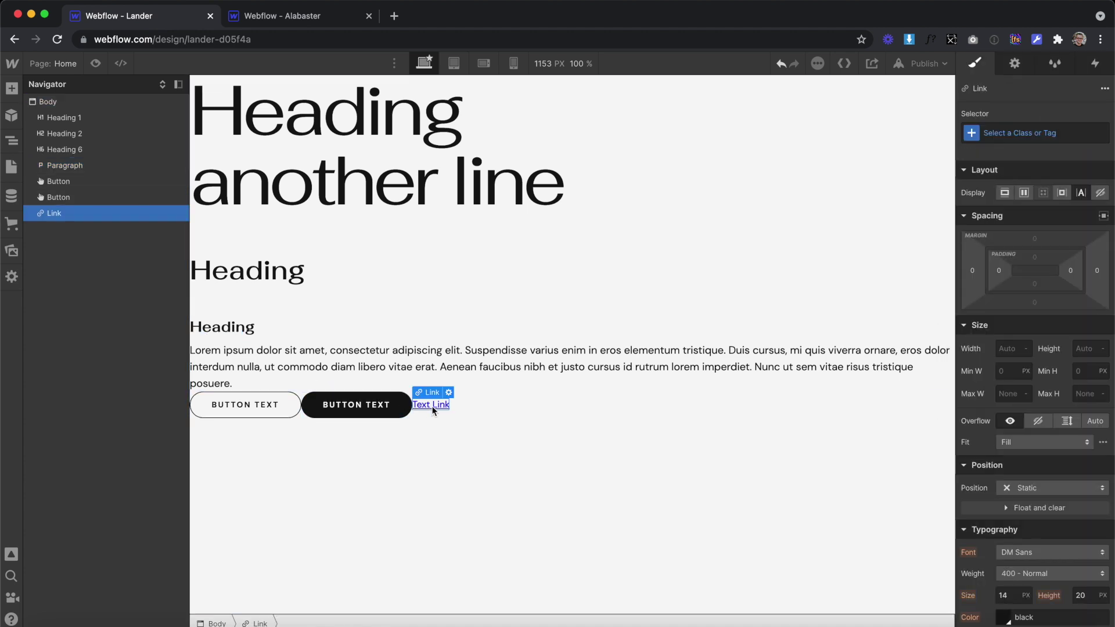
click(981, 134)
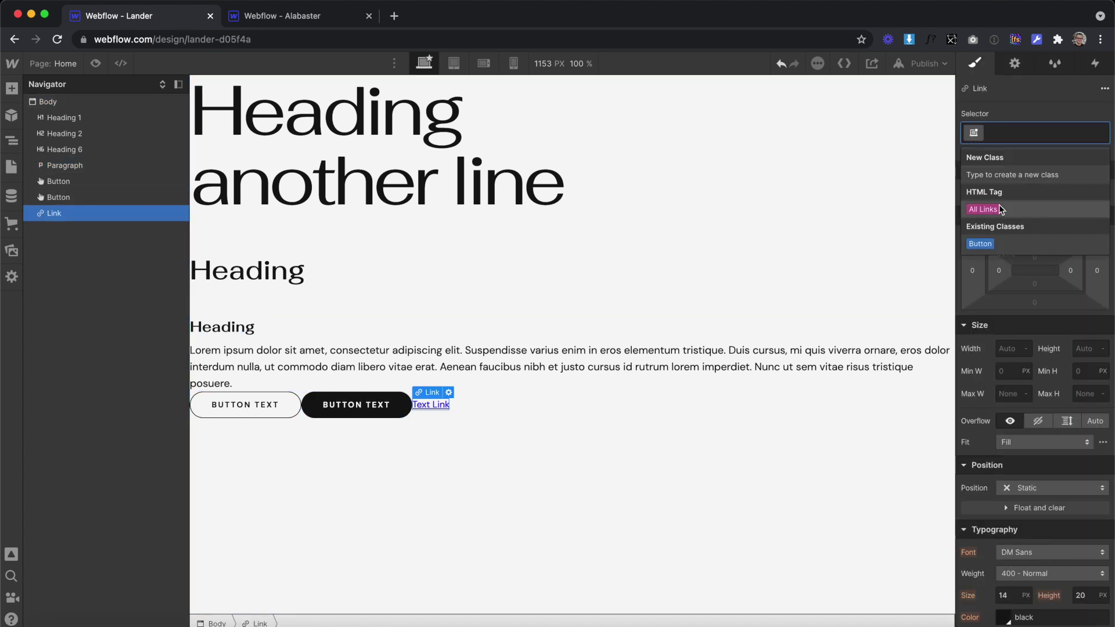
click(999, 206)
scroll(1016, 433, down, 5)
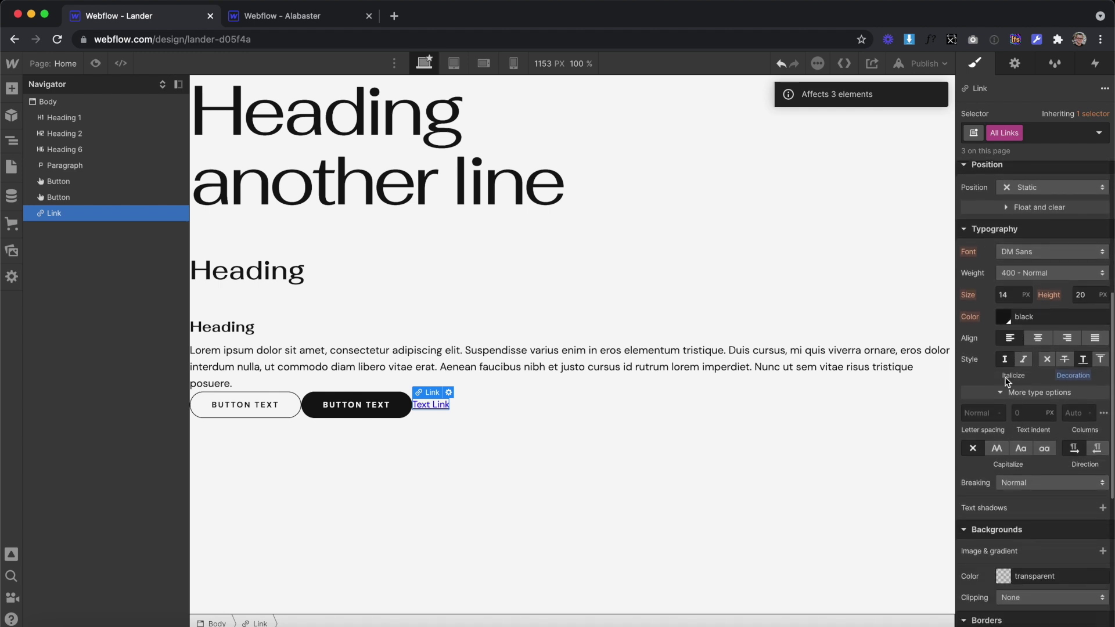
click(999, 311)
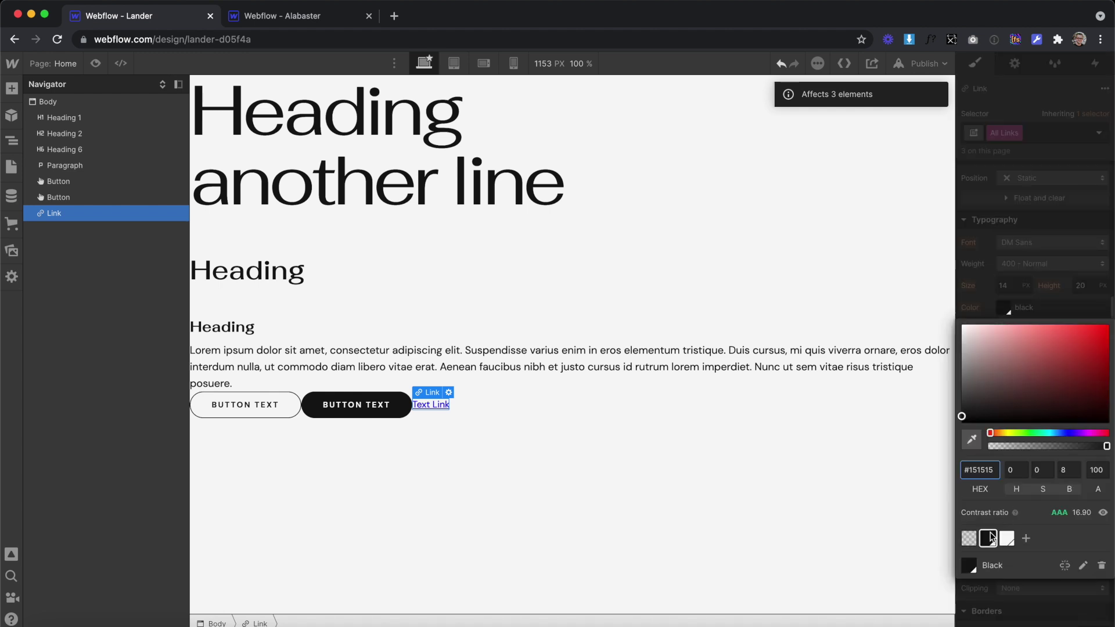
click(1048, 247)
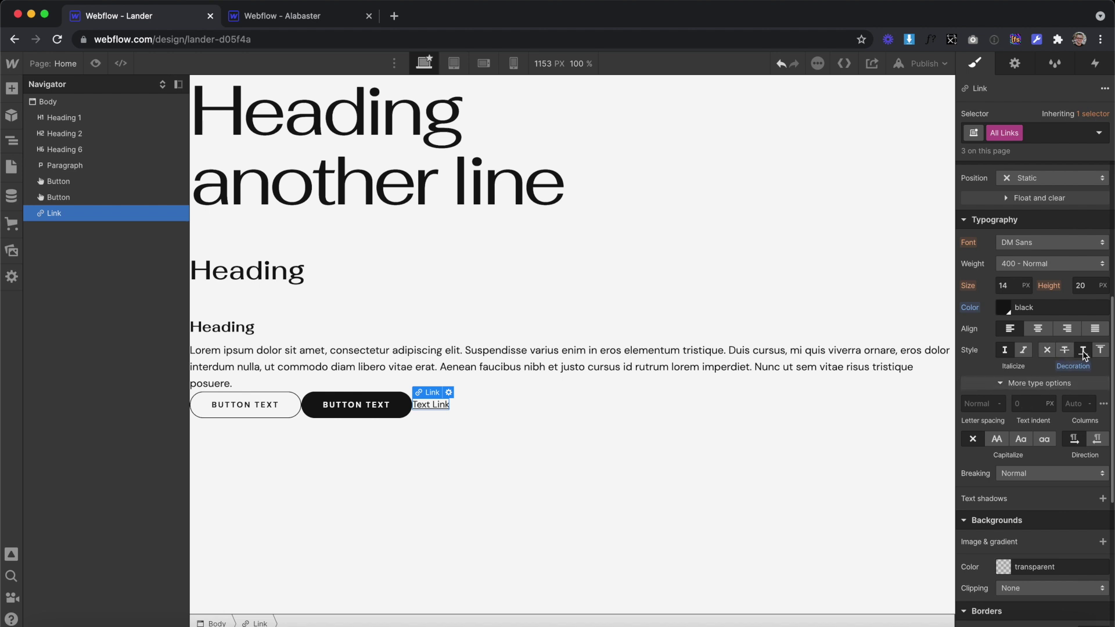
click(1044, 351)
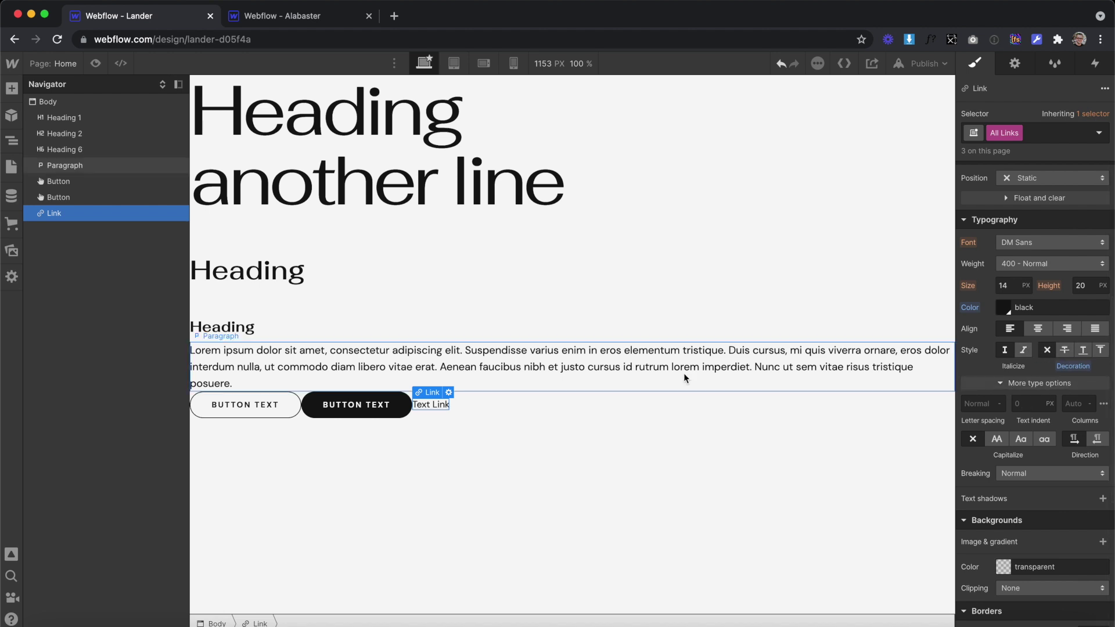
key(Escape)
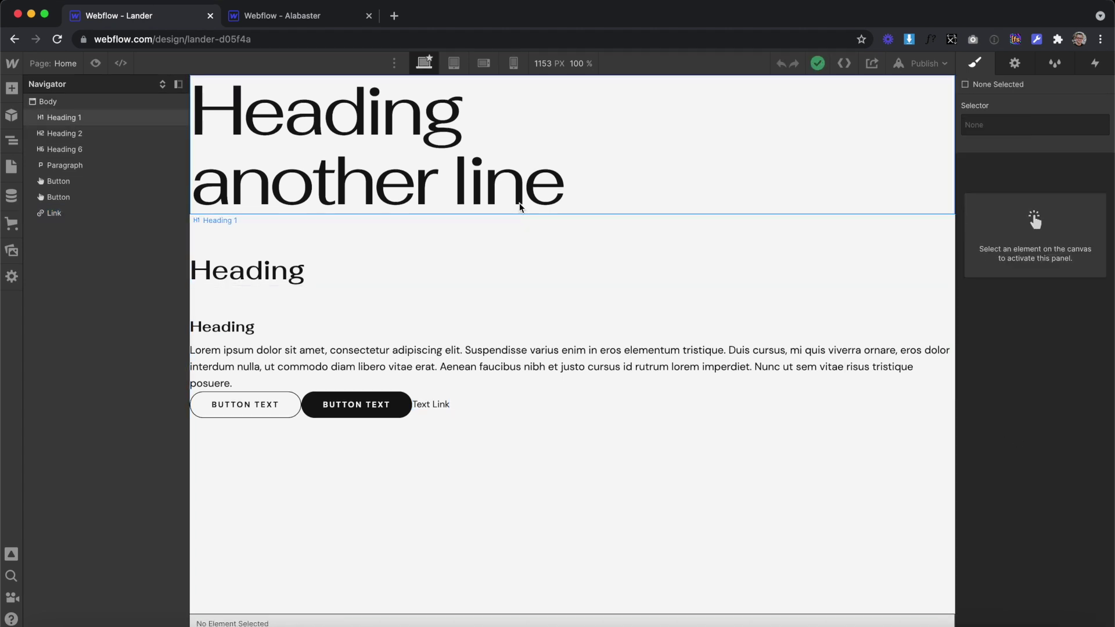
Delete all the sample headings, paragraph, buttons and text link from the page body
click(99, 121)
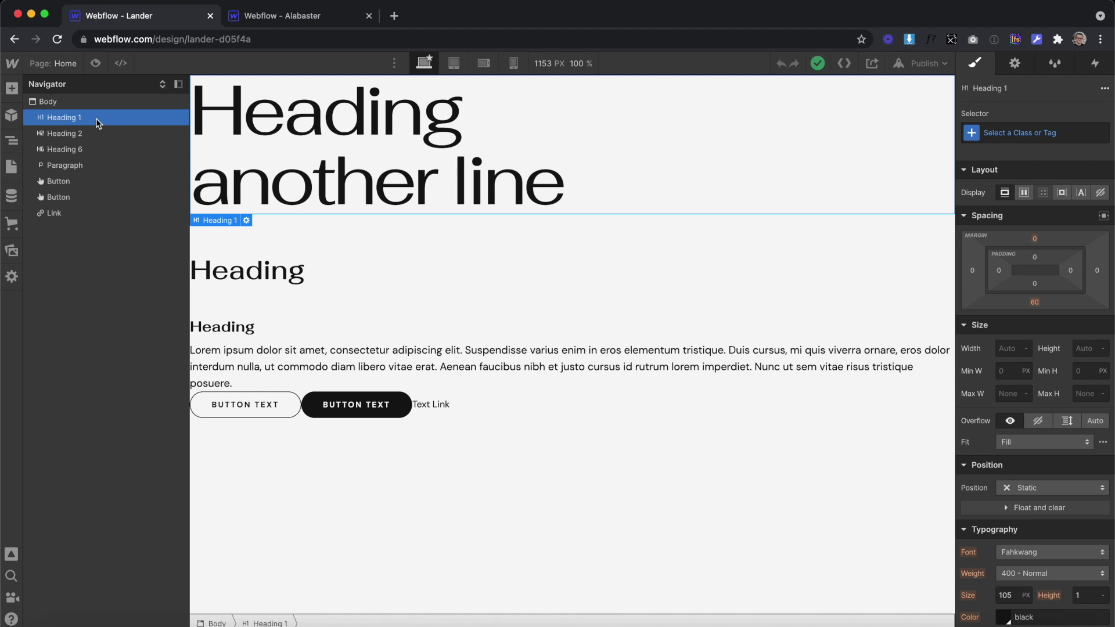
key(Delete)
key(Delete)
key(Delete)
key(Delete)
key(Delete)
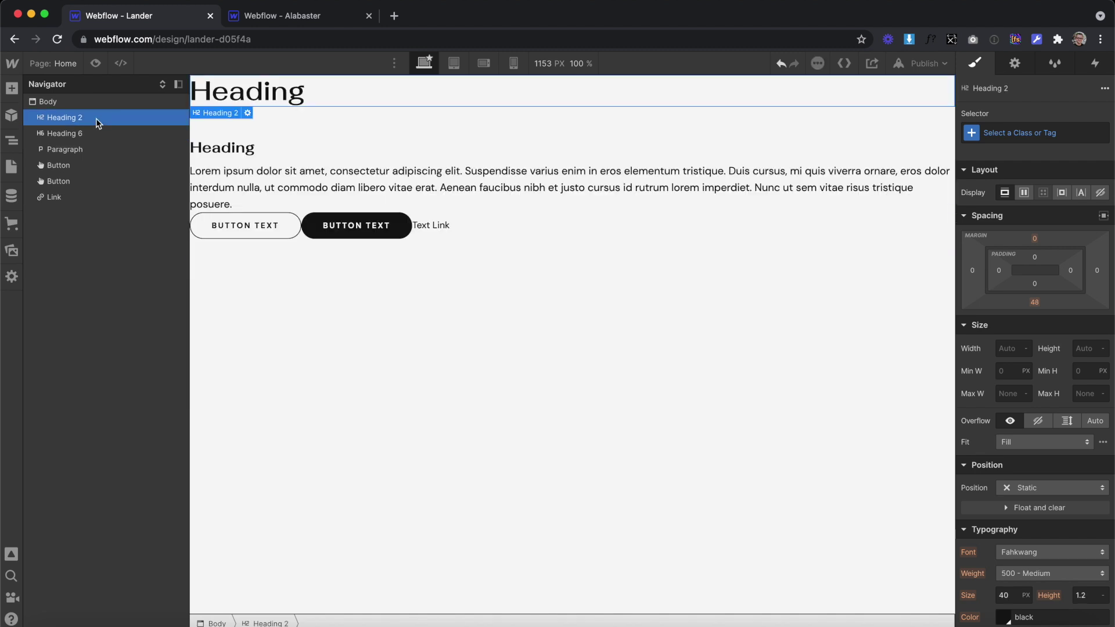
key(Delete)
key(Delete)
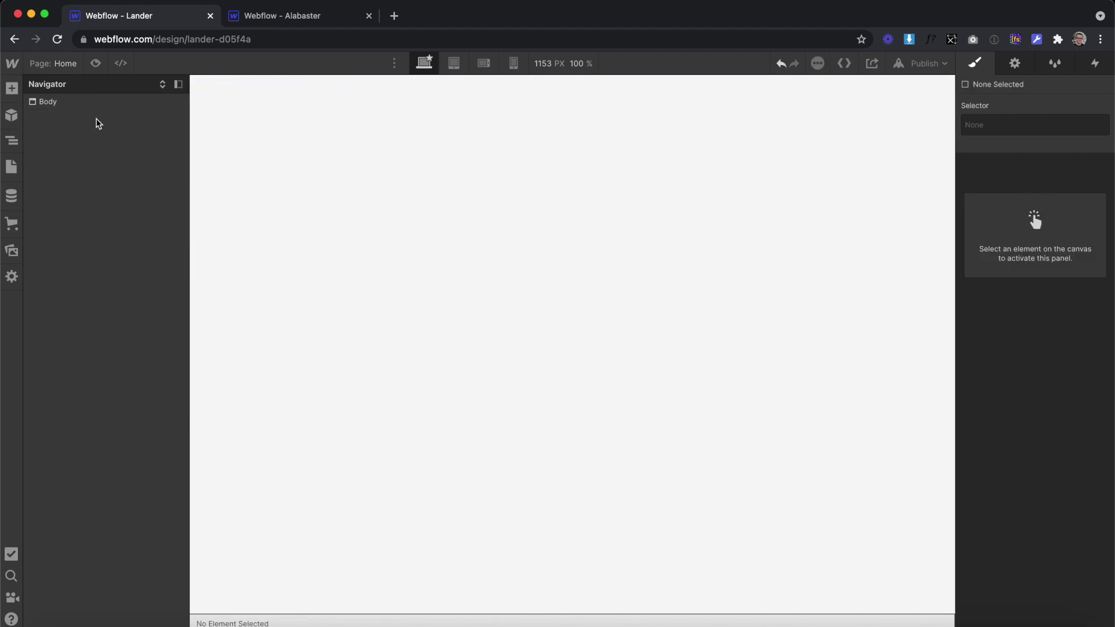
Add a Section element to the empty page and give it the class "section"
click(13, 90)
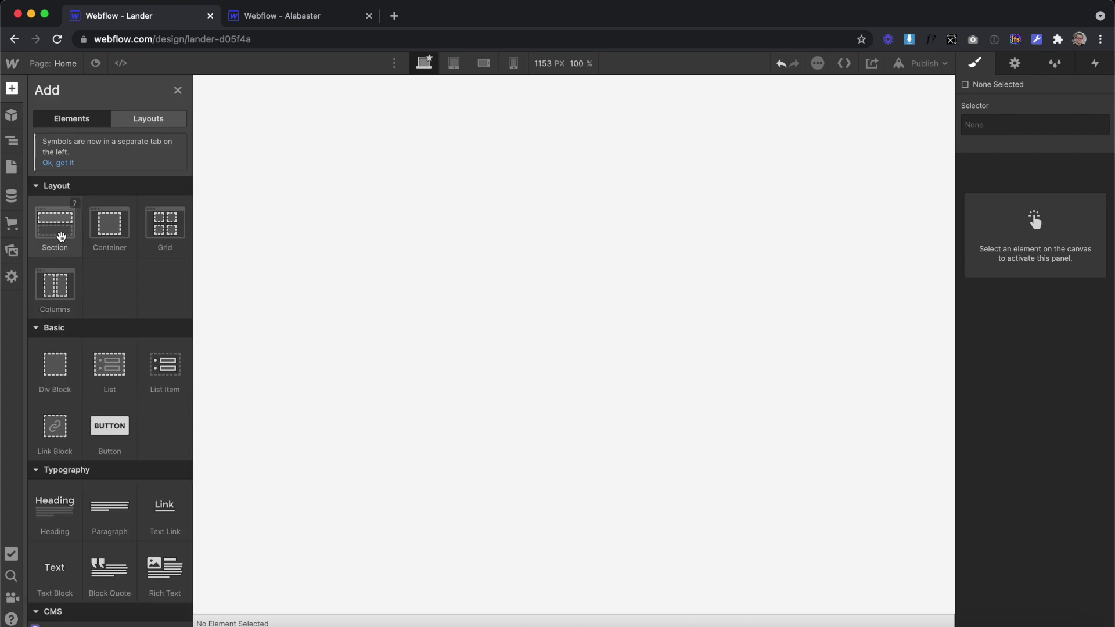
drag(57, 229, 416, 226)
click(1000, 133)
text(section)
key(Return)
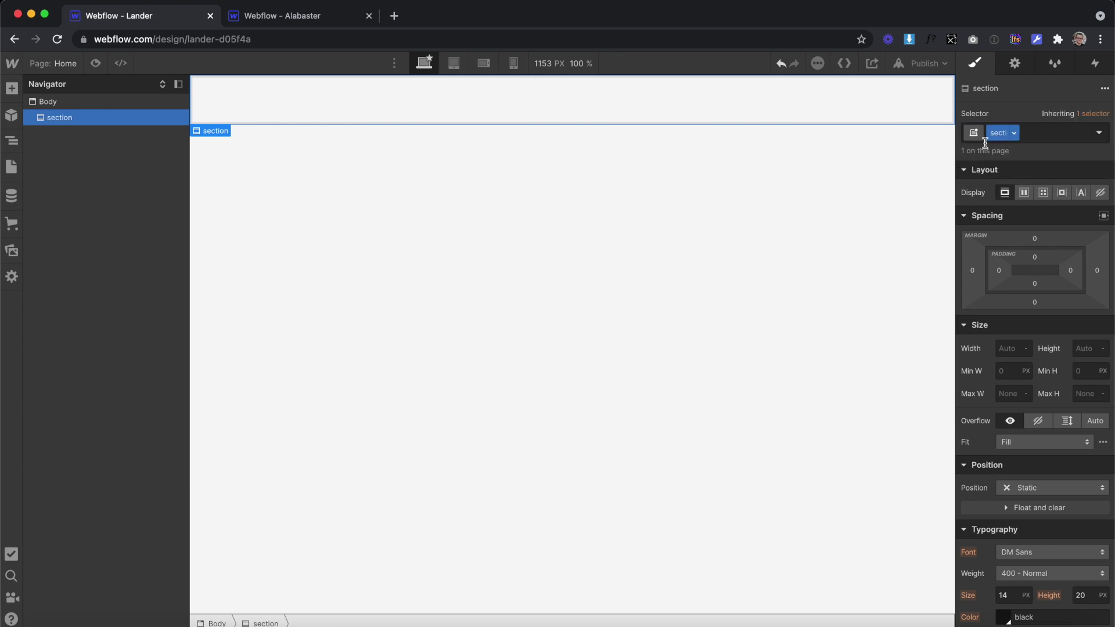
Add a Container element inside the section and give it the class "container"
click(12, 88)
drag(110, 224, 701, 104)
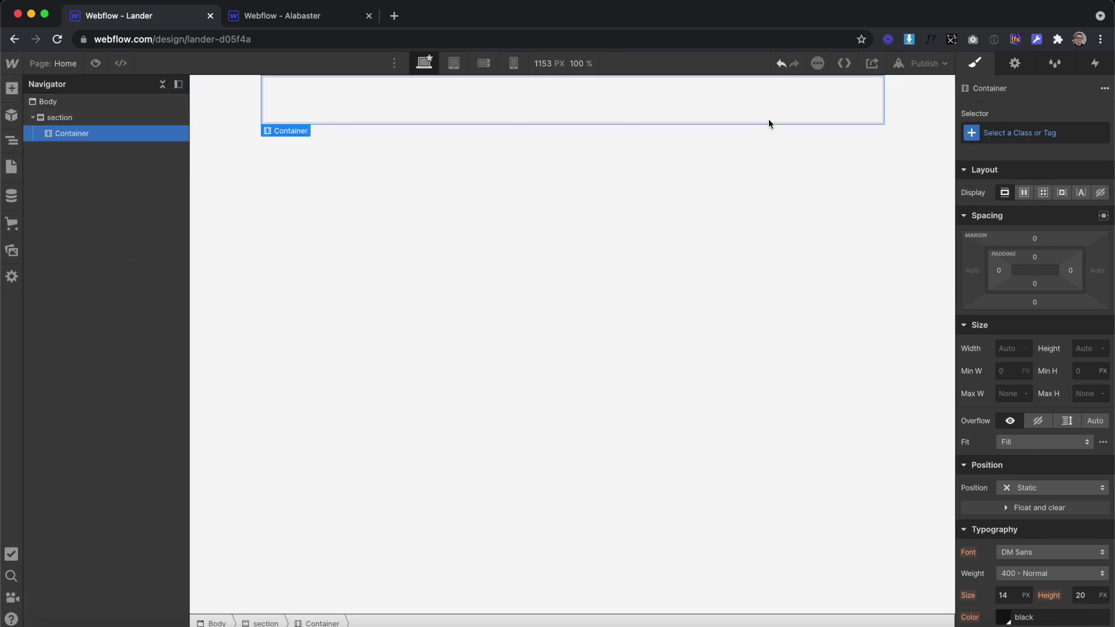
key(super+Return)
text(container)
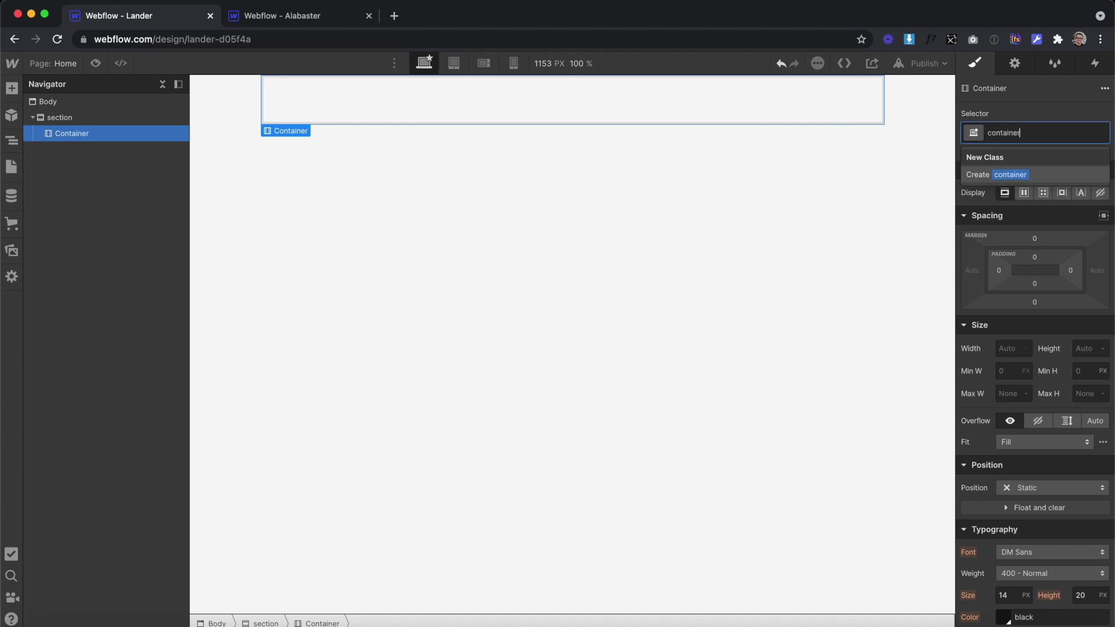
key(Return)
Set the container's maximum width to 1920 px and its left and right padding to 40 px
click(1006, 395)
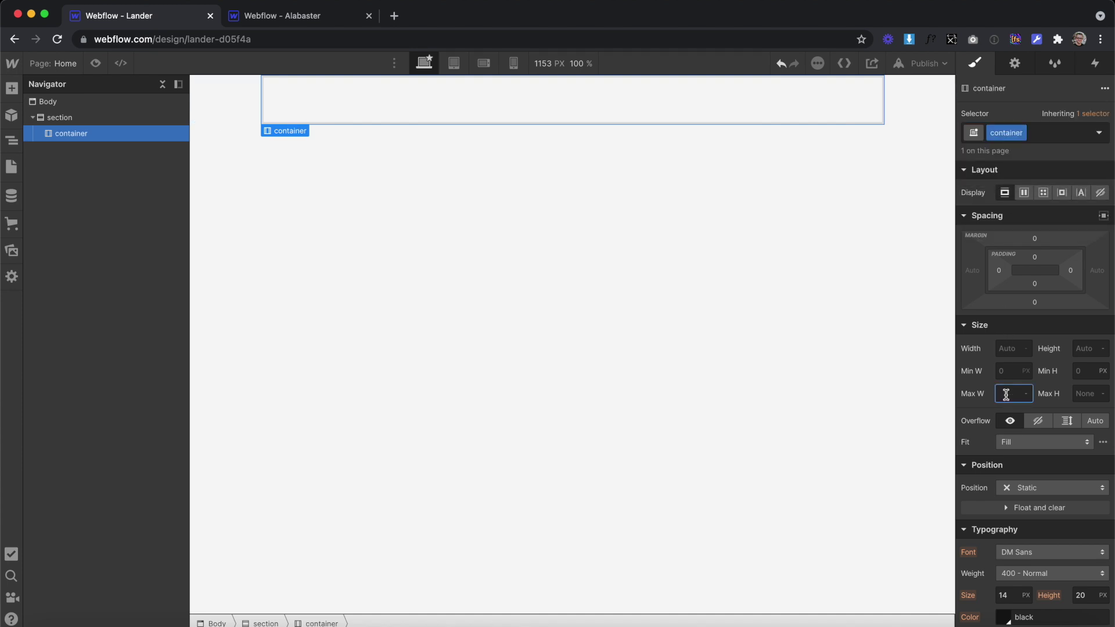
key(Return)
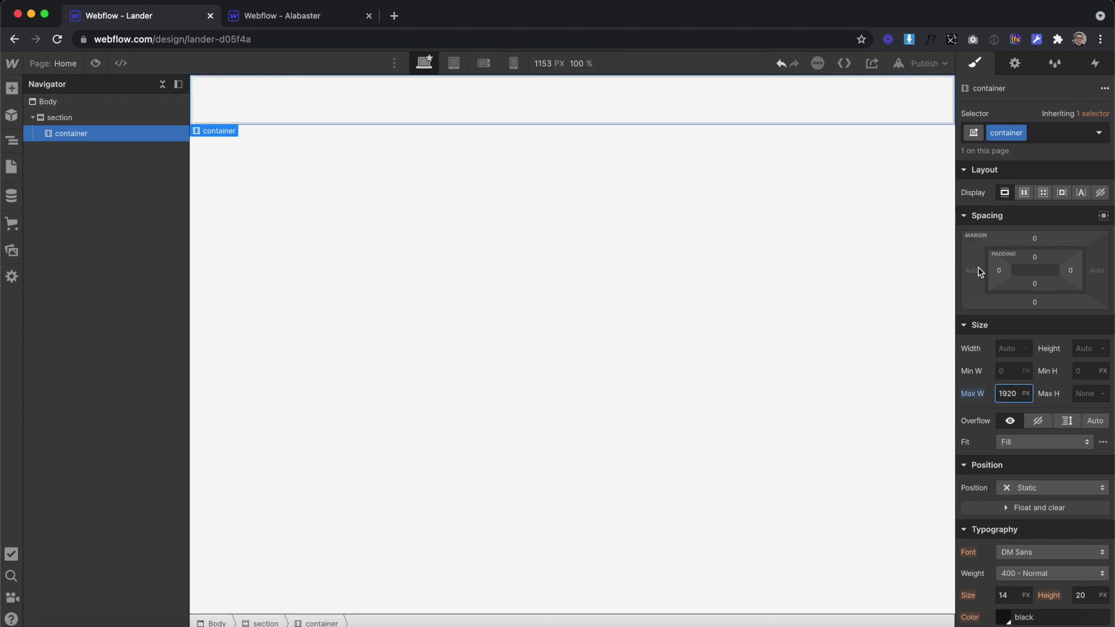
click(998, 270)
text(40)
key(Return)
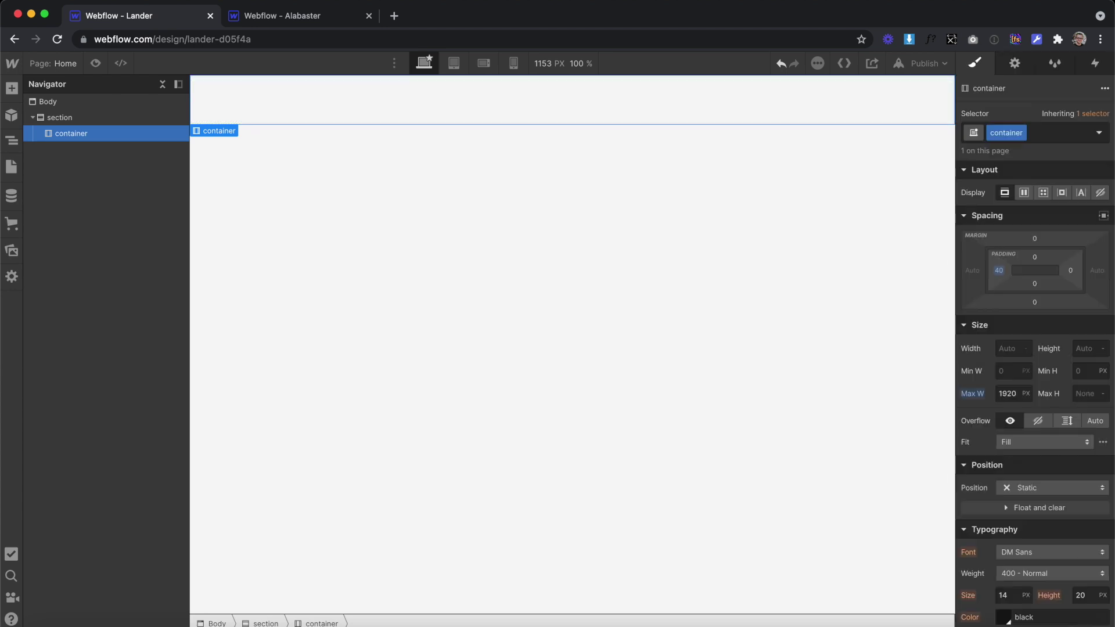
click(1071, 270)
text(40)
key(Return)
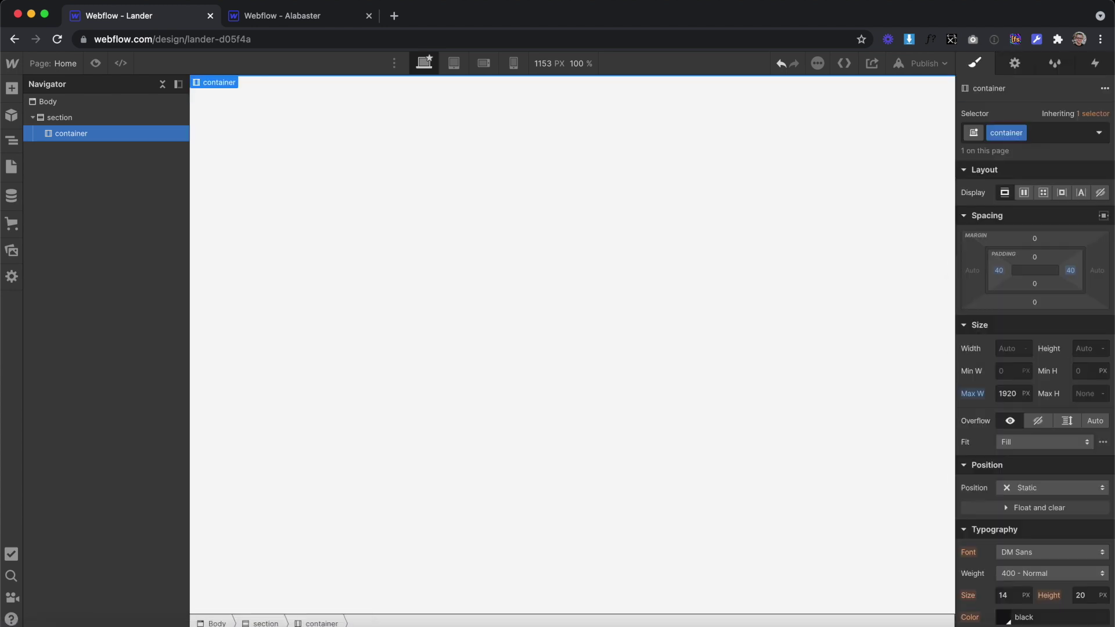
Set the container's top and bottom padding to 120 px
click(1035, 257)
text(120)
key(Return)
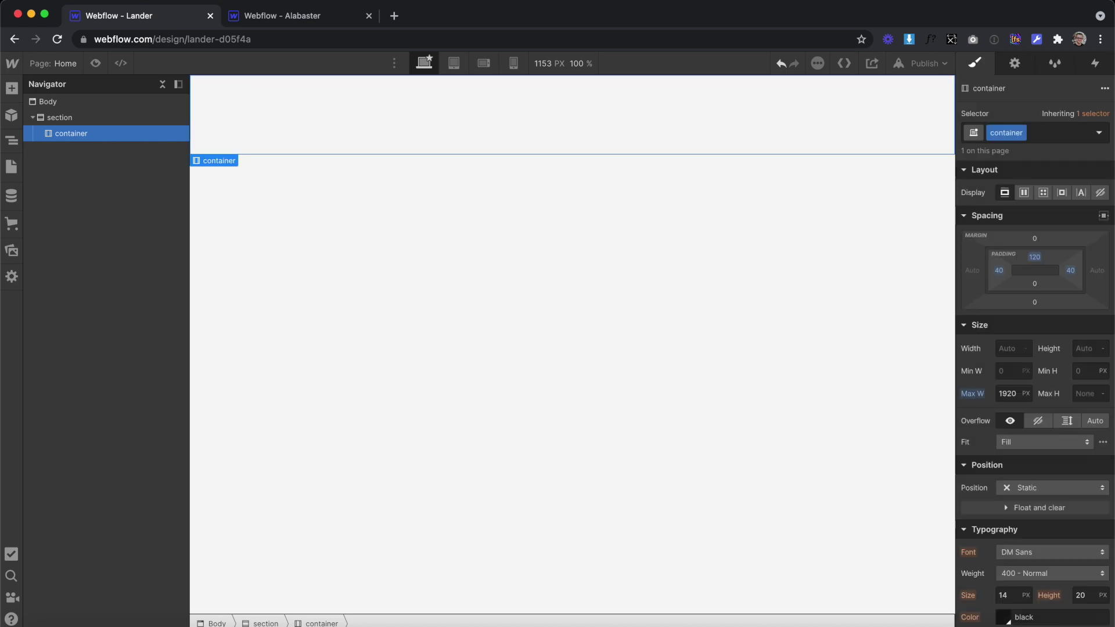
click(1034, 283)
text(120)
key(Return)
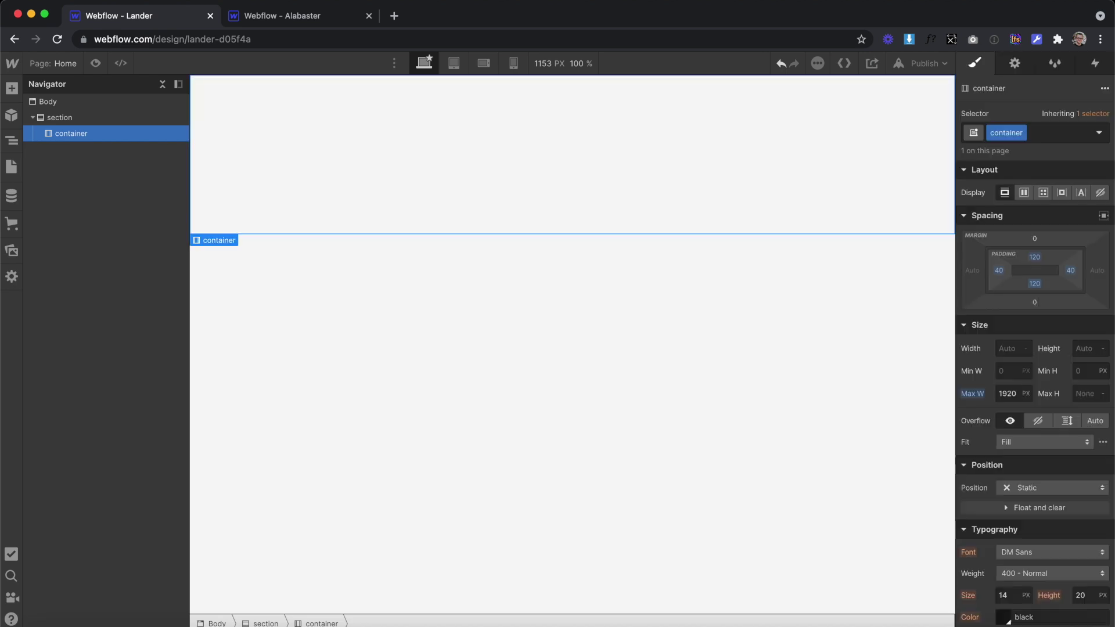
Add an H1 heading inside the container and a Link Block directly below it
click(12, 89)
drag(54, 508, 471, 154)
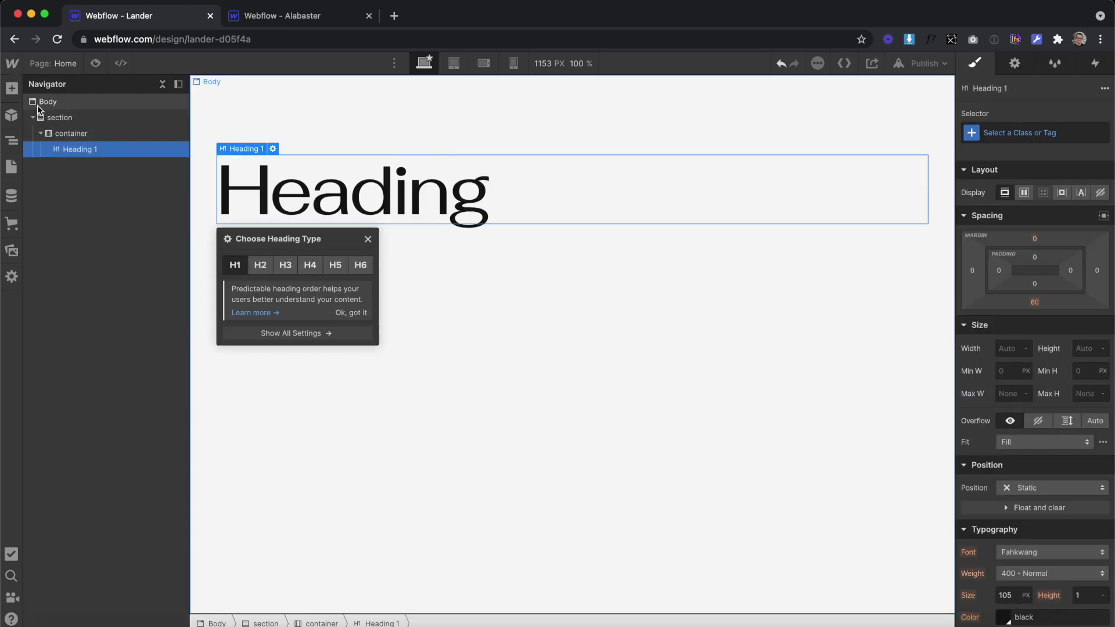
click(11, 89)
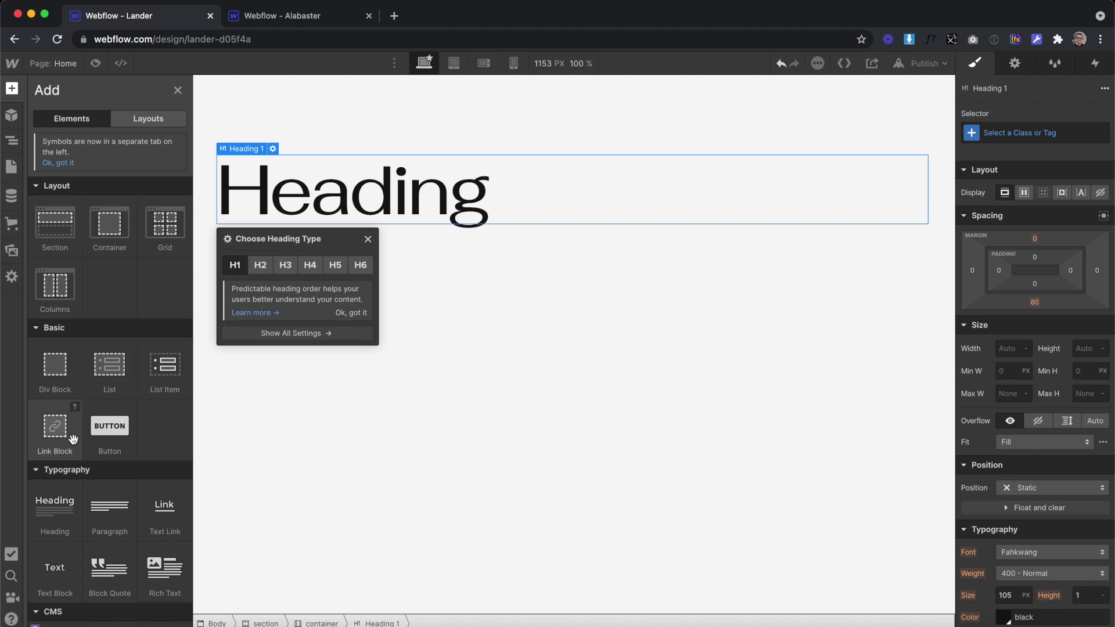
drag(51, 430, 444, 247)
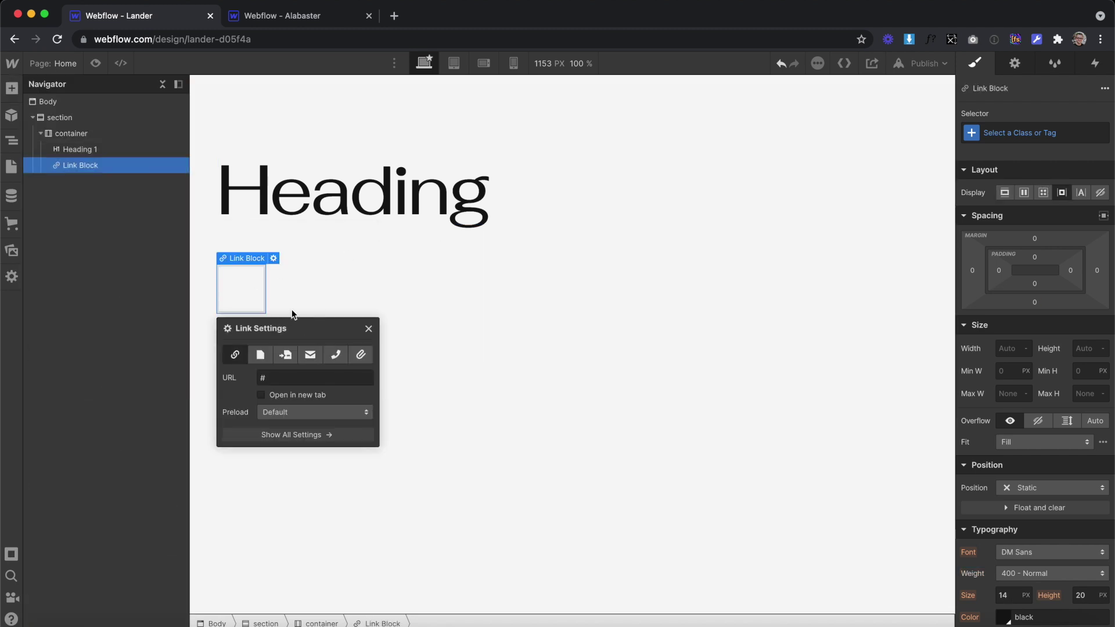
Give the new link block the class "hero-link"
click(1003, 133)
text(he)
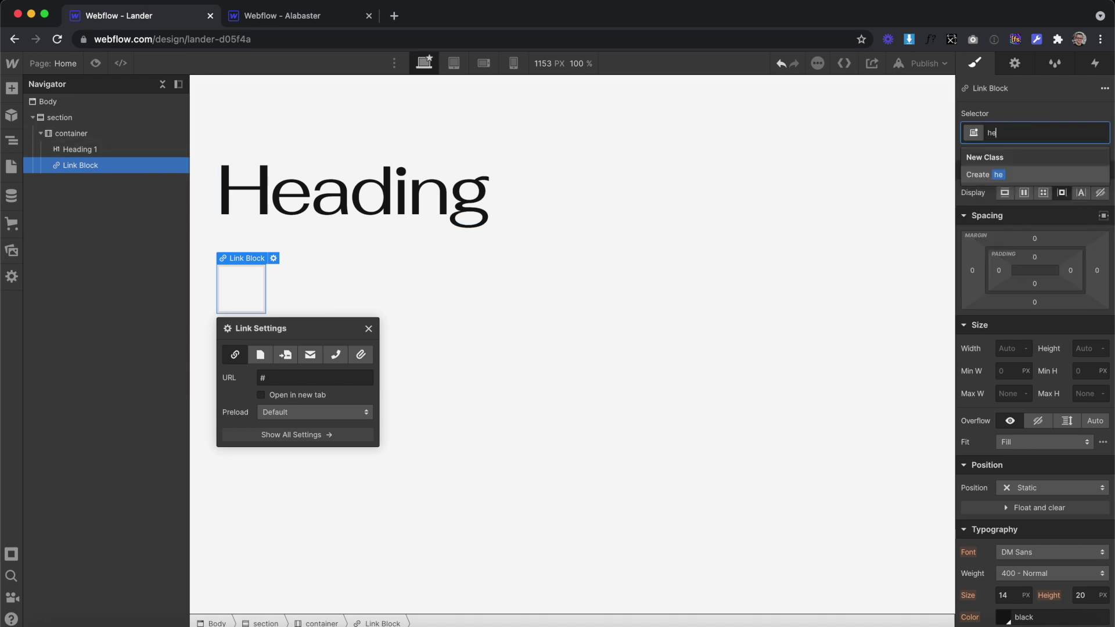
text(ro-link)
key(Return)
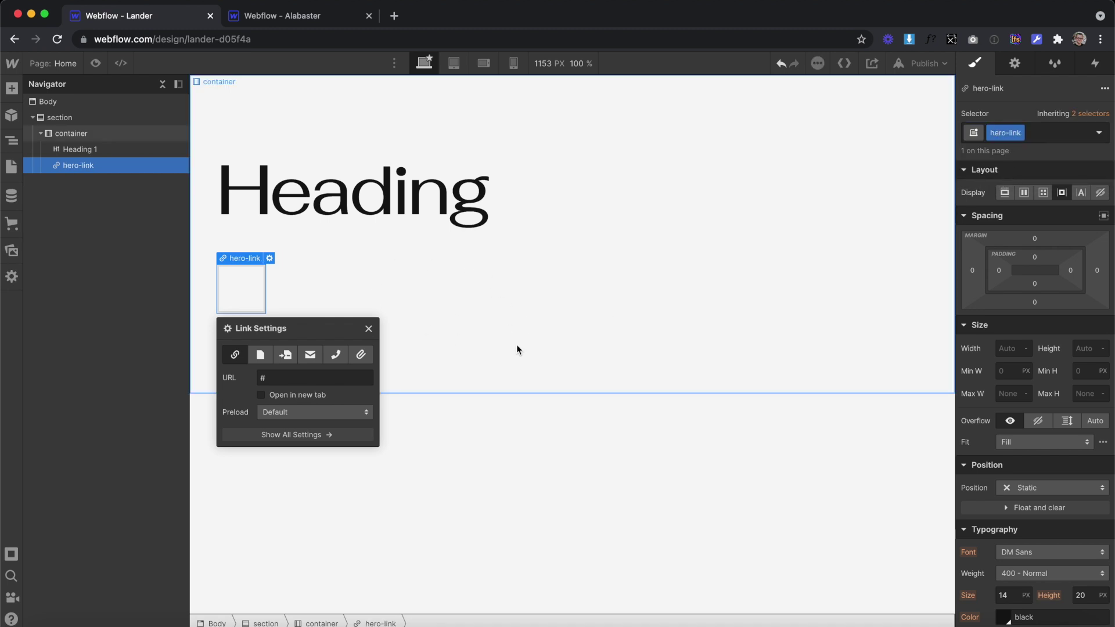
Add the combo class "hero" to the container that holds the heading
click(553, 320)
click(1046, 133)
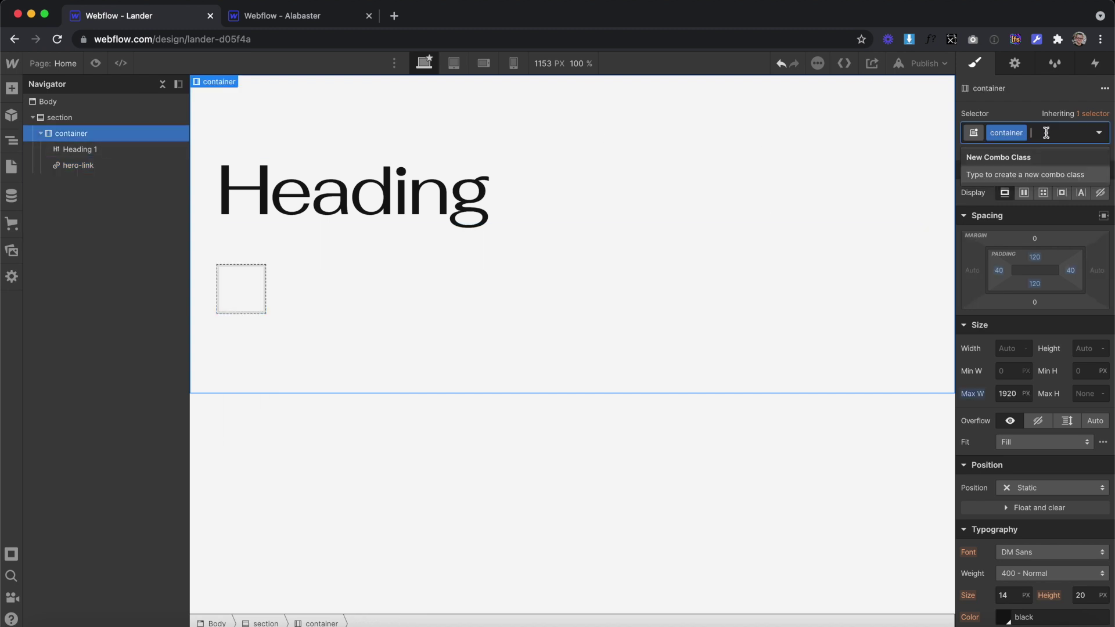
text(hero)
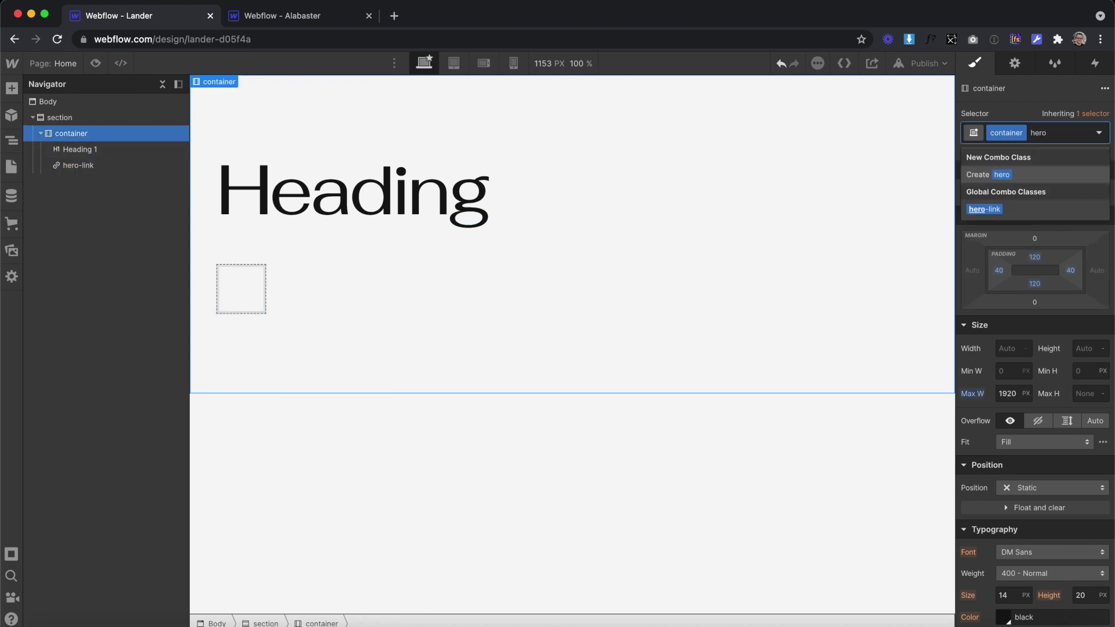
key(Return)
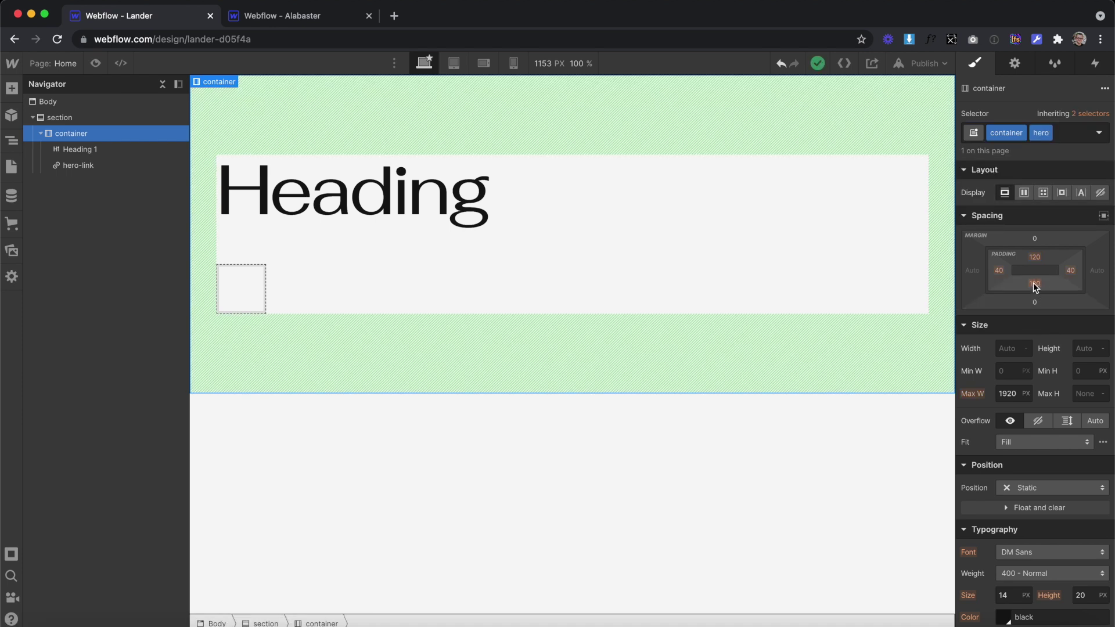
Set the hero container's bottom padding to 0 and its top padding to 190 px
click(1034, 284)
text(0)
key(Return)
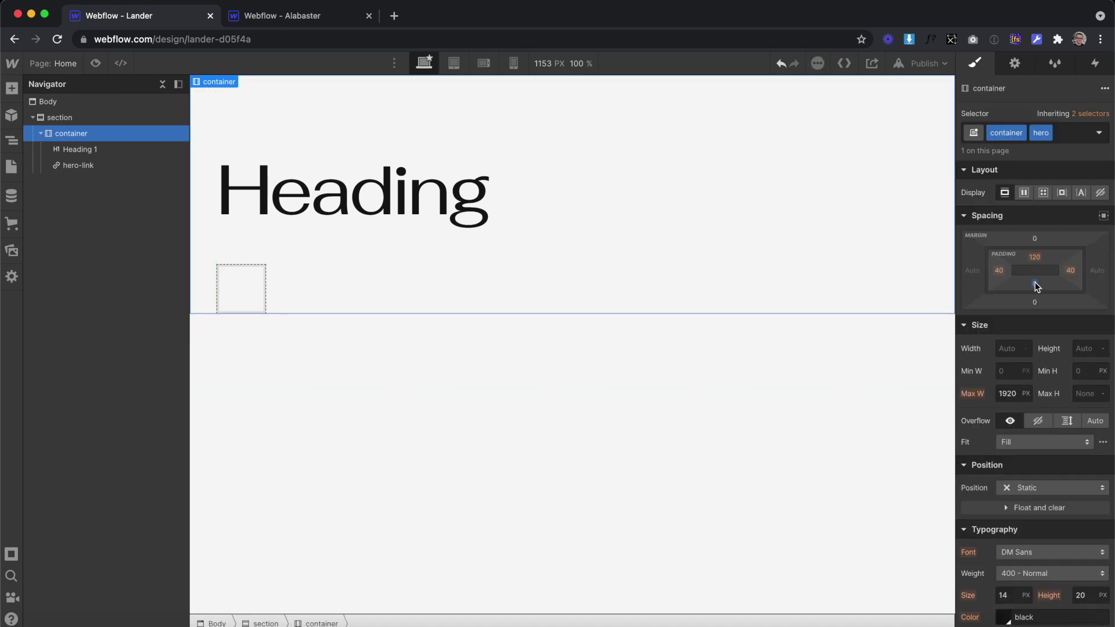
click(1034, 257)
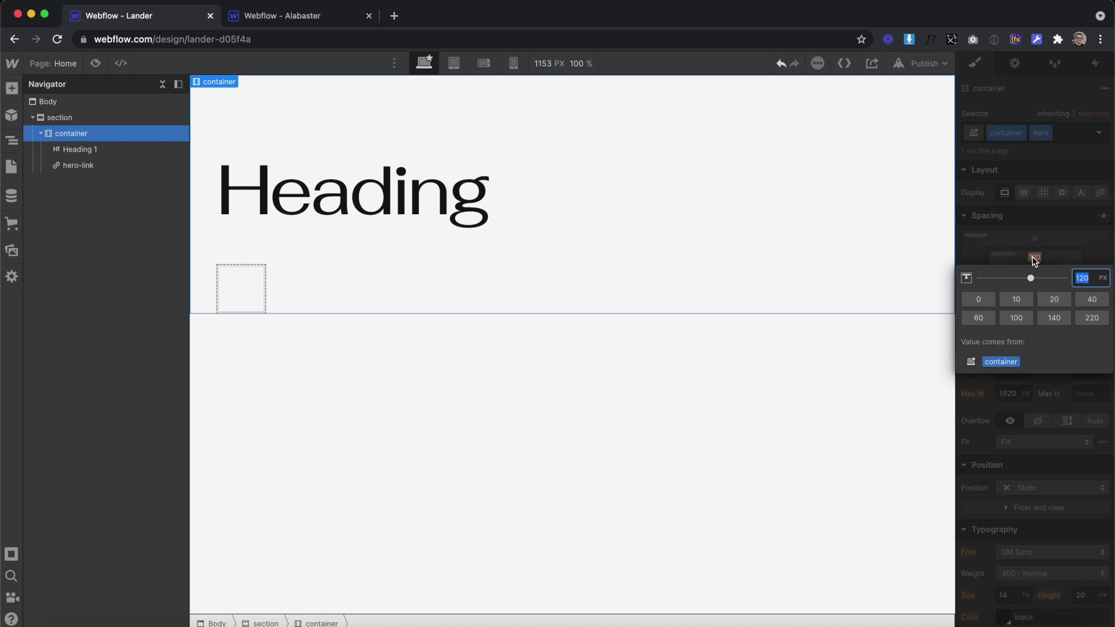
text(190)
key(Return)
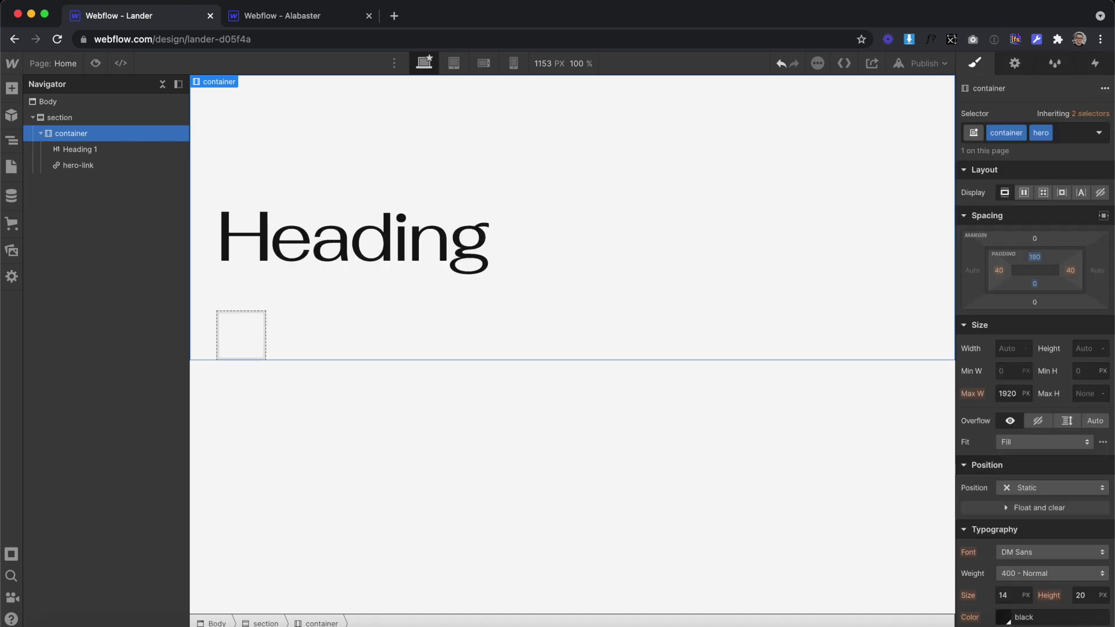
Set the hero-link block's width and height to 100 px each
click(249, 331)
click(1016, 347)
text(100)
click(1083, 348)
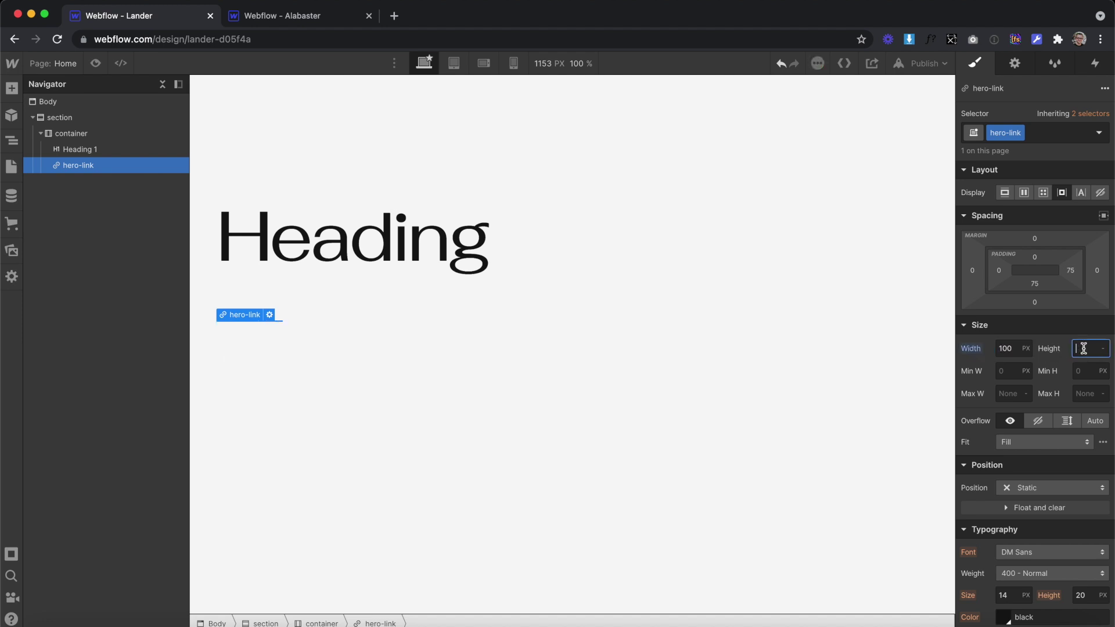
text(100)
key(Return)
Give the hero-link block a solid 1 px border in the black swatch color and a 200 px radius
scroll(1065, 396, down, 10)
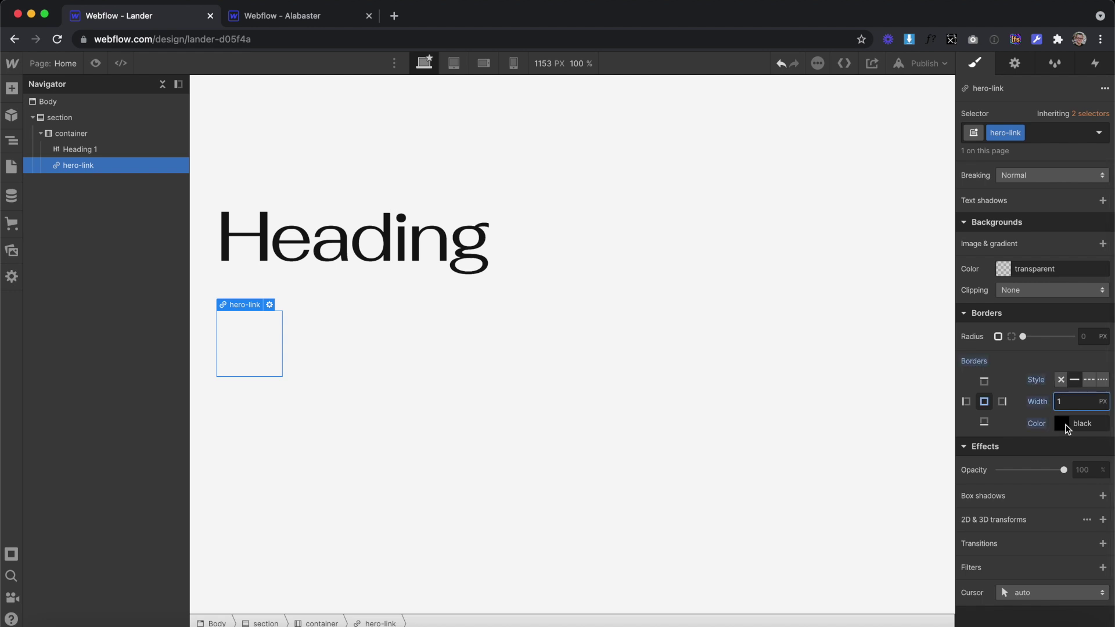
click(1062, 424)
click(990, 400)
click(1054, 417)
click(1084, 337)
text(200)
key(Return)
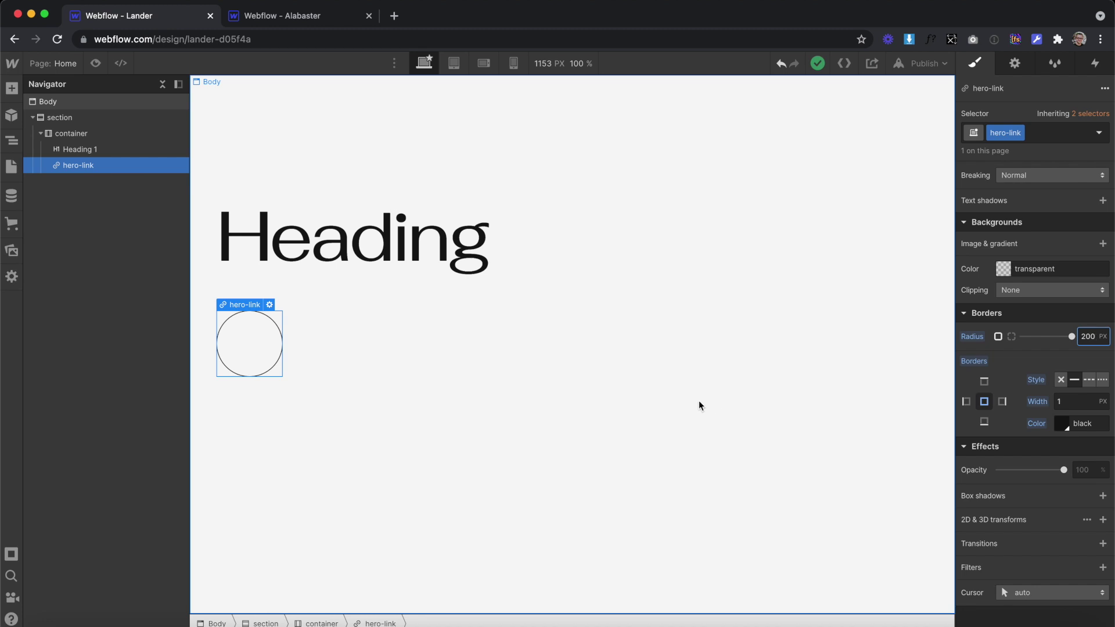
Center-align the text of the hero container
click(740, 204)
click(740, 196)
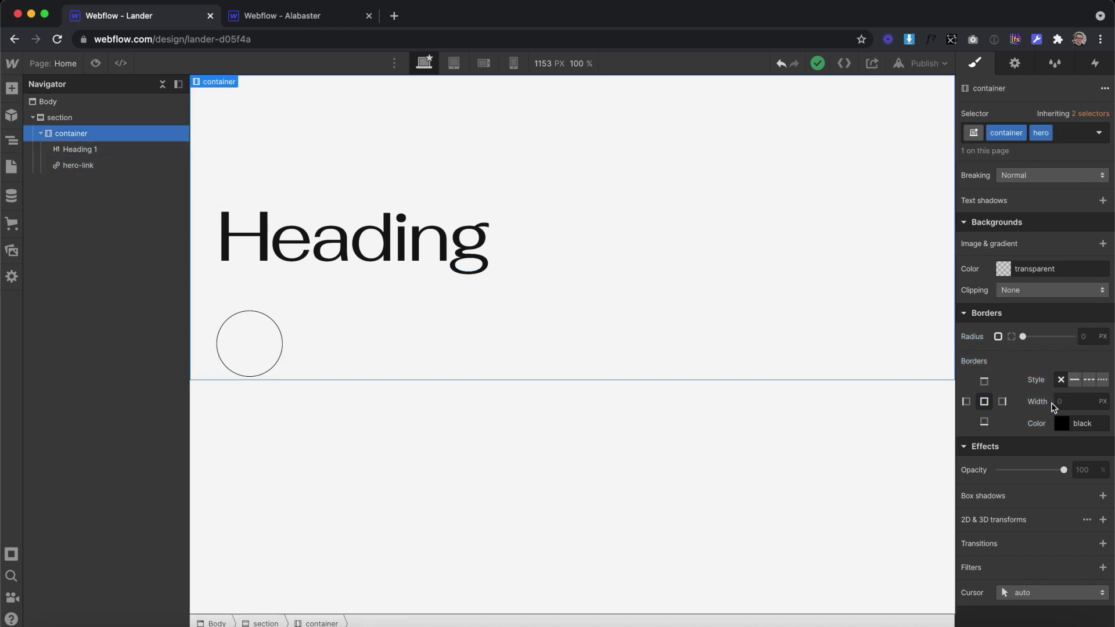
scroll(1050, 403, up, 10)
scroll(1037, 493, down, 5)
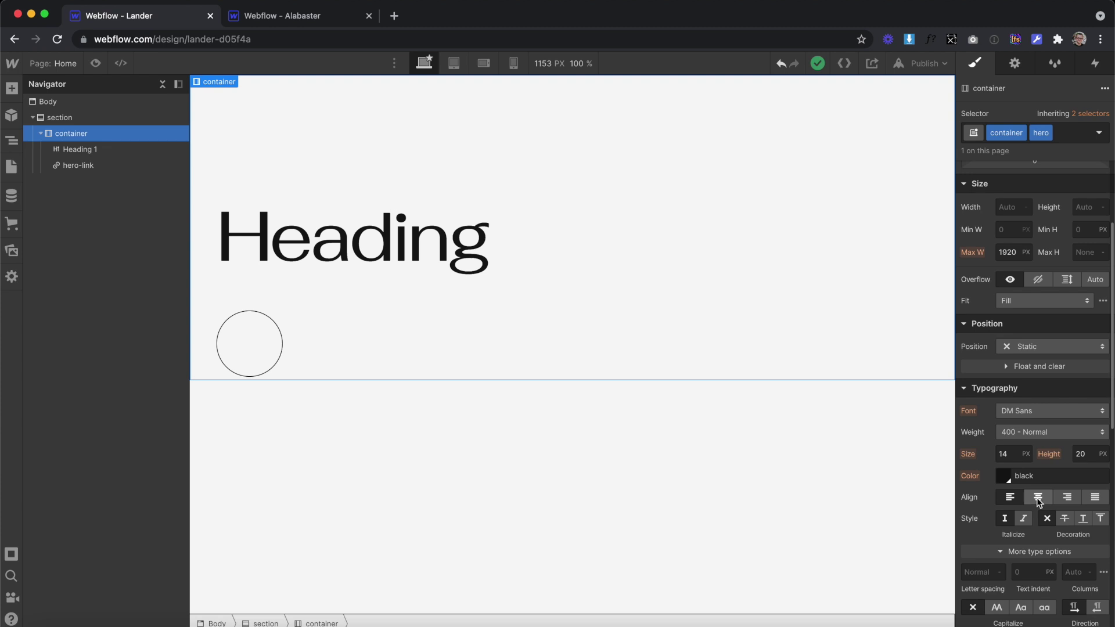
click(1037, 498)
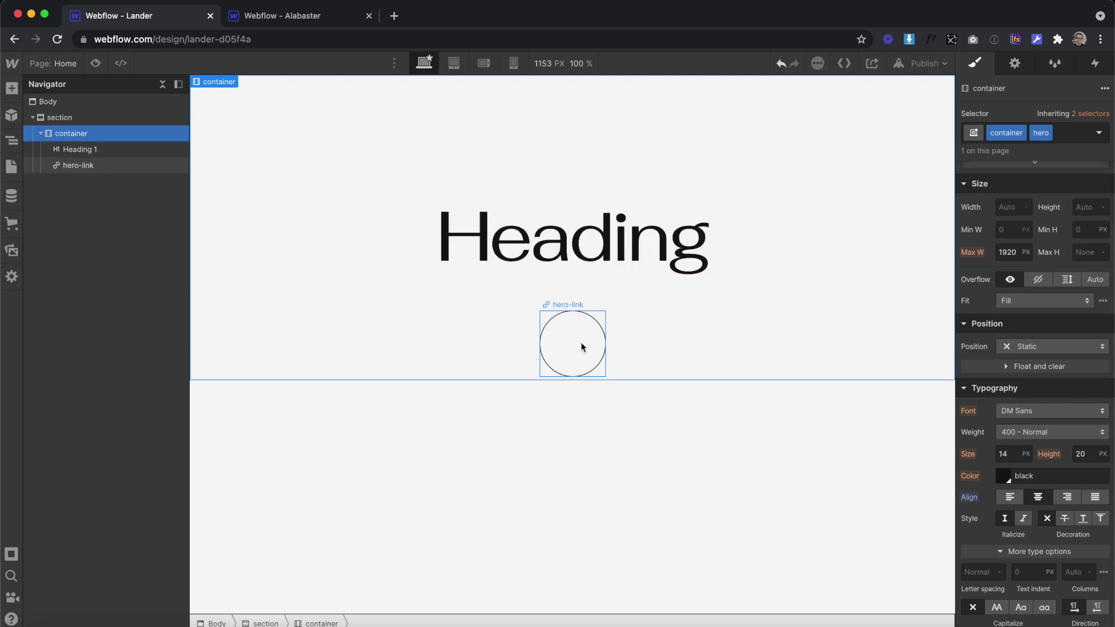
Upload every file in the assets folder, from book-1.jpeg through wide-photo.jpeg, to the project's assets
click(12, 250)
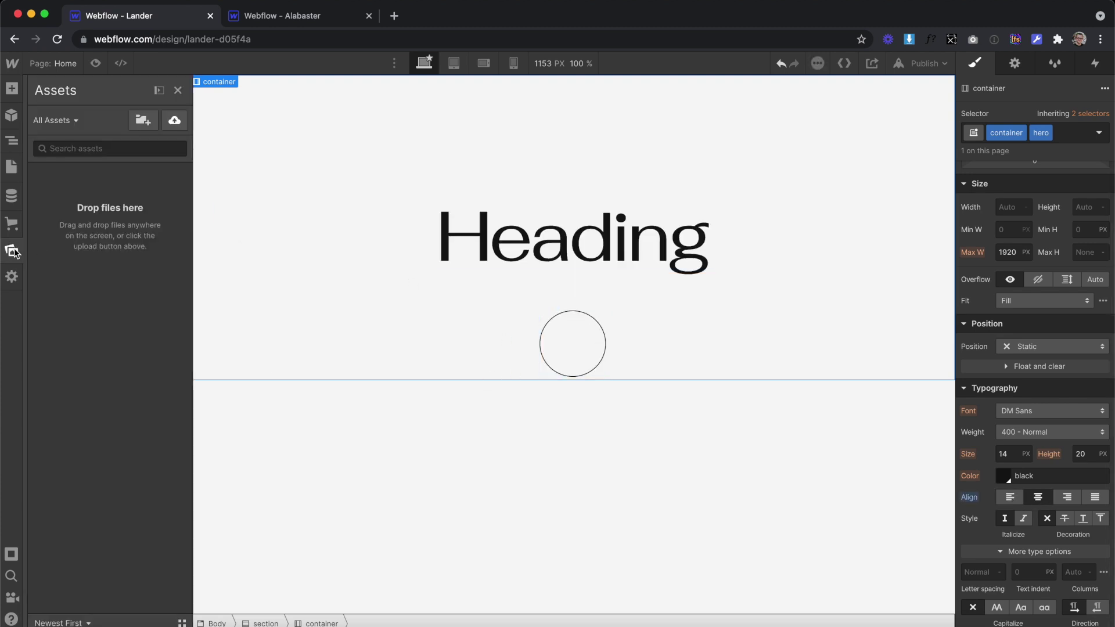
click(174, 120)
click(460, 238)
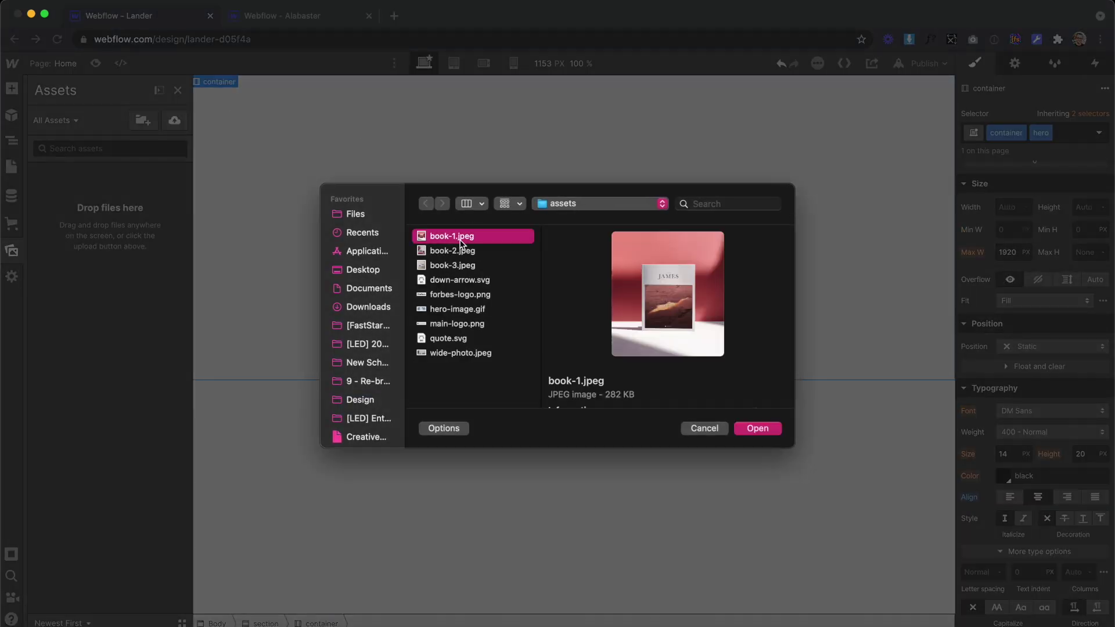
shift+click(475, 356)
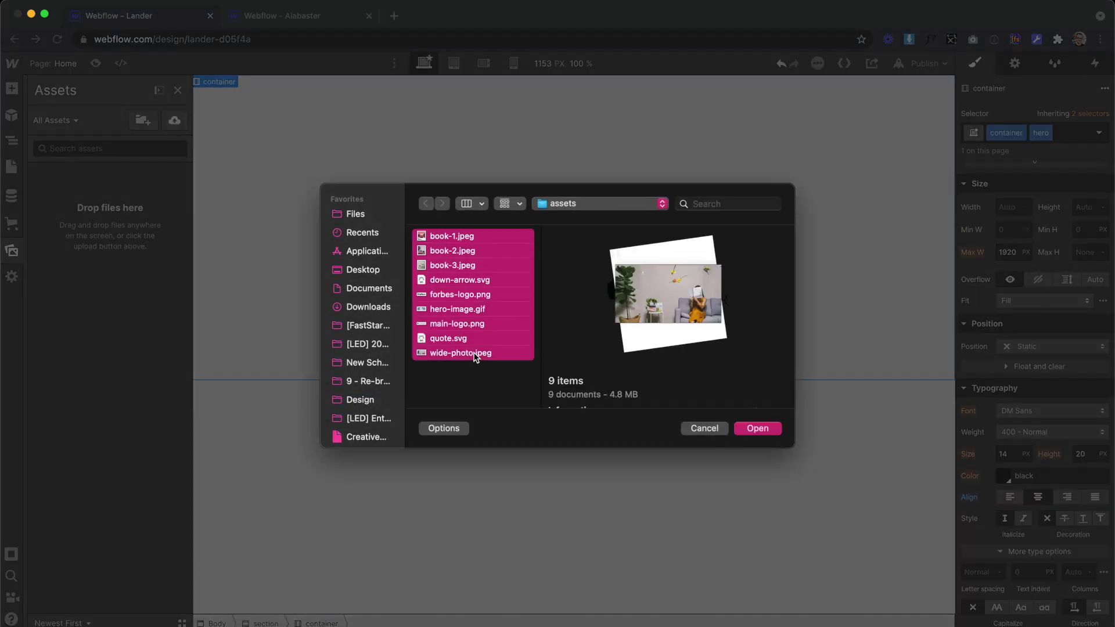
click(756, 430)
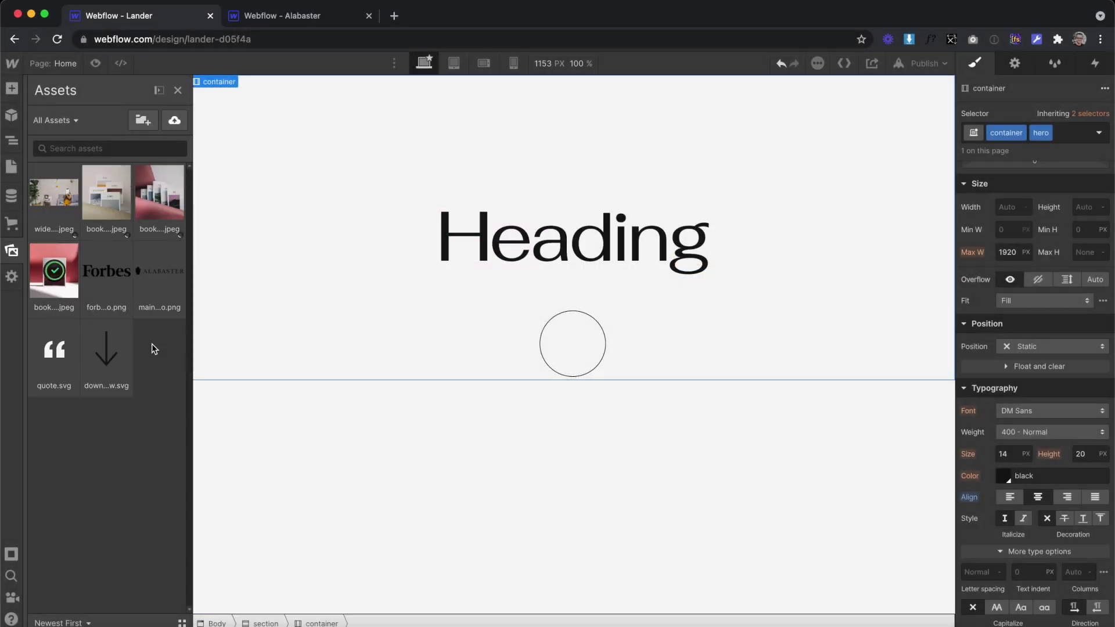
Place down-arrow.svg inside the hero-link circle with the class "hero-arrow" and a width of 26 px
drag(147, 352, 572, 348)
click(1051, 133)
text(hero-)
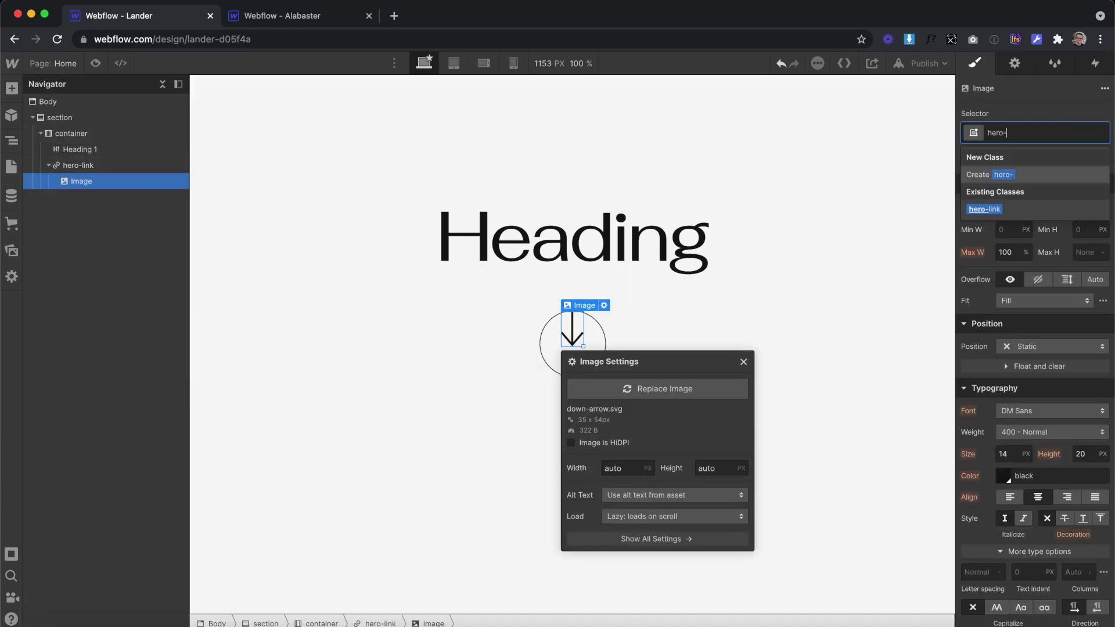
text(arrow)
key(Return)
click(1003, 206)
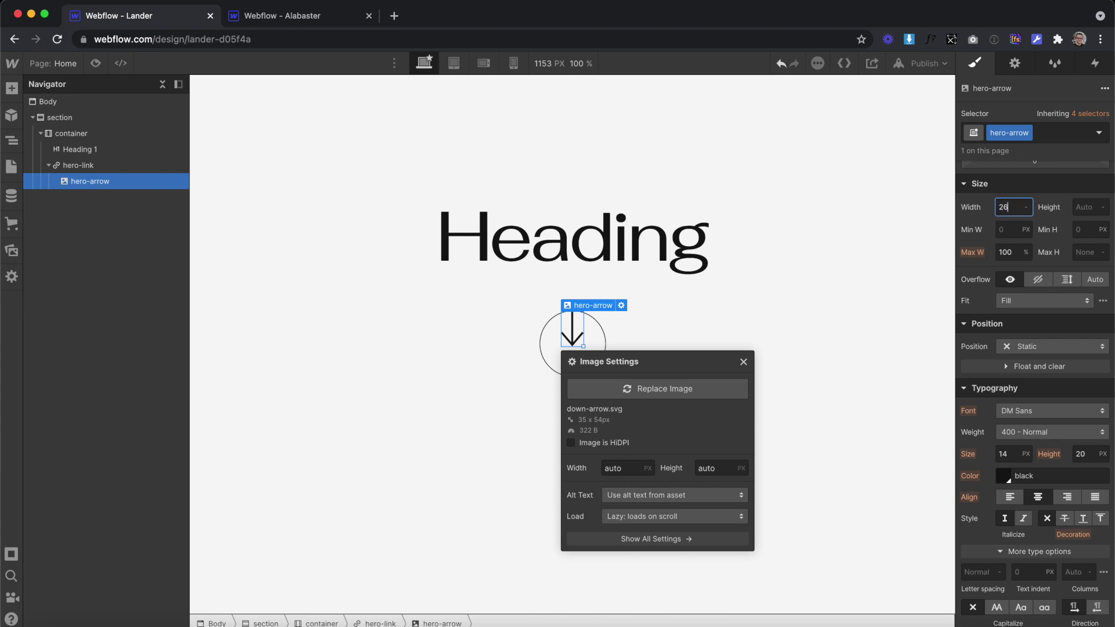
Set the hero-link block to a horizontal flex layout with its children centered in both align and justify
click(551, 363)
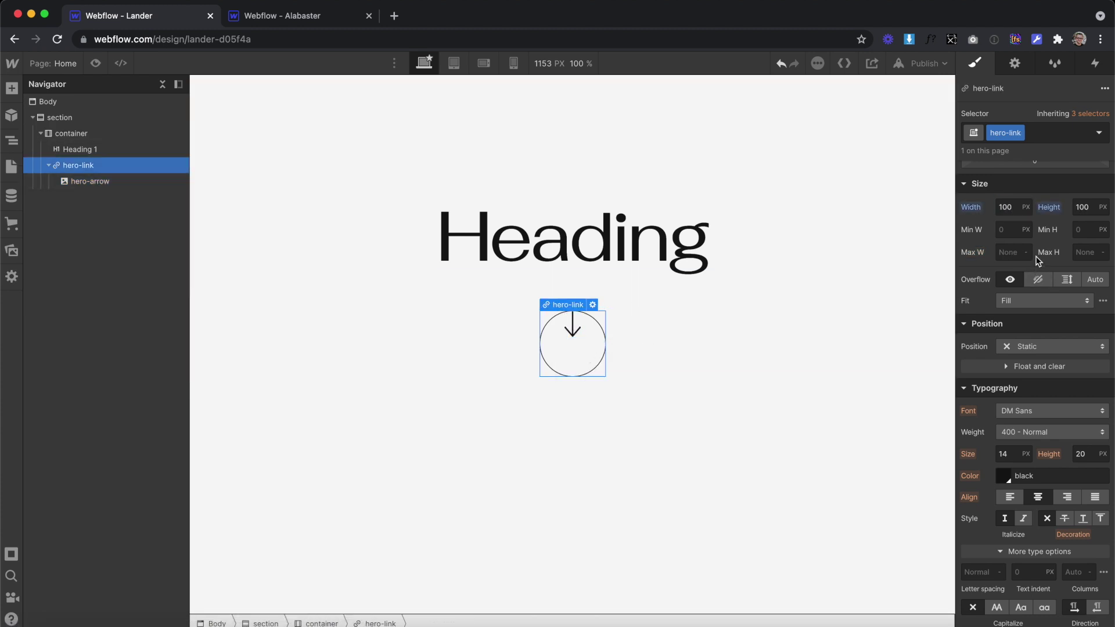
scroll(1038, 260, up, 3)
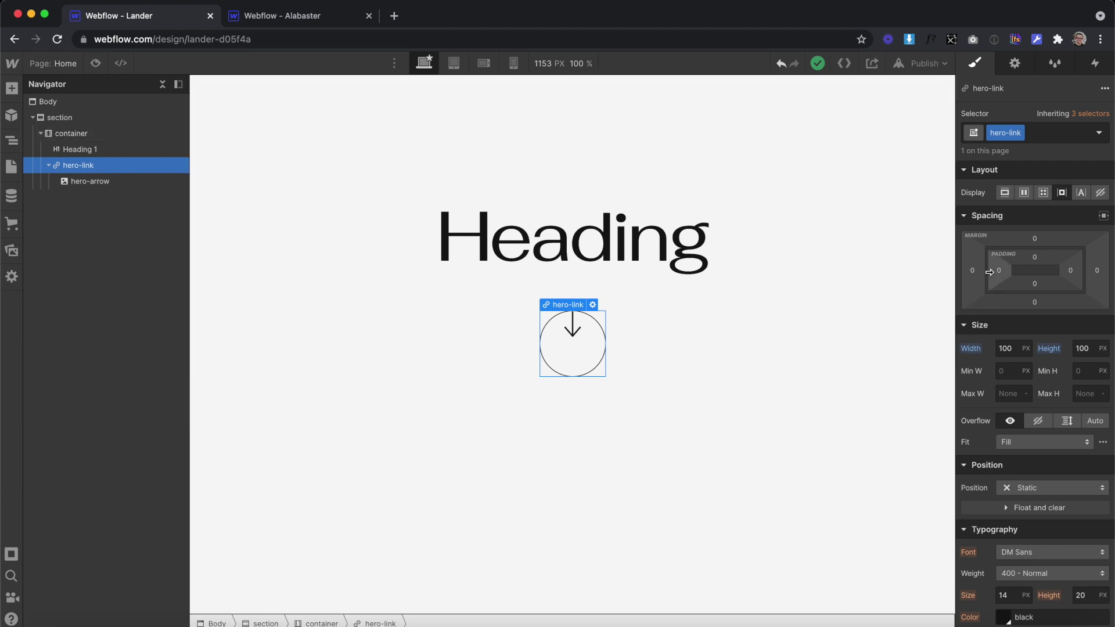
click(1025, 194)
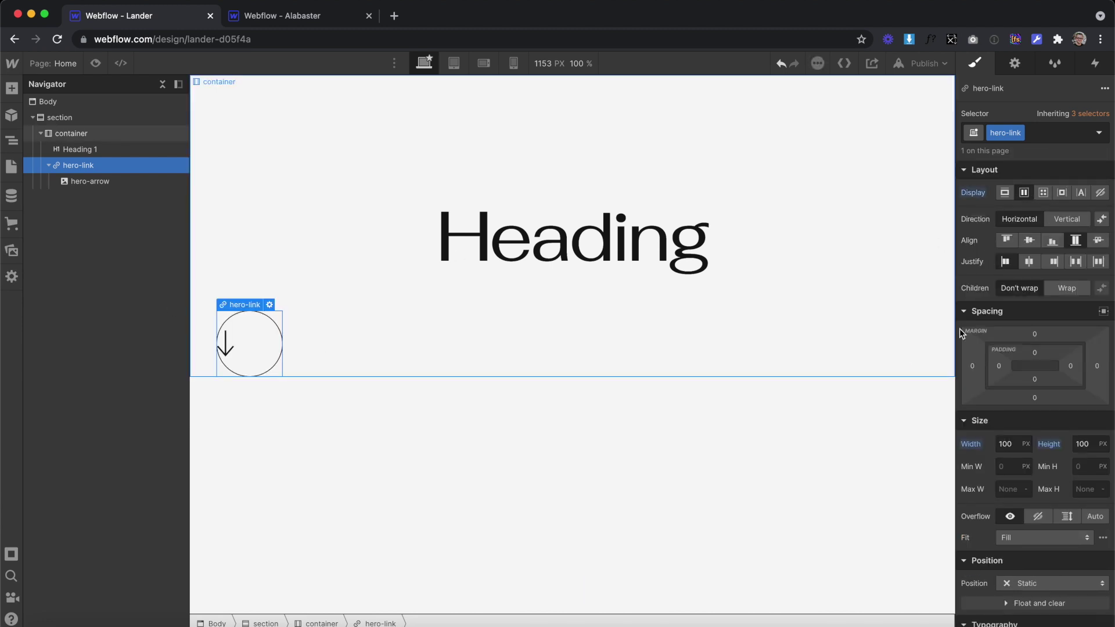
click(1028, 241)
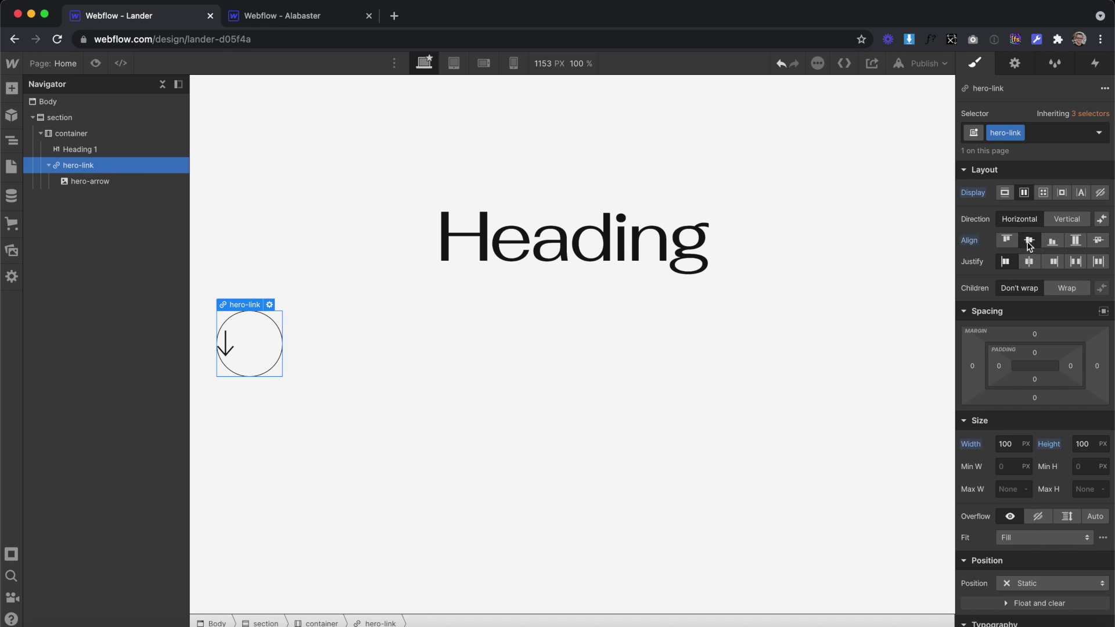
click(1029, 263)
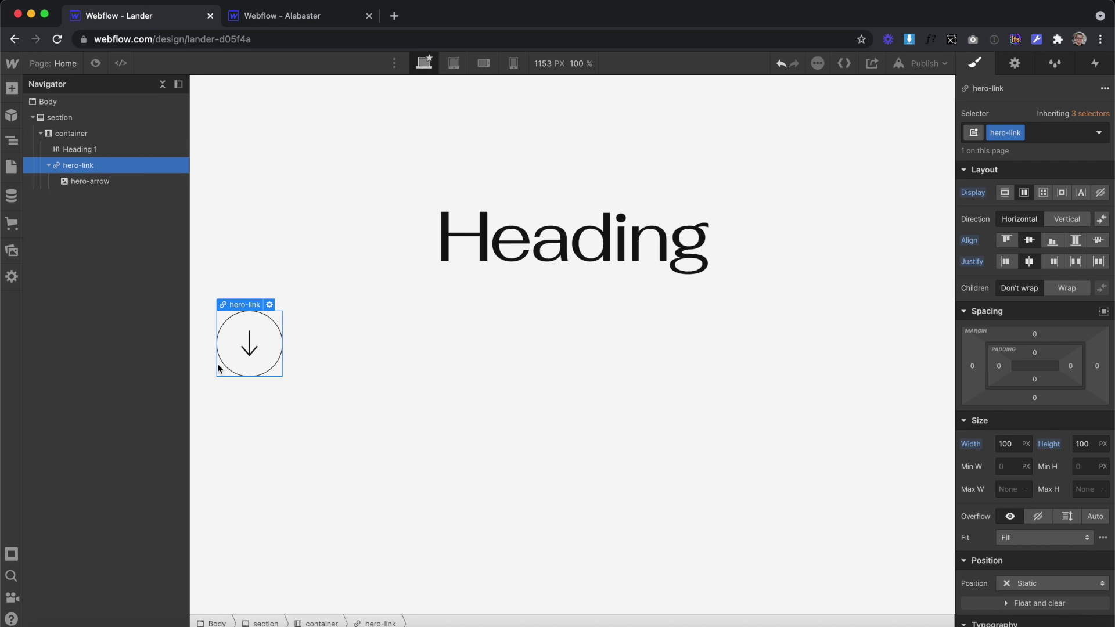
Try the start and end options for align and justify on the hero-link block, returning both to center
click(1053, 242)
click(1016, 241)
click(1023, 242)
click(1048, 262)
click(1006, 261)
click(1021, 261)
Center the hero-link block in the container by setting its left and right margins to Auto
click(361, 329)
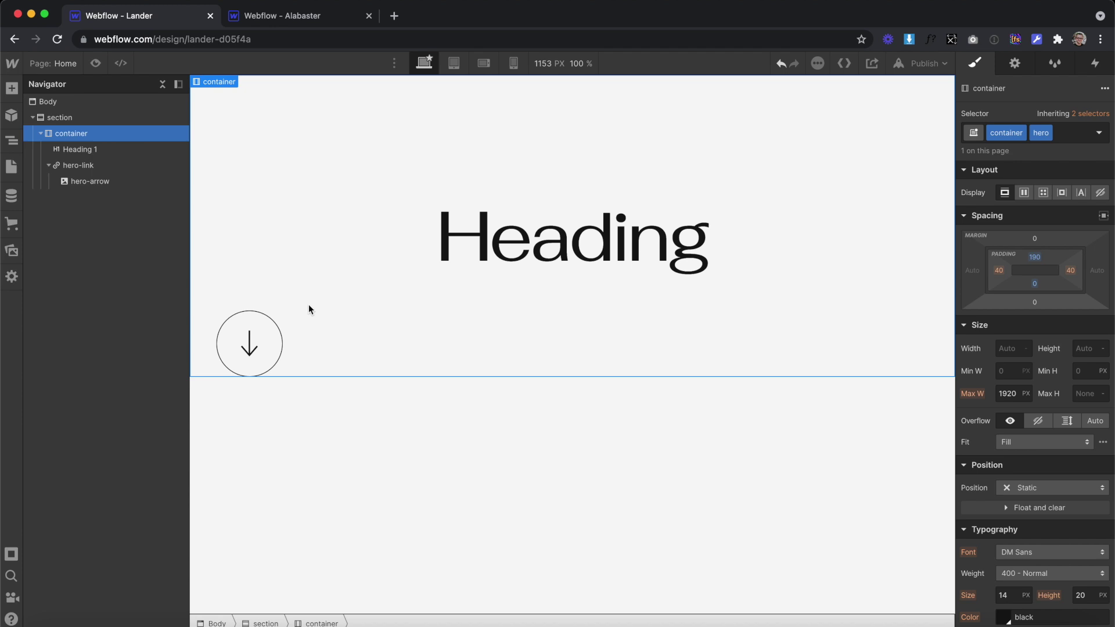
click(282, 339)
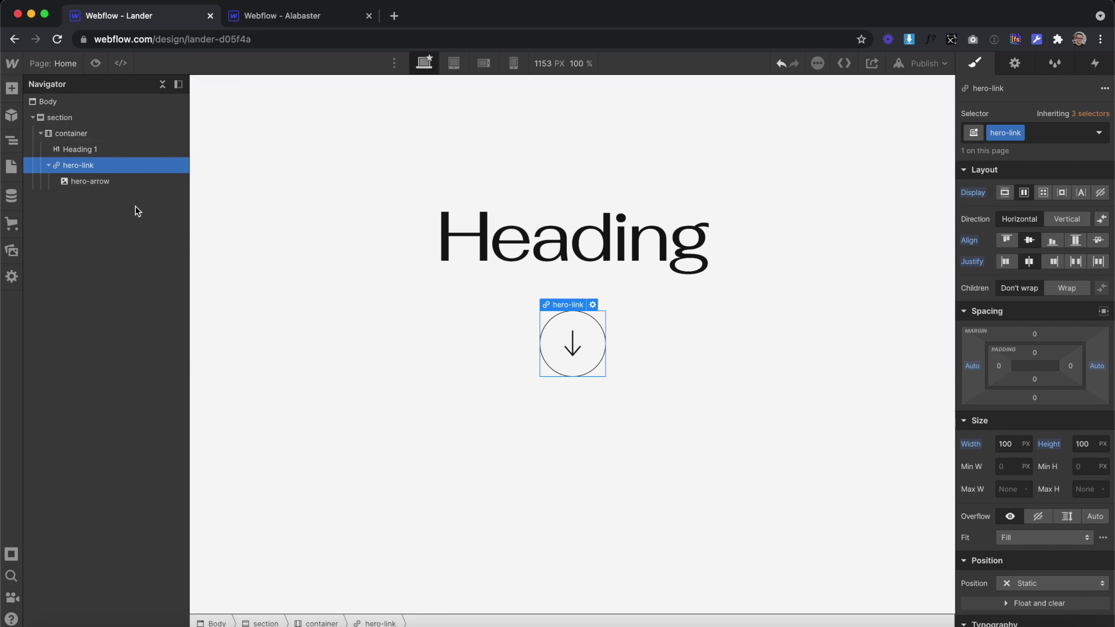
Place hero-image.gif in the container below the hero-link block and give it the class "hero-image"
click(12, 253)
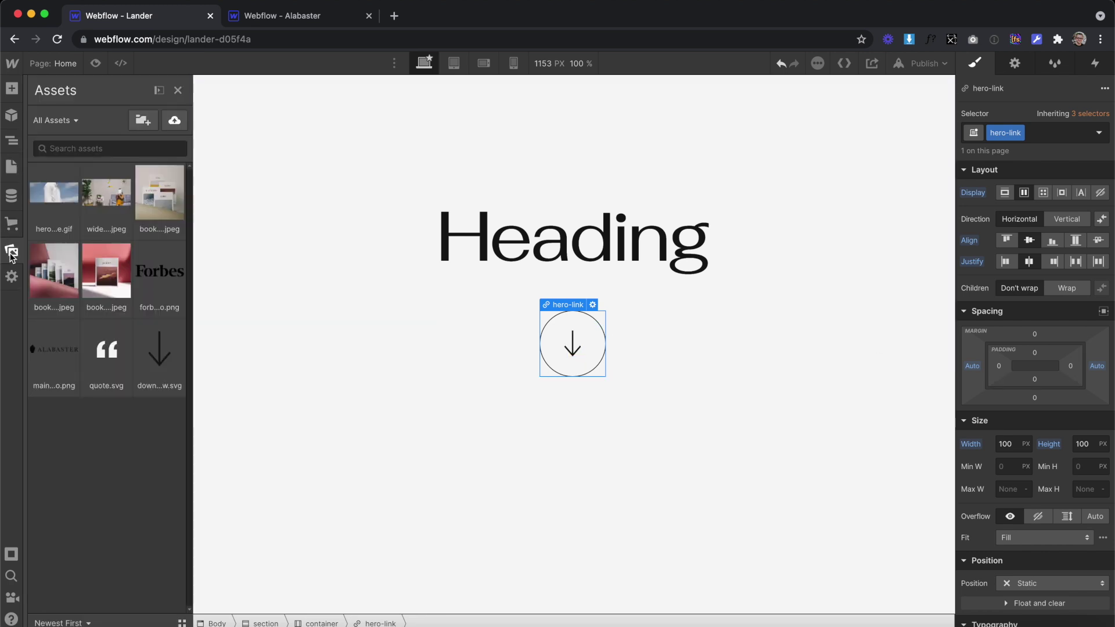
drag(53, 197, 643, 352)
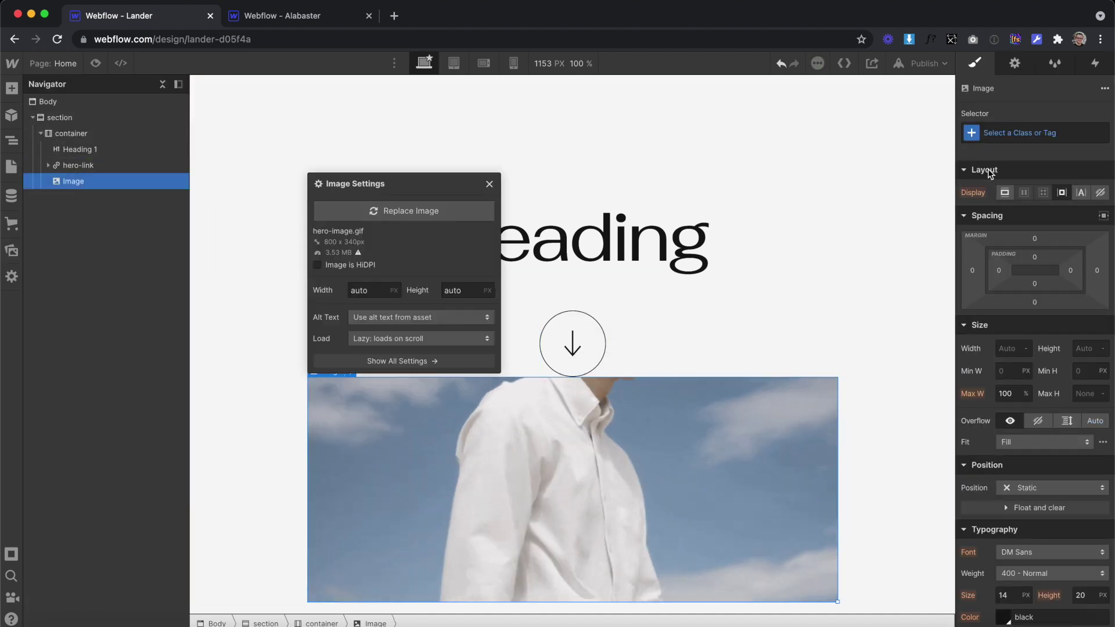
text(hero-image)
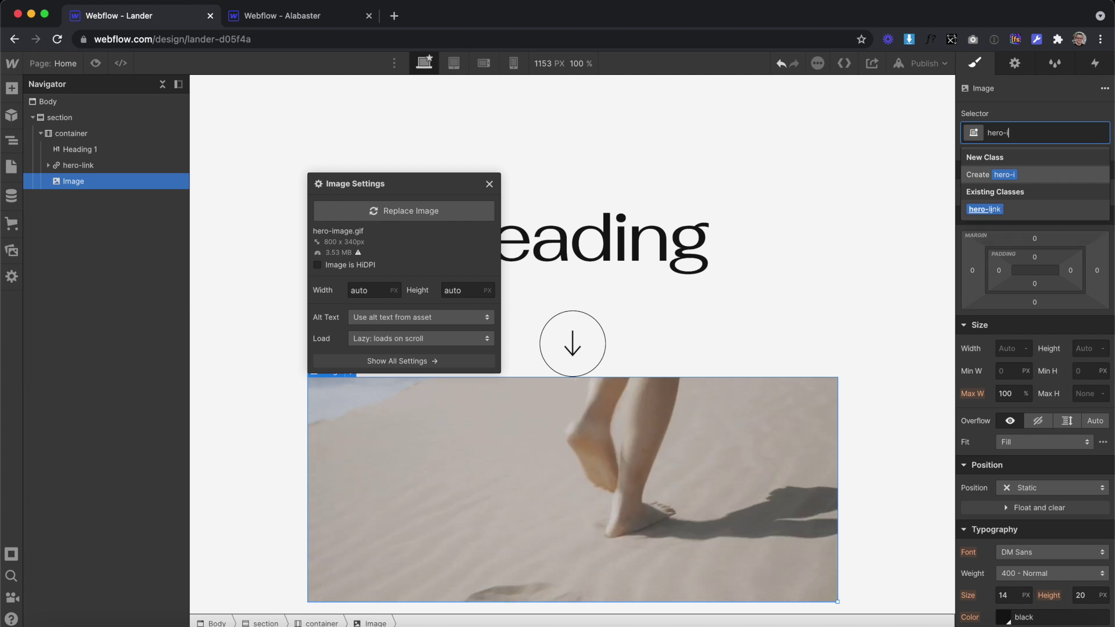
key(Return)
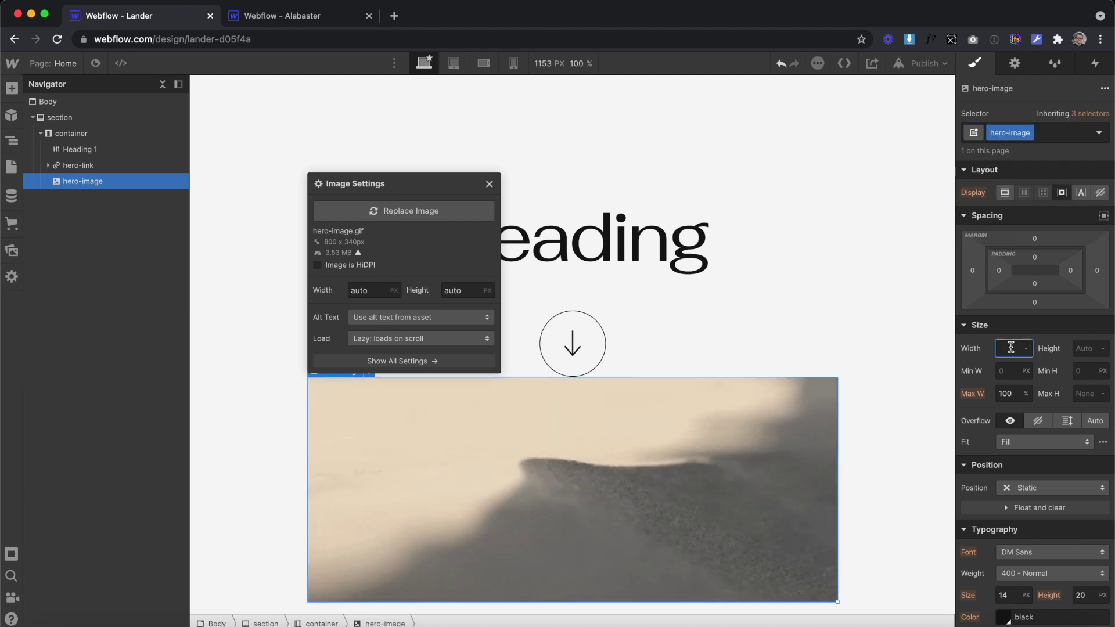
Try a fixed width of 300 px on the hero image and check it by resizing the canvas
text(300)
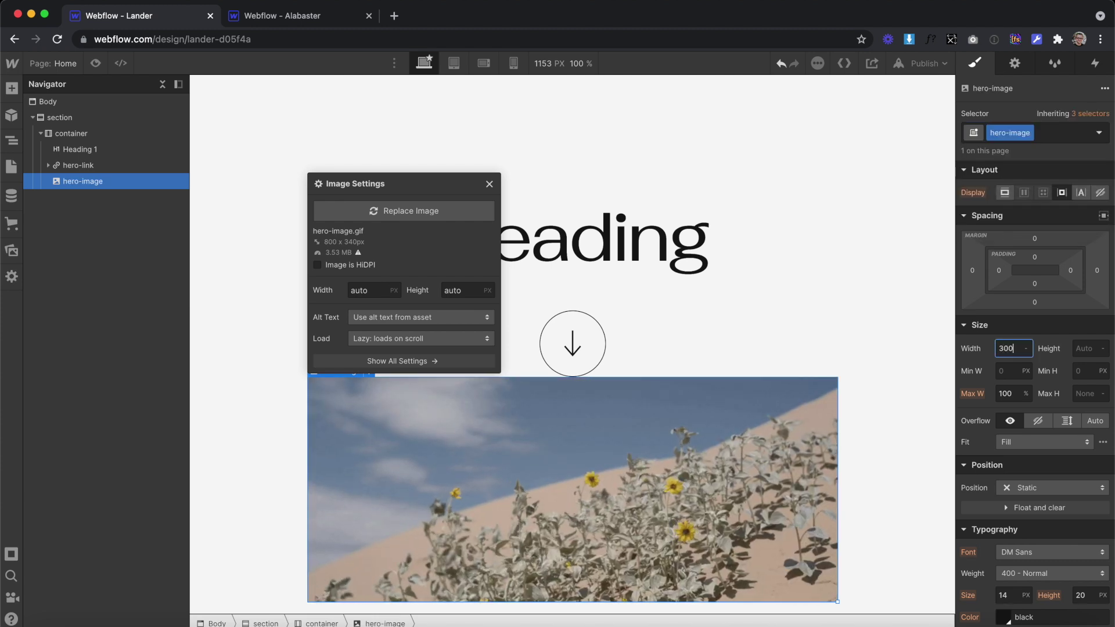
click(847, 367)
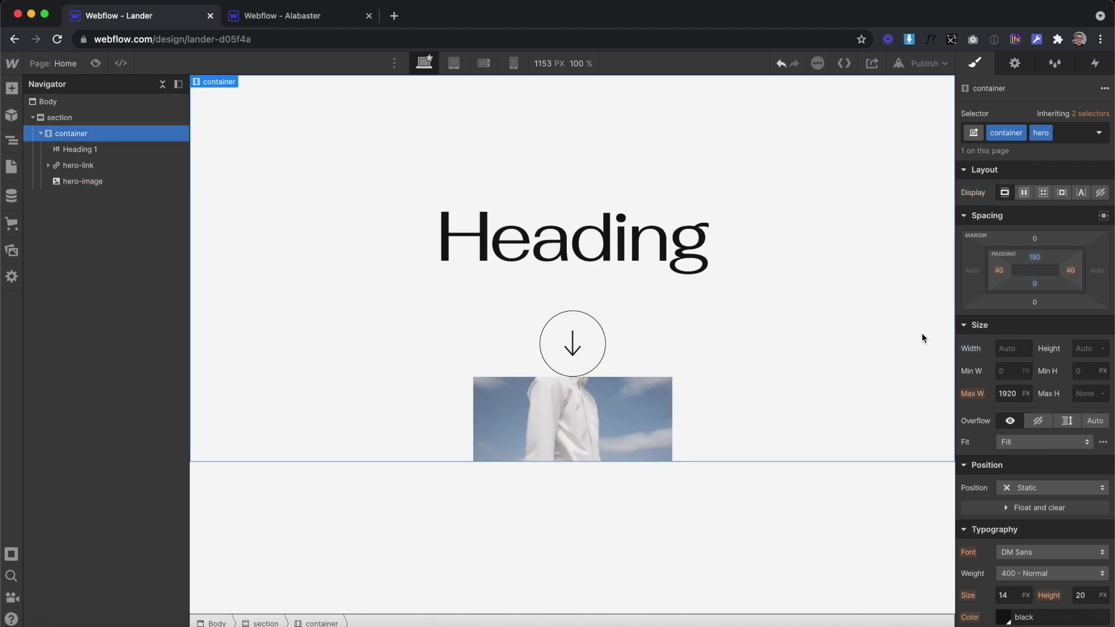
drag(953, 326, 995, 357)
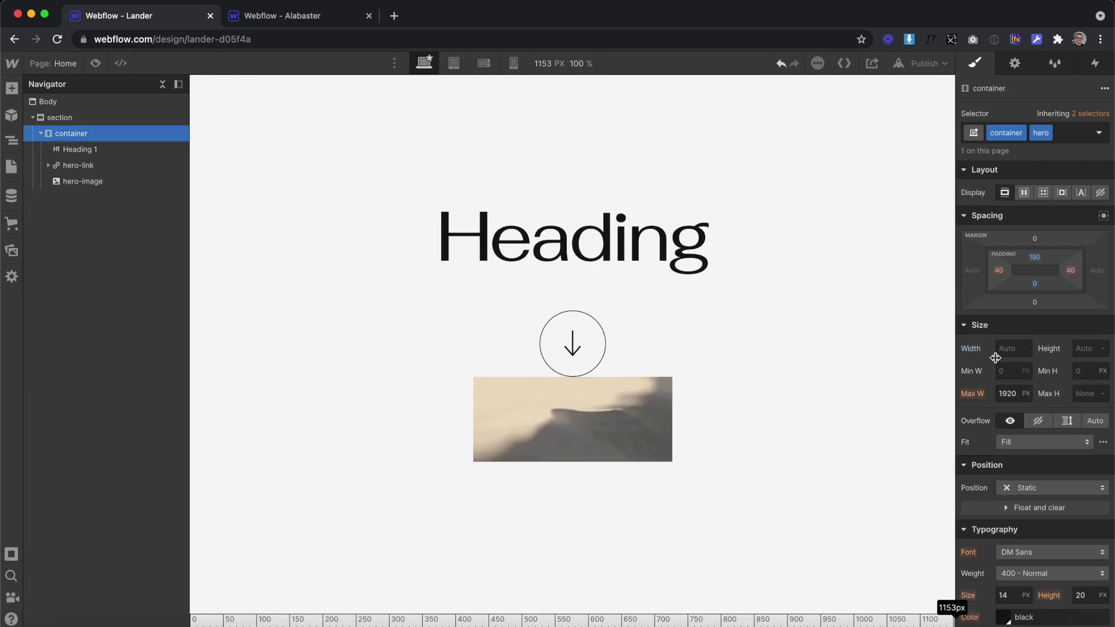
Set the hero image's width to 100% and narrow the canvas to 992 px to check how it scales
click(599, 410)
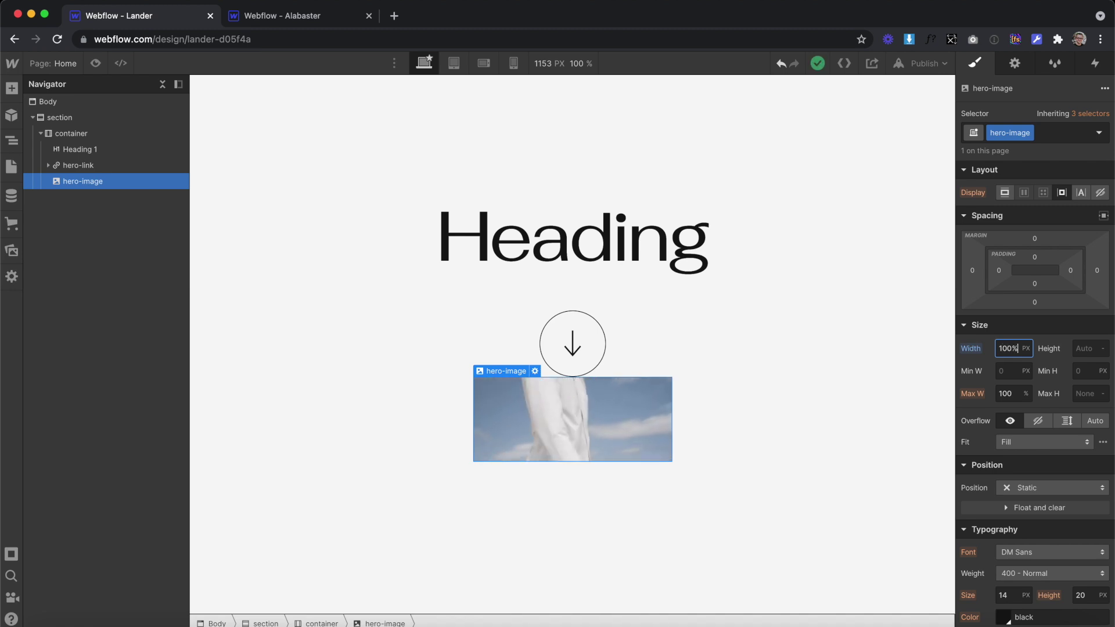
text(100%)
key(Return)
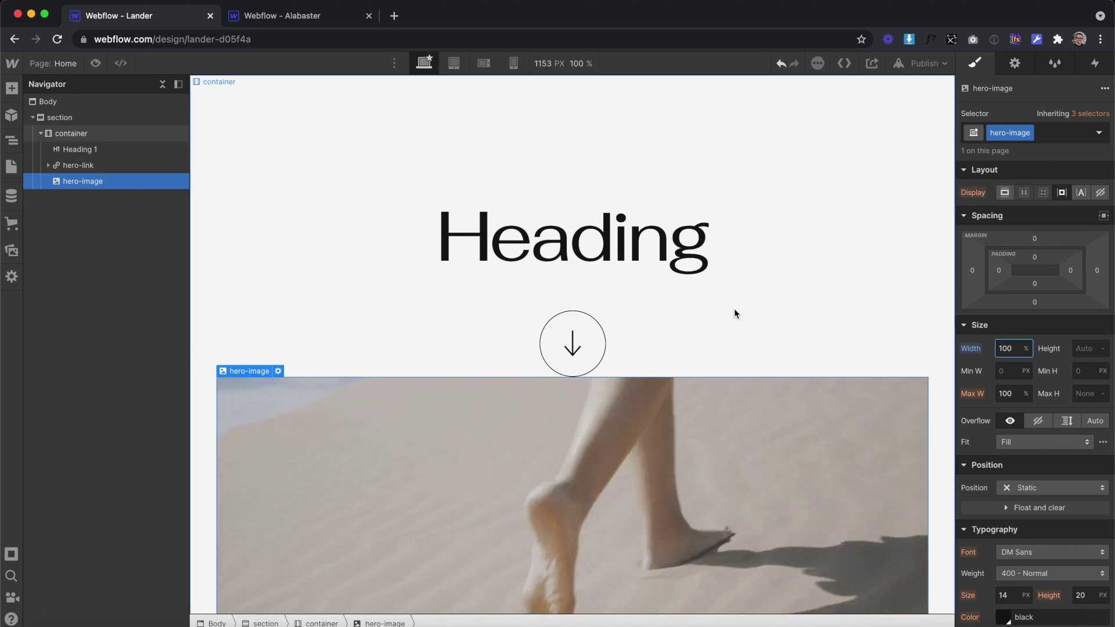
drag(951, 267, 867, 290)
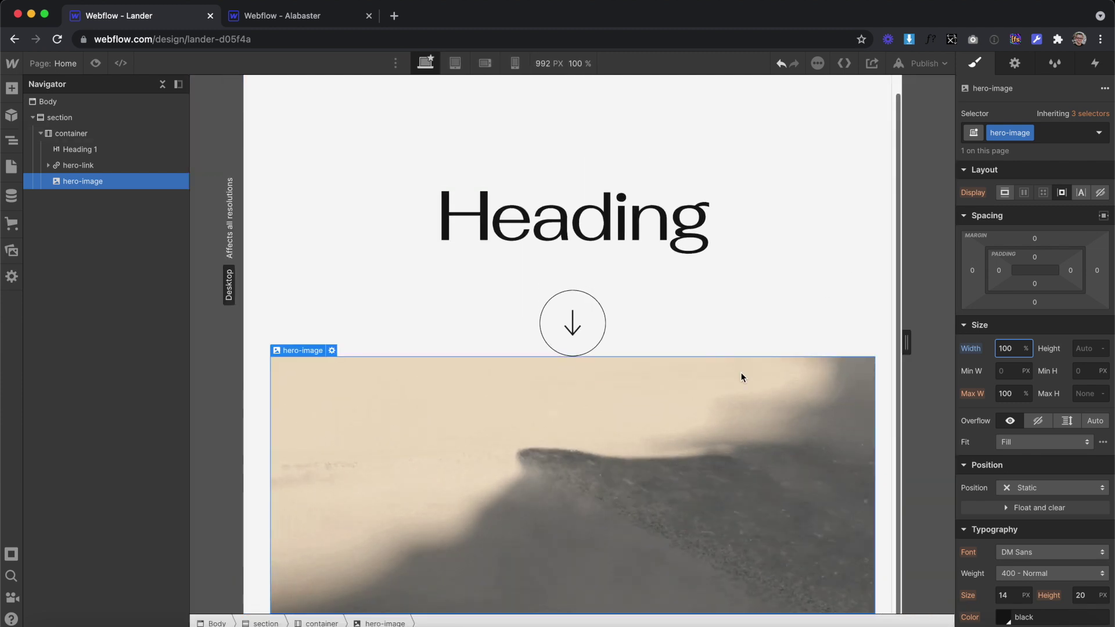
mouse_move(906, 351)
mouse_down()
mouse_move(959, 351)
mouse_move(906, 350)
mouse_up()
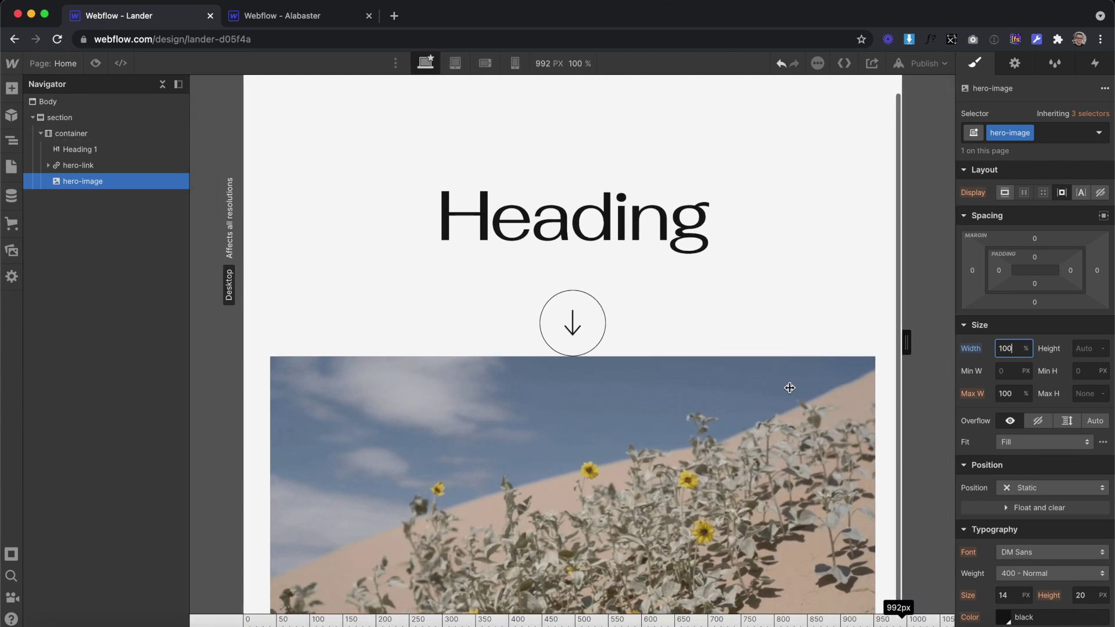
mouse_move(906, 351)
mouse_down()
mouse_move(941, 354)
mouse_move(898, 360)
mouse_up()
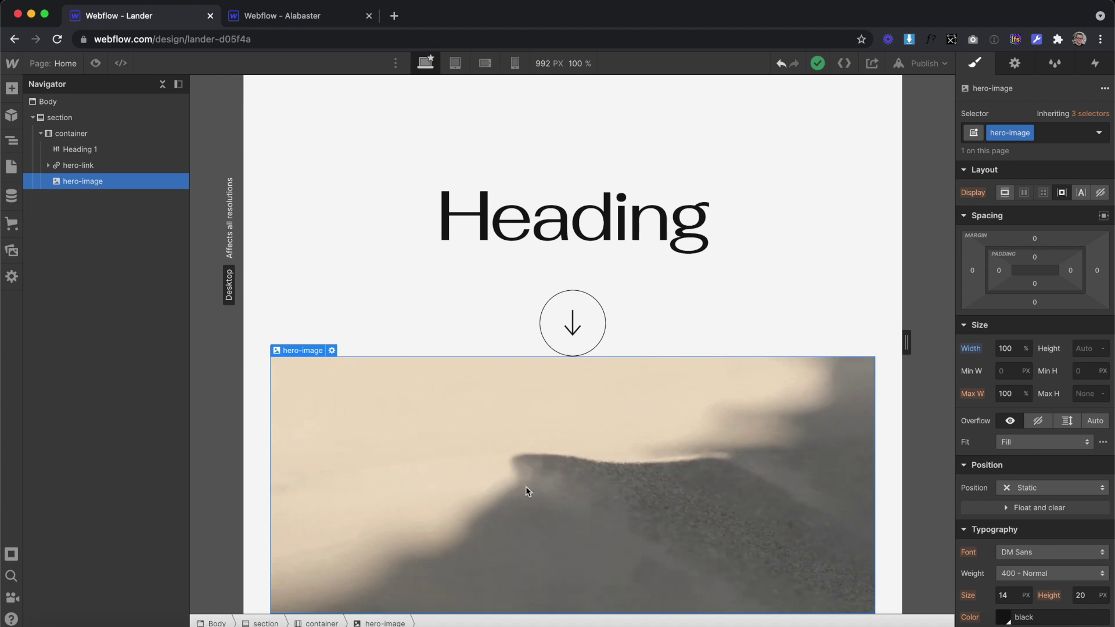
Give the hero image a height of 200 px and set its fit to Cover
text(200)
key(Return)
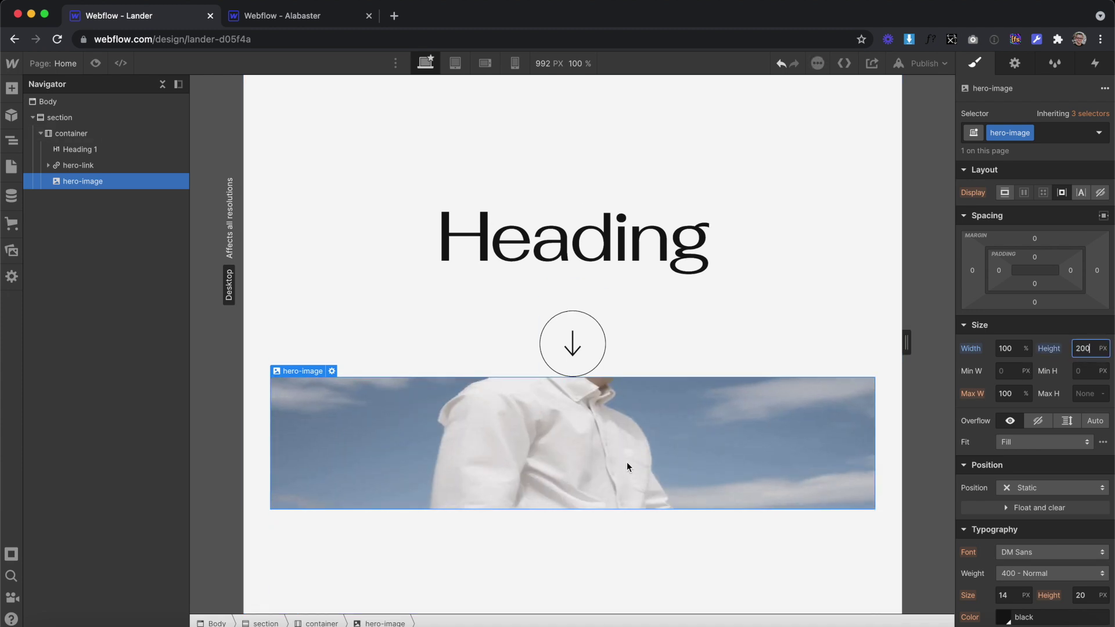
click(1009, 443)
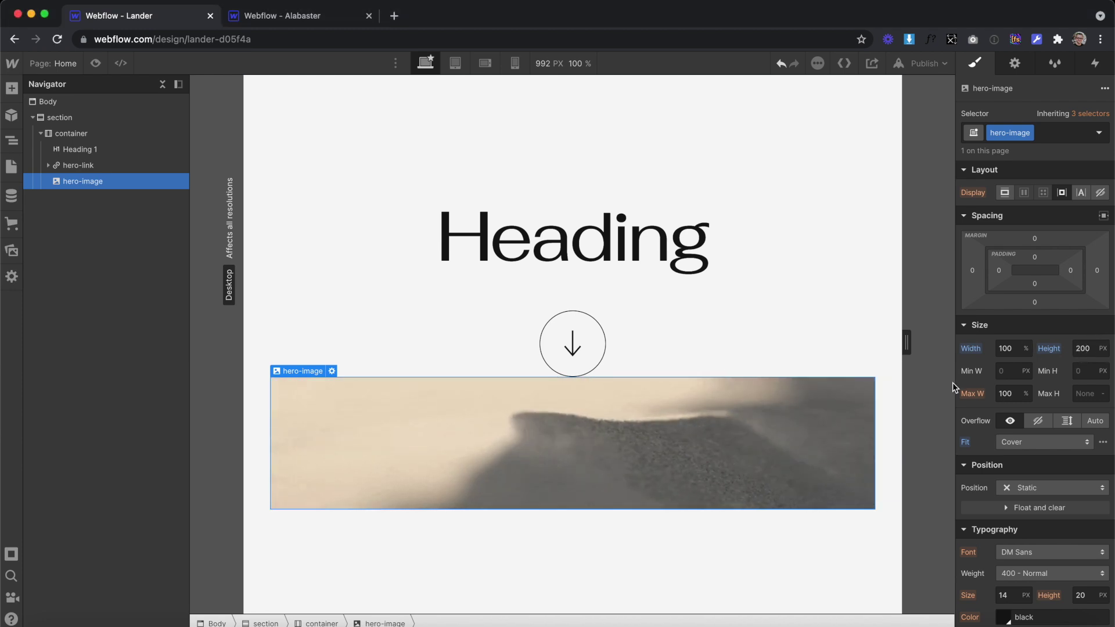
Set the hero image's height to 600 px and widen the canvas back to 1153 px
click(1080, 348)
text(600)
scroll(869, 346, down, 3)
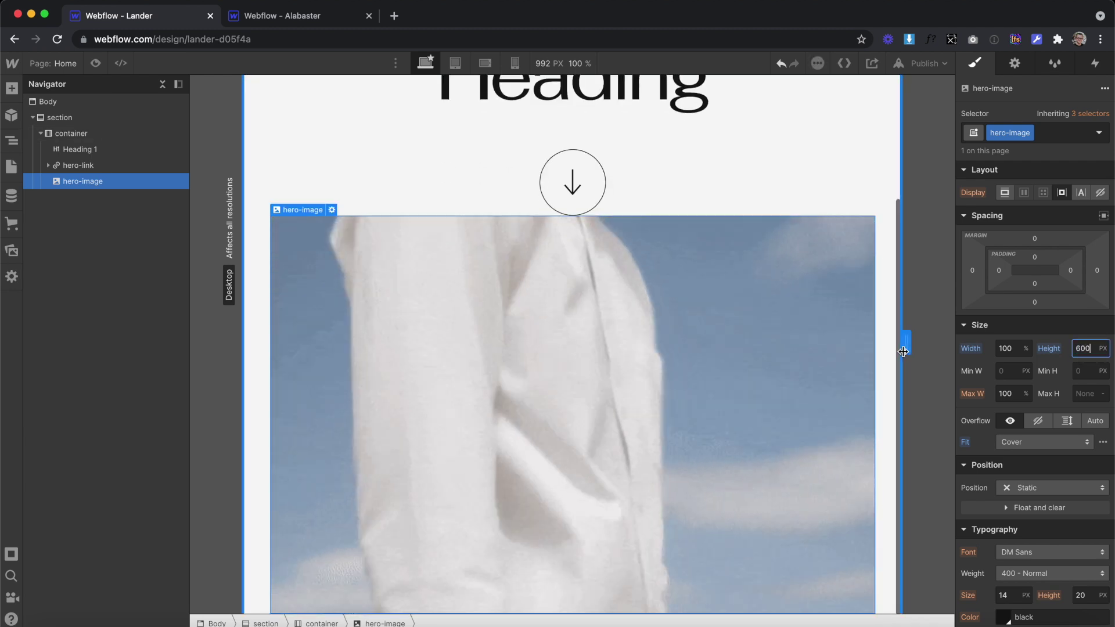
drag(907, 343, 1036, 349)
Set the hero-link block's bottom margin to -50 px and order the block before hero-image inside the container
click(601, 183)
mouse_move(1034, 397)
mouse_down()
mouse_move(1038, 367)
mouse_move(1037, 398)
mouse_up()
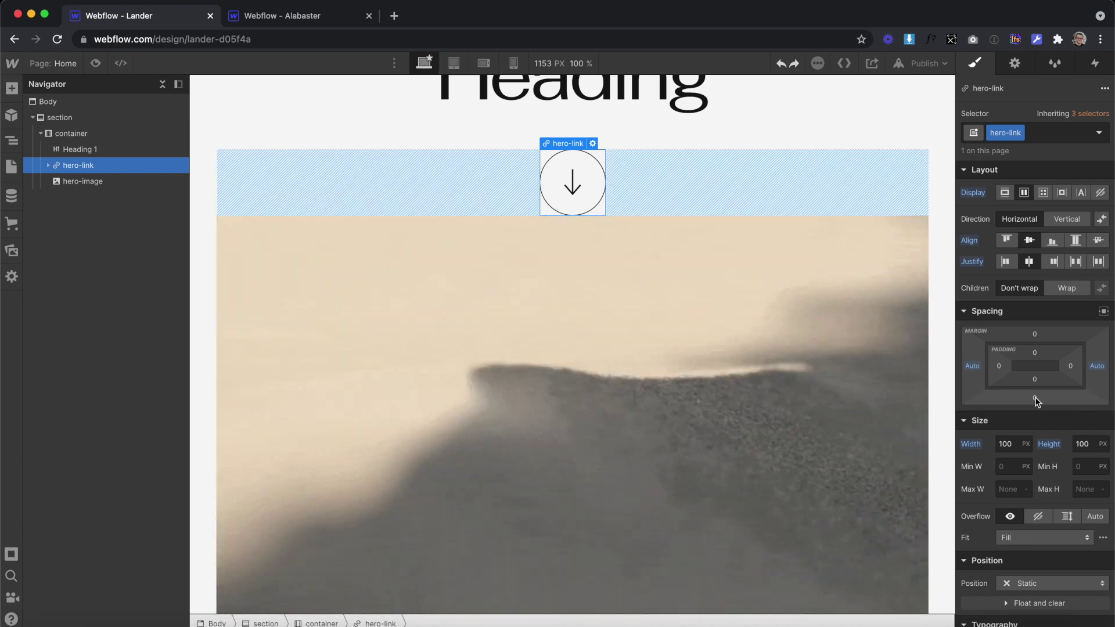
click(1035, 397)
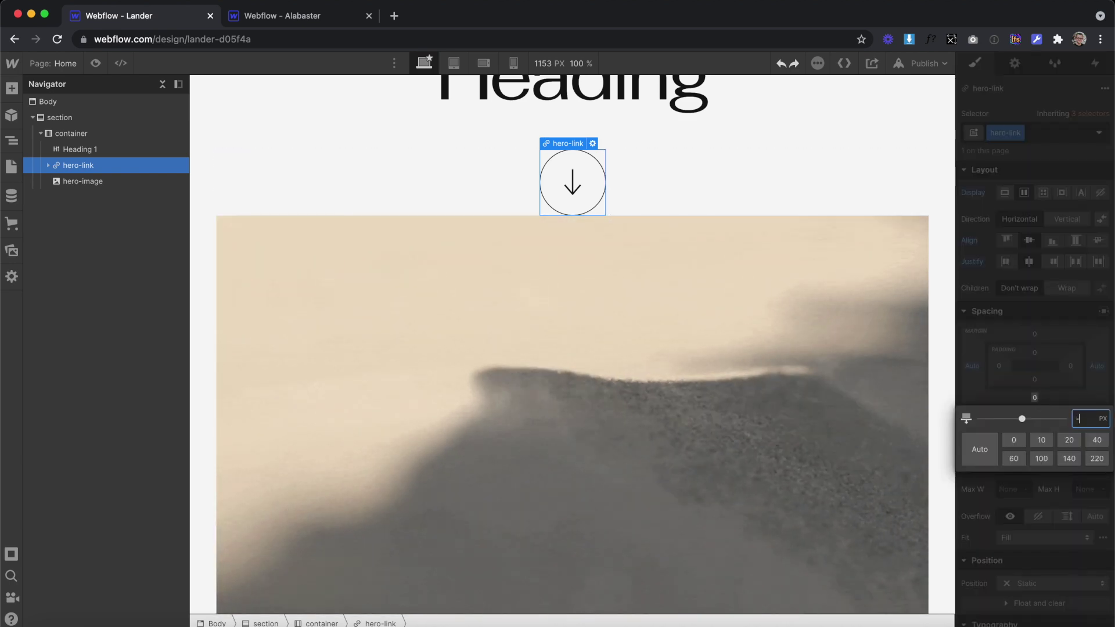
text(-50)
key(Return)
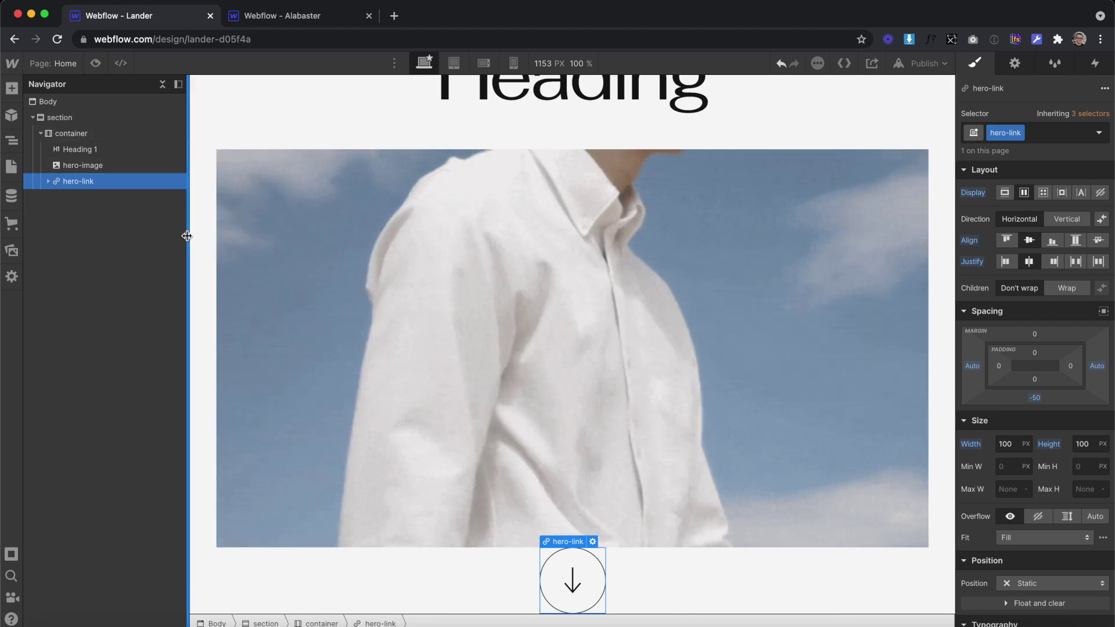
drag(78, 181, 79, 161)
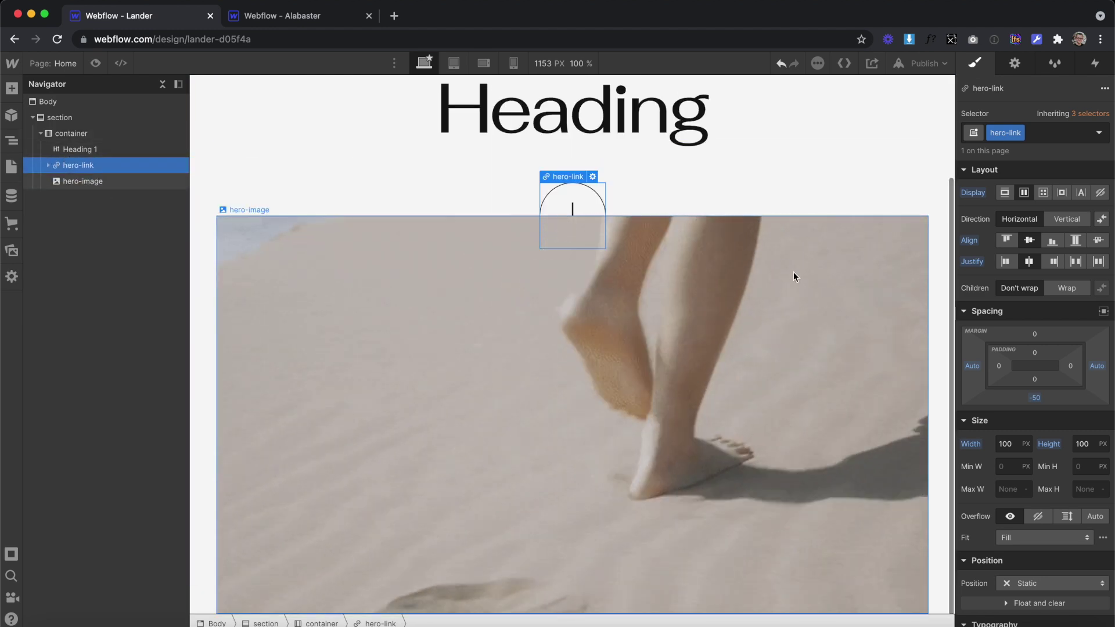
Set the hero-link block's position to Relative with a z-index of 1
scroll(1069, 431, down, 4)
scroll(1069, 431, down, 2)
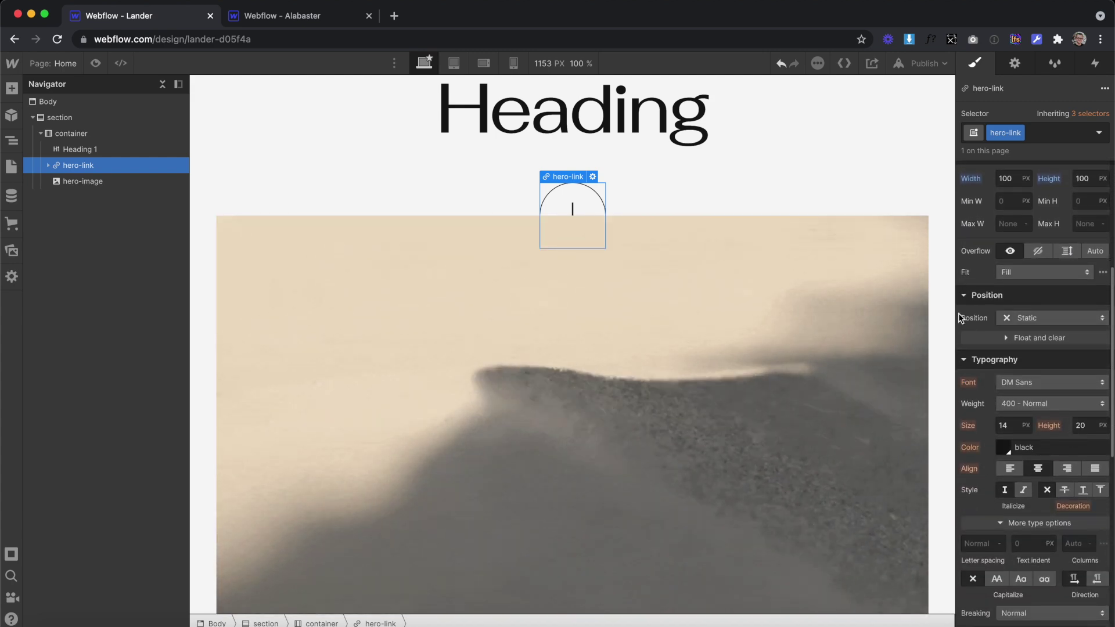
click(1024, 318)
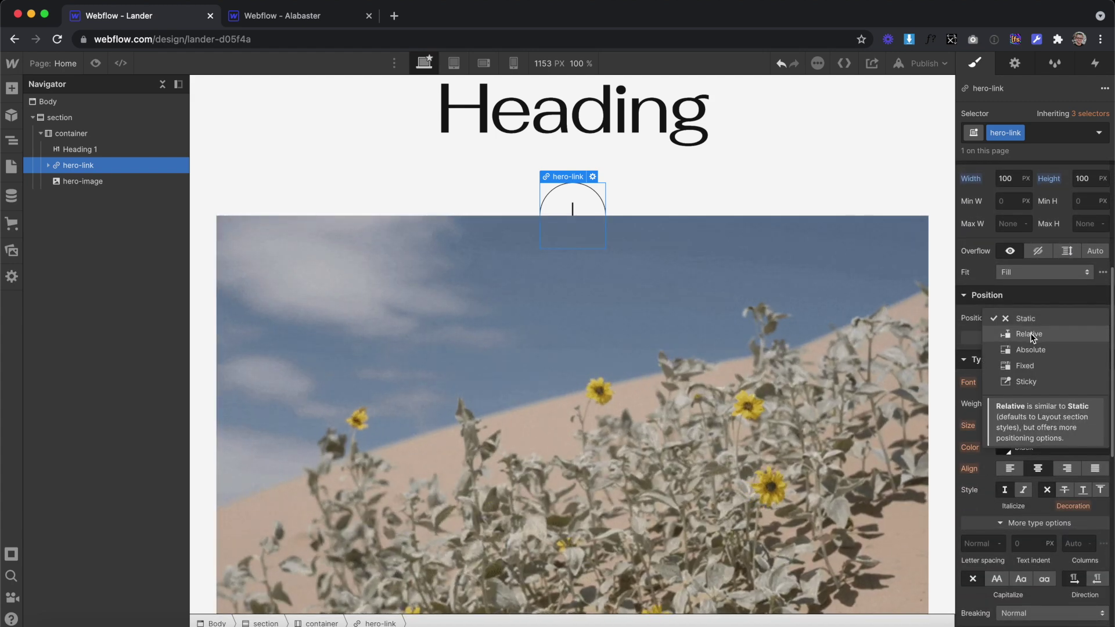
click(1030, 332)
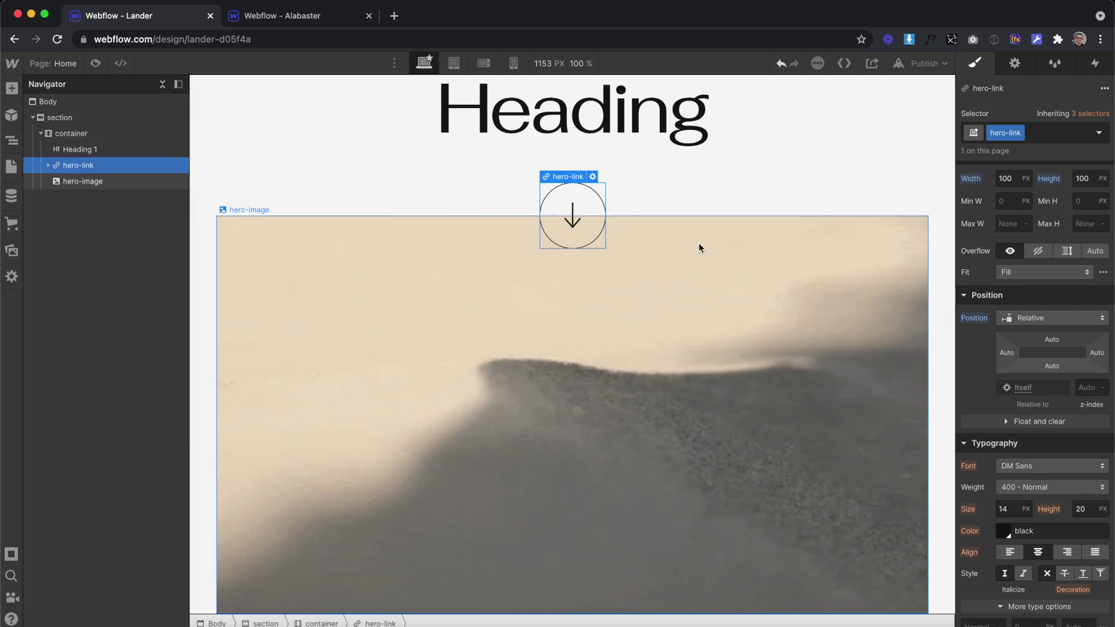
click(1085, 388)
text(1)
key(Return)
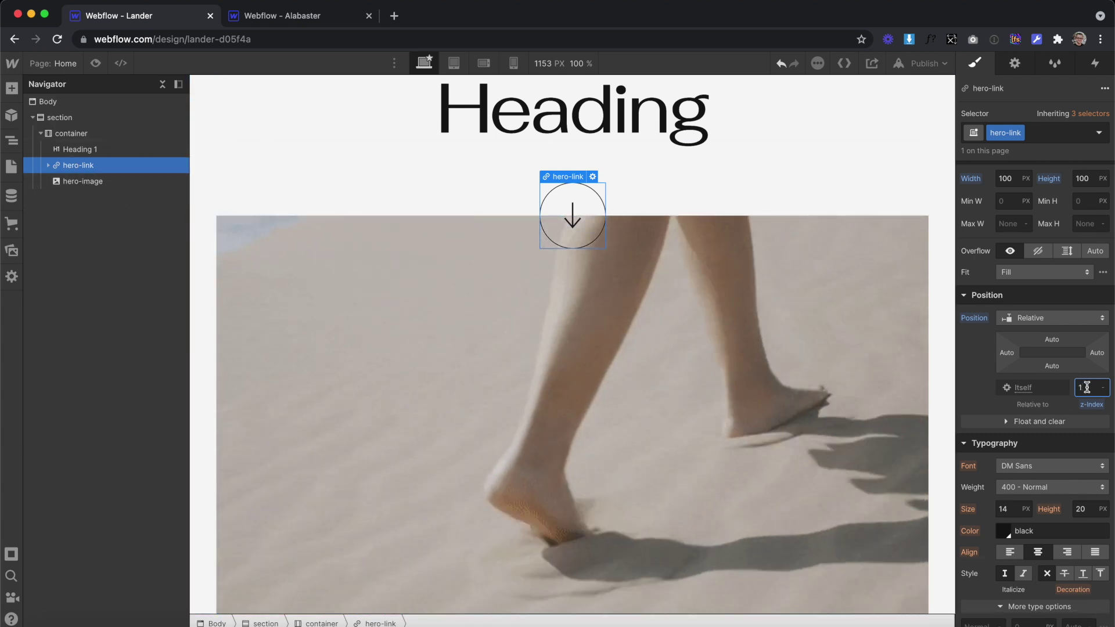
Try a z-index of -1 on the hero-link block, returning it to 1
double_click(1086, 387)
text(-1)
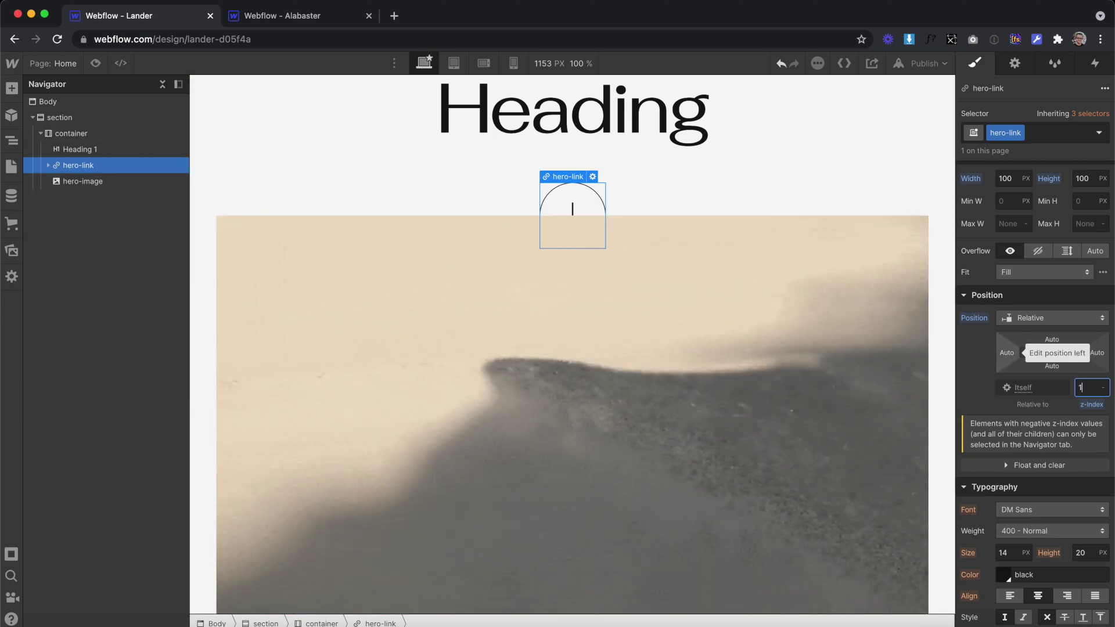
key(Return)
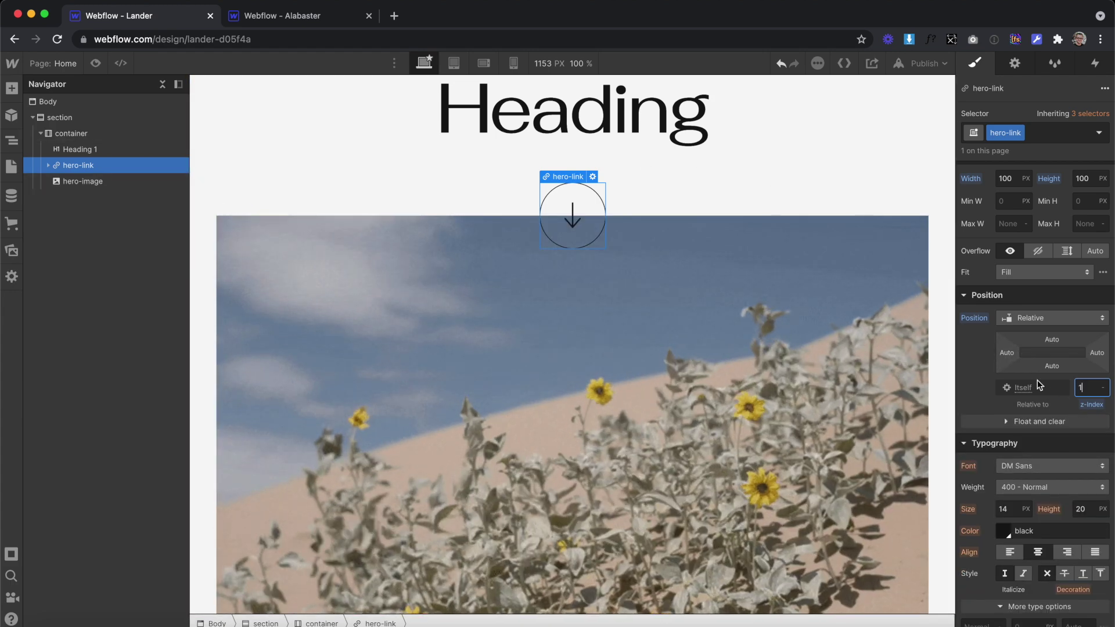
Set the hero-link block's background color to the saved white swatch
scroll(1037, 380, down, 5)
click(1058, 397)
scroll(1057, 400, down, 3)
click(1013, 432)
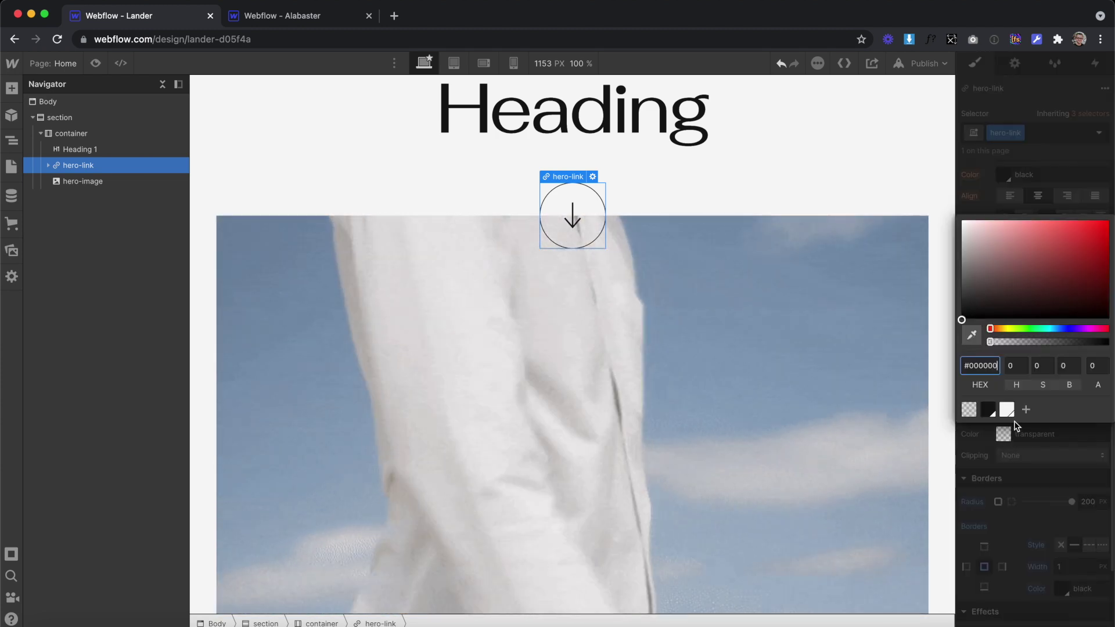
click(1007, 409)
key(Escape)
scroll(1036, 371, up, 3)
scroll(1036, 371, up, 6)
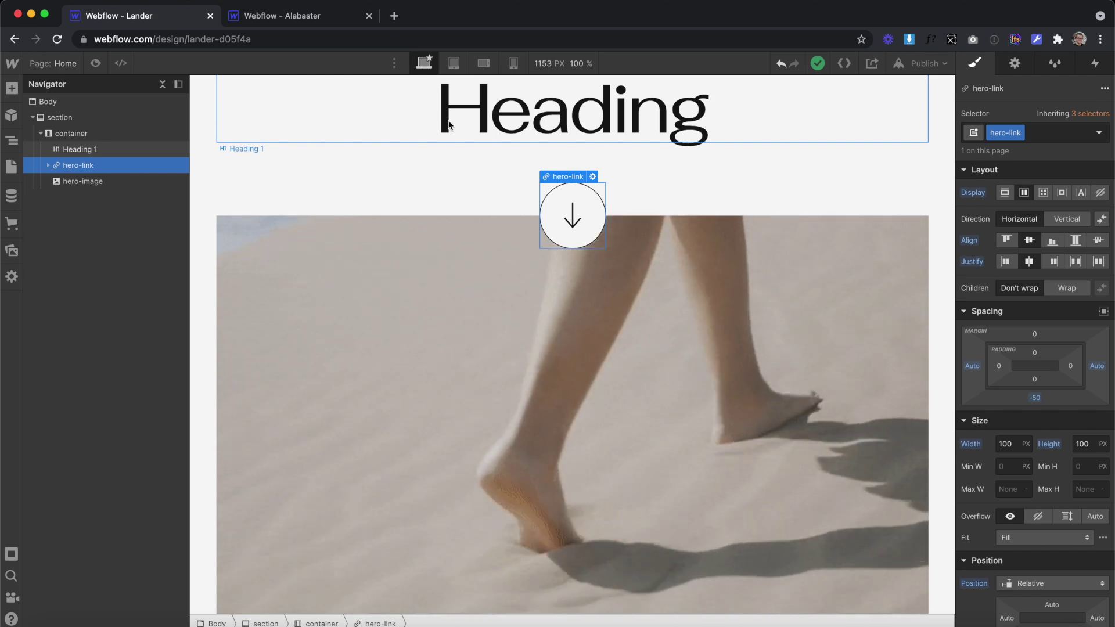
Copy the headline "Bring Forth Beauty" from the Alabaster project and replace the Lander hero heading's text with it
click(291, 15)
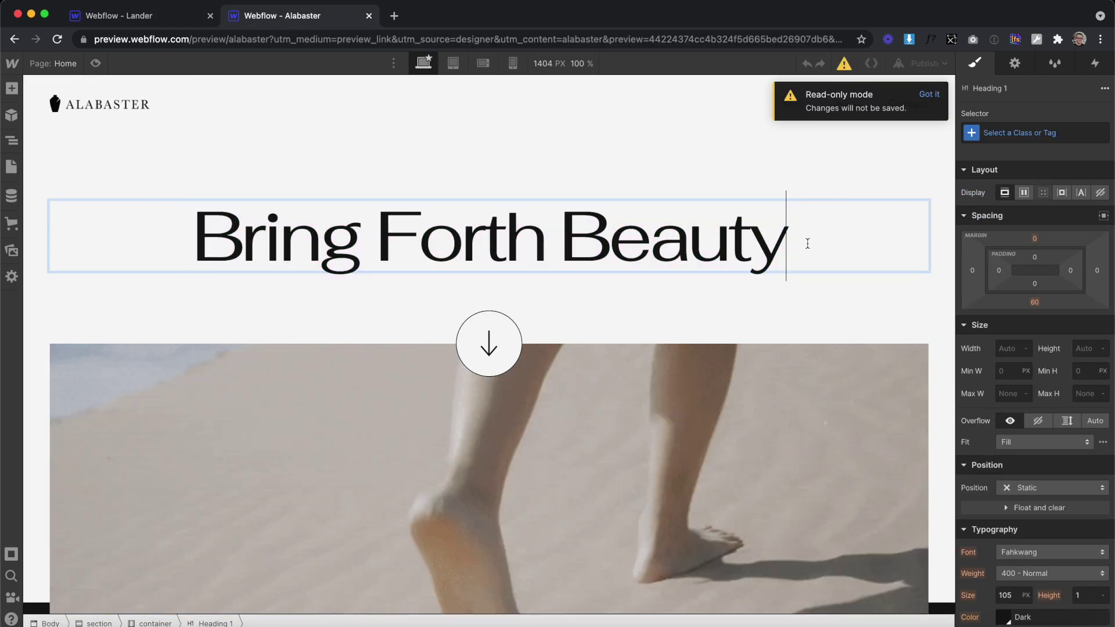
drag(806, 241, 162, 230)
key(ctrl+c)
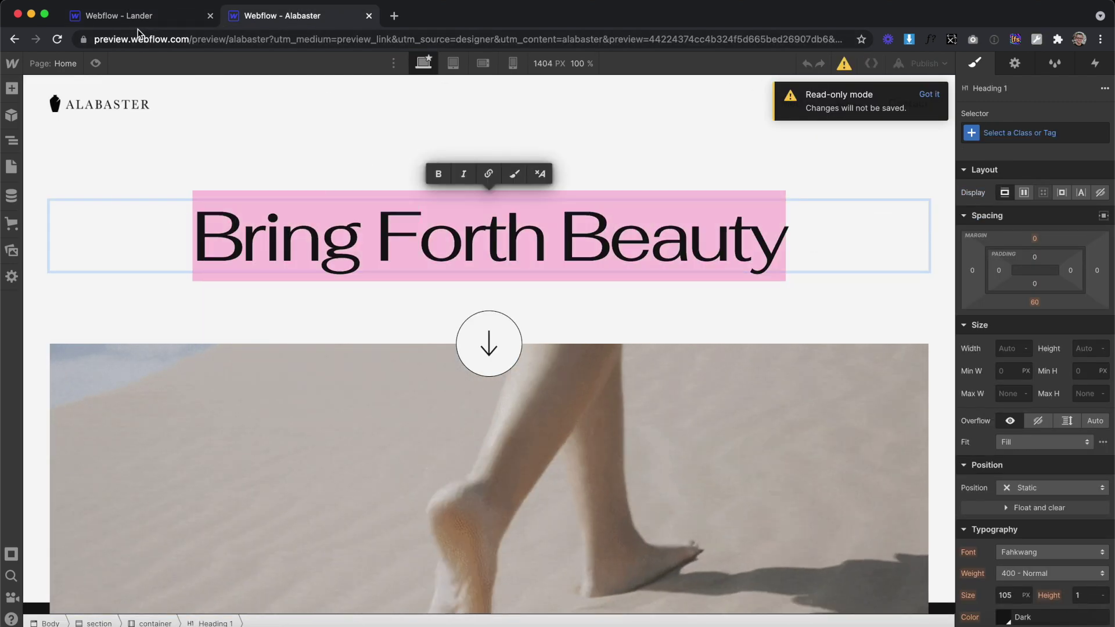
click(141, 16)
double_click(717, 116)
drag(717, 116, 412, 125)
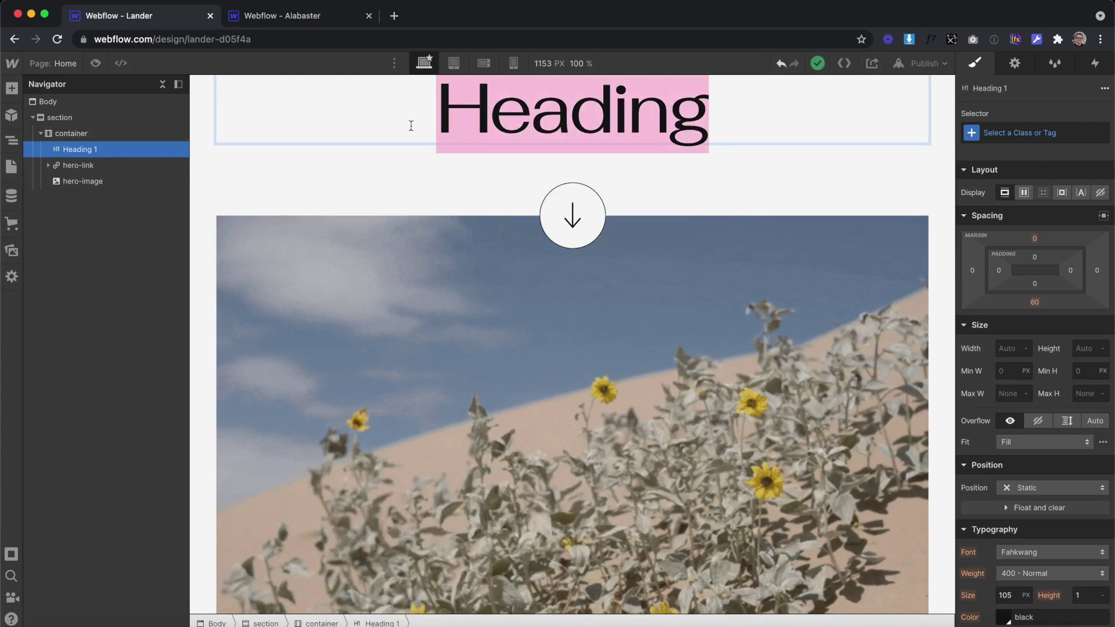
key(ctrl+v)
click(667, 318)
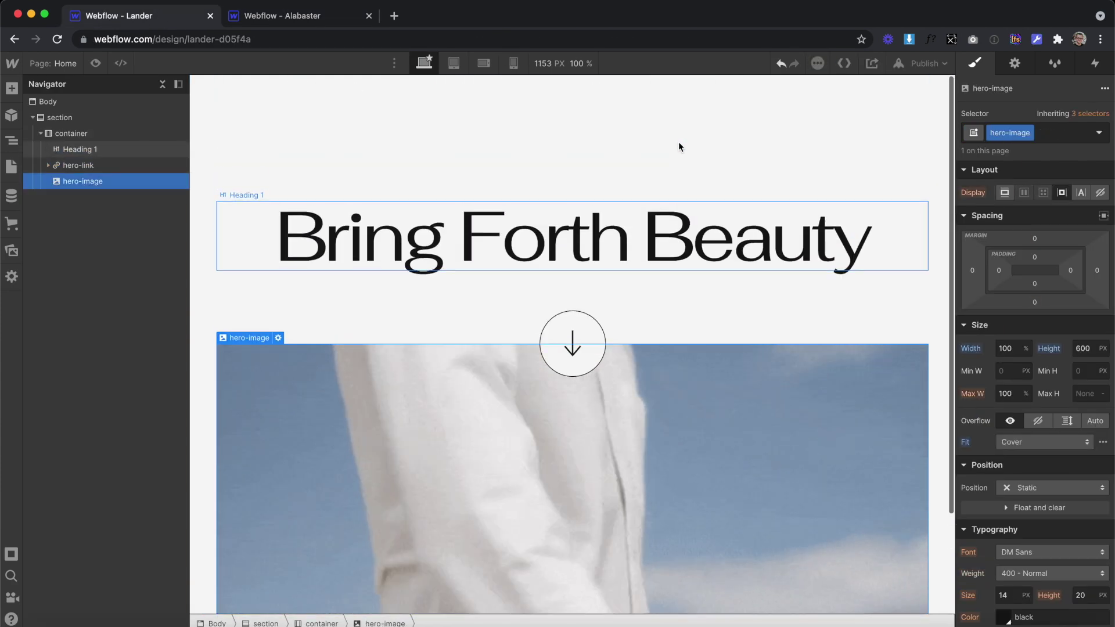
Add a second section below the hero section and assign it the existing class "section"
right_click(30, 115)
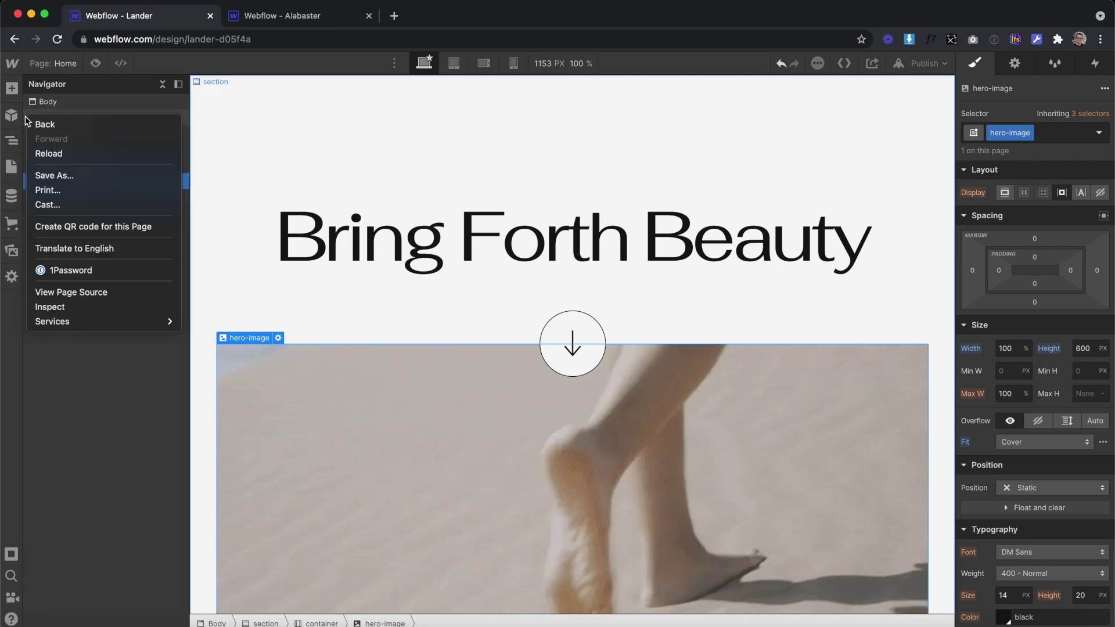
key(Escape)
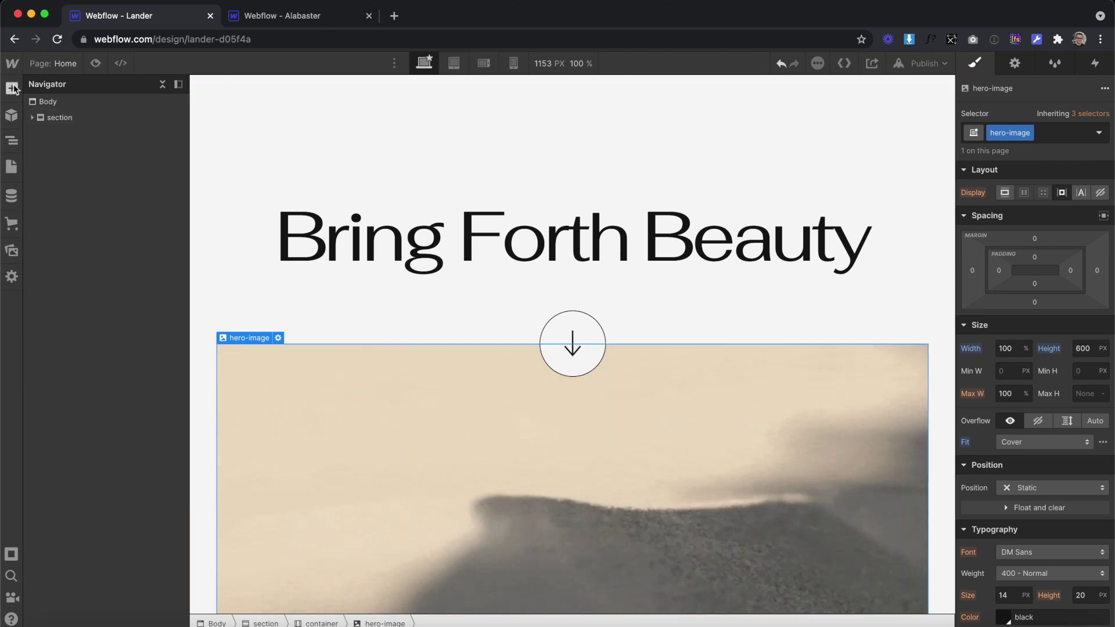
click(14, 89)
drag(62, 234, 68, 155)
click(991, 140)
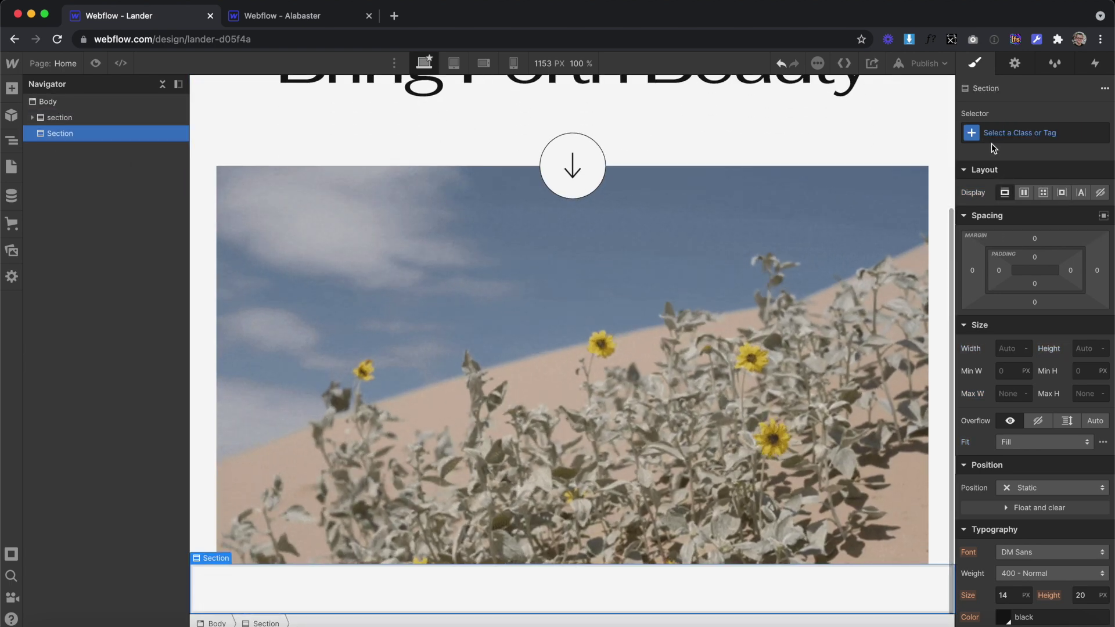
text(se)
click(981, 208)
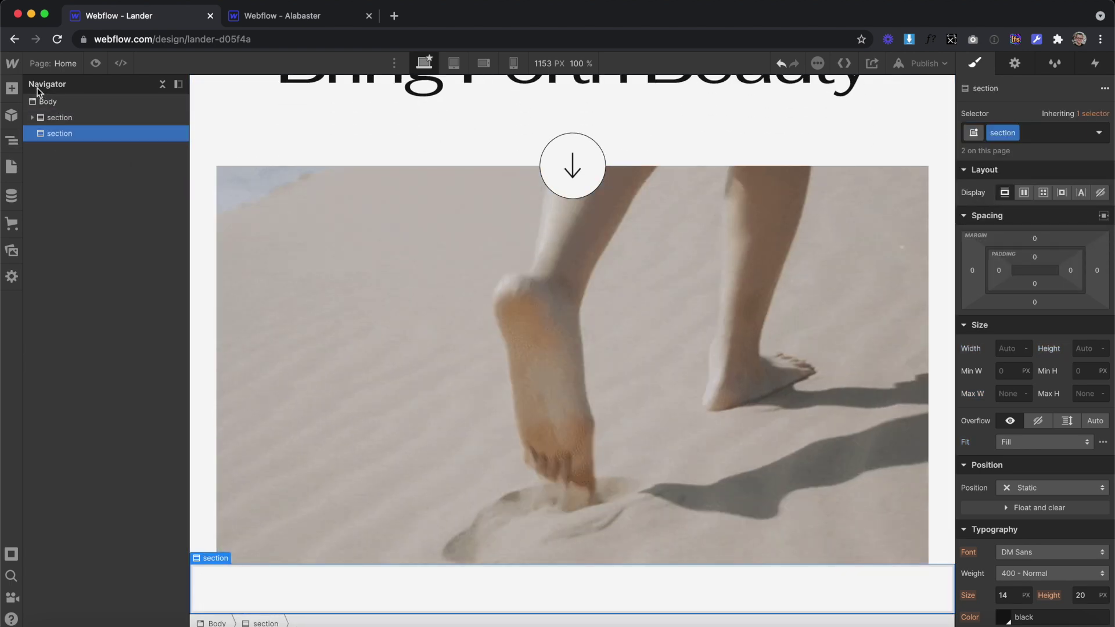
Add a container inside the new section and assign it the existing class "container"
click(12, 88)
drag(109, 223, 73, 149)
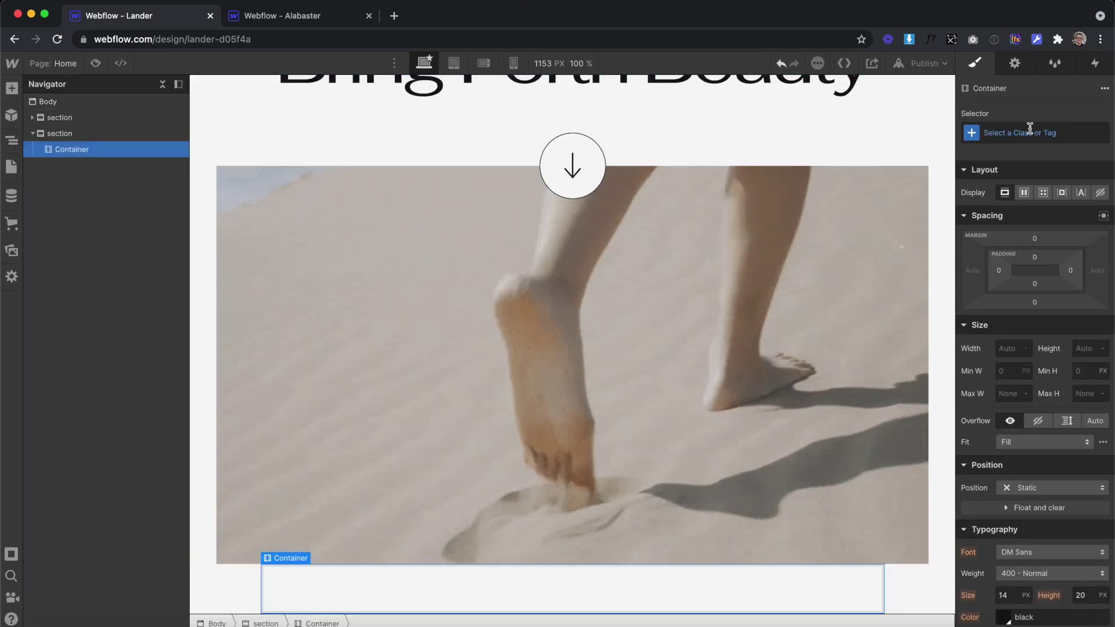
click(1023, 129)
text(contai)
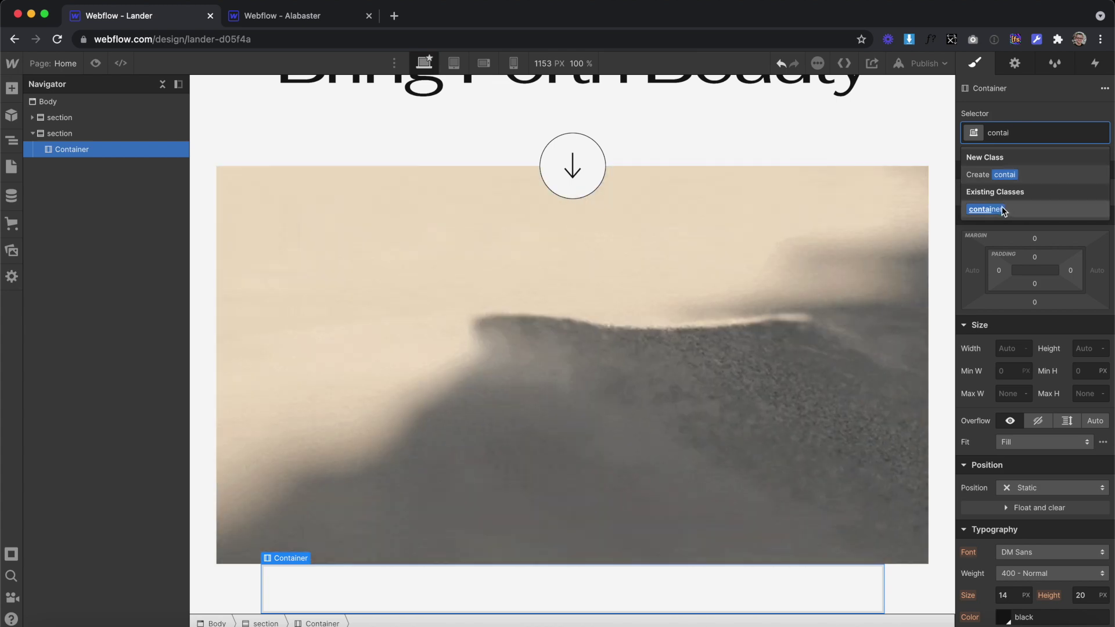
click(1002, 211)
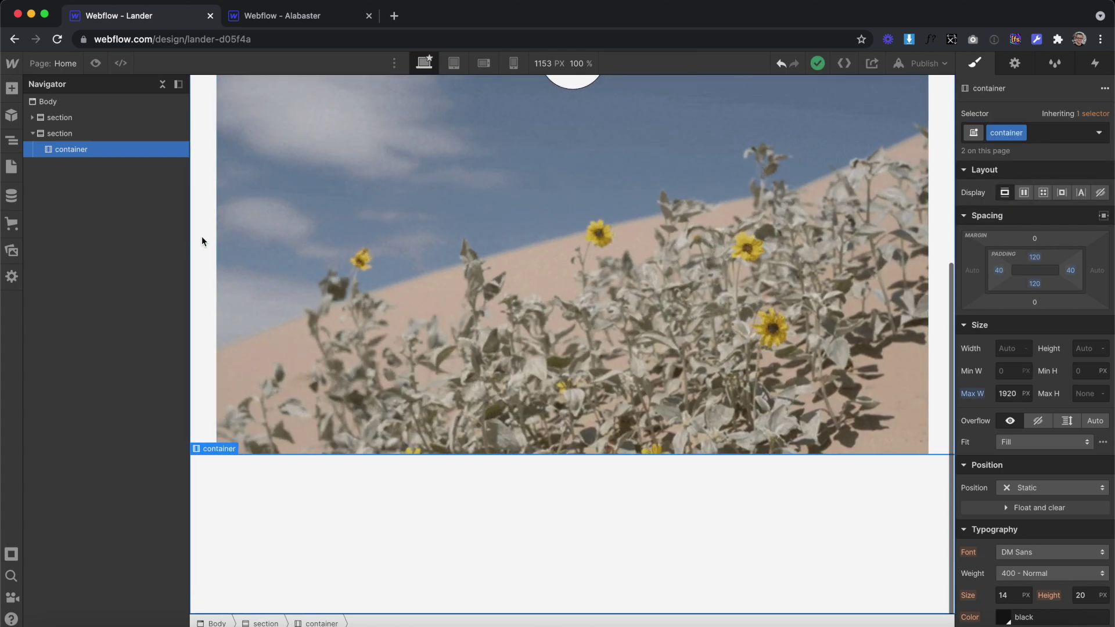
Place a paragraph inside the new section's container and select the container
click(12, 89)
drag(104, 511, 366, 548)
click(302, 487)
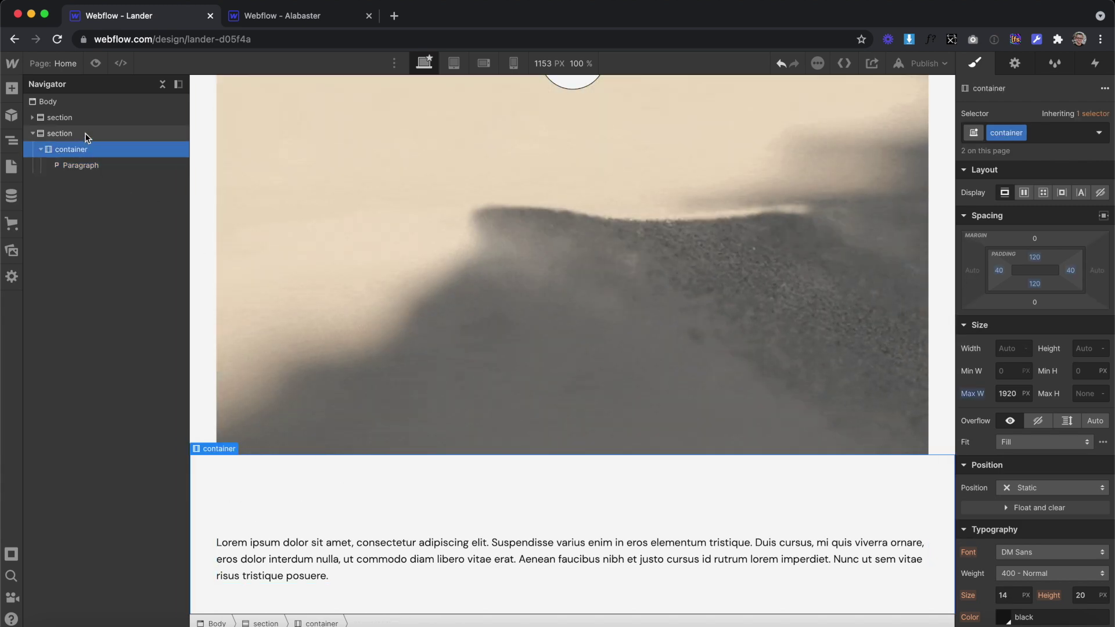
Add the combo class "dark" to the second section and set its background color to the black swatch
text(dark)
key(Return)
scroll(1018, 434, down, 8)
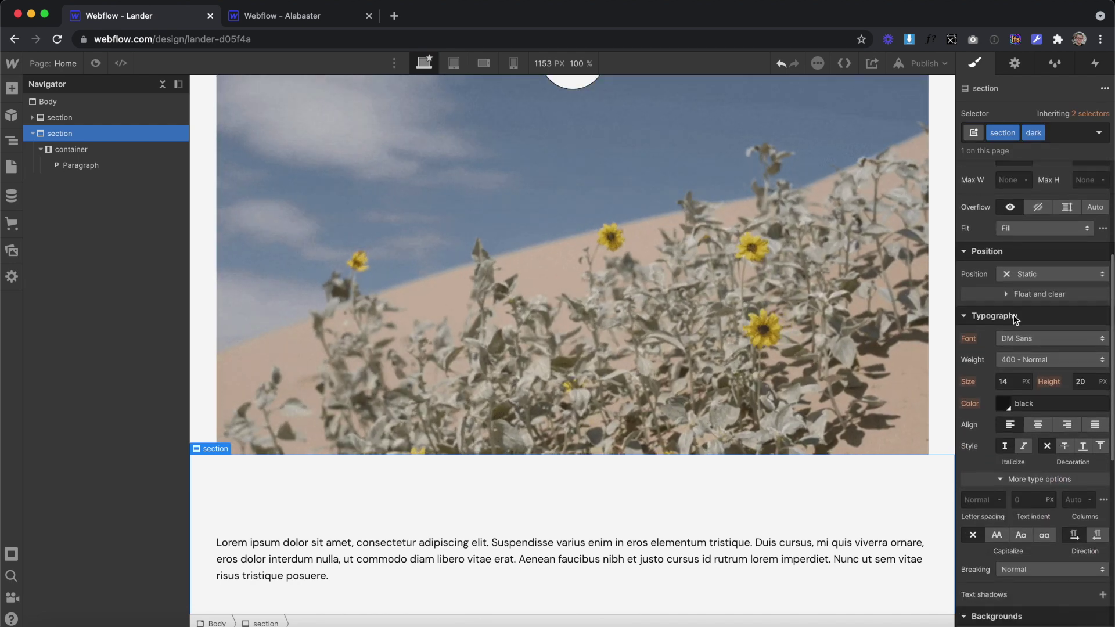
scroll(1018, 433, down, 2)
click(1003, 442)
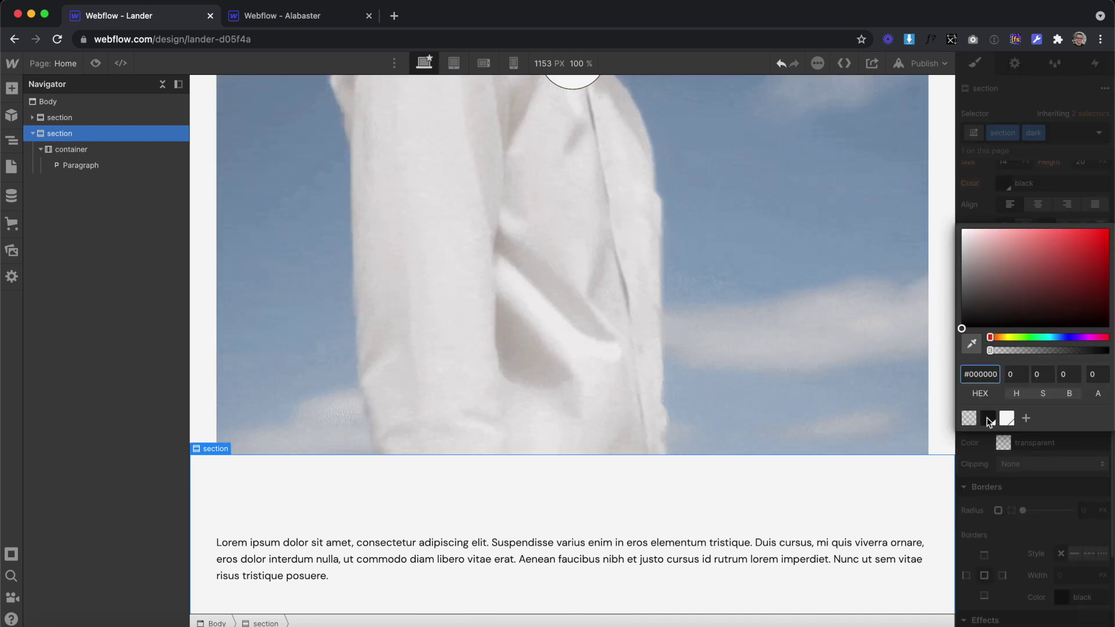
click(989, 420)
Set the dark section's text color to the White Smoke swatch
scroll(989, 479, up, 2)
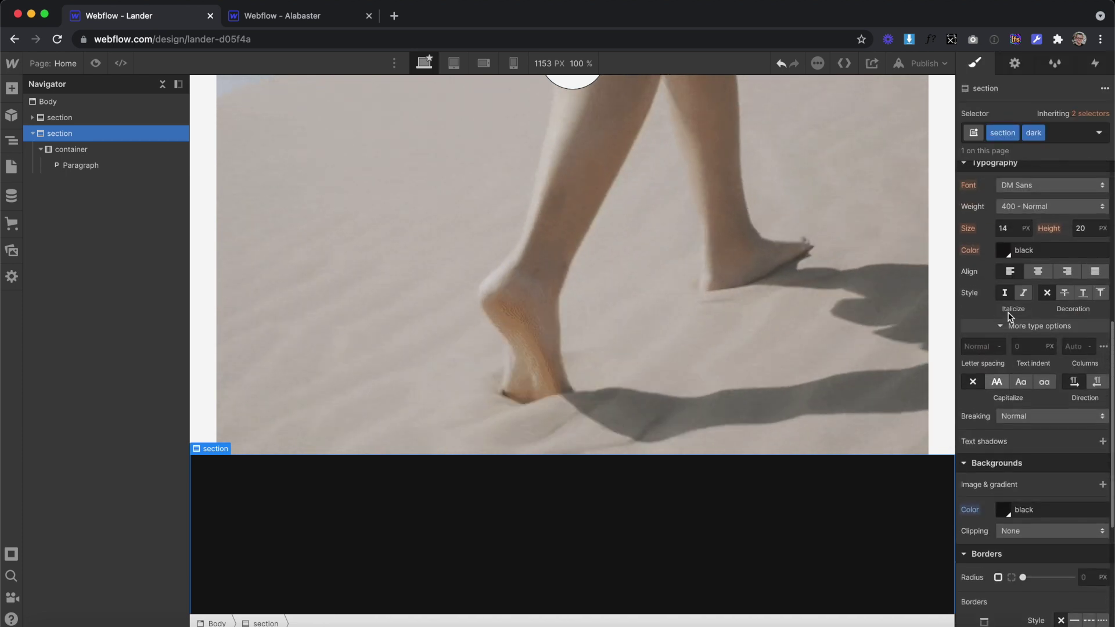
click(1008, 254)
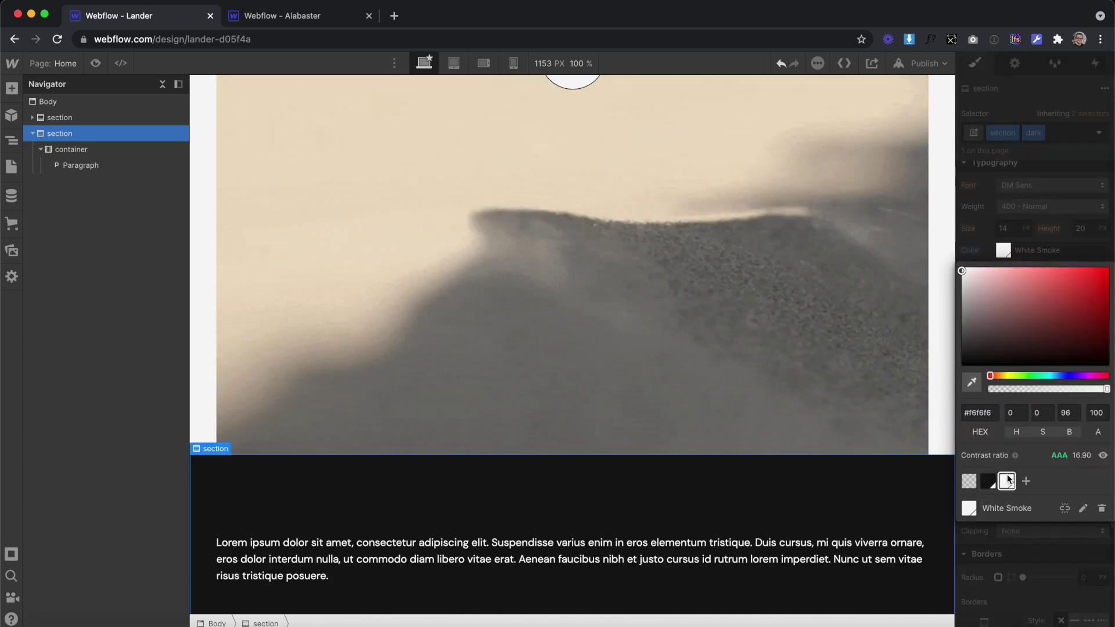
click(1007, 581)
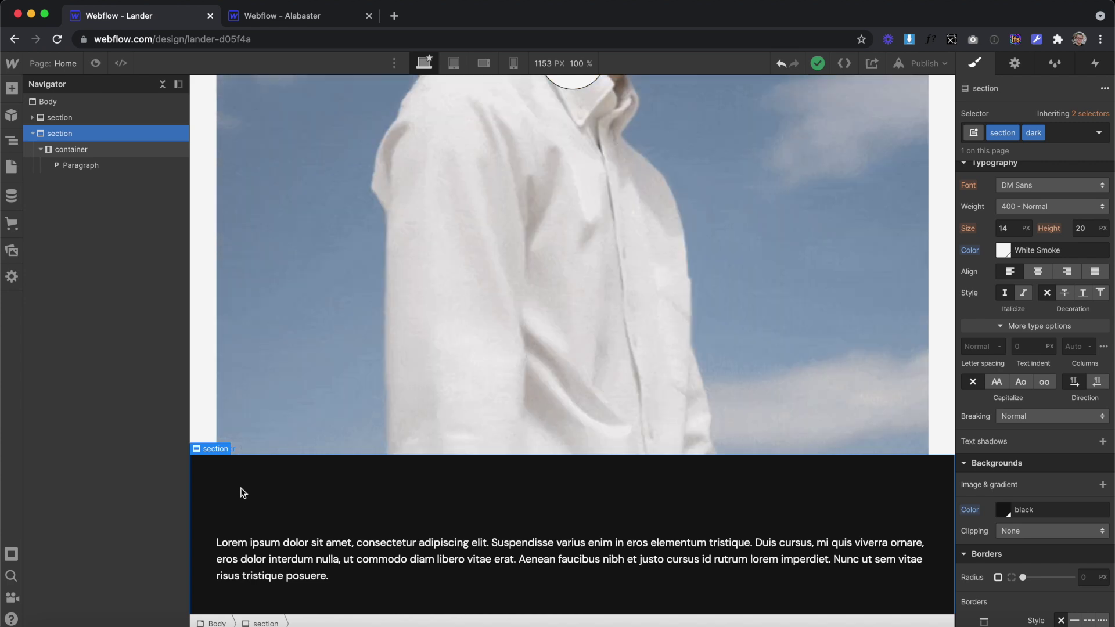
Add the combo class "testimonials" to the container inside the dark section
click(242, 490)
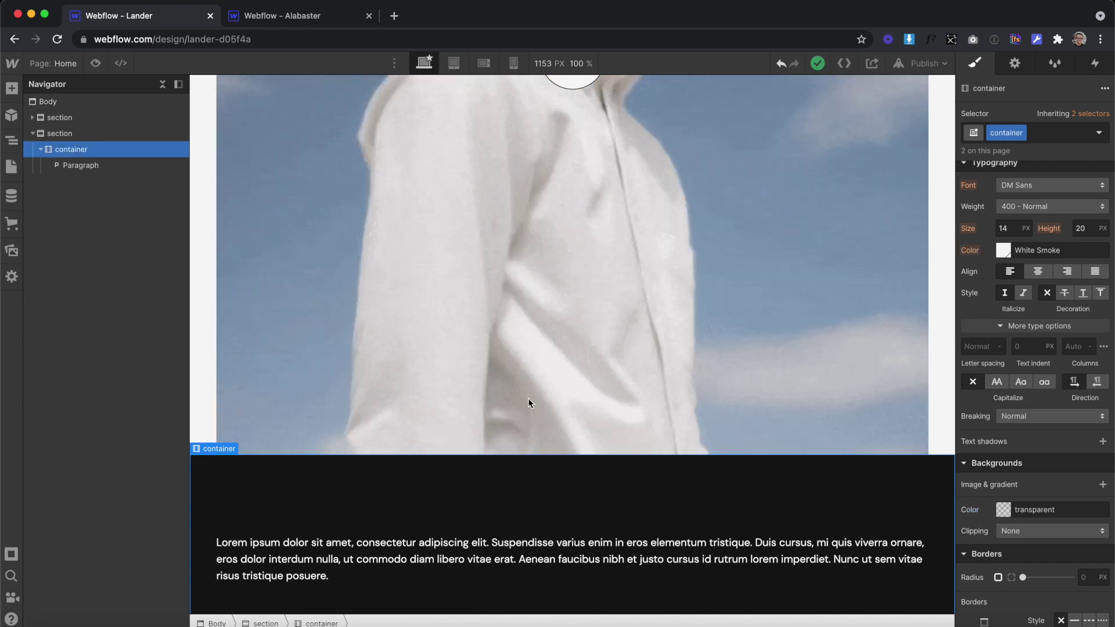
click(1048, 135)
text(test)
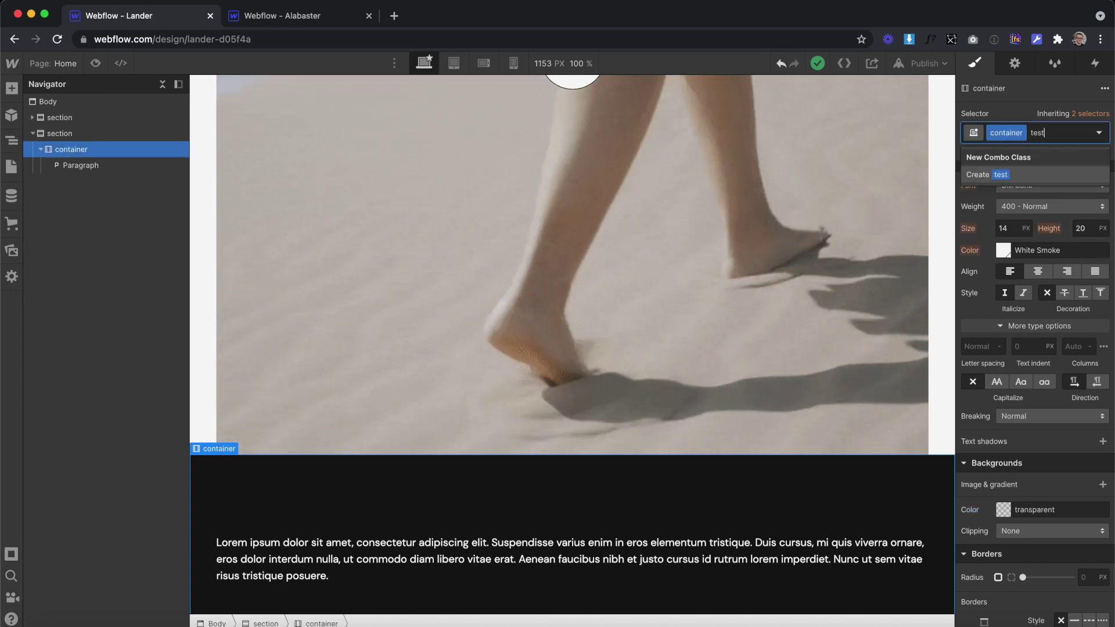
text(imonials)
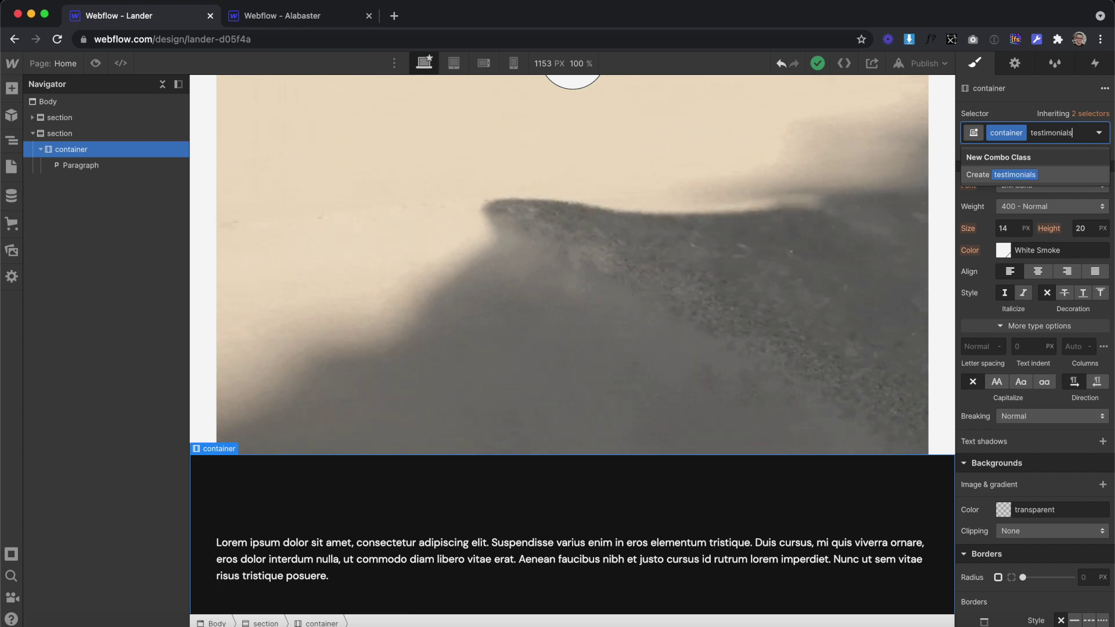
Set the testimonials container's top margin to -210 px
scroll(1031, 299, up, 6)
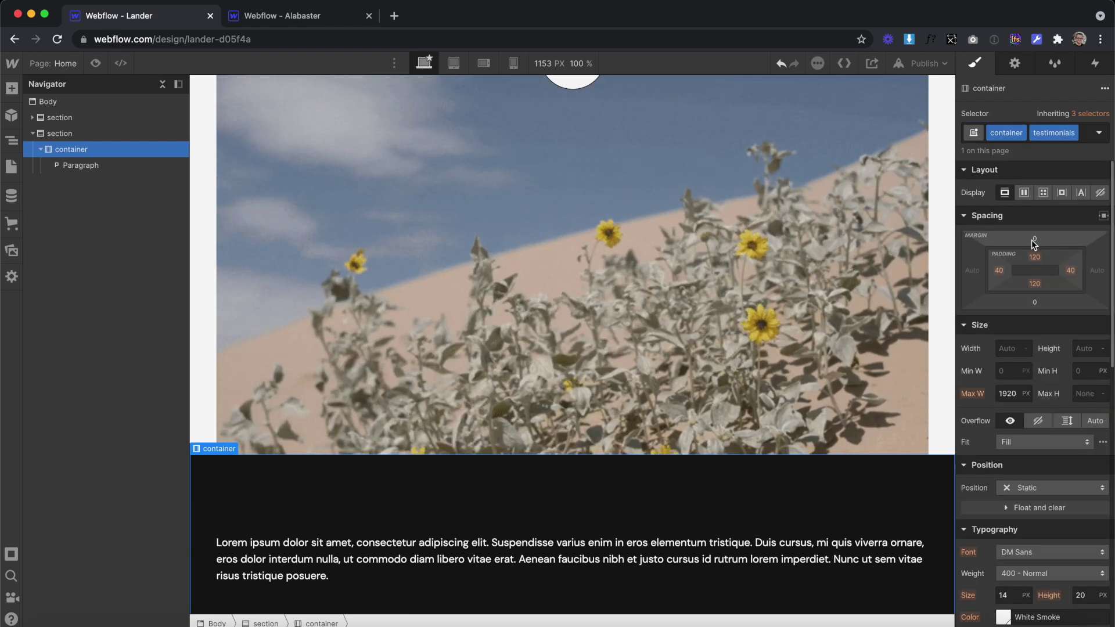
click(1034, 239)
text(-210)
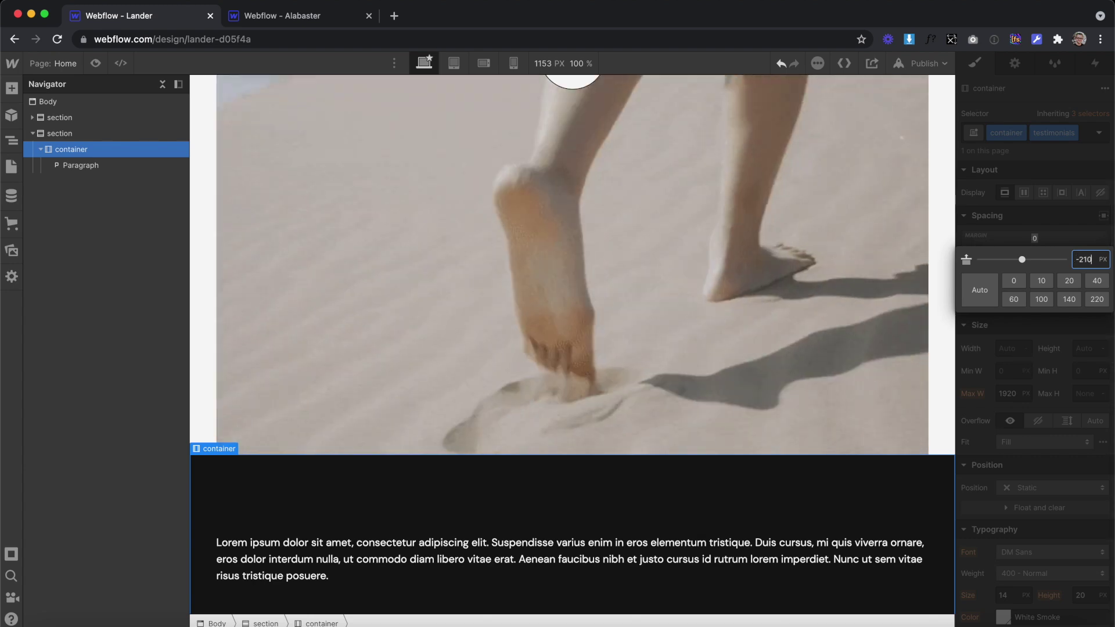
key(Return)
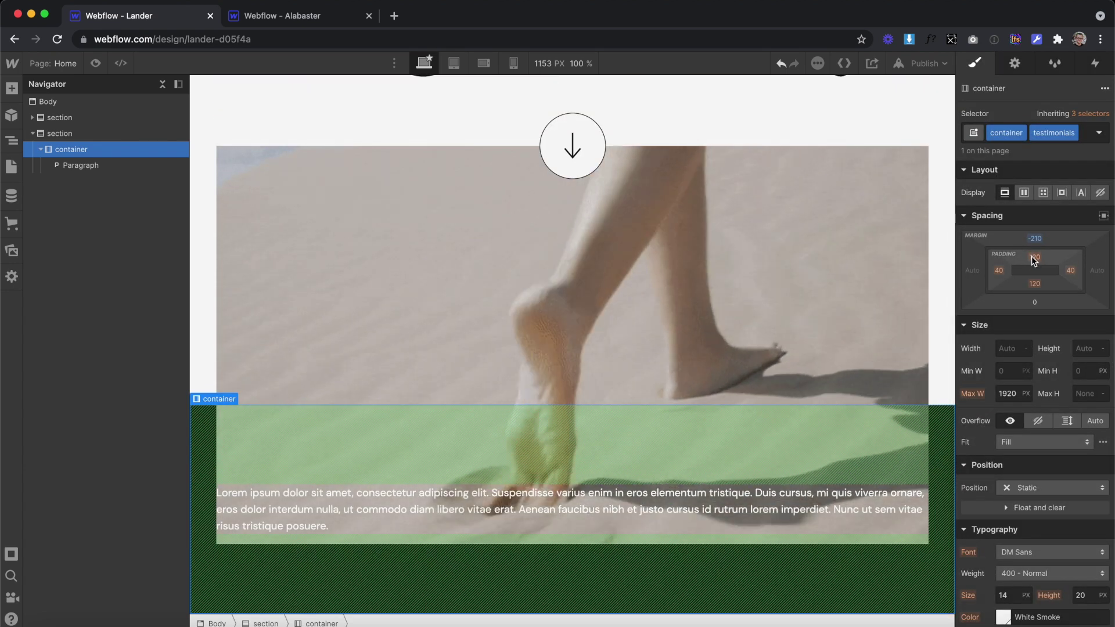
Increase the testimonials container's top padding by 210 px to 330 px
click(1034, 257)
key(Right)
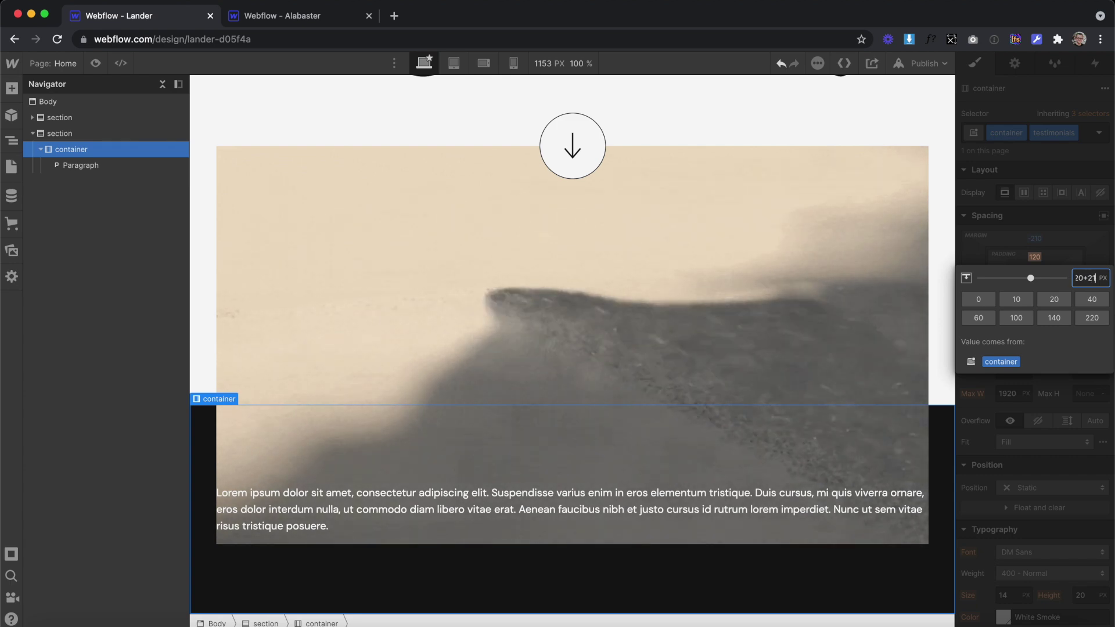
text(0)
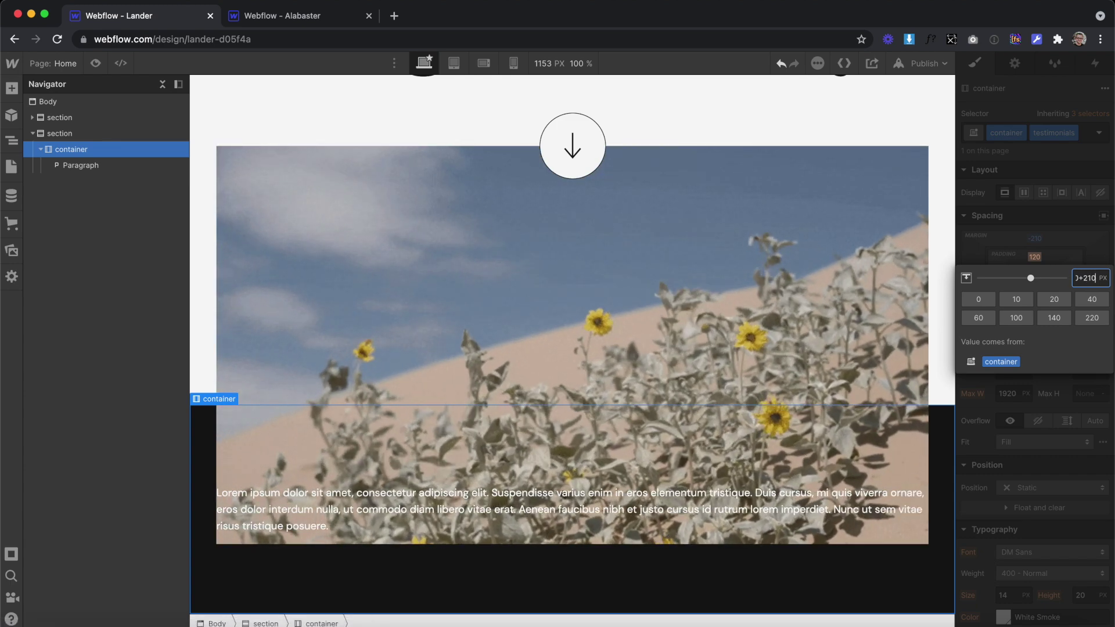
key(Return)
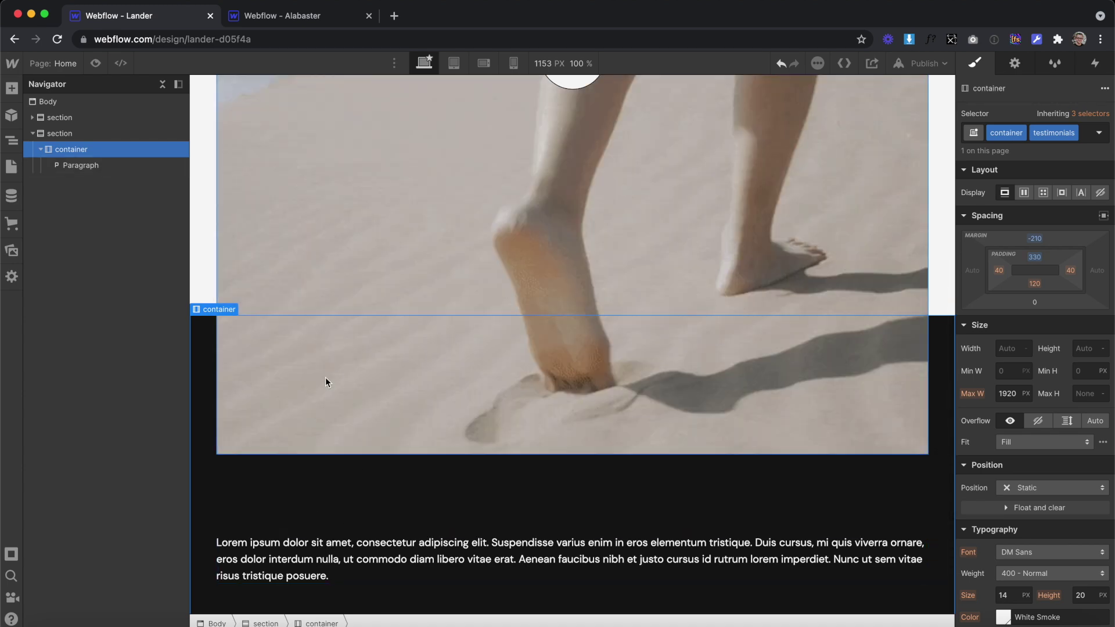
Insert a div block above the paragraph in the testimonials container and give it the new class "grid3"
scroll(386, 456, down, 2)
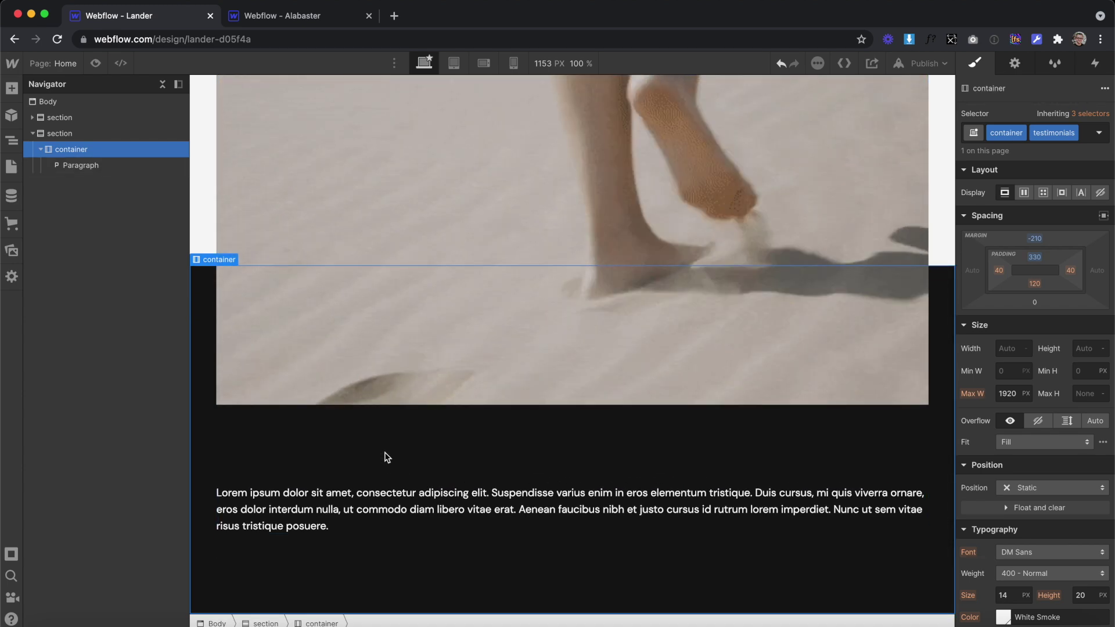
click(356, 492)
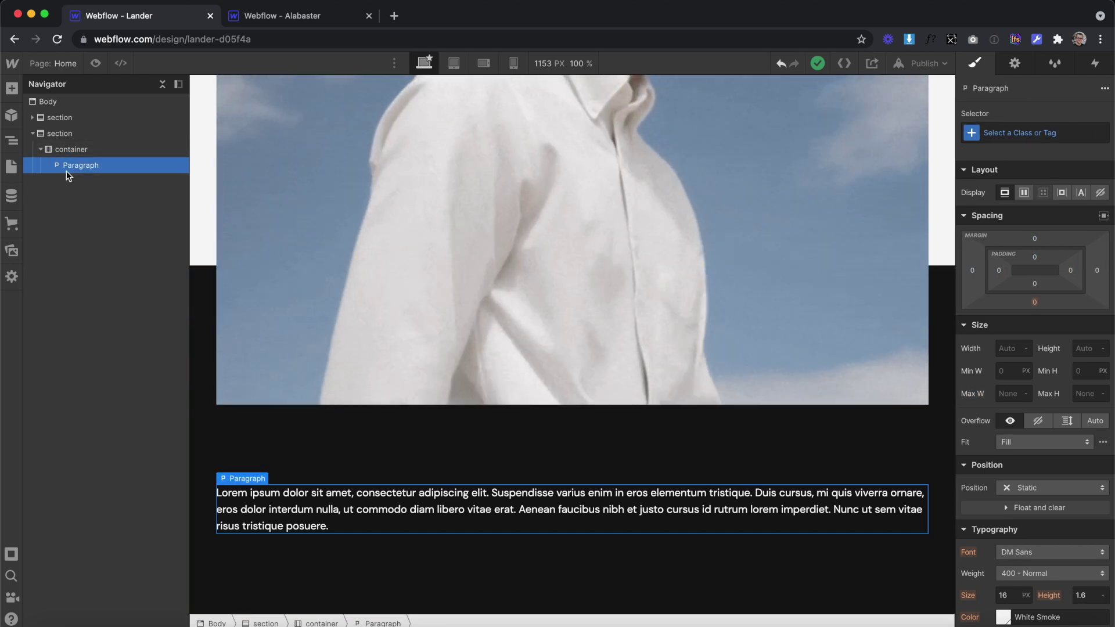
click(11, 88)
drag(49, 373, 293, 499)
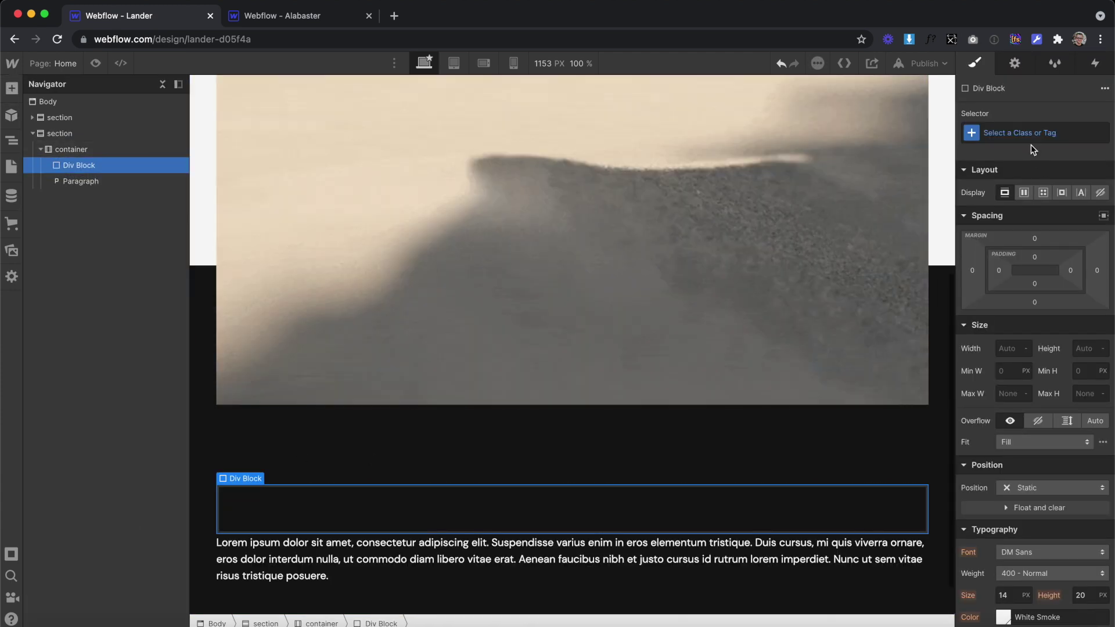
click(1030, 135)
text(grid)
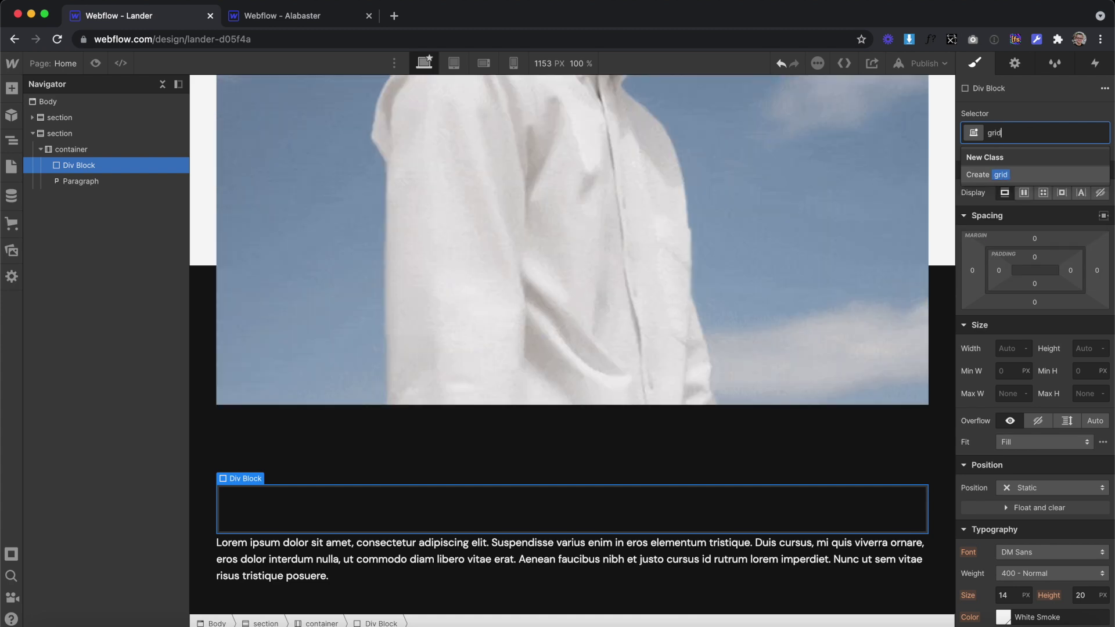
text(3)
key(Return)
Nest the paragraph inside the grid3 block and set that block's display to Grid
drag(76, 178, 73, 170)
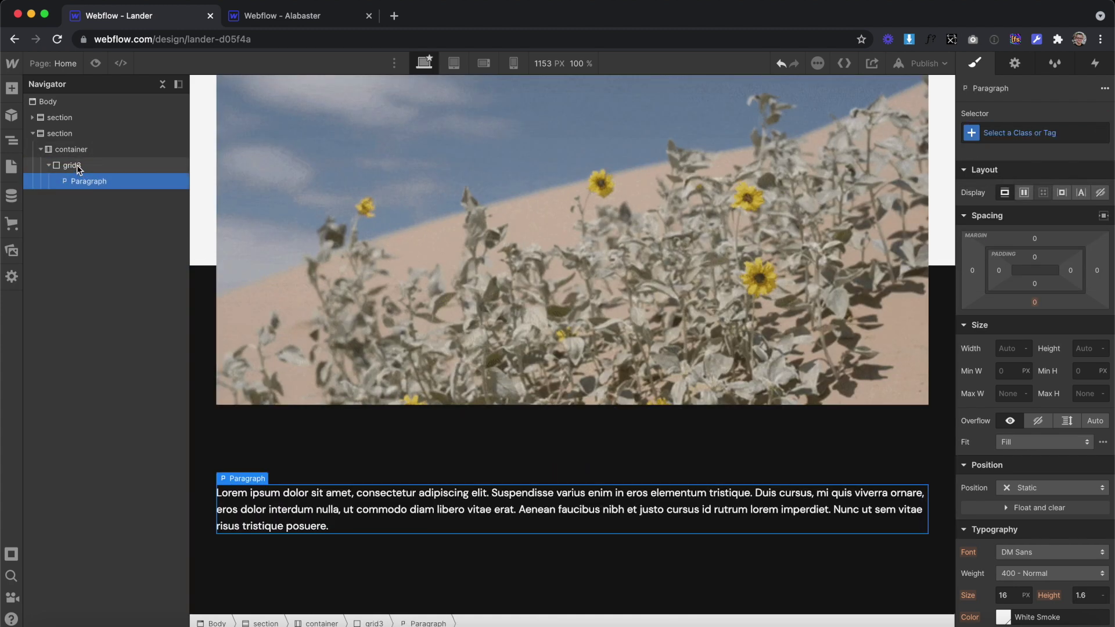
click(73, 166)
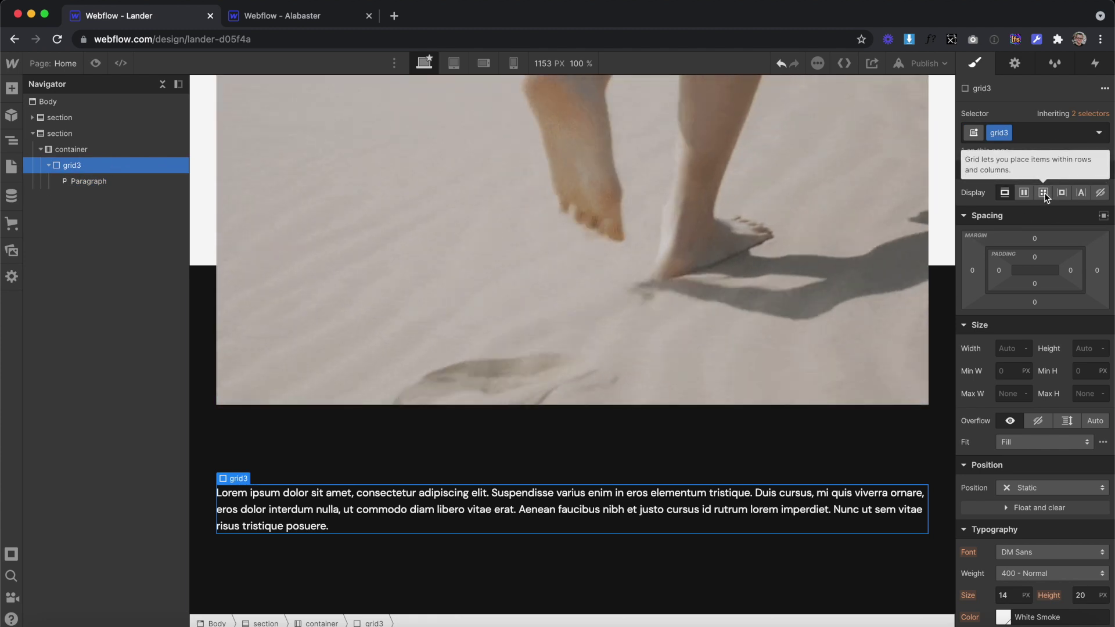
click(1044, 193)
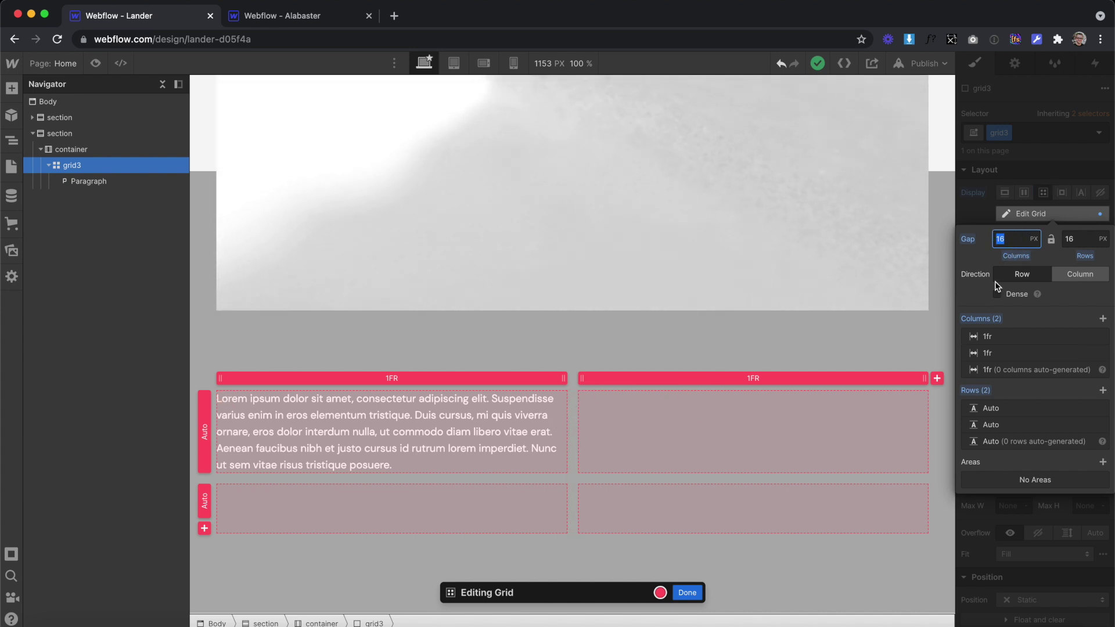
Configure grid3 with a 20 px column gap, an 80 px row gap, three 1fr columns and a single row
text(20)
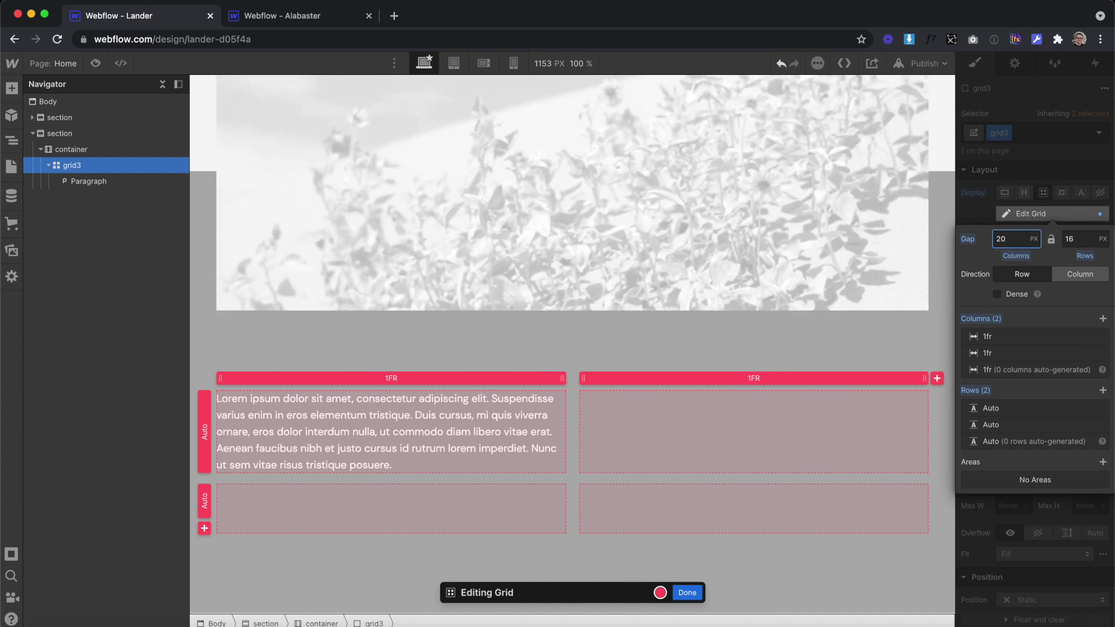
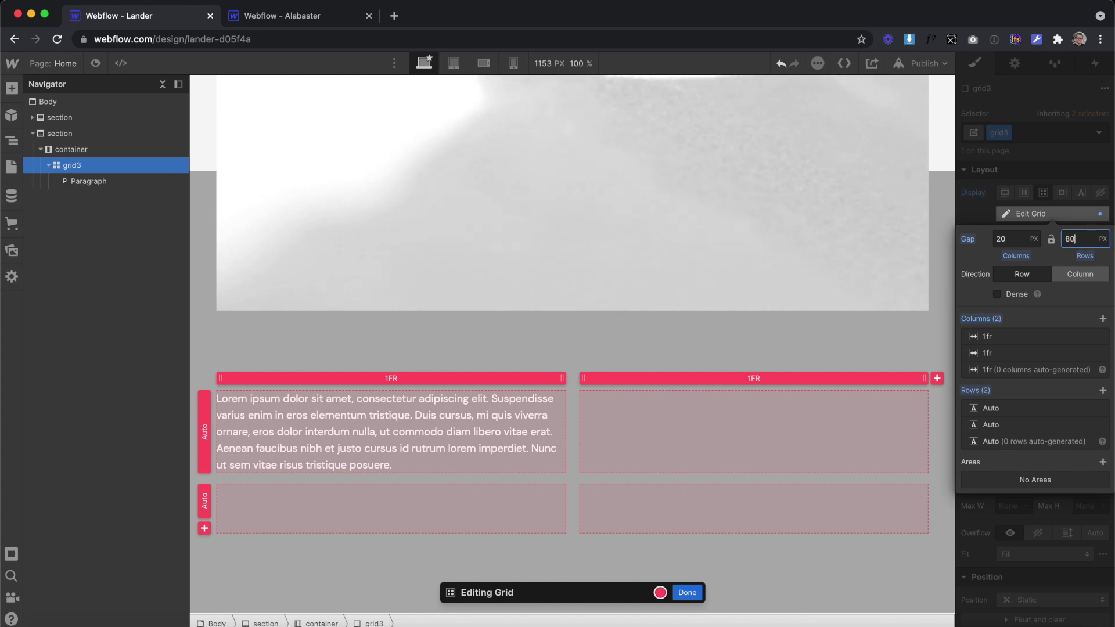
key(Return)
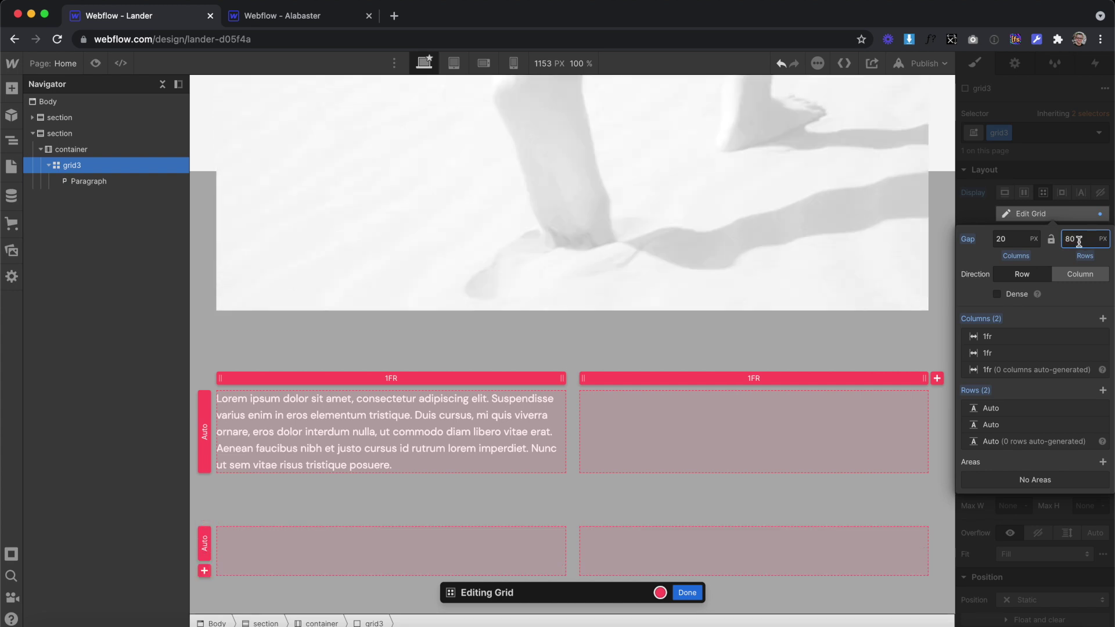
click(1102, 319)
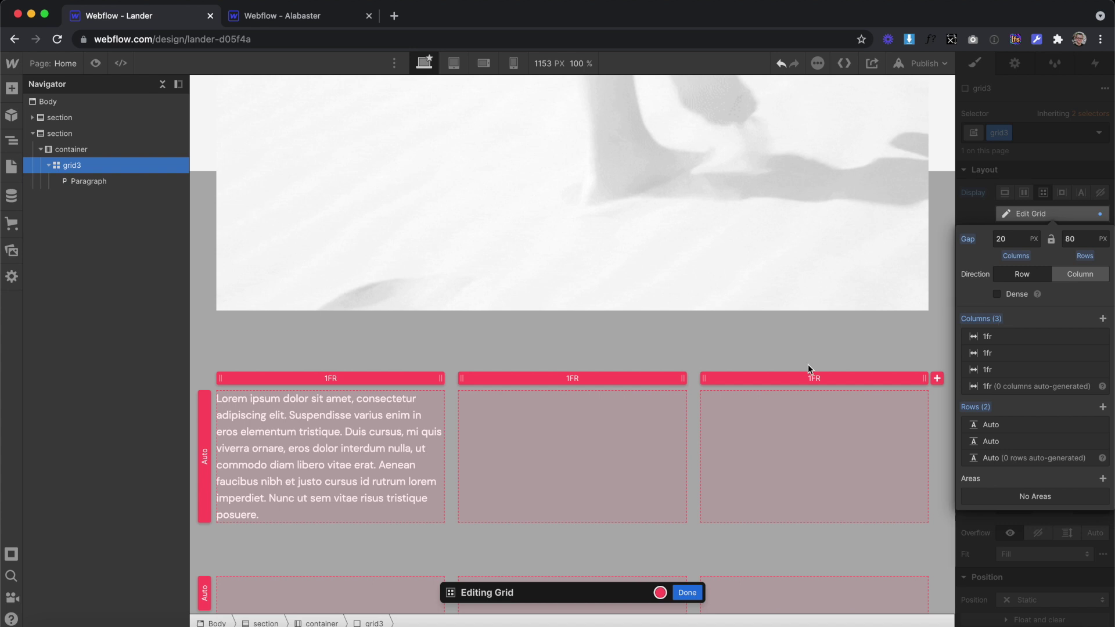
scroll(814, 405, down, 3)
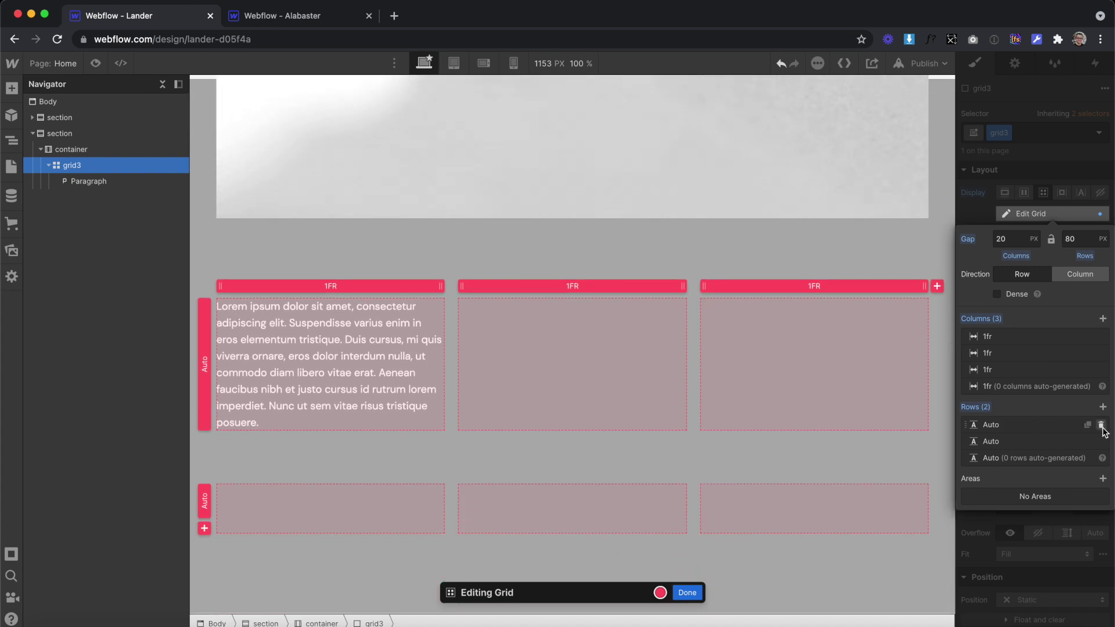
click(1100, 425)
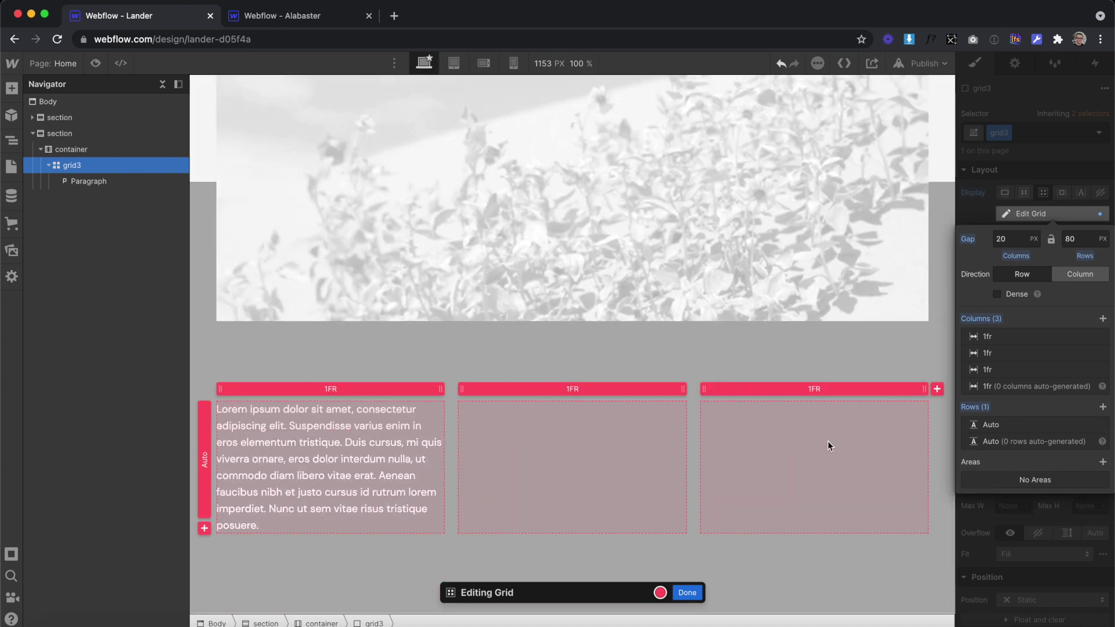
click(983, 203)
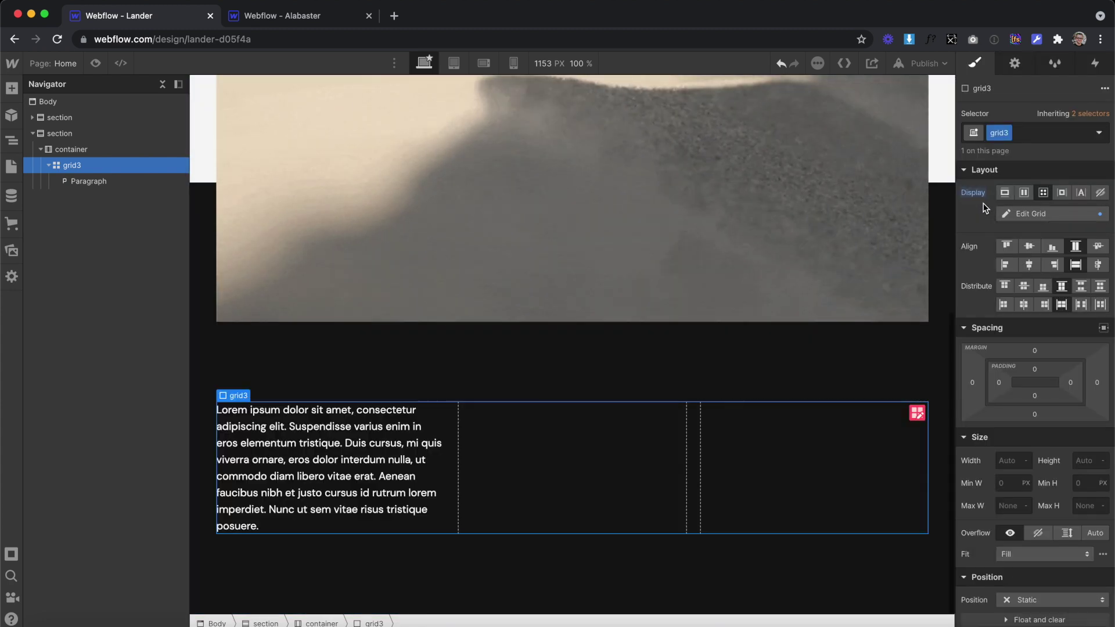
Place the quote.svg asset in grid3 before the paragraph
click(359, 448)
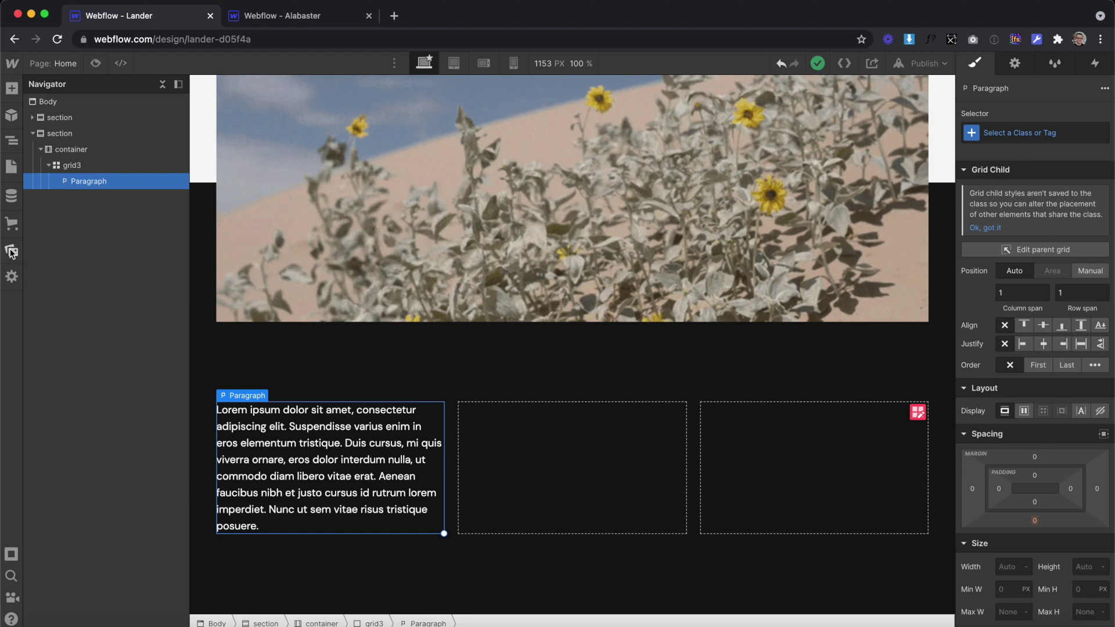
click(11, 252)
drag(102, 360, 246, 427)
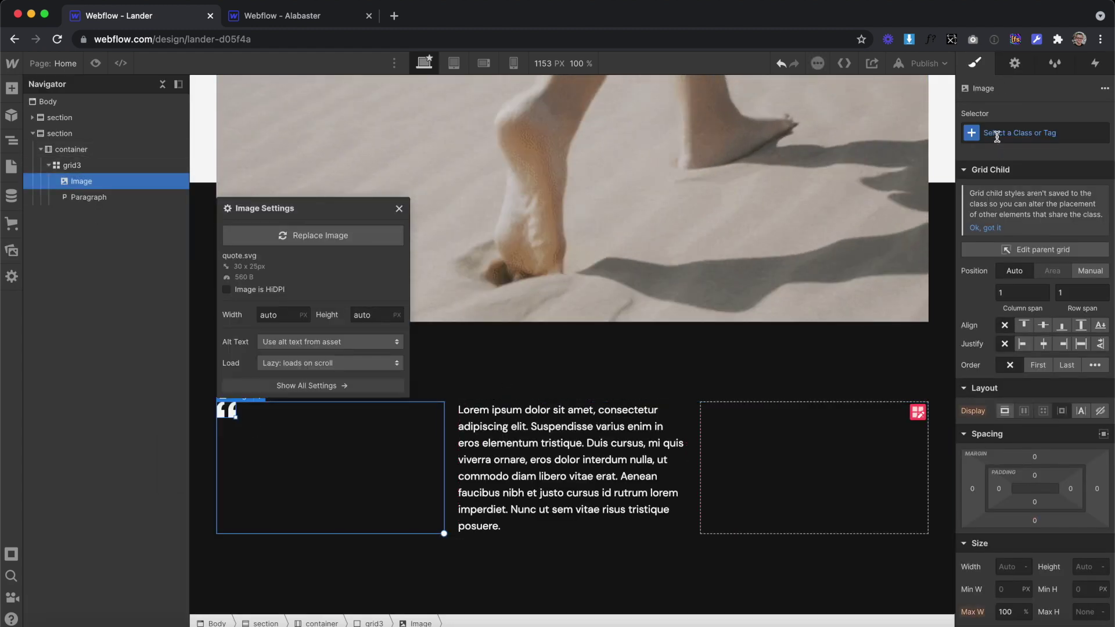
Assign the new class "quote" to the quote image and set its bottom margin to 32 px
click(997, 135)
text(quote)
key(Return)
click(1008, 569)
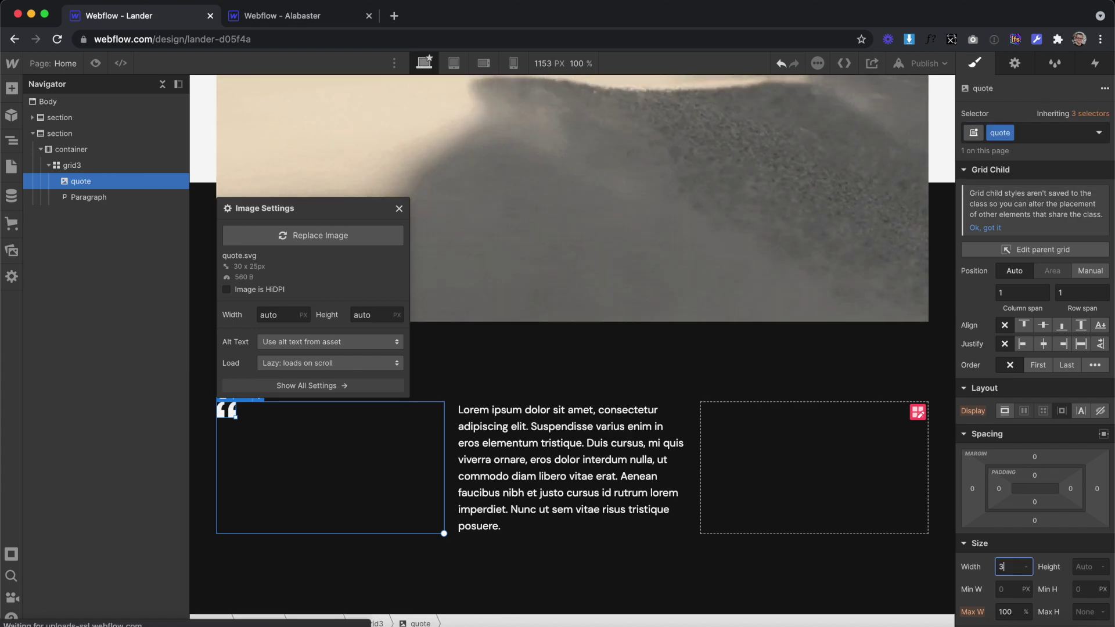
click(1035, 520)
text(32)
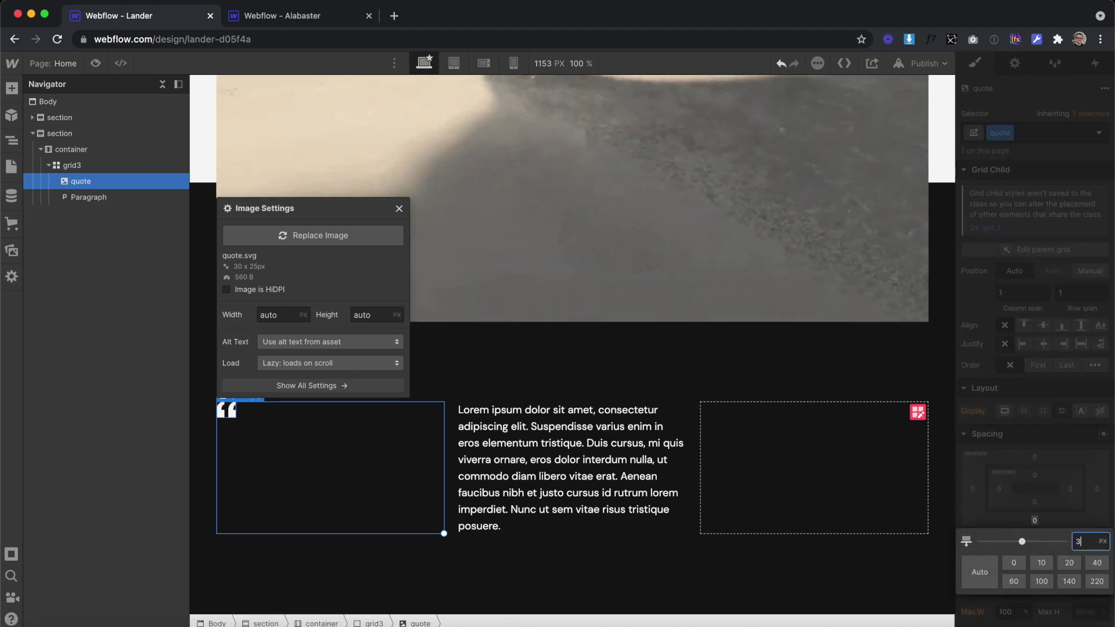
key(Return)
click(467, 489)
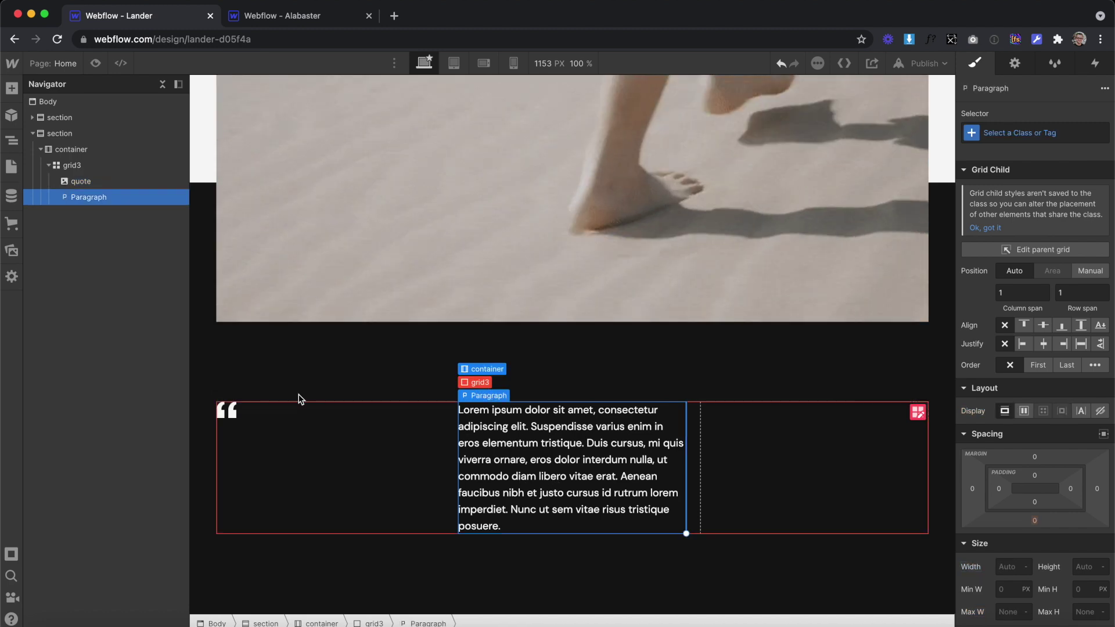
click(227, 413)
click(529, 451)
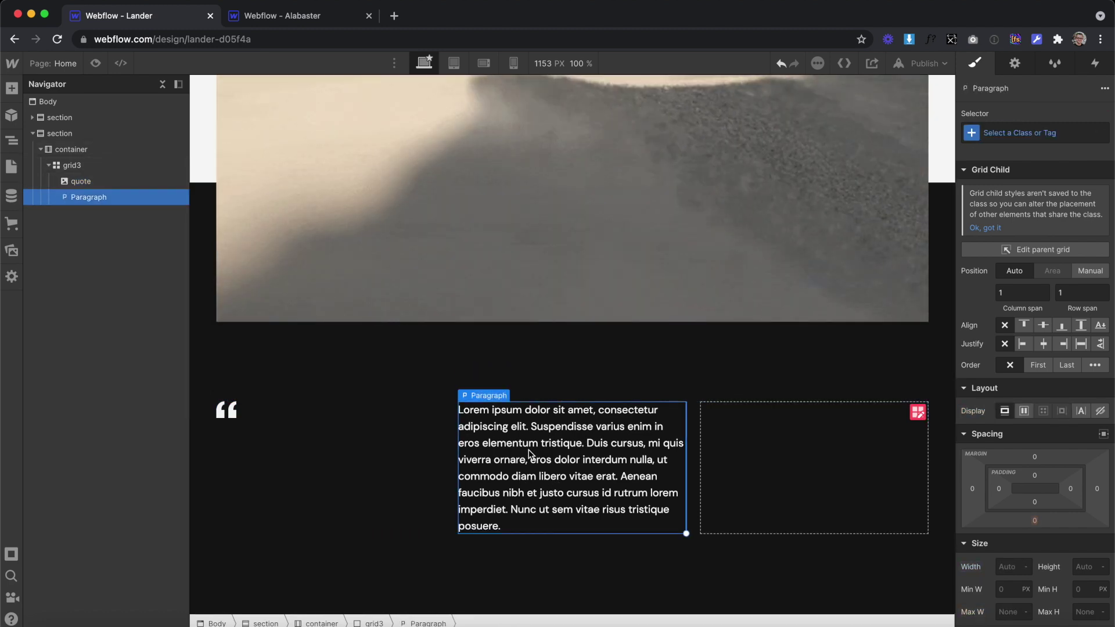
click(259, 435)
click(528, 463)
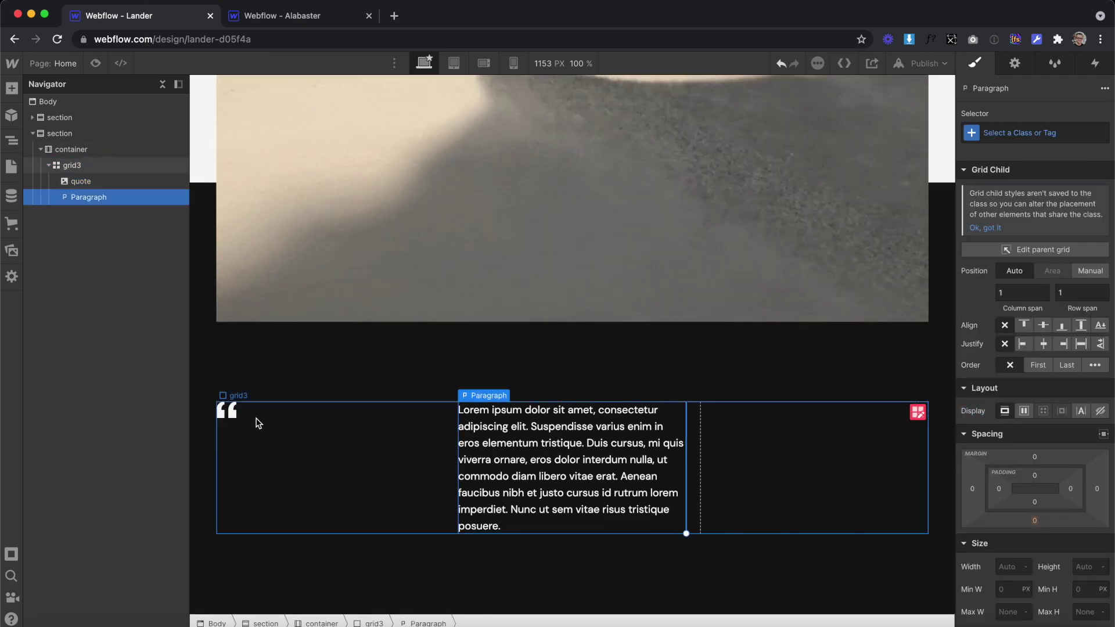
click(234, 418)
key(super+c)
click(99, 171)
key(super+v)
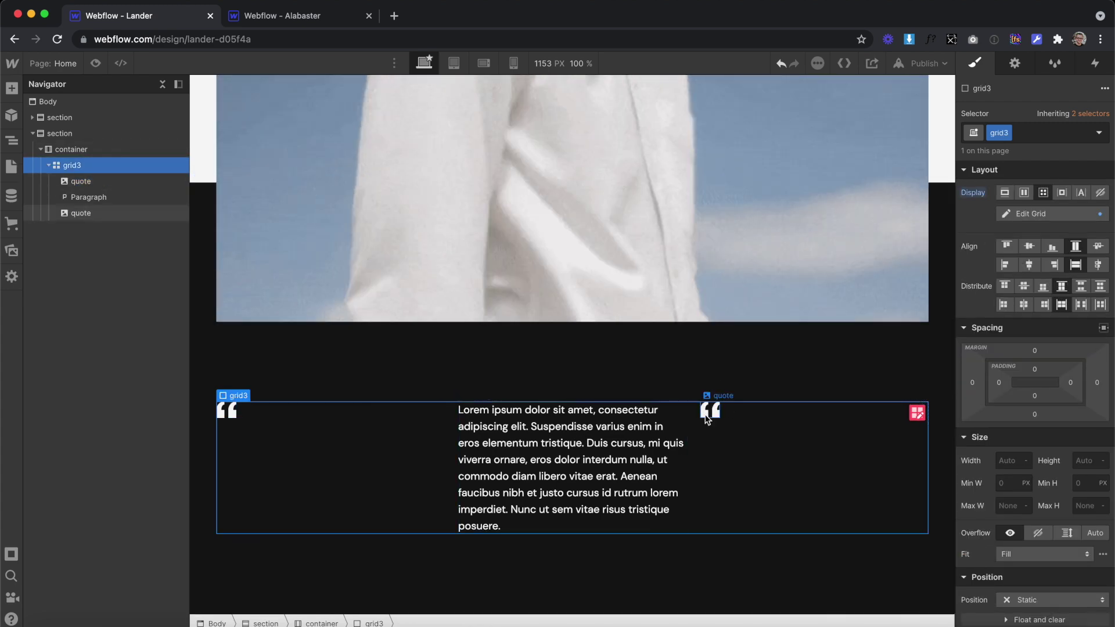
click(575, 464)
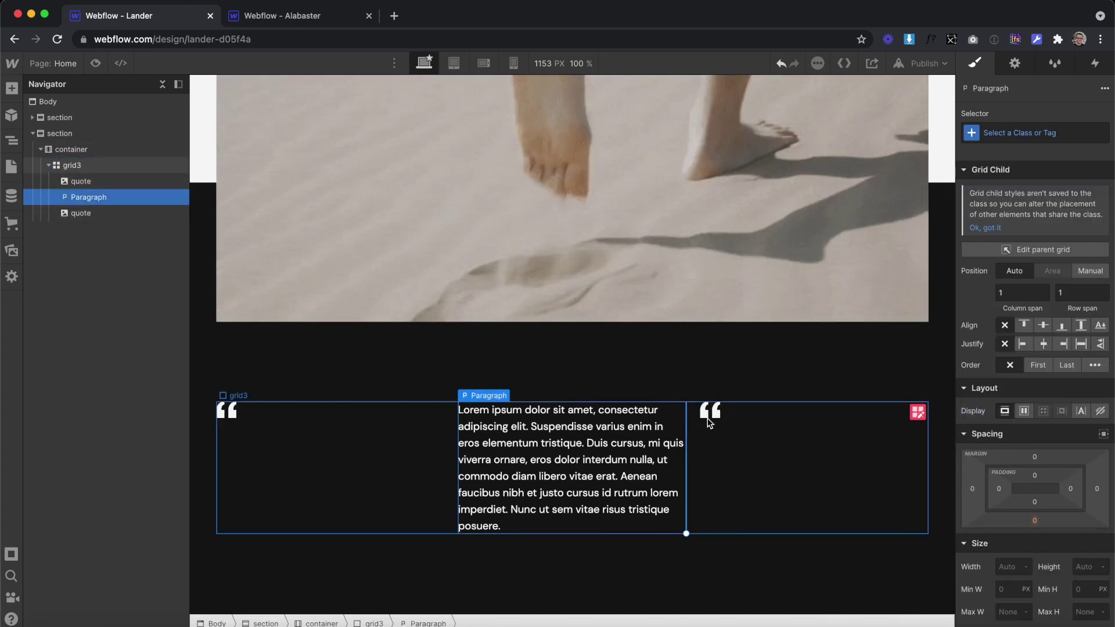
click(744, 451)
key(super+v)
click(390, 514)
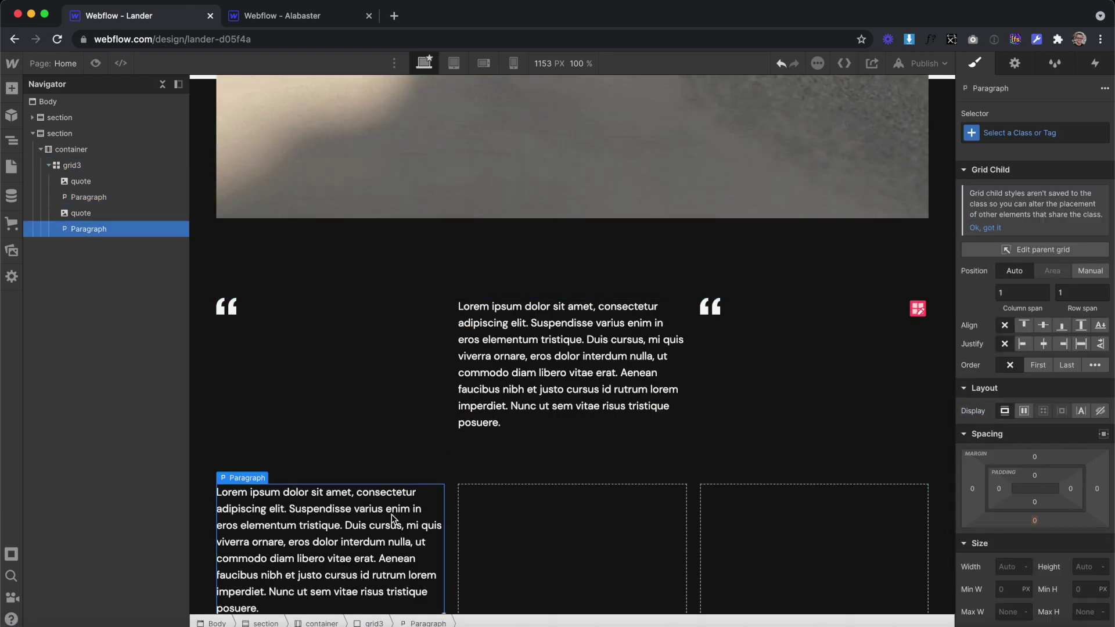
key(Delete)
key(Delete)
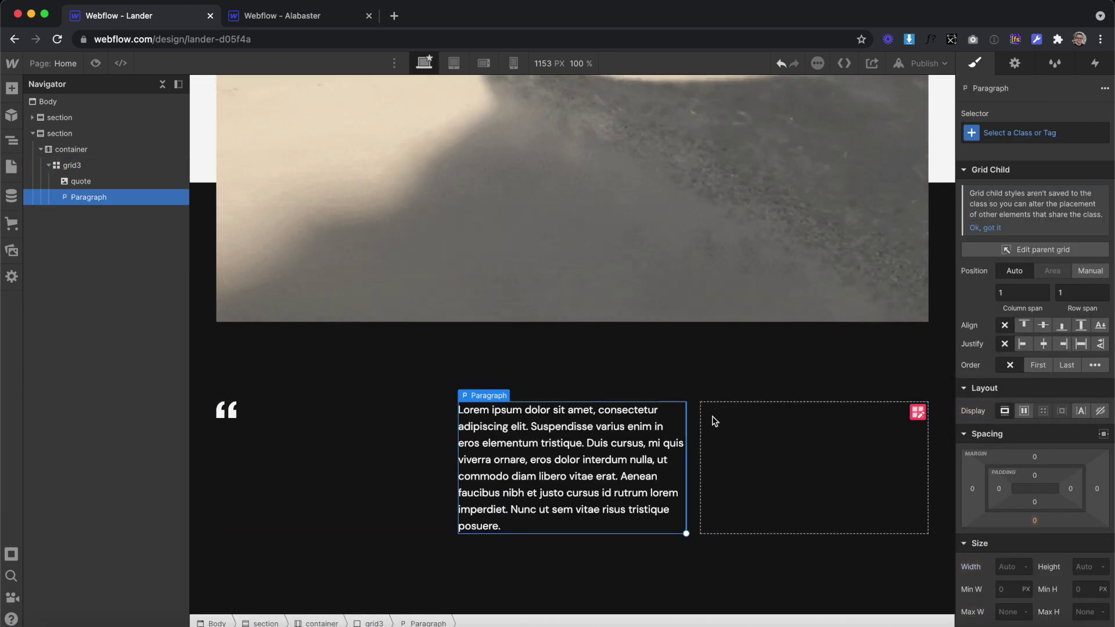
Add a Div Block with the new class "grid3-item" at the start of grid3 and nest the quote image and paragraph inside it
click(12, 88)
drag(50, 371, 317, 436)
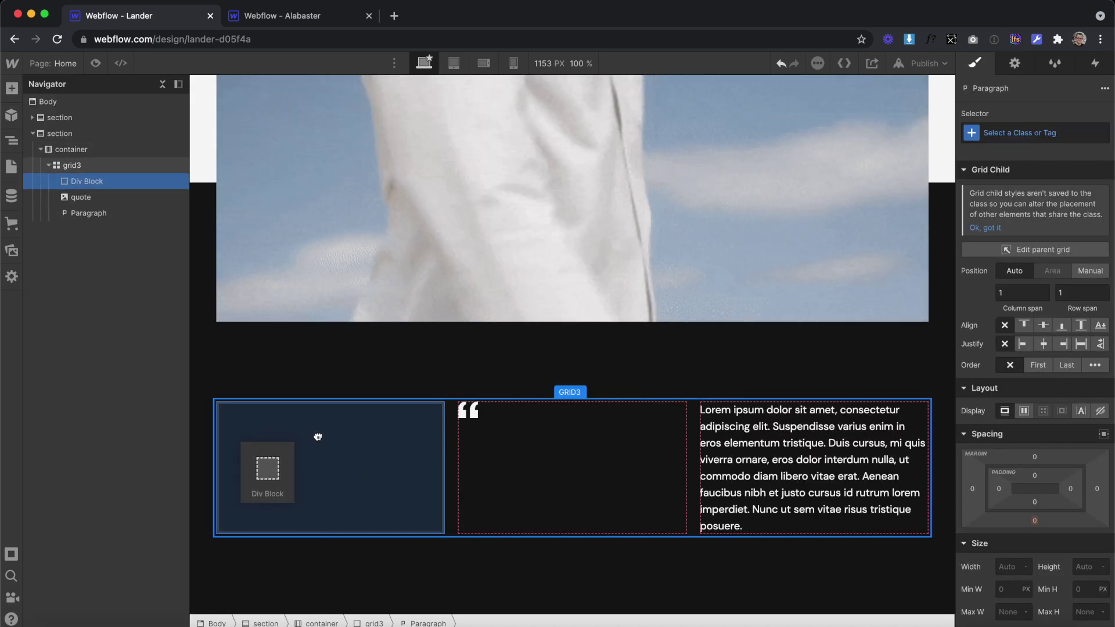
click(1020, 133)
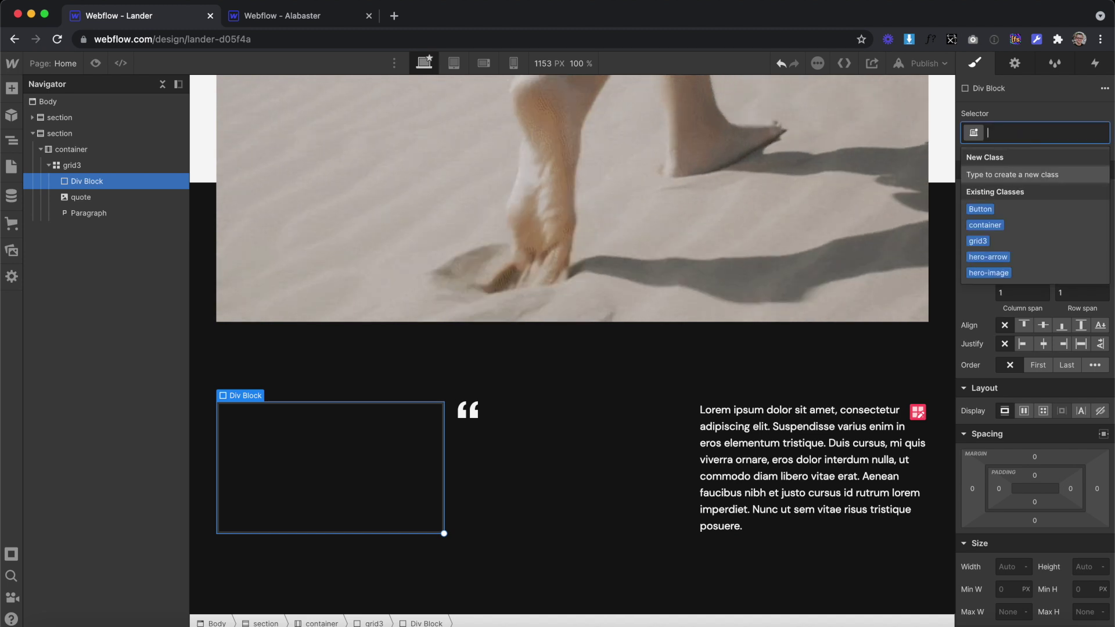
text(grid3-item)
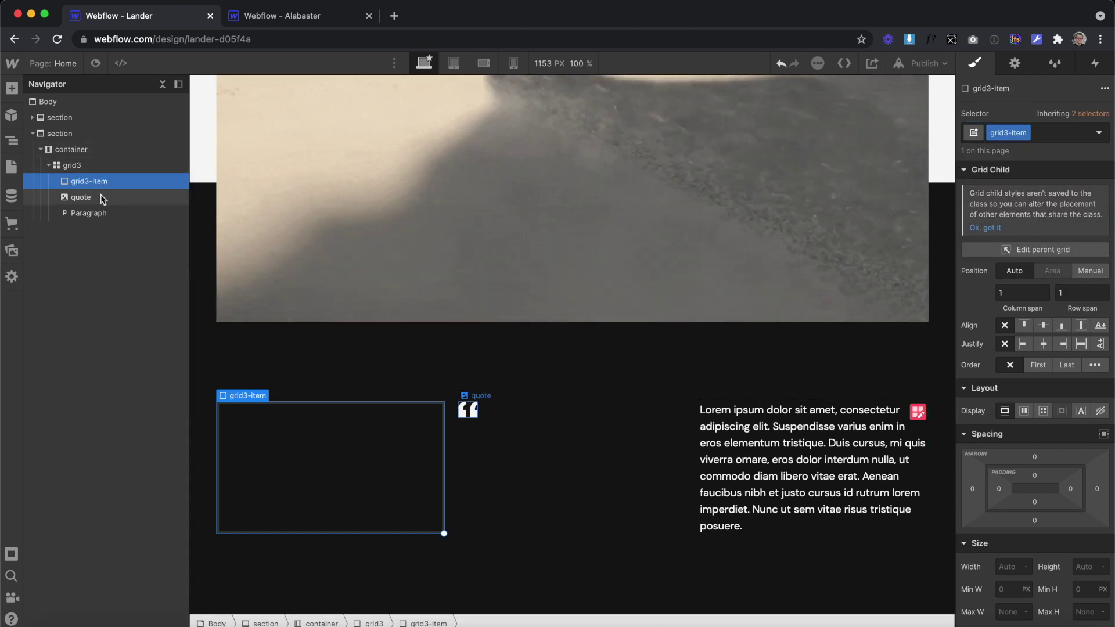
drag(102, 199, 125, 213)
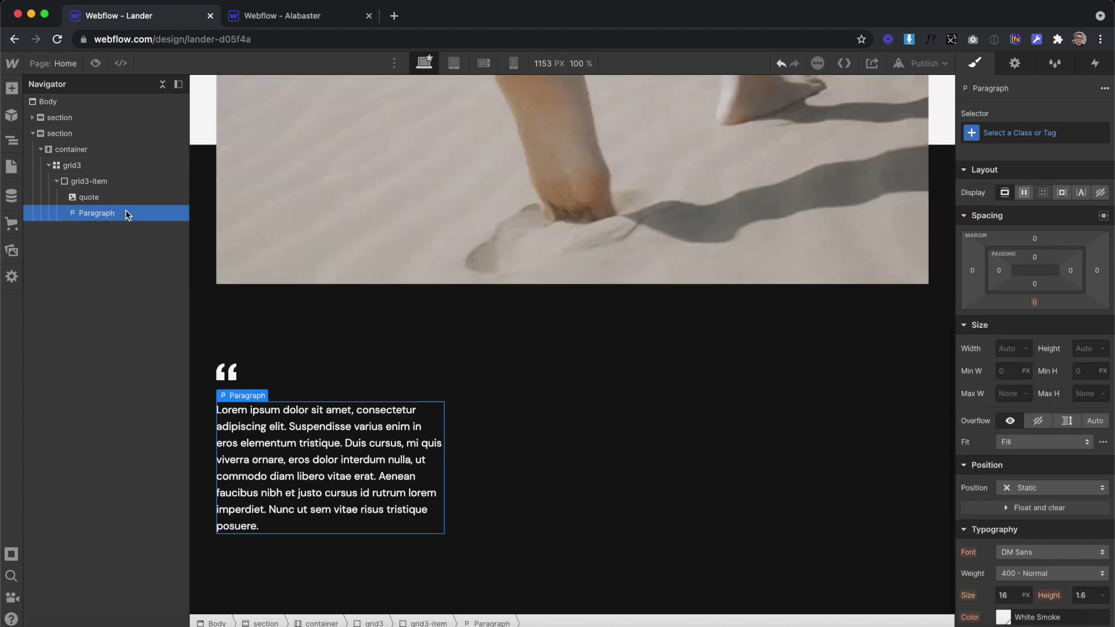
Replace the placeholder paragraph in grid3-item with the first testimonial's text and attribution, copied from the Alabaster project
key(ctrl+Tab)
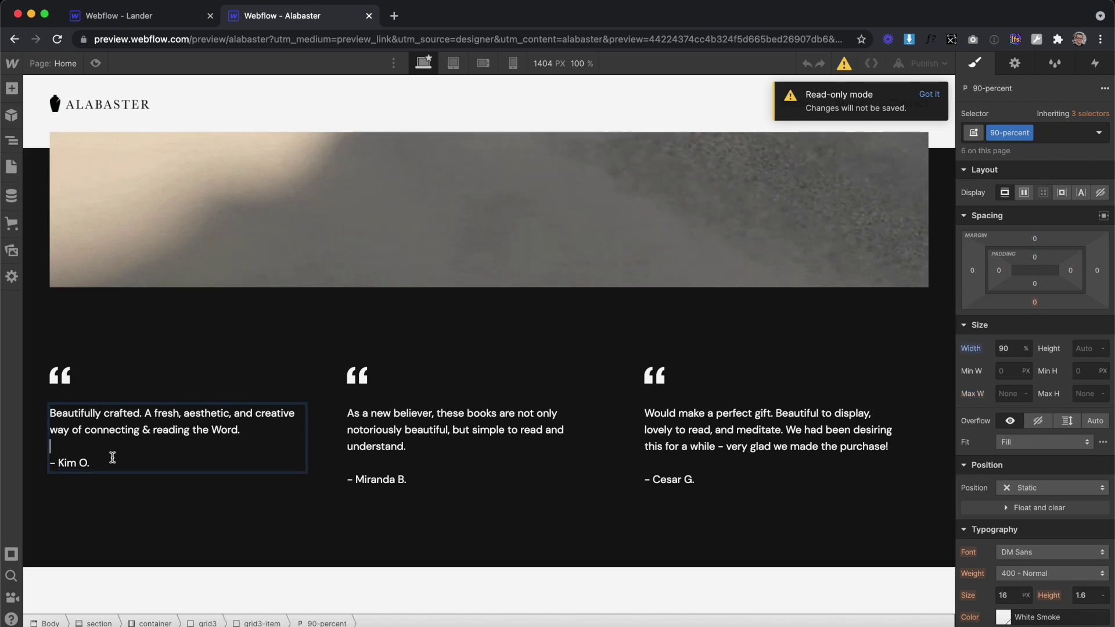
drag(44, 426, 32, 388)
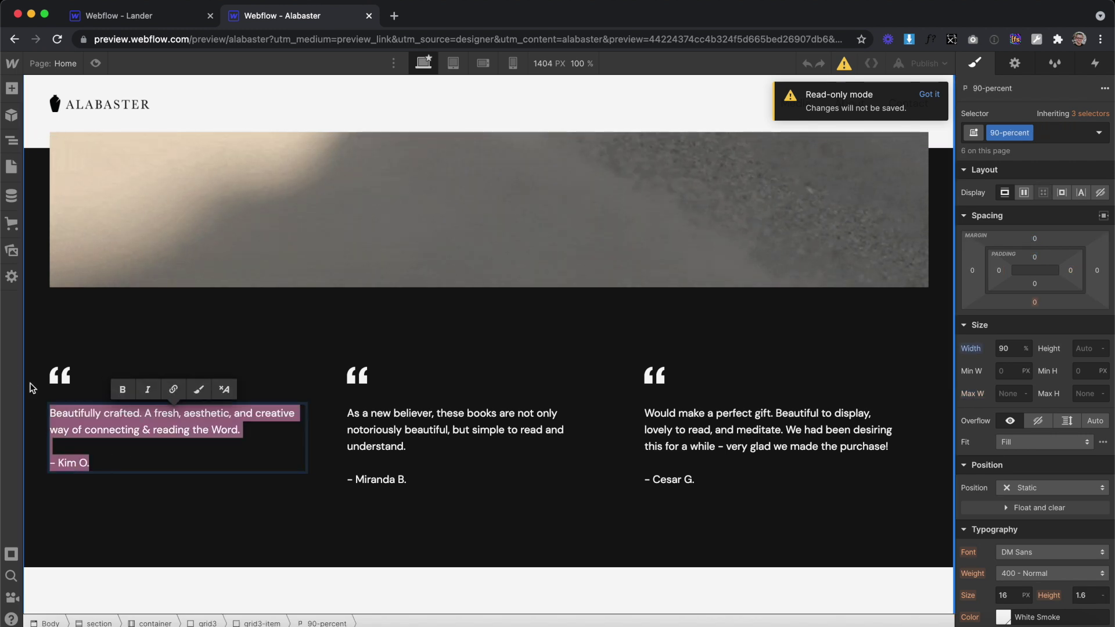
click(114, 26)
drag(293, 540, 209, 424)
key(ctrl+v)
click(609, 485)
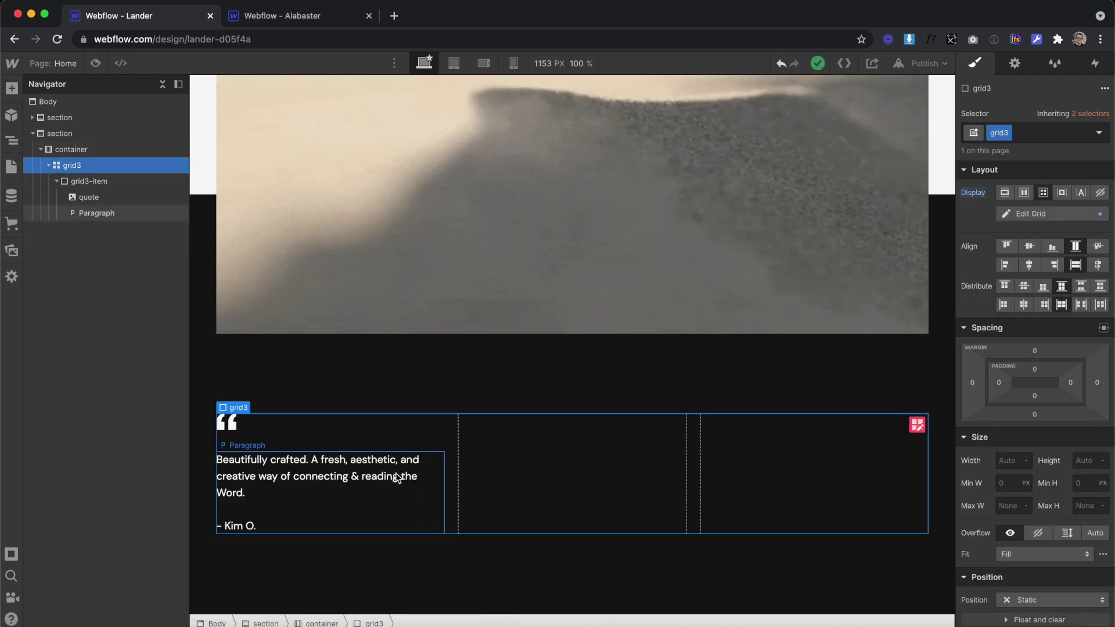
Assign the new class "90-percent" to the testimonial paragraph and set its width to 90%
click(395, 476)
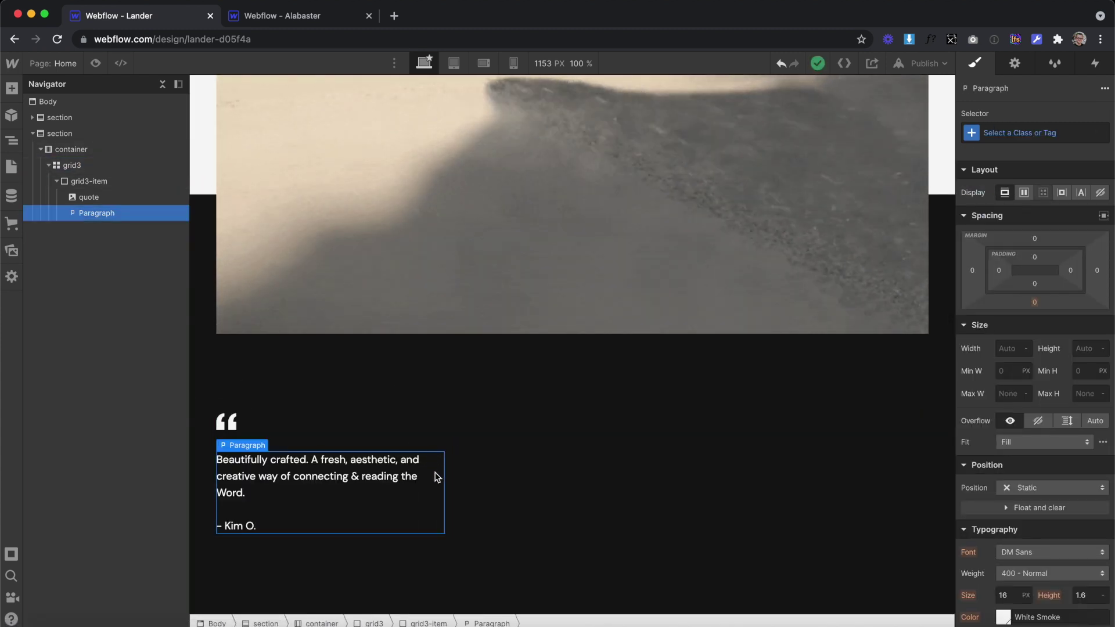
click(1003, 133)
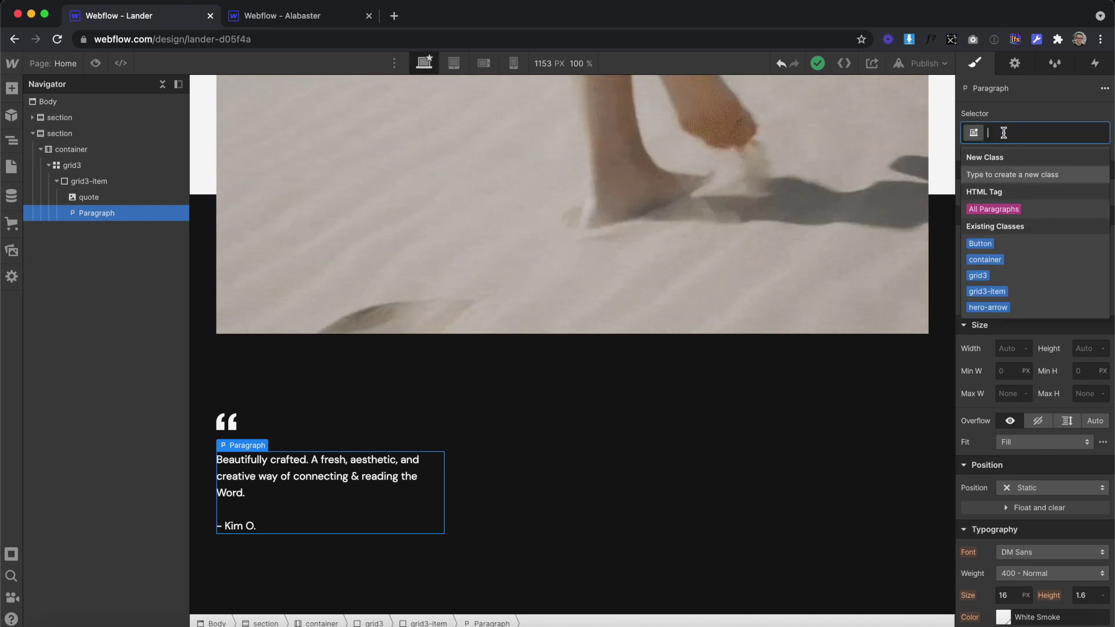
text(90-percent)
key(Return)
click(1013, 347)
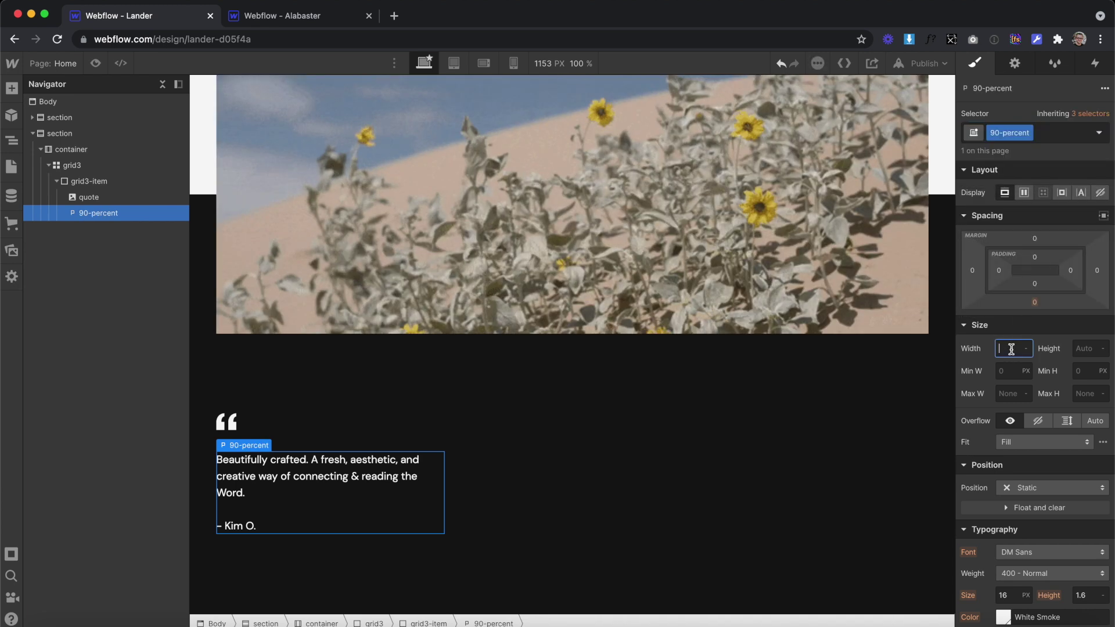
text(90%)
key(Return)
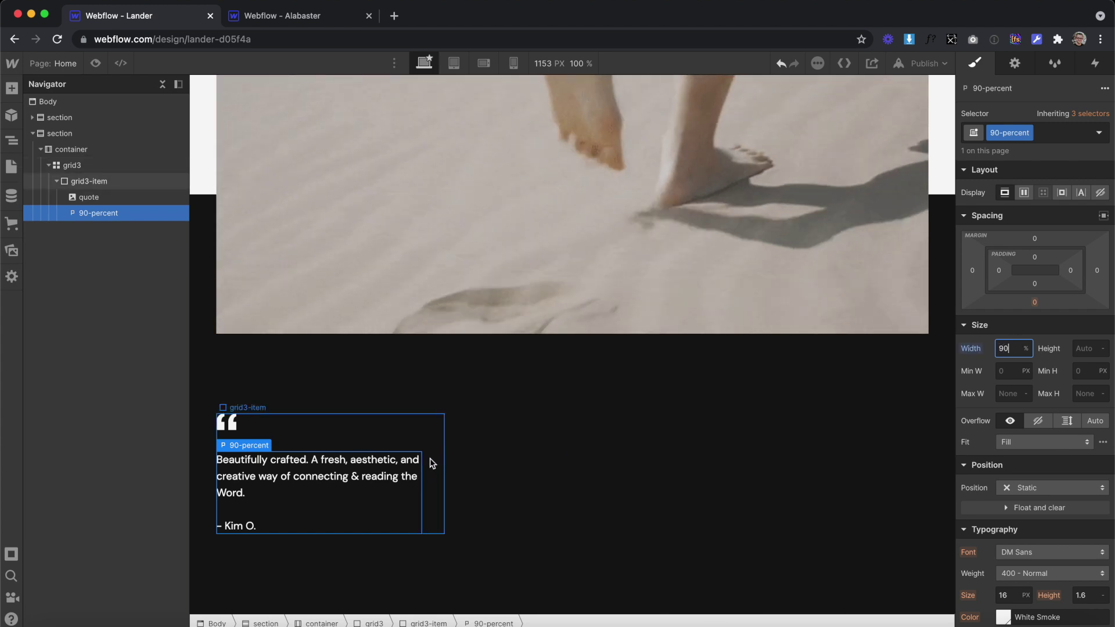
Duplicate the grid3-item block twice to fill all three columns of grid3
click(103, 186)
click(56, 182)
right_click(259, 411)
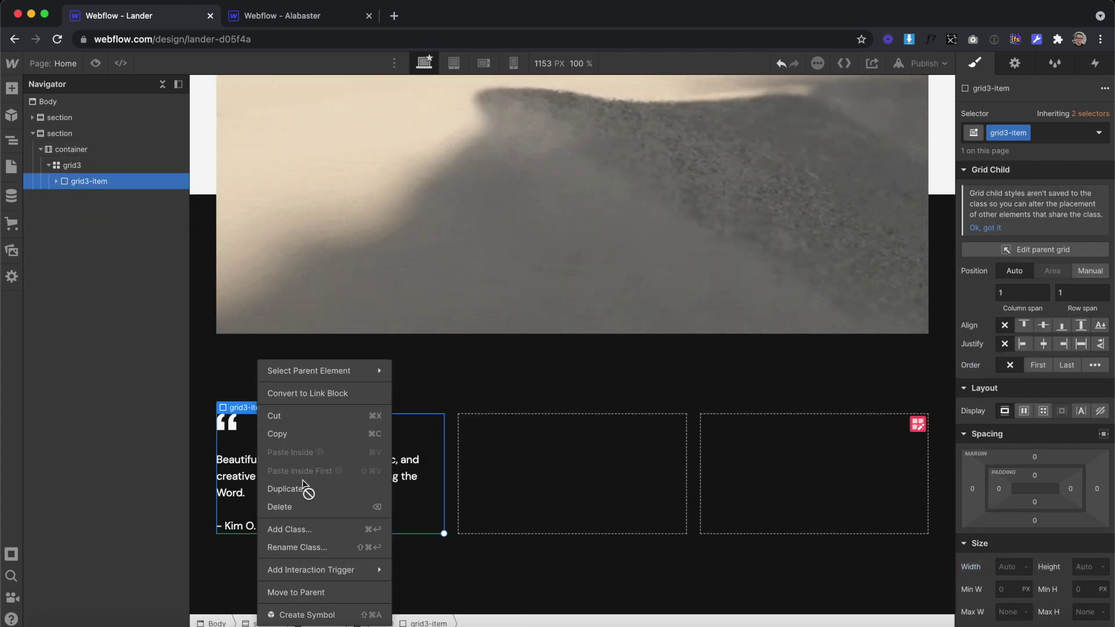
click(287, 489)
right_click(254, 411)
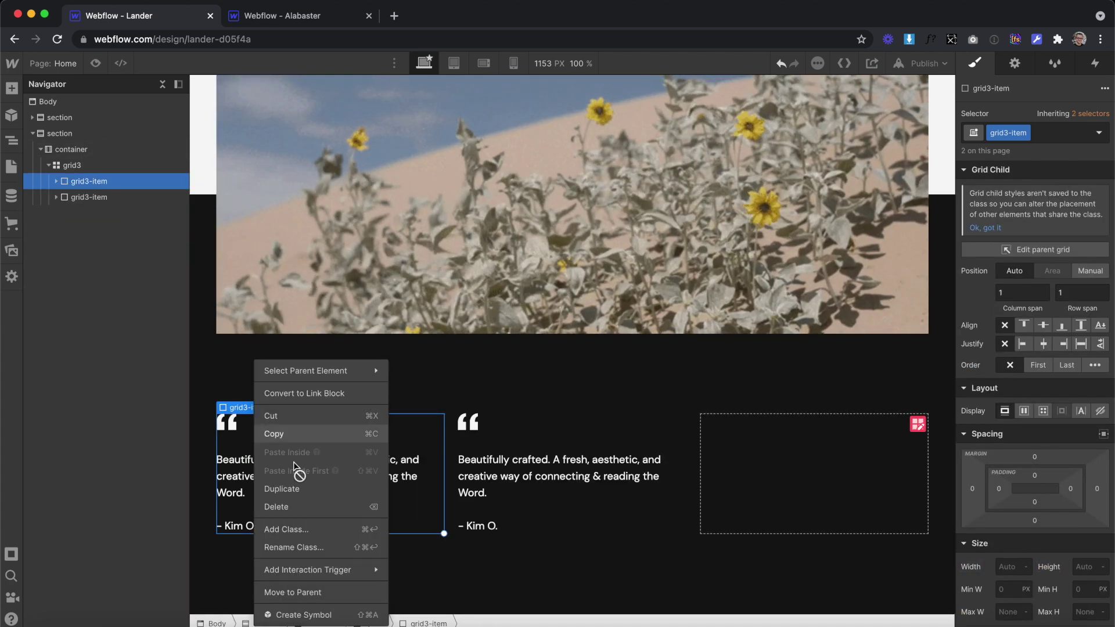
click(309, 489)
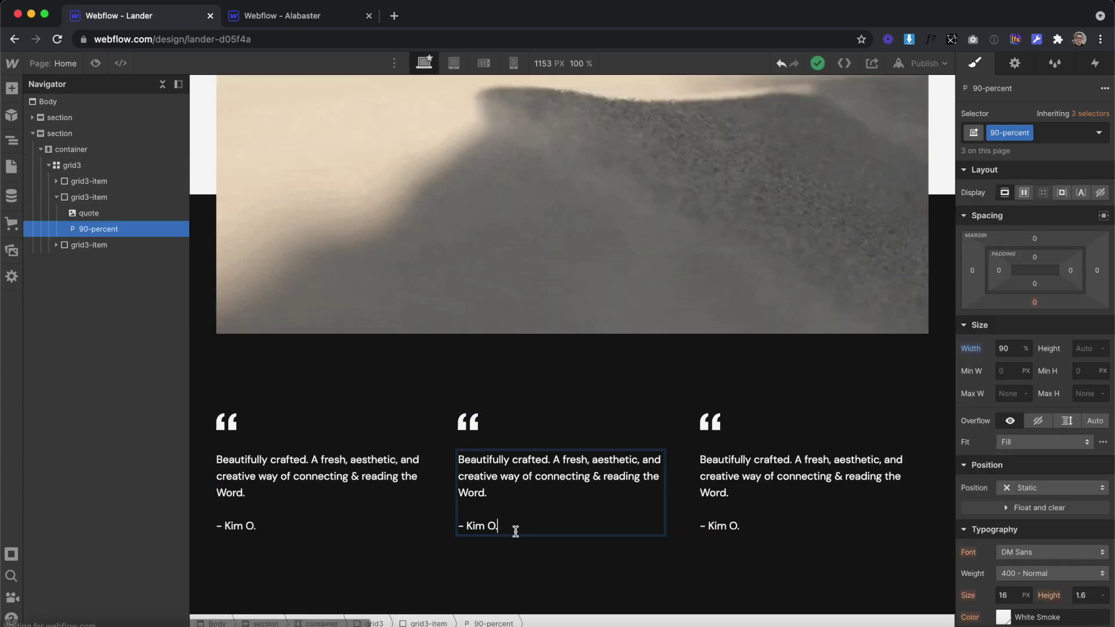
Replace the second and third testimonials with the "As a new believer" and "Would make a perfect gift" quotes, including their author lines
triple_click(513, 525)
key(super+v)
triple_click(720, 525)
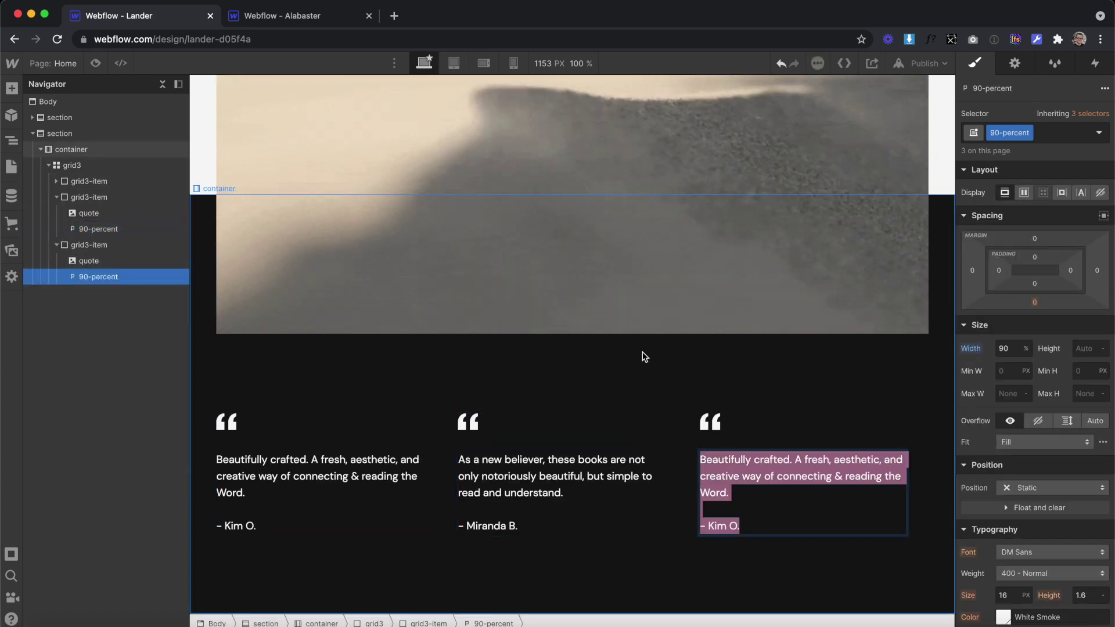
text(Would make a perfect gift. Beautiful to display, lovely to read, and meditate. We had been desiring this for a while - very glad we made the purchase!  - Cesar G.)
click(70, 149)
click(27, 134)
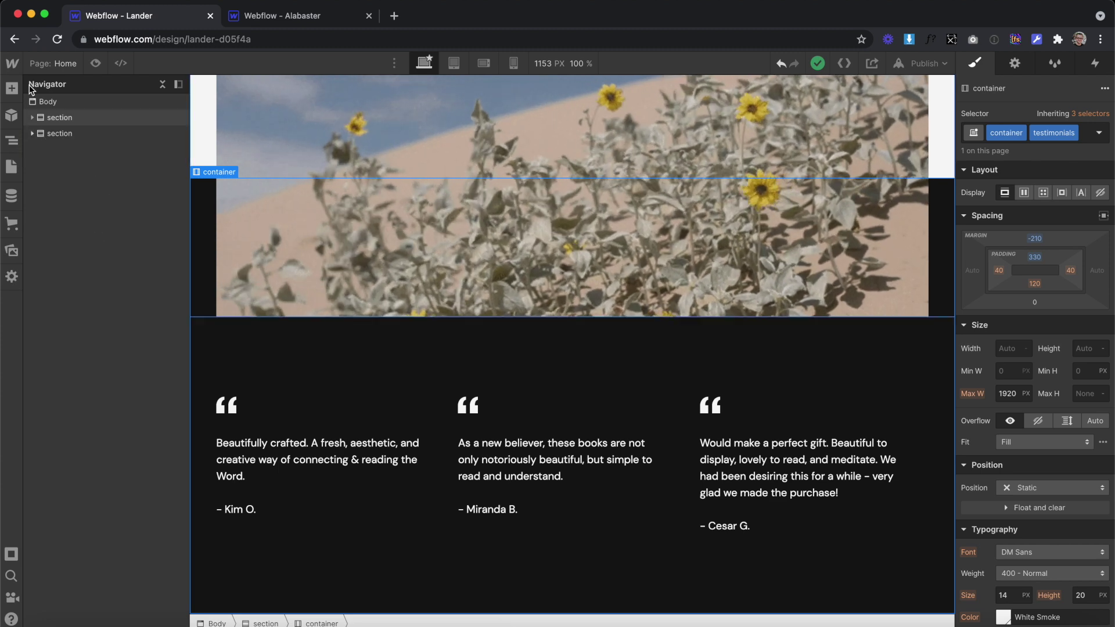
Add a new section after the testimonials section and give it the existing class section
click(12, 88)
drag(61, 238, 105, 168)
click(1013, 133)
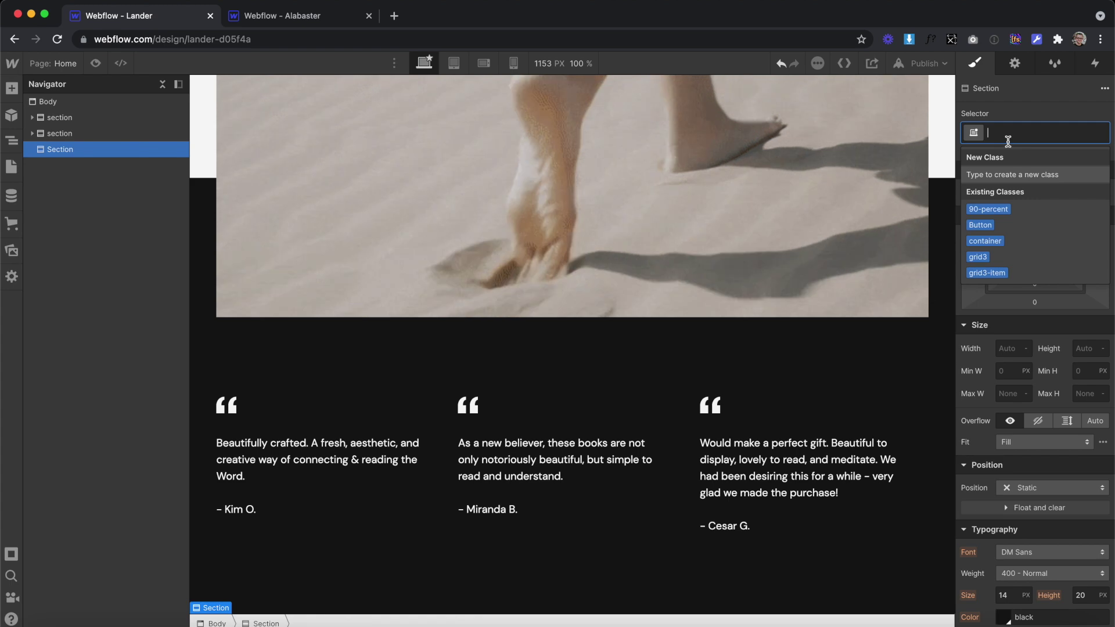
text(sec)
key(Return)
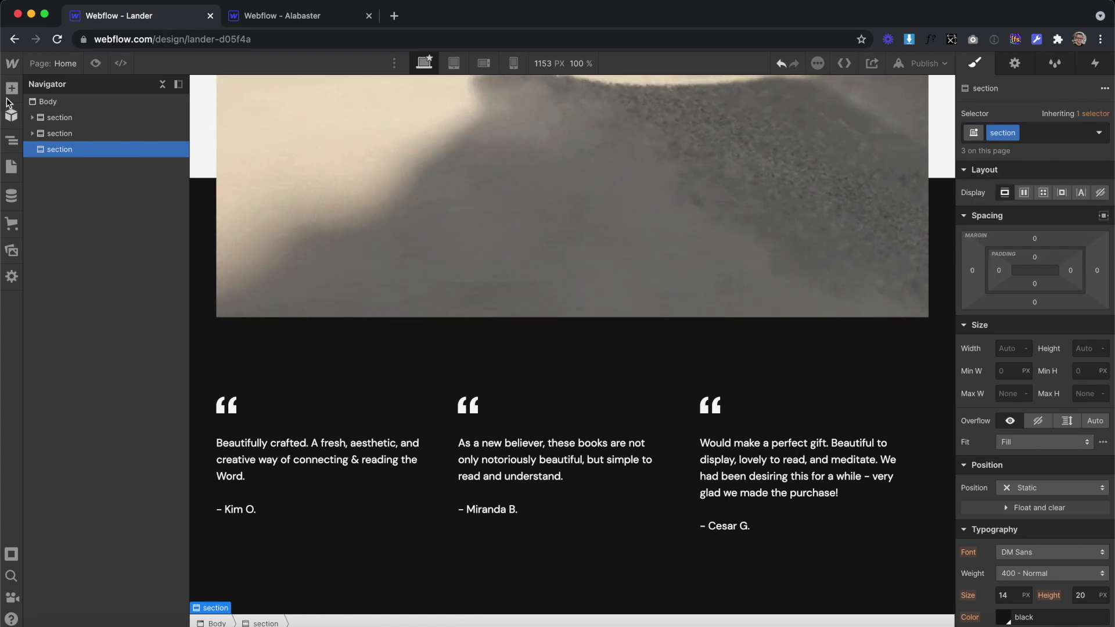
Add a container inside the new section and apply the existing class container to it
click(11, 88)
drag(116, 242, 87, 164)
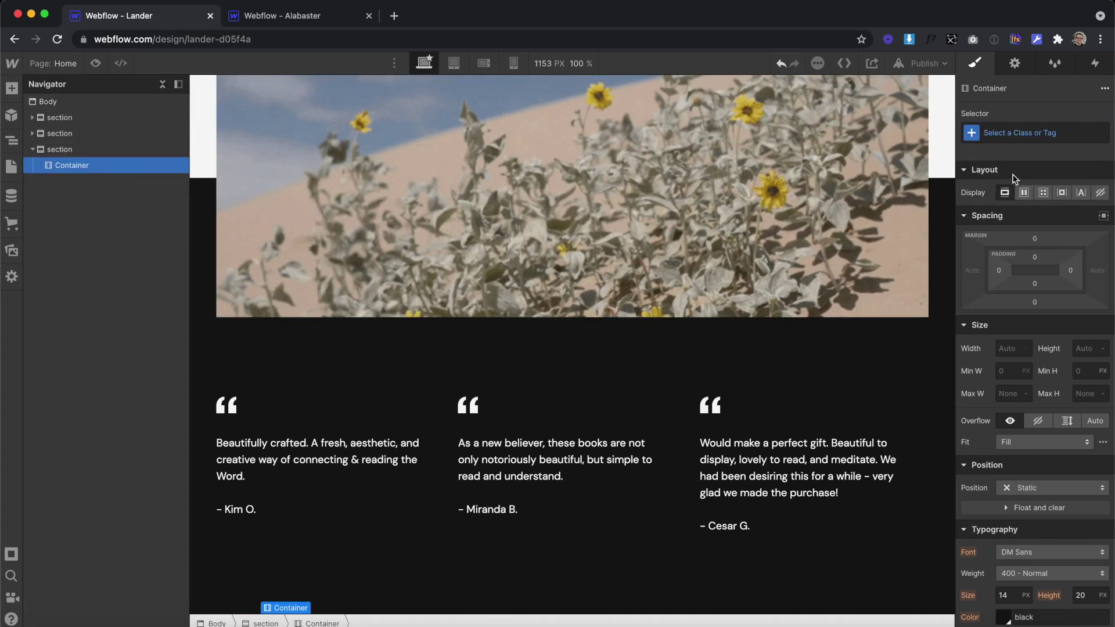
click(1023, 133)
text(conta)
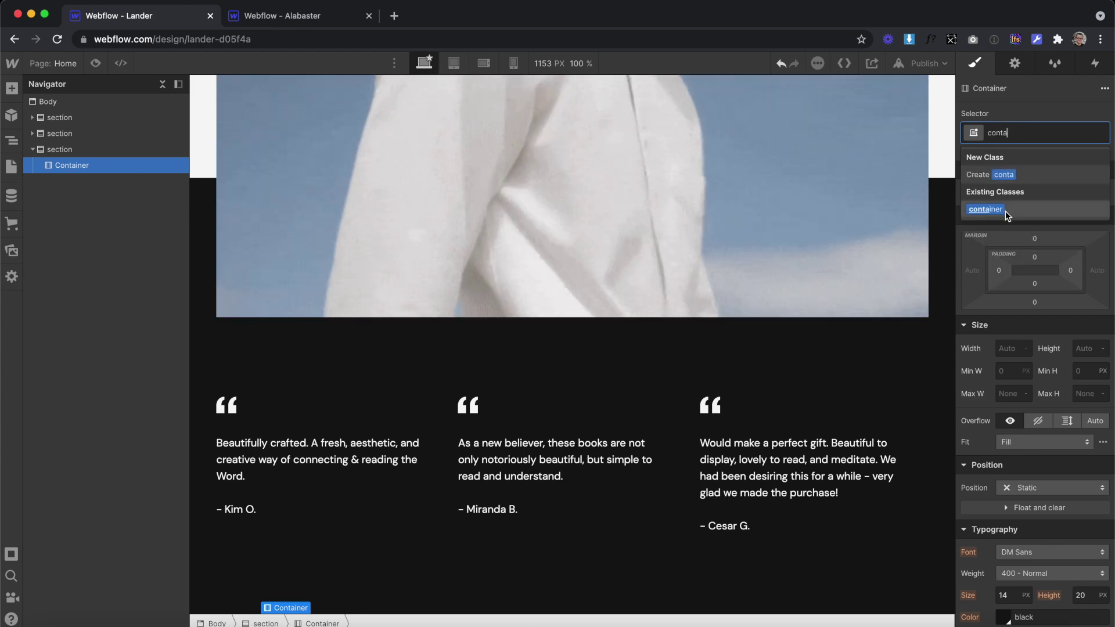
key(Return)
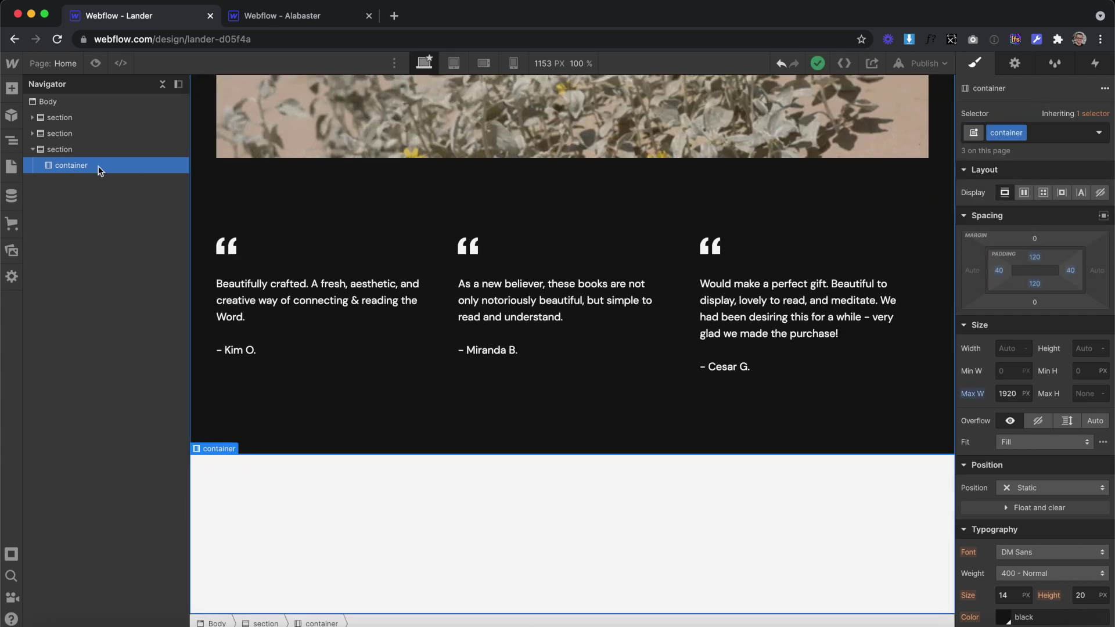
Place a div block inside the new container and create the class grid2 for it
click(10, 92)
drag(52, 367, 349, 566)
click(1043, 133)
text(grid2)
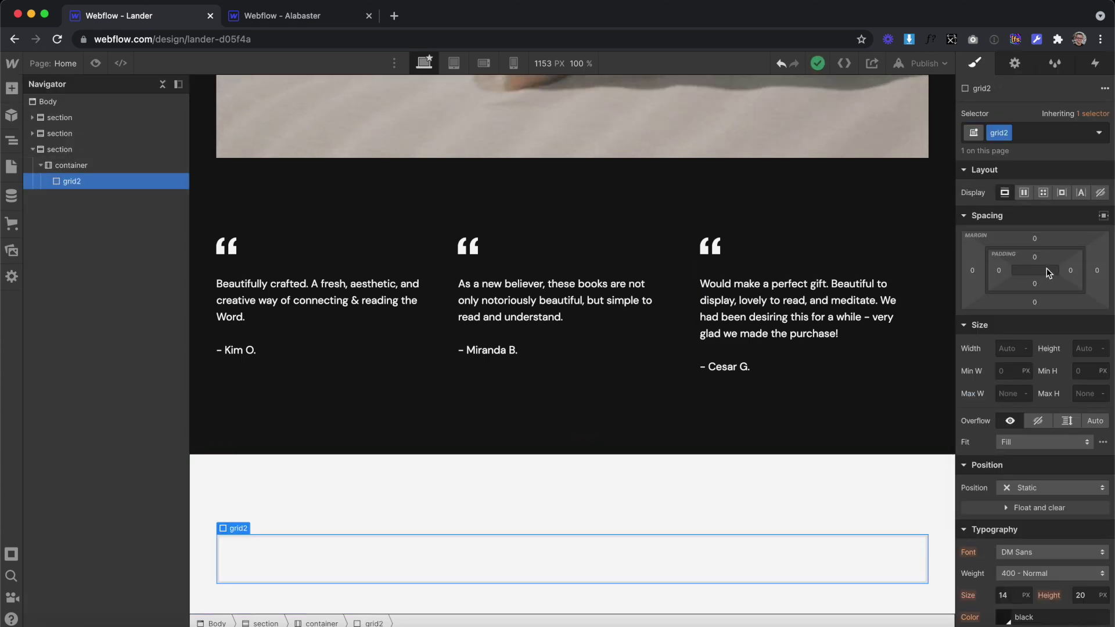
Turn grid2 into a grid with two columns and one row, a 20 px column gap and a 60 px row gap
click(1043, 192)
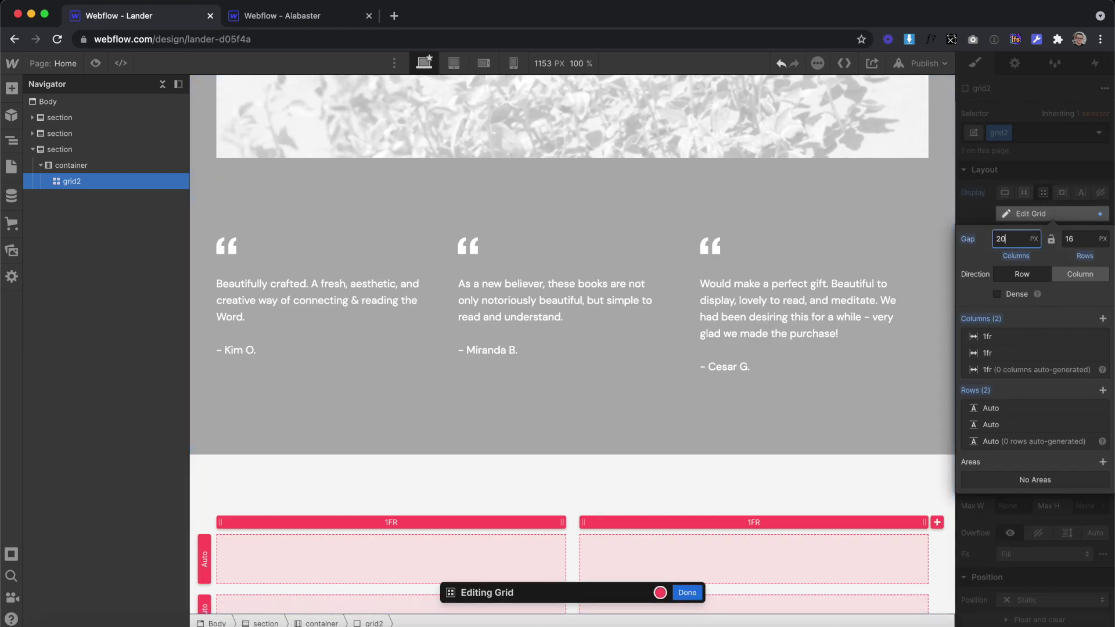
text(60)
scroll(819, 468, down, 3)
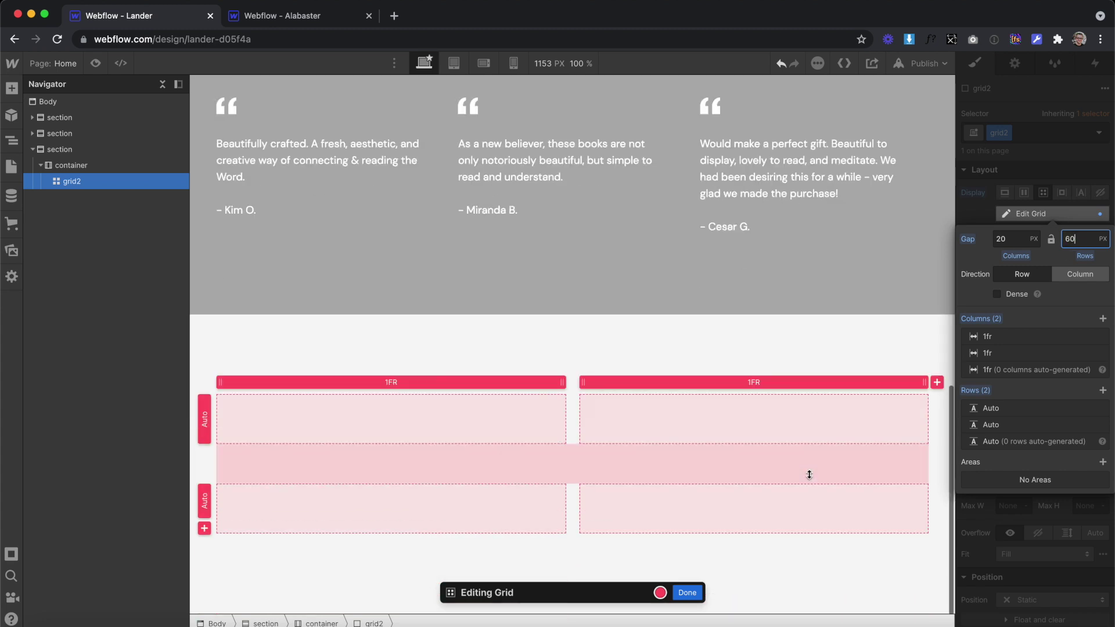
click(1102, 409)
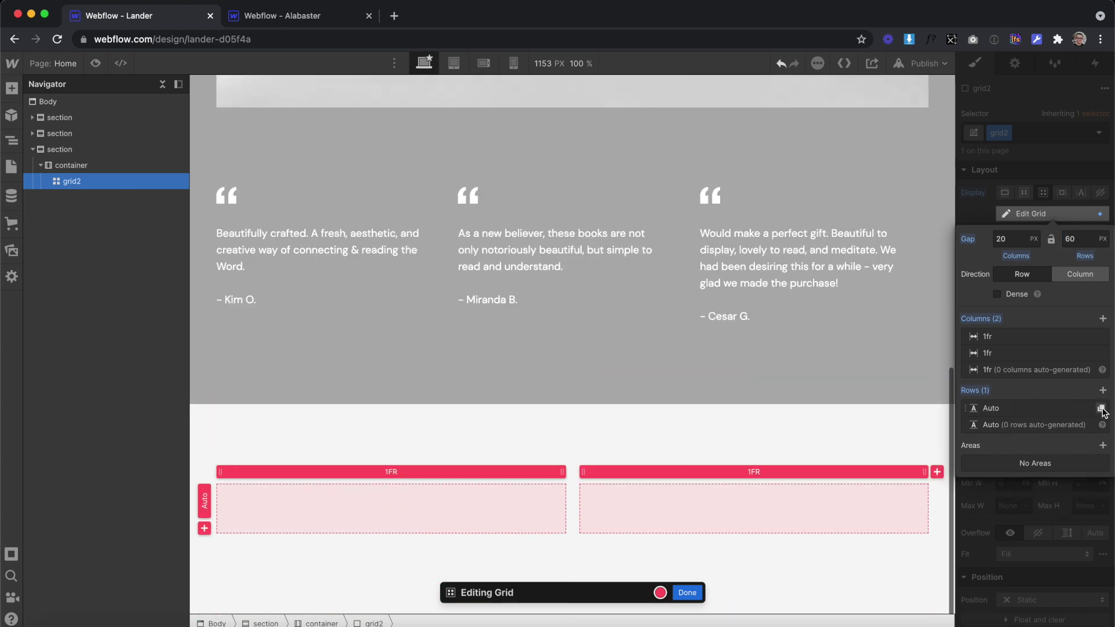
key(Escape)
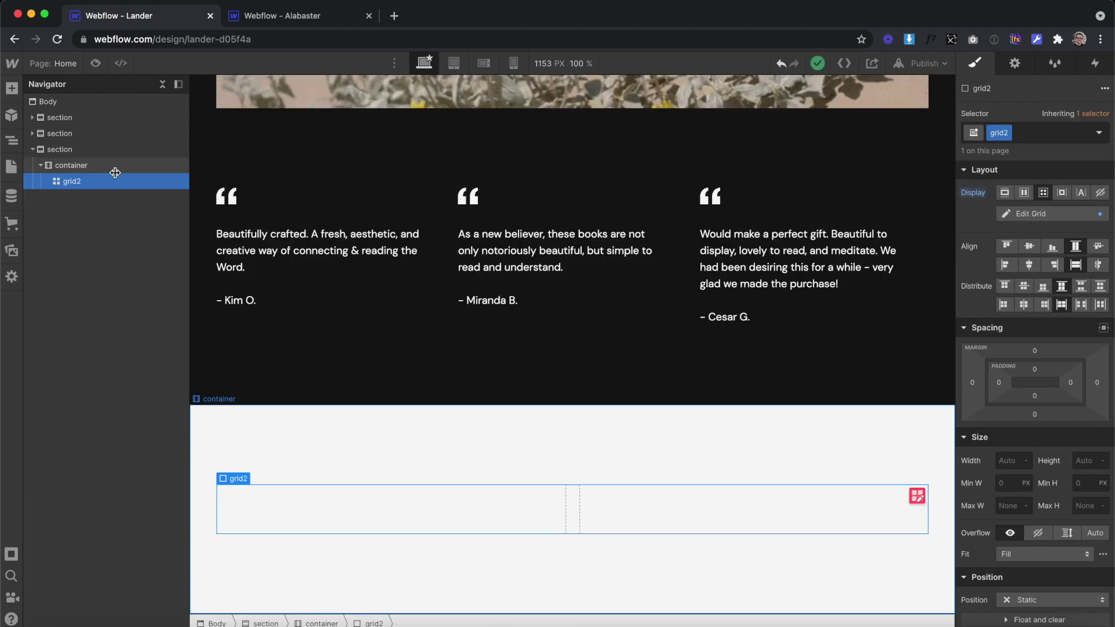
Add a div block with the new class grid2-item to the grid's first cell and duplicate it into the second cell
click(12, 88)
drag(203, 487, 290, 510)
click(1014, 128)
text(grid)
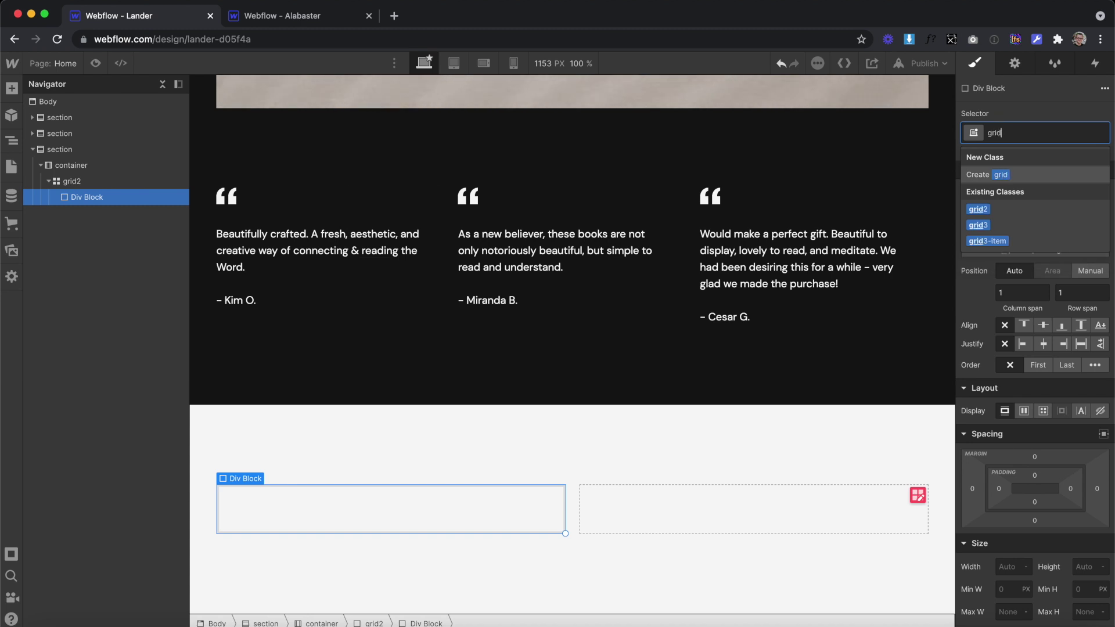
text(2-item)
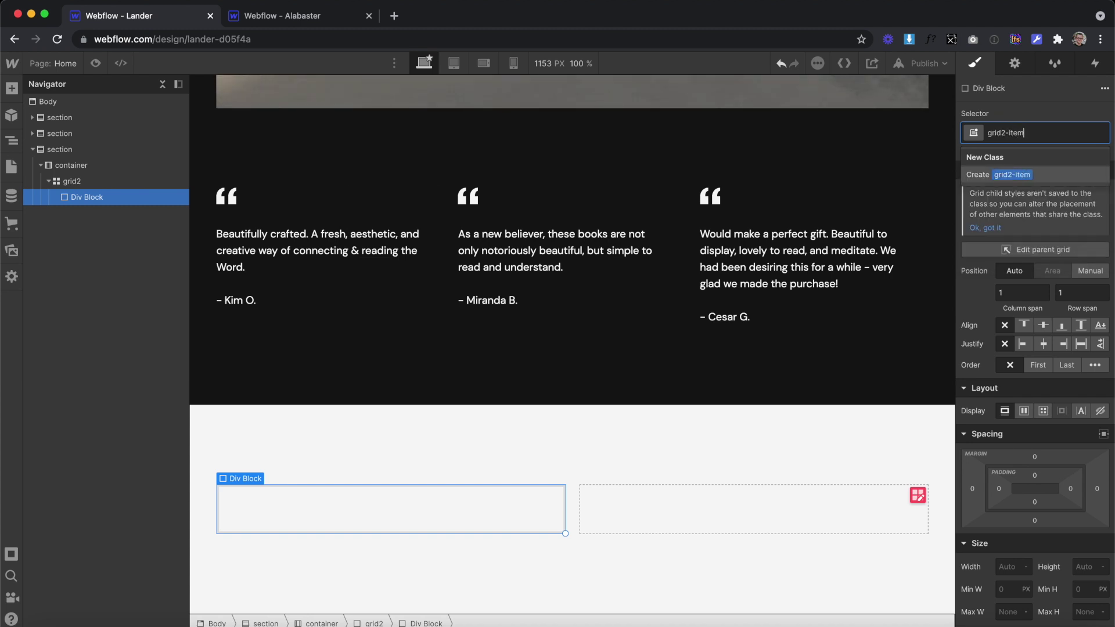
key(Return)
right_click(251, 499)
click(306, 492)
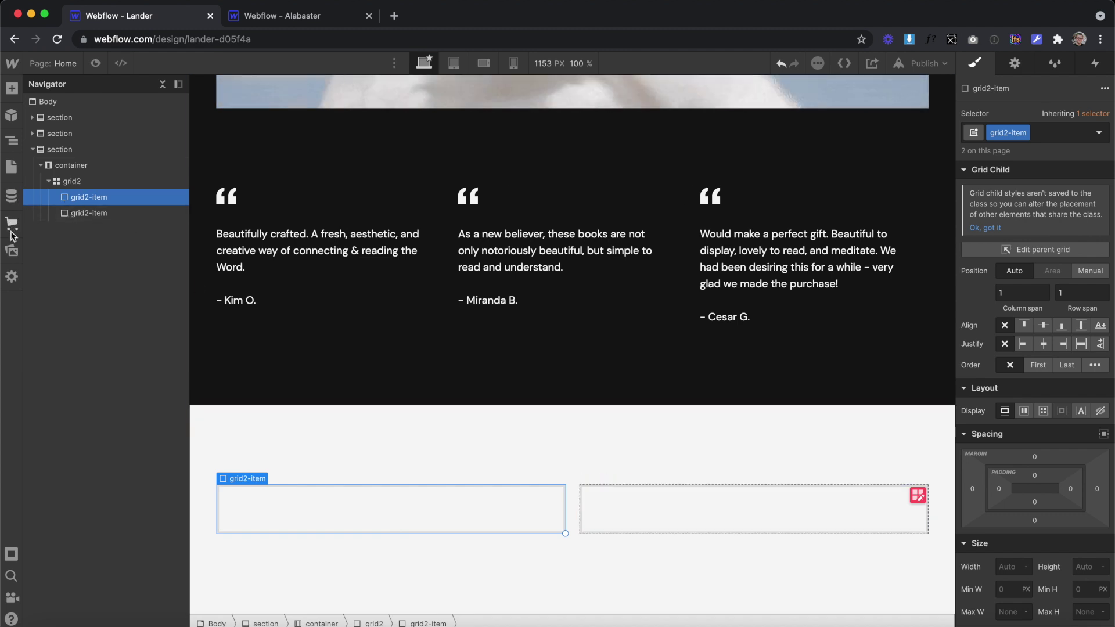
Insert wide-photo.jpeg into the first grid2-item and create the class grid2-image for it
click(11, 250)
drag(118, 215, 361, 502)
click(987, 132)
text(grid2-imag)
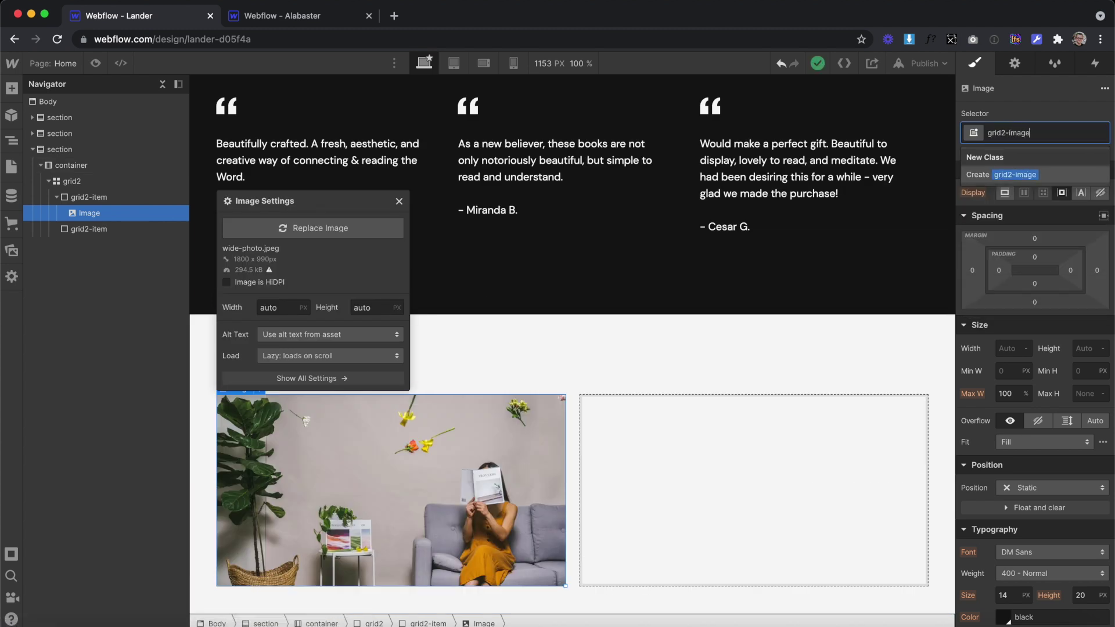
text(e)
key(Return)
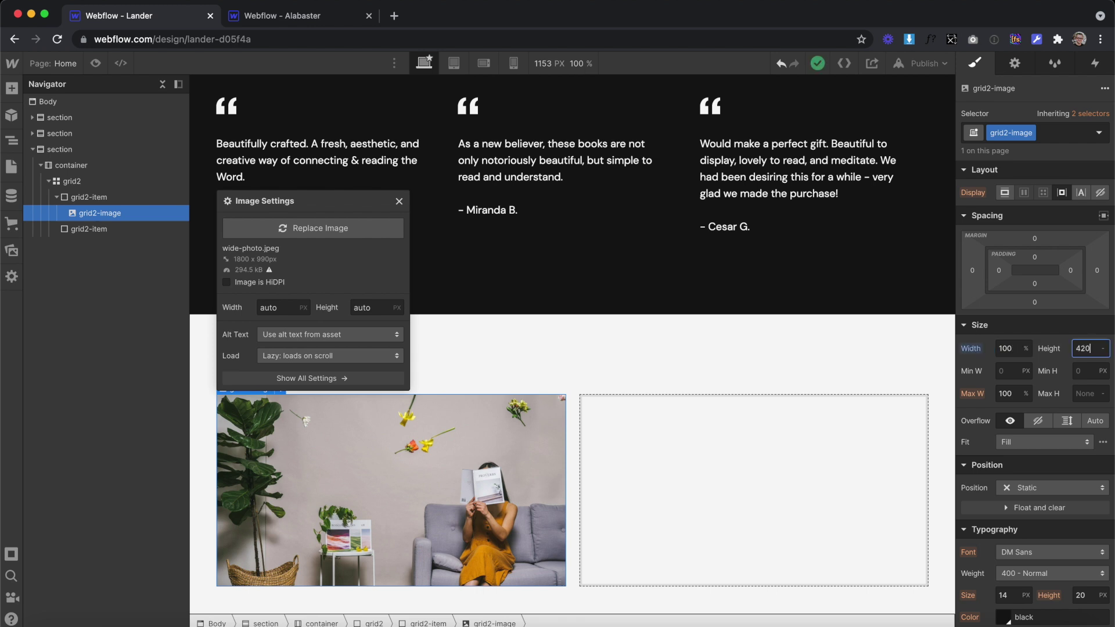
Size the grid2-image to 100% width and 420 px height, with its fit set to Cover
text(420)
key(Return)
click(1025, 440)
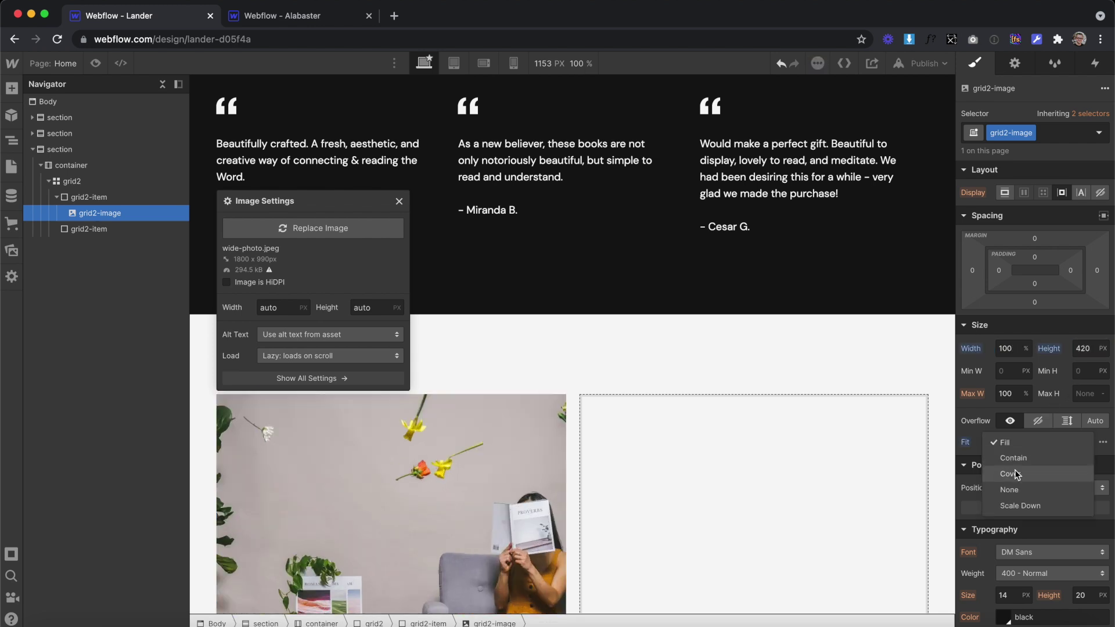
click(1017, 474)
Insert forbes-logo.png into the second grid2-item and create the class grid2-logo for it
click(707, 505)
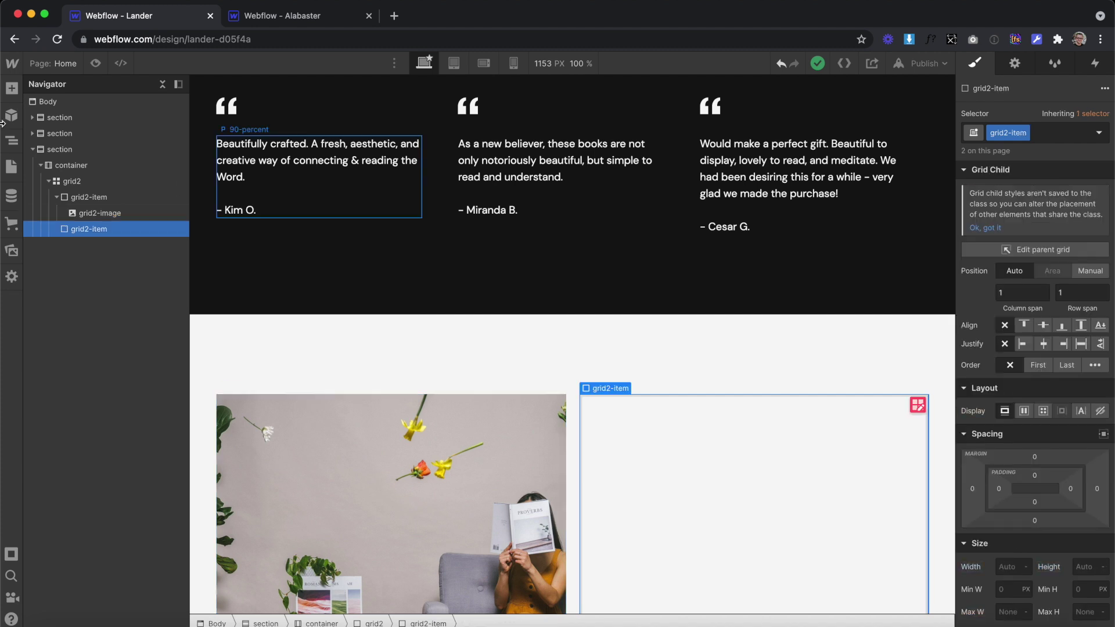
click(11, 252)
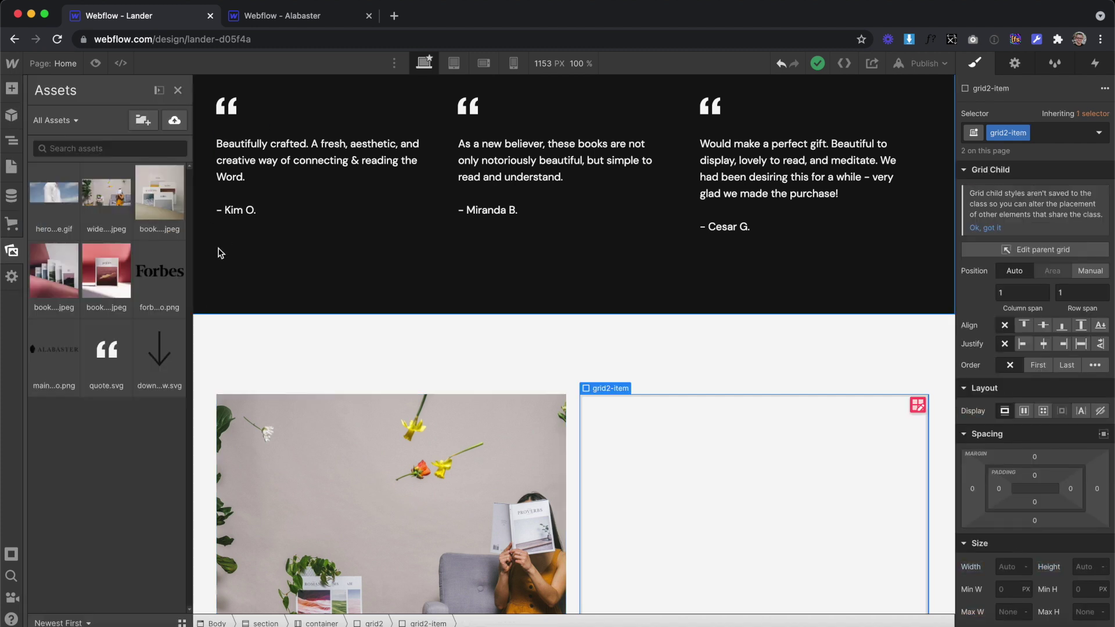
drag(160, 273, 743, 500)
click(1013, 132)
text(gr)
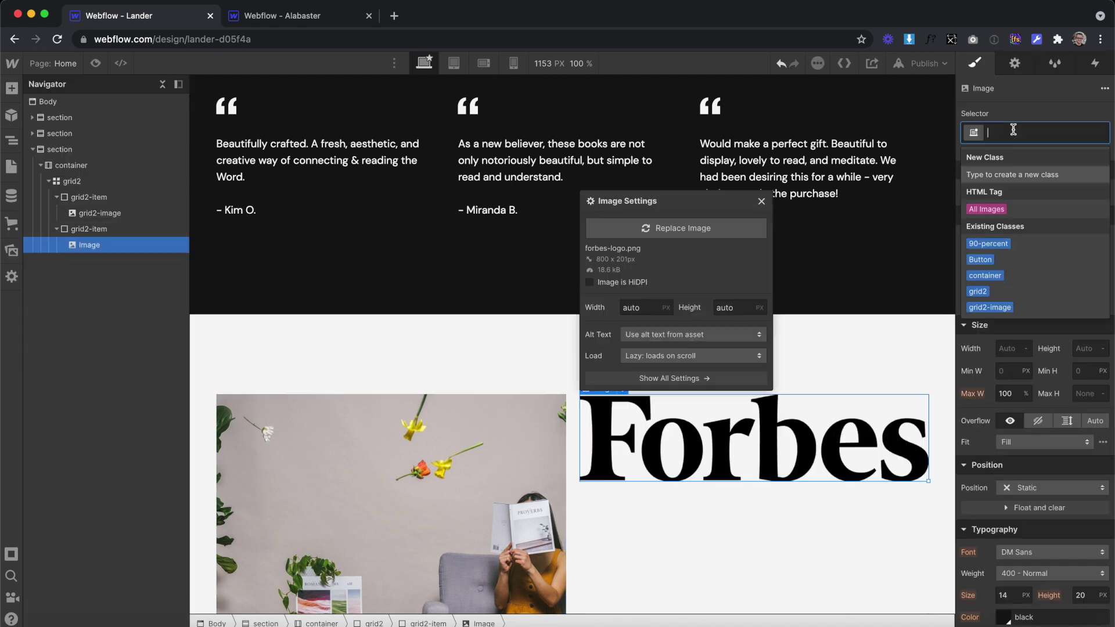
text(id2-lo)
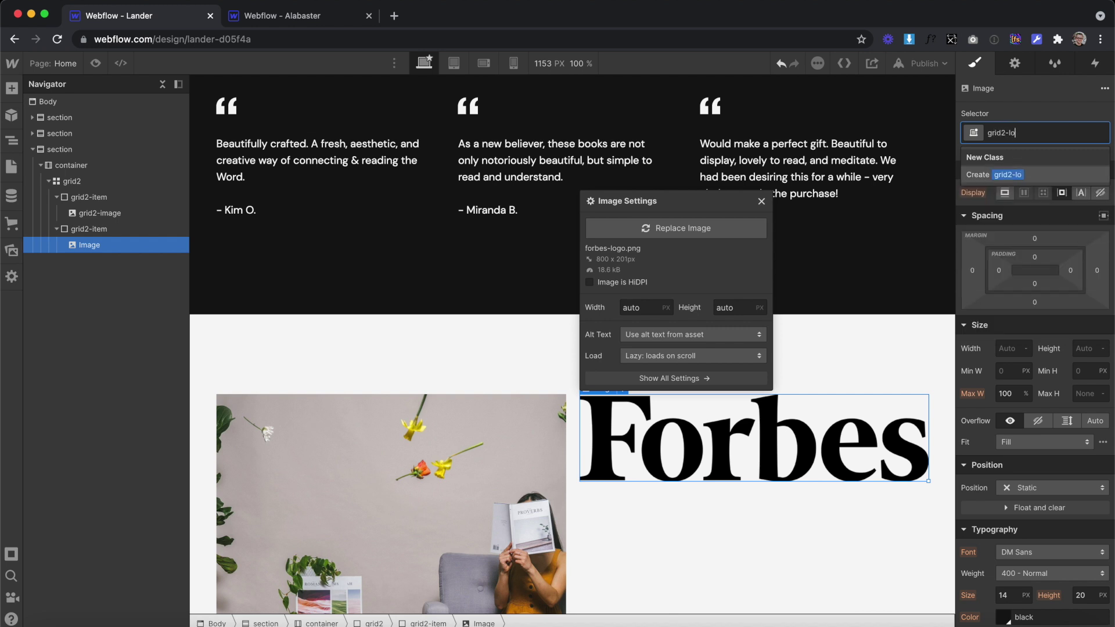
key(Return)
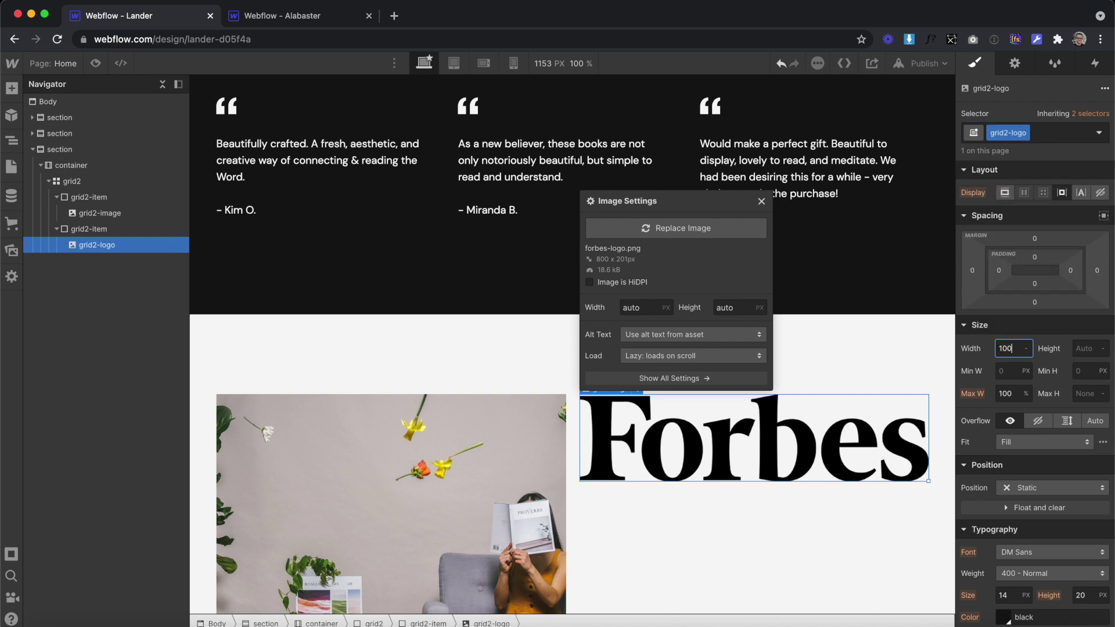
Set the Forbes logo's width to 100 px and bottom margin to 26 px, and reduce its opacity
text(100)
key(Return)
click(1034, 303)
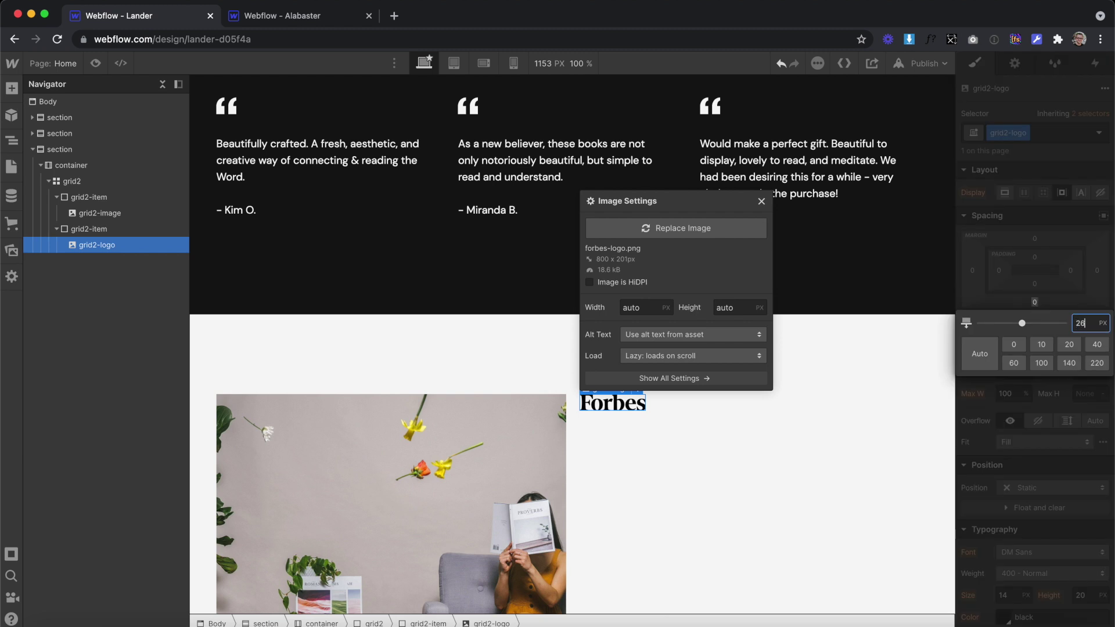
key(Return)
scroll(1014, 351, down, 10)
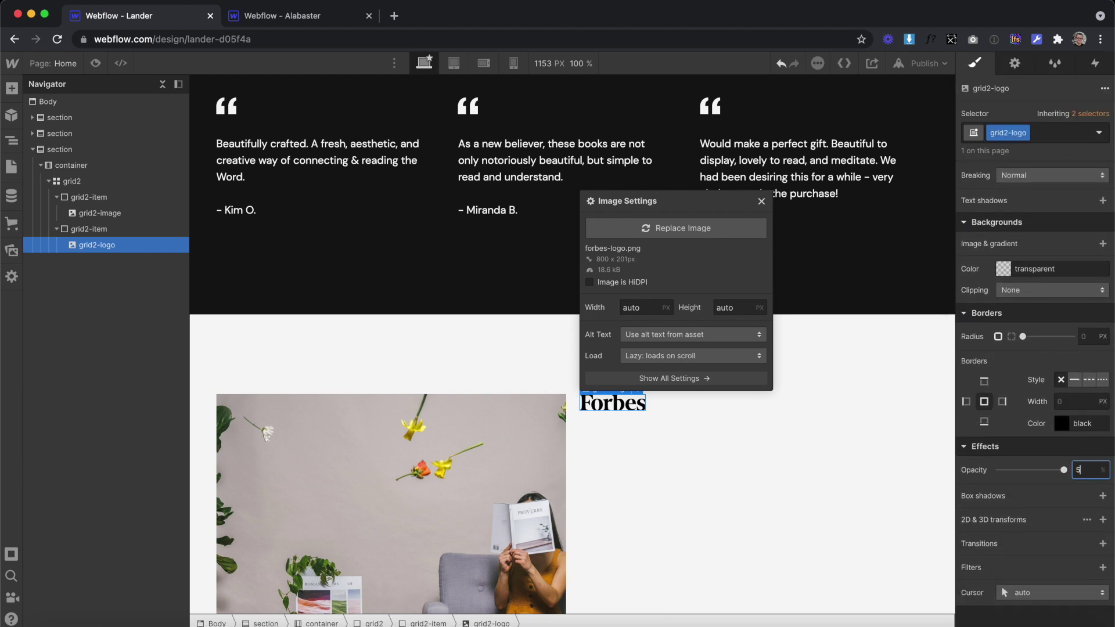
Add an H2 heading below the Forbes logo reading “Soothing, intriguing, even inspiring”
click(12, 90)
drag(49, 510, 697, 504)
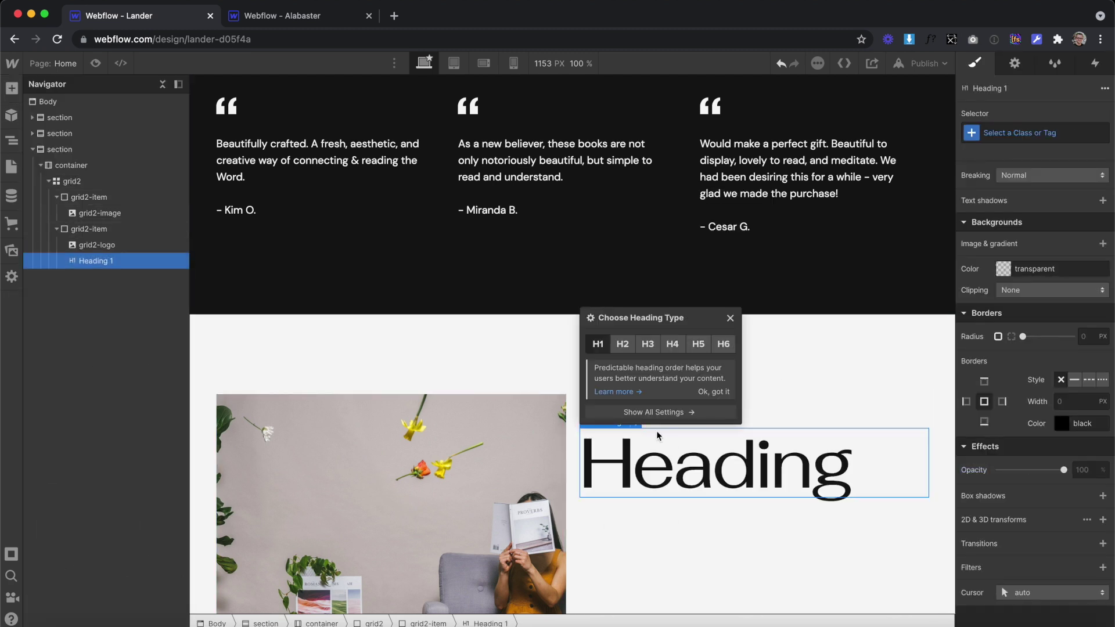
click(623, 350)
double_click(730, 447)
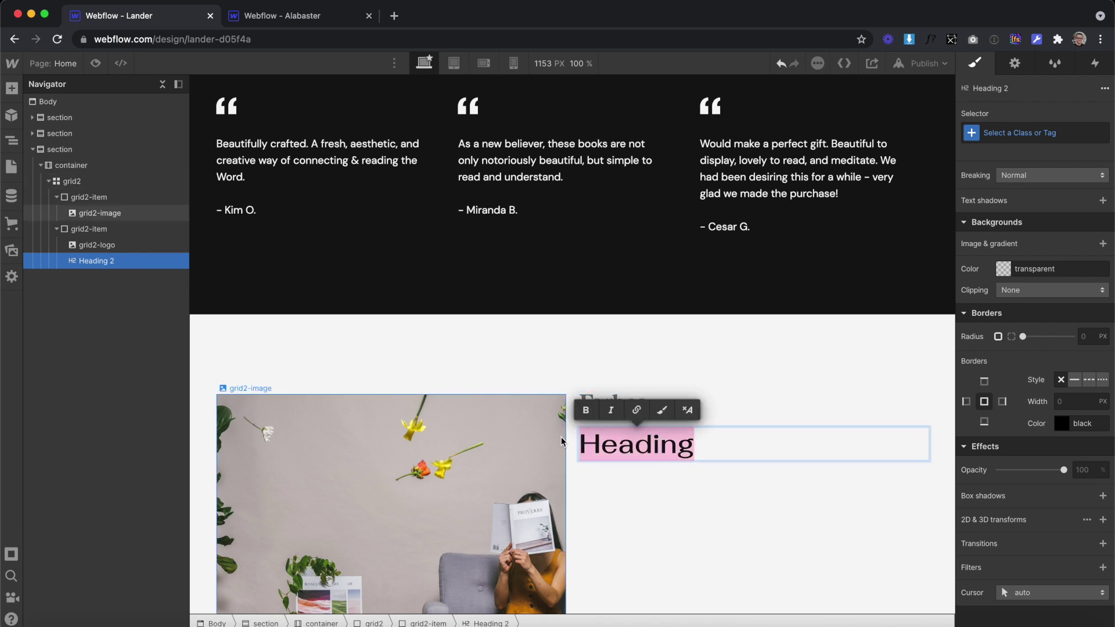
text("Soothing, intriguing, even inspiring")
click(782, 519)
Add a button below the heading with the existing class Button and the text "Read our story"
click(12, 89)
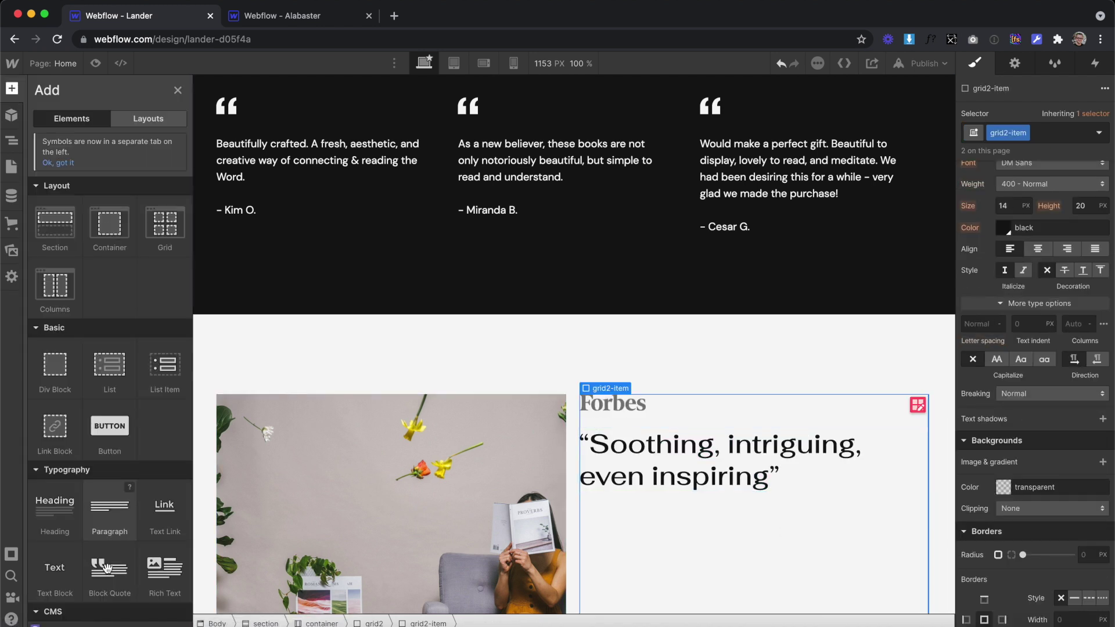
drag(113, 433, 650, 540)
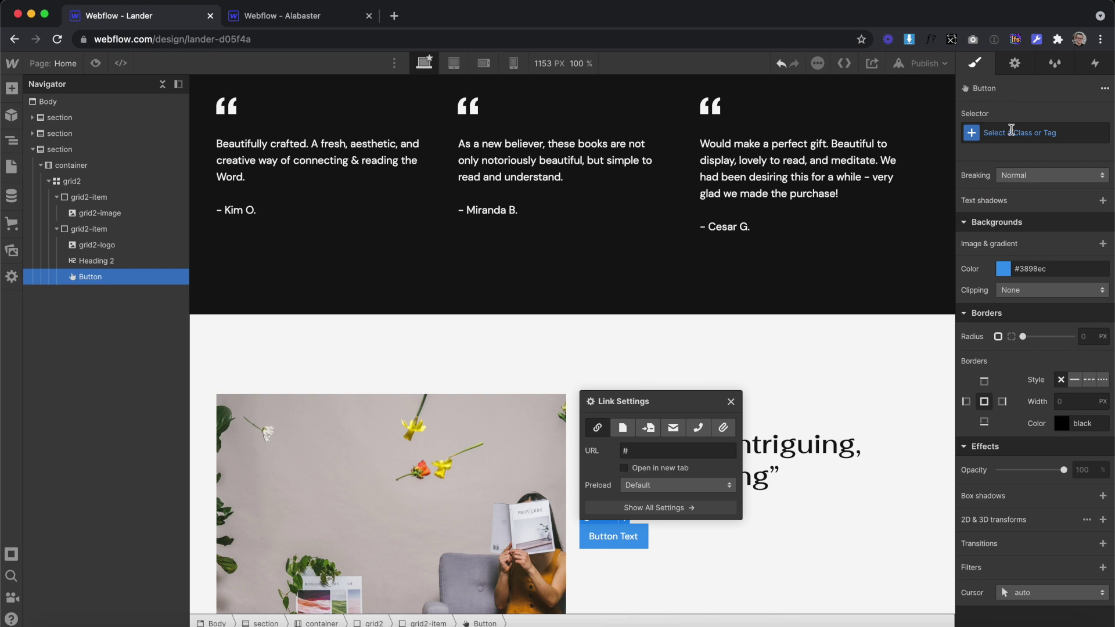
click(1008, 133)
text(bu)
click(1010, 210)
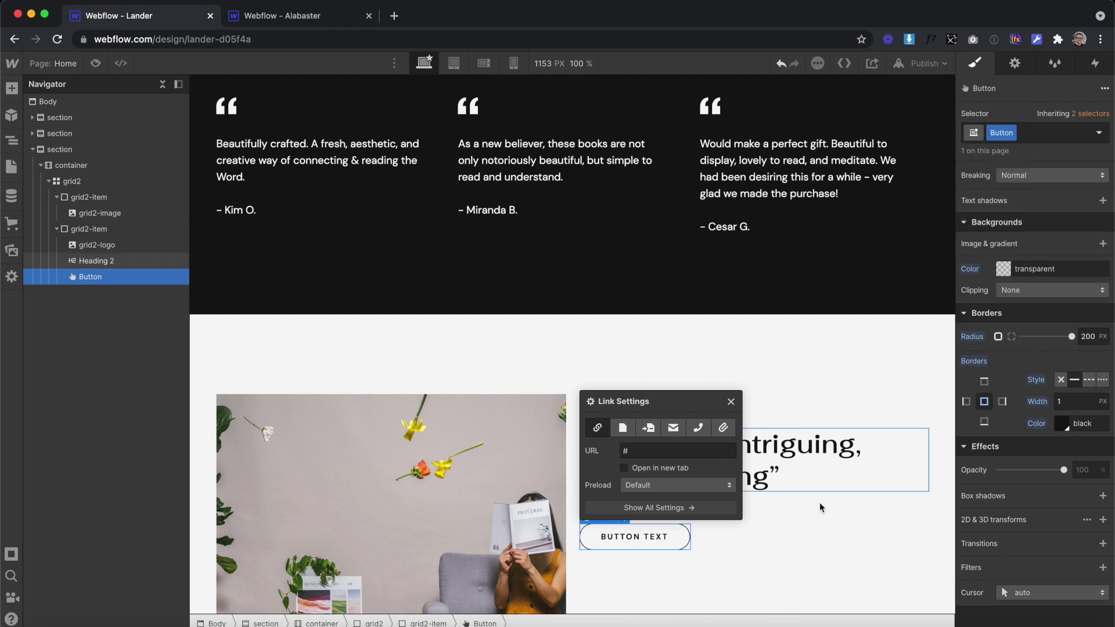
key(Return)
text(Read our story)
Center-align the text in the grid2-item containing the Forbes quote and button
click(819, 584)
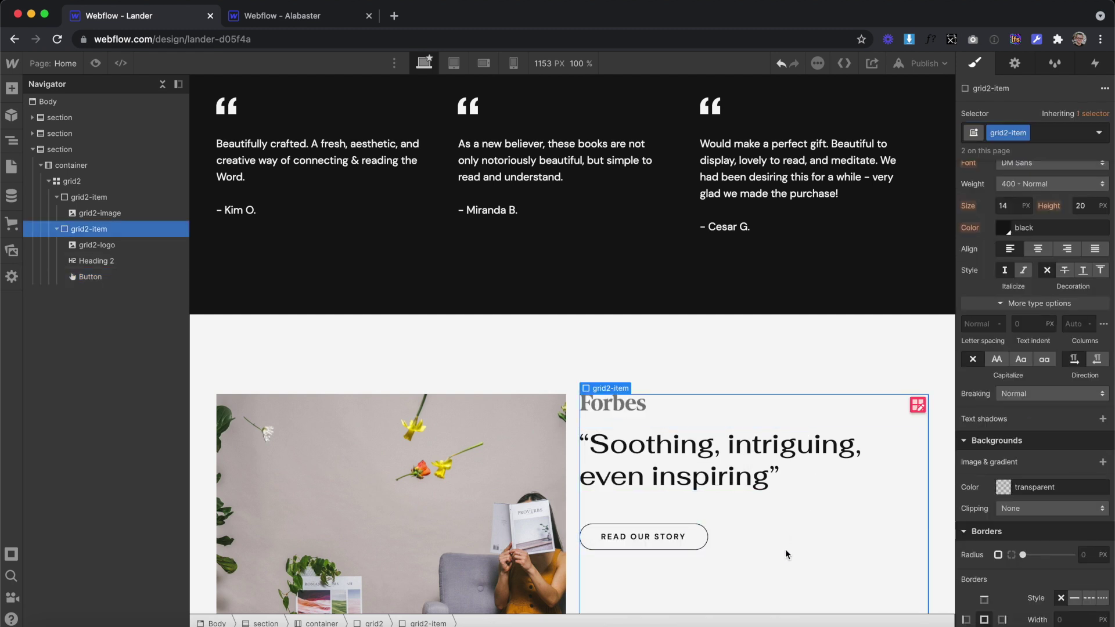
click(1039, 250)
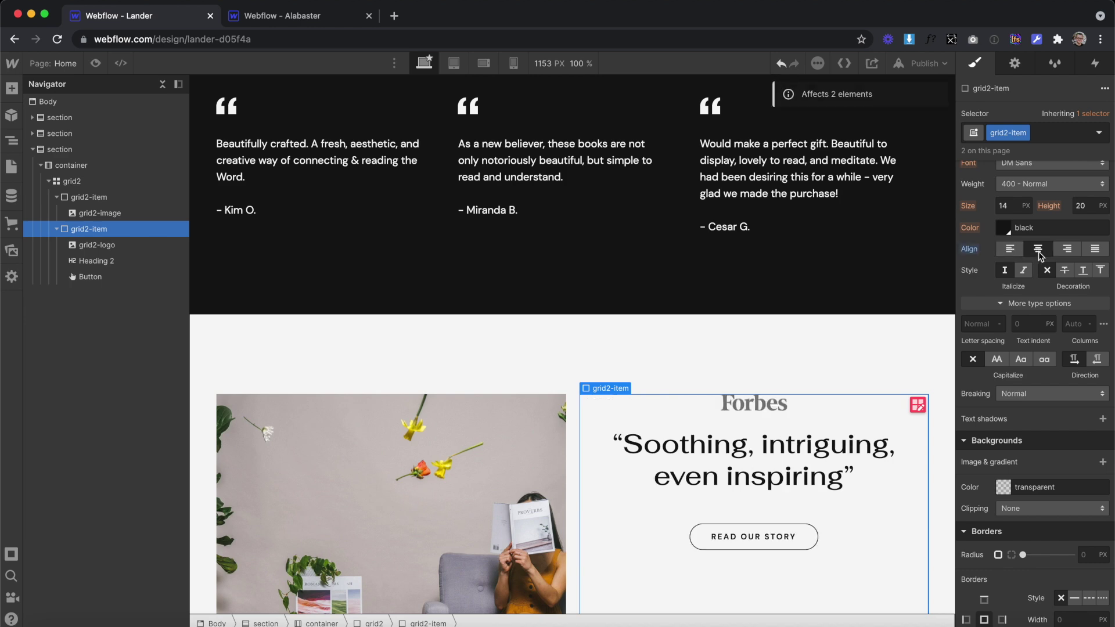
scroll(869, 386, down, 4)
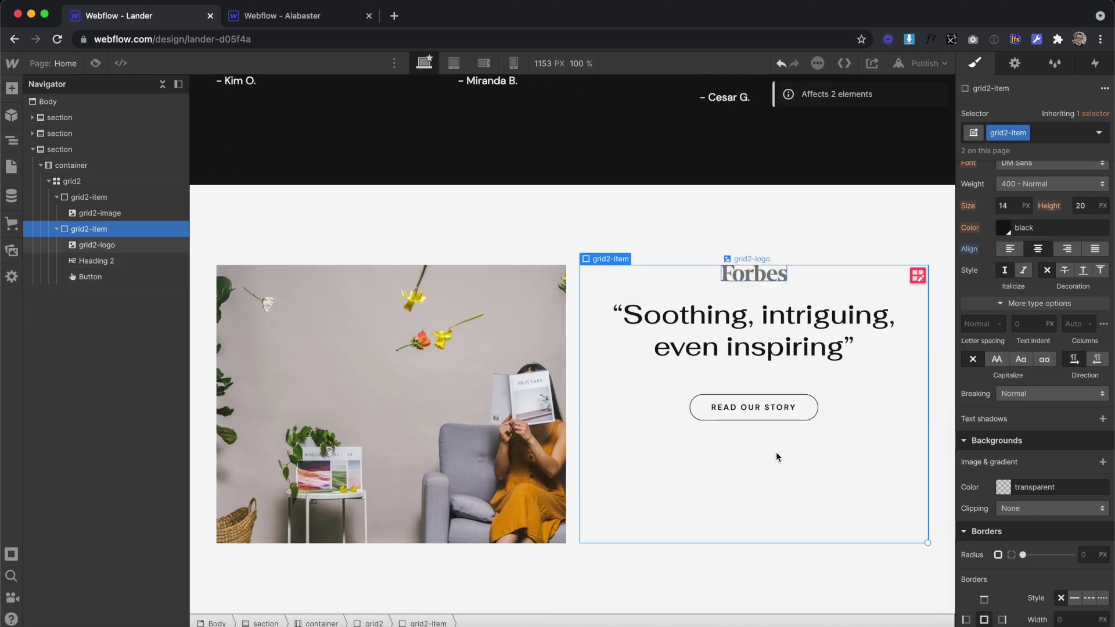
Make the grid2-item a vertical flex layout with its children centered both horizontally and vertically
scroll(1056, 324, up, 10)
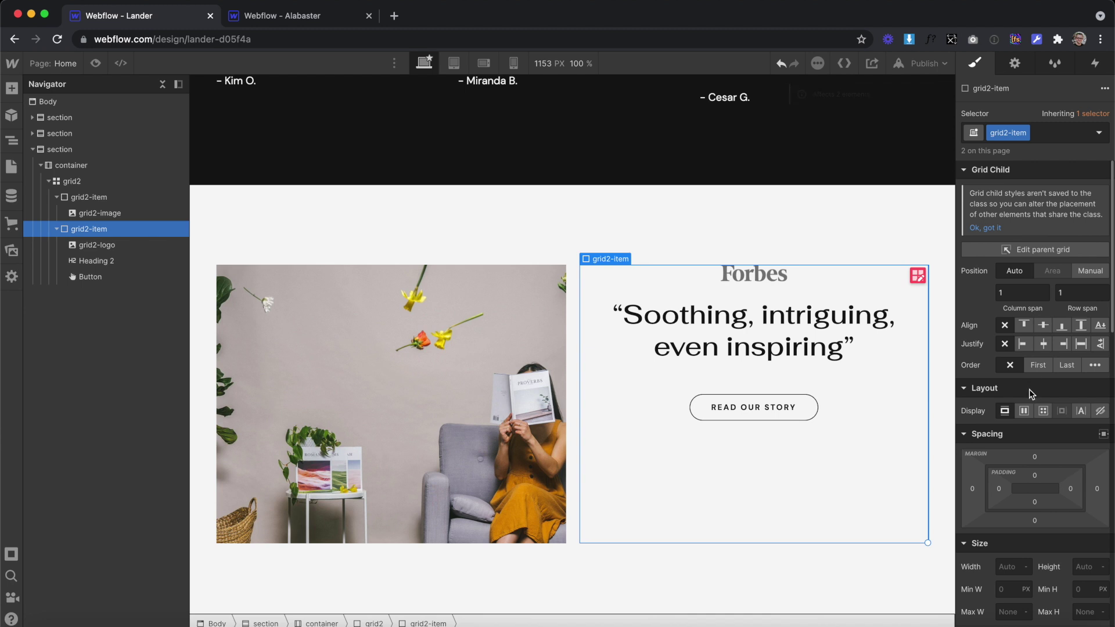
click(1025, 411)
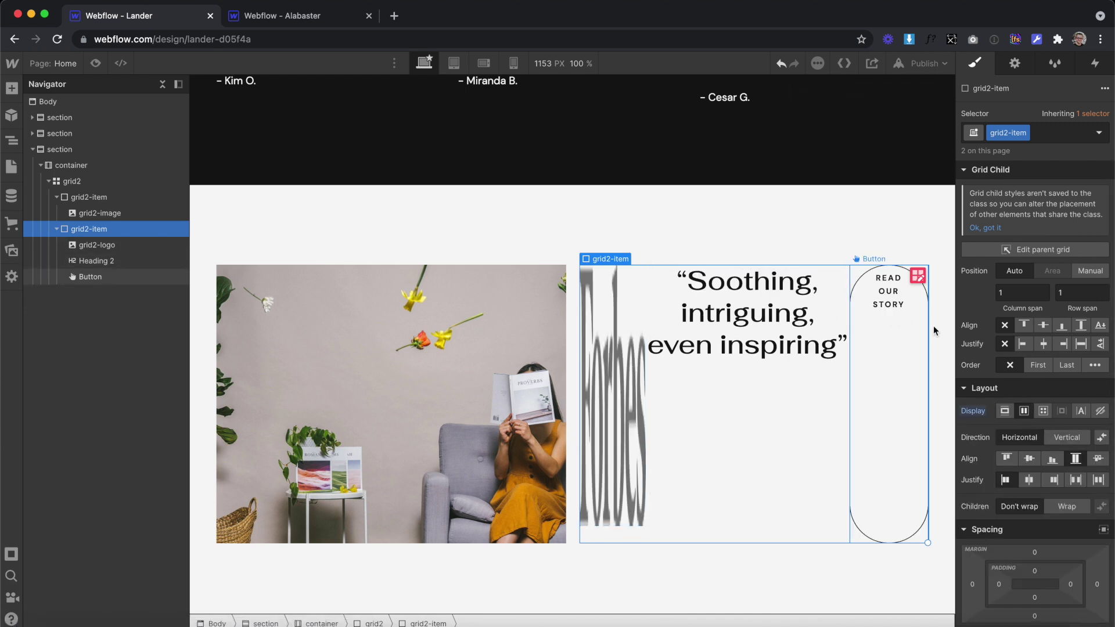
click(1056, 443)
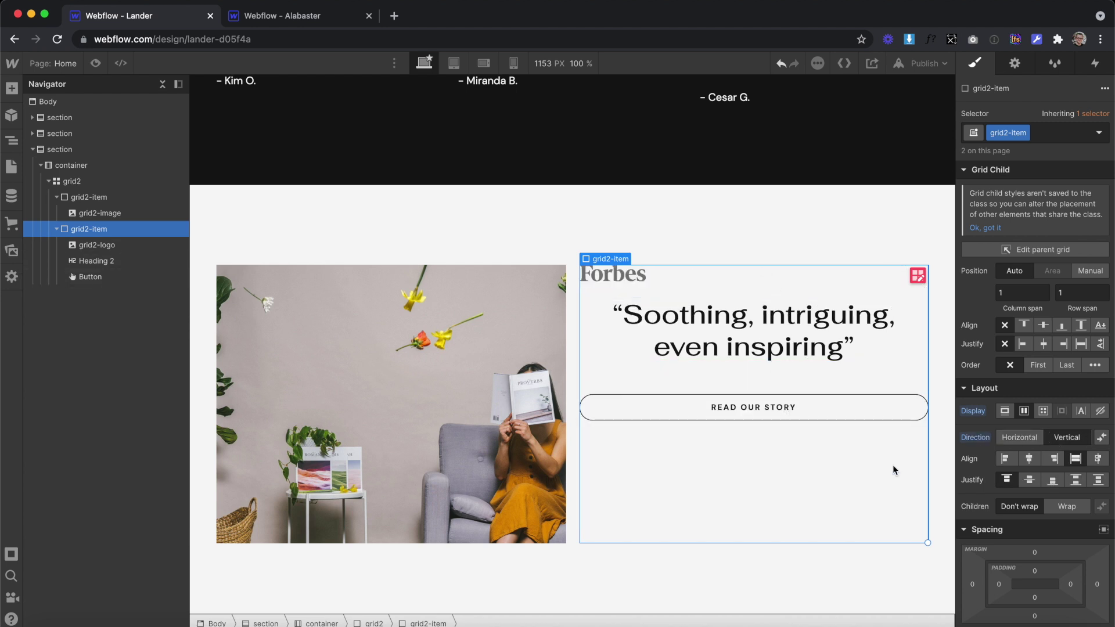
click(1029, 461)
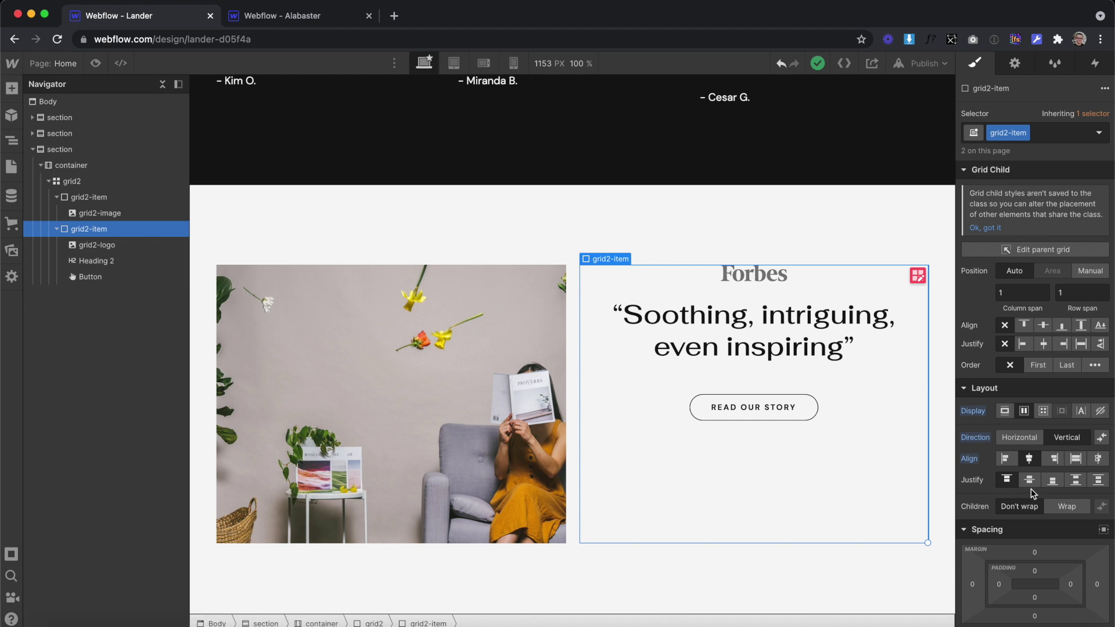
click(1028, 480)
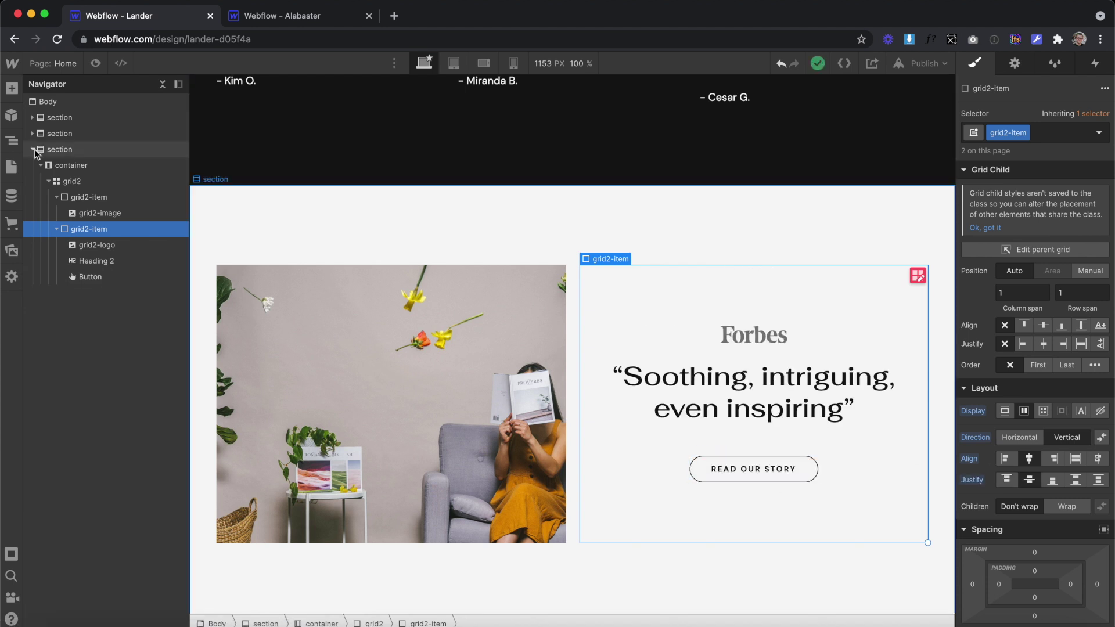
Add a new section below the Forbes quote section and apply the existing class section
click(33, 149)
click(11, 88)
drag(54, 224, 87, 165)
click(1050, 125)
text(sec)
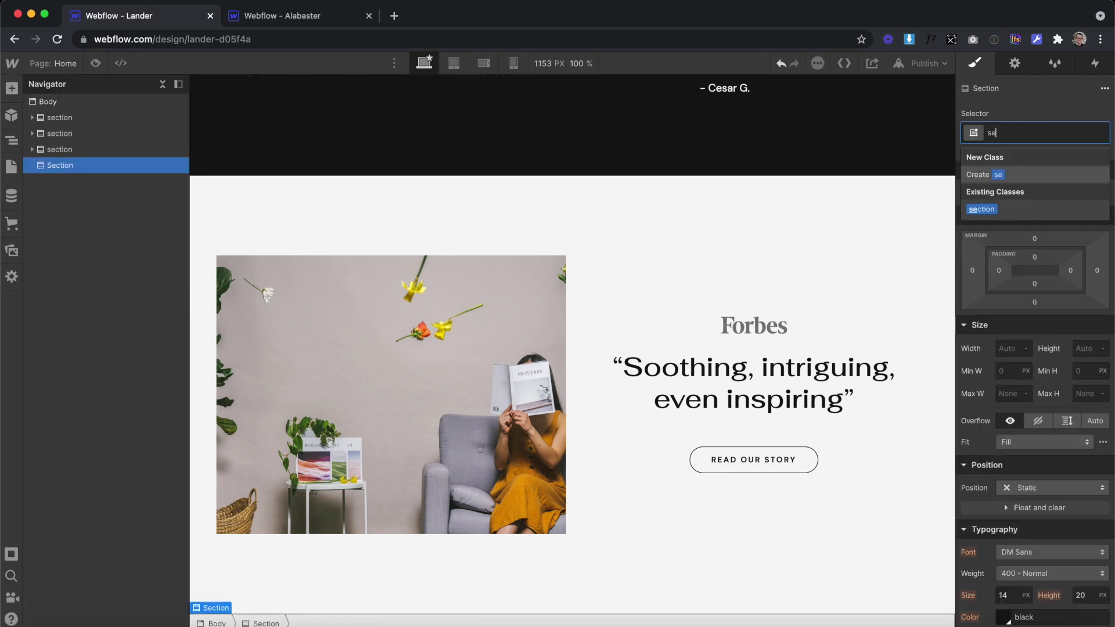
key(Return)
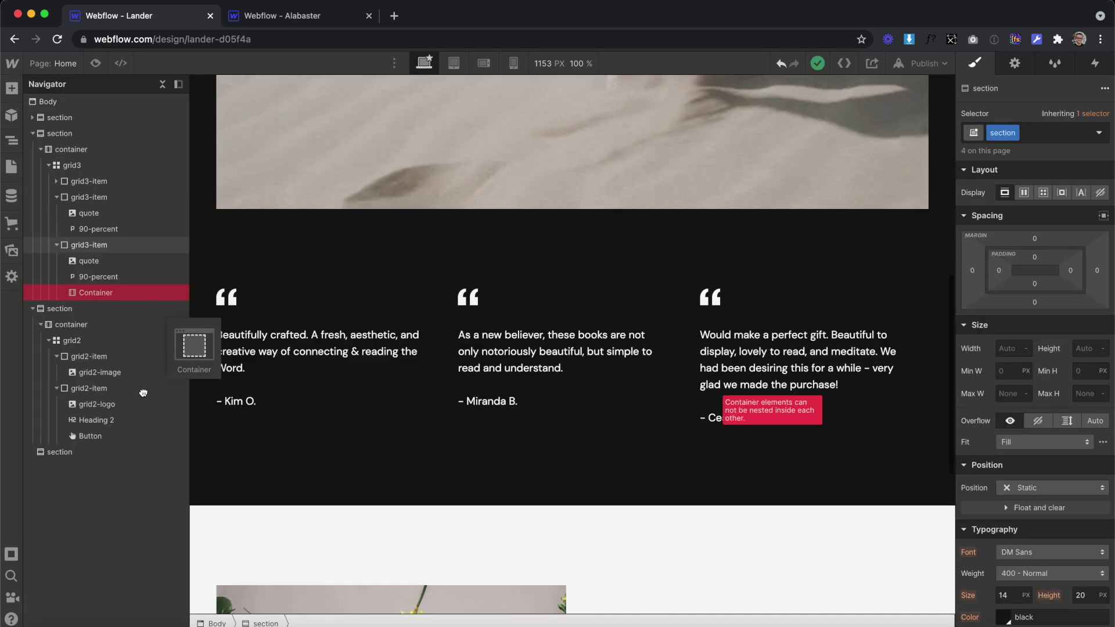
Add a container inside the new empty section and apply the existing class container
drag(143, 393, 93, 440)
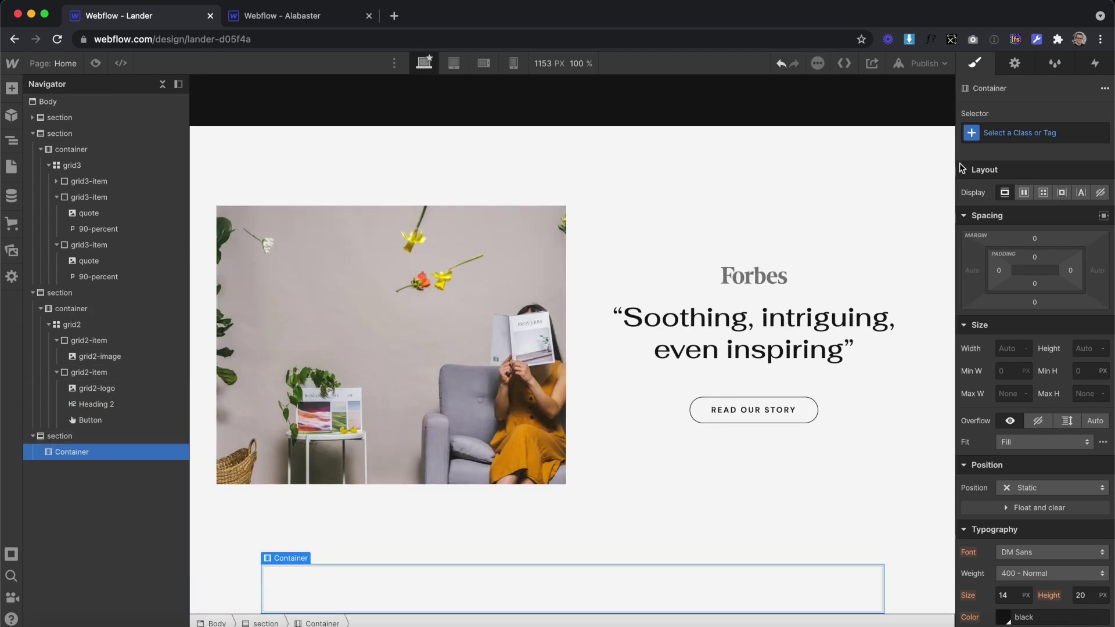
key(super+Return)
text(container)
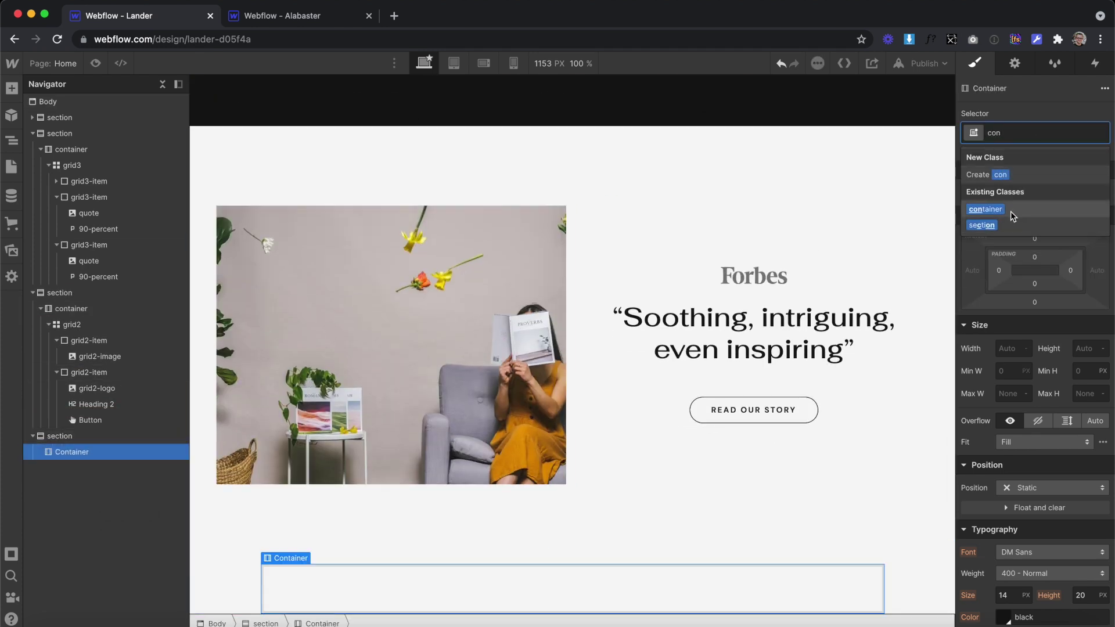
click(1015, 208)
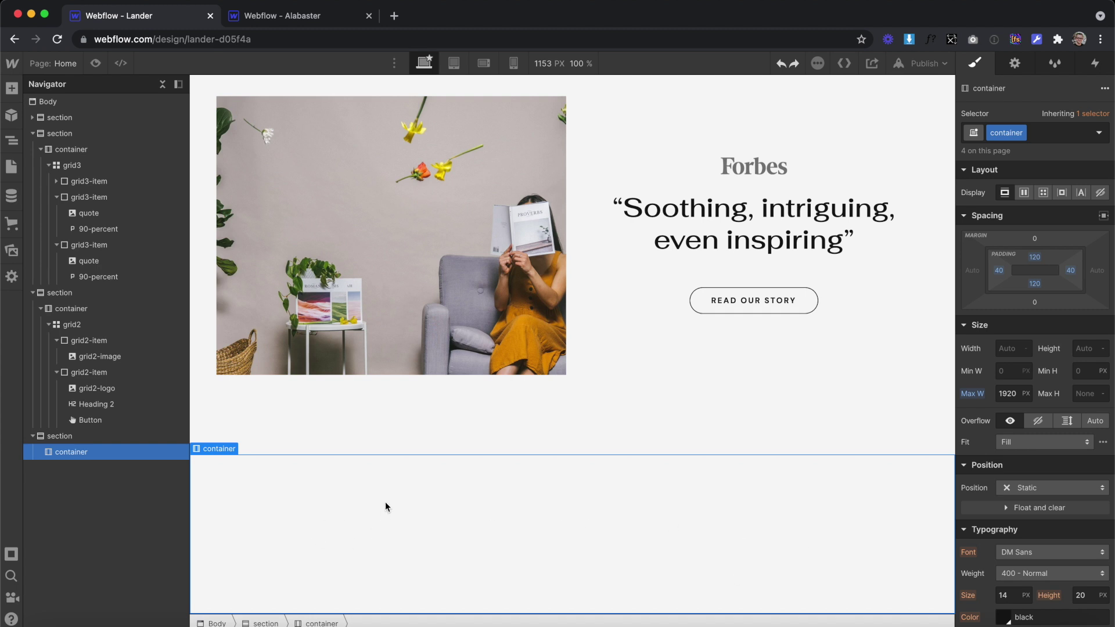
Add a div block inside the new container and apply the existing class grid3
click(12, 90)
drag(54, 372, 396, 536)
click(1048, 135)
text(grid)
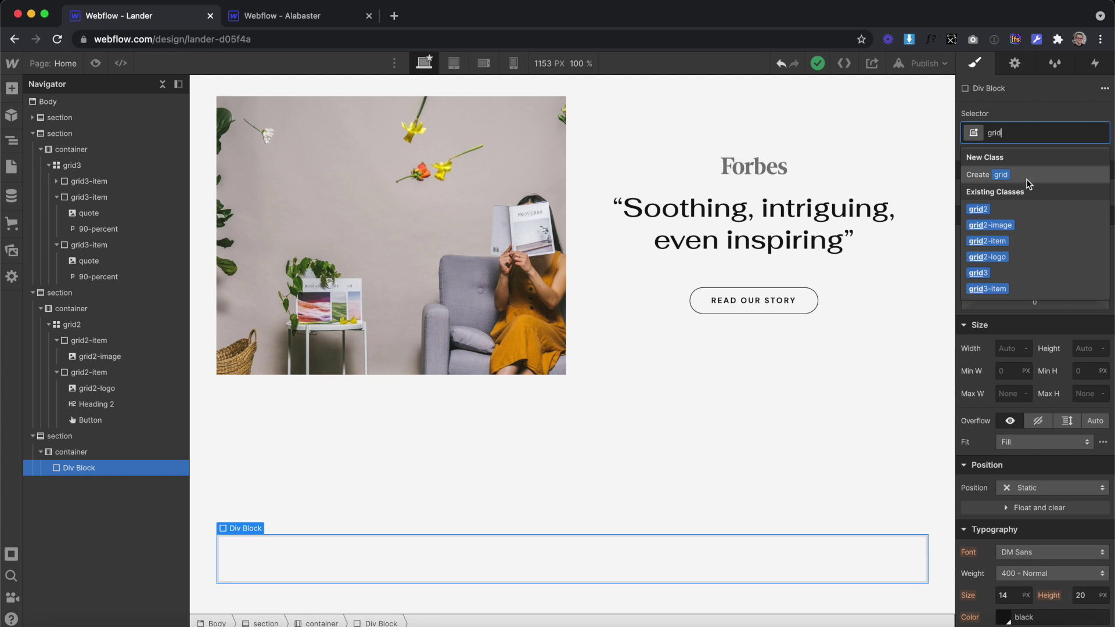
text(3)
click(979, 209)
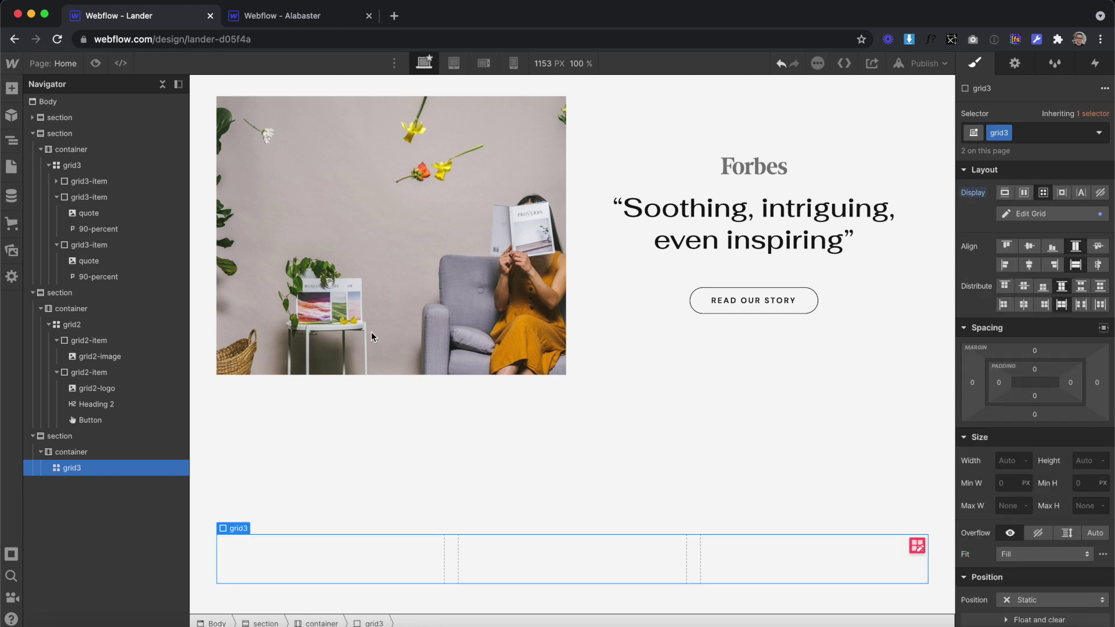
Add a div block in the first cell of the new grid and apply the existing class grid3-item
click(11, 88)
drag(67, 386, 306, 561)
click(1006, 133)
text(gr)
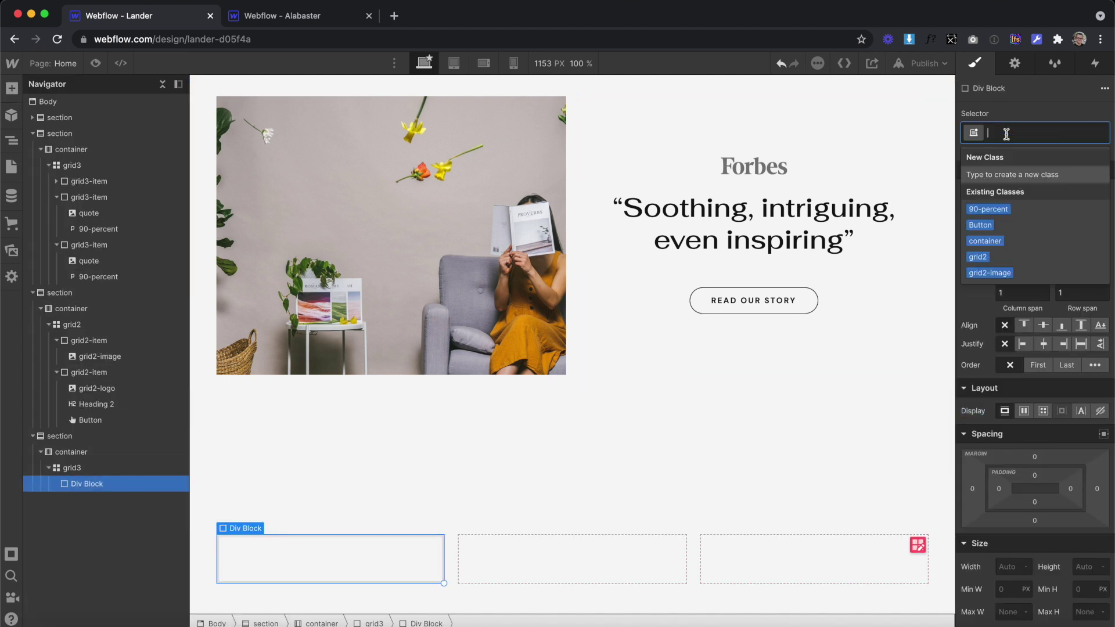
text(id3)
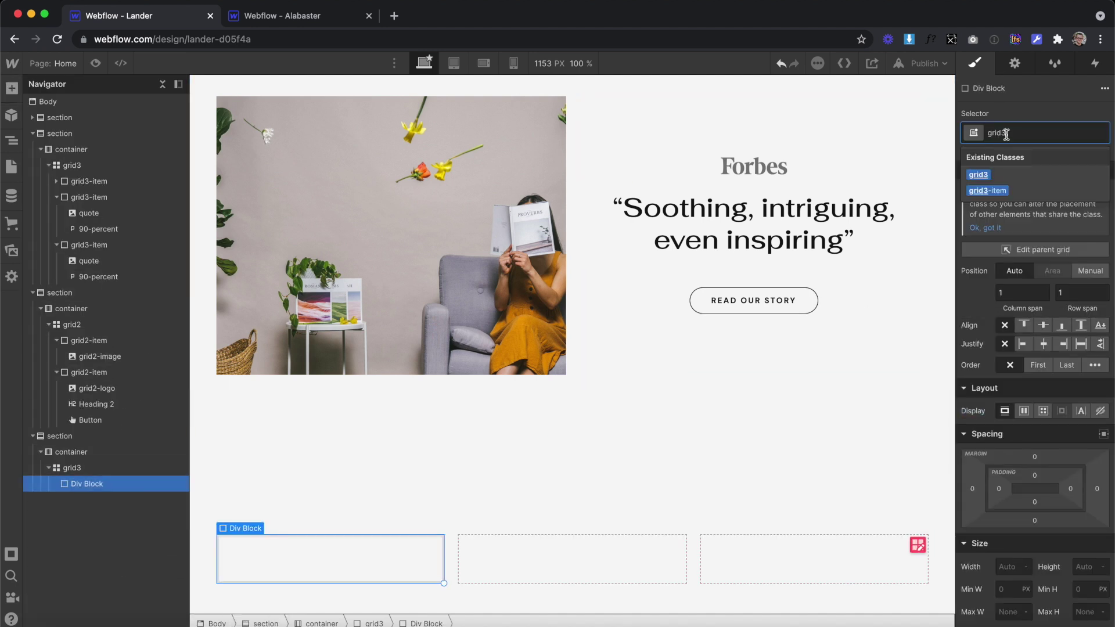
click(987, 190)
Insert book-1.jpeg into the new grid3-item and create the class products-image for it
click(10, 249)
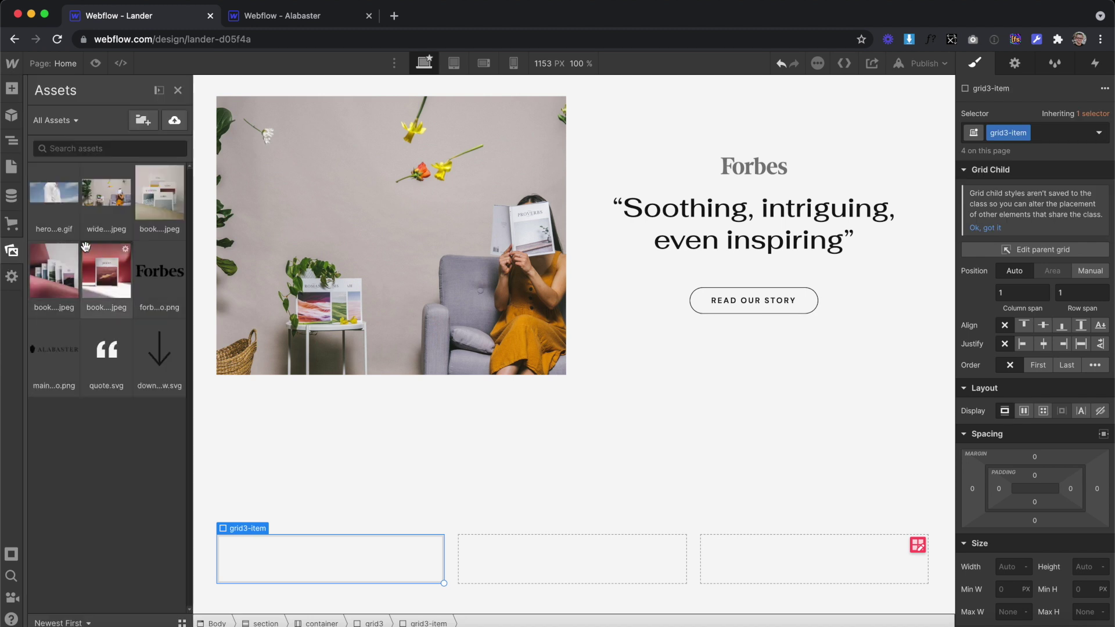
drag(108, 281, 314, 557)
click(1023, 135)
text(prod)
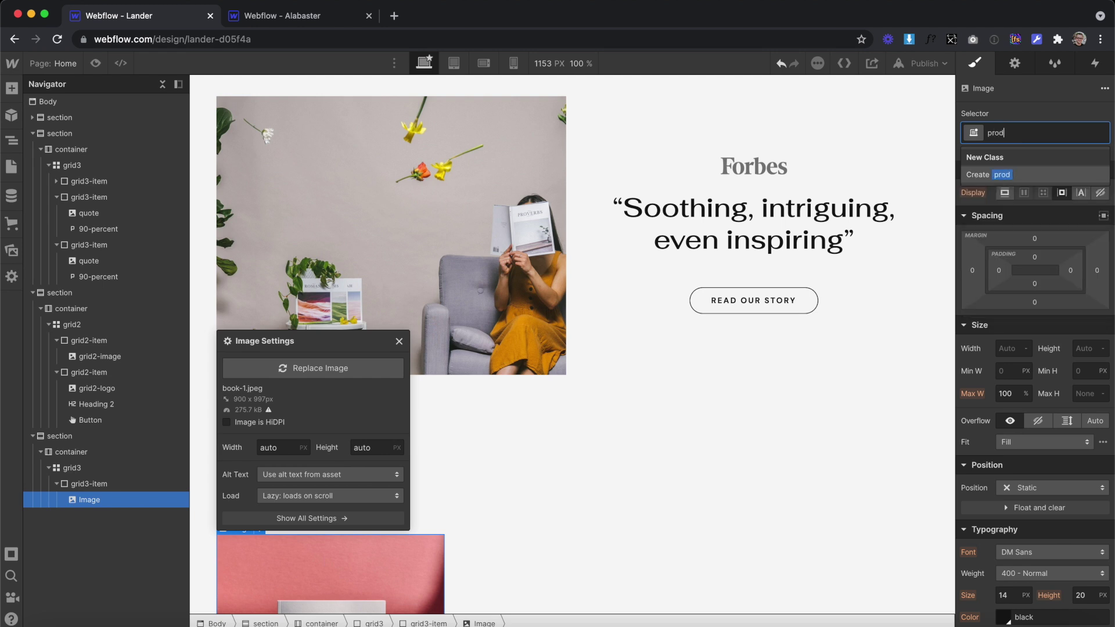
text(ucts-image)
key(Return)
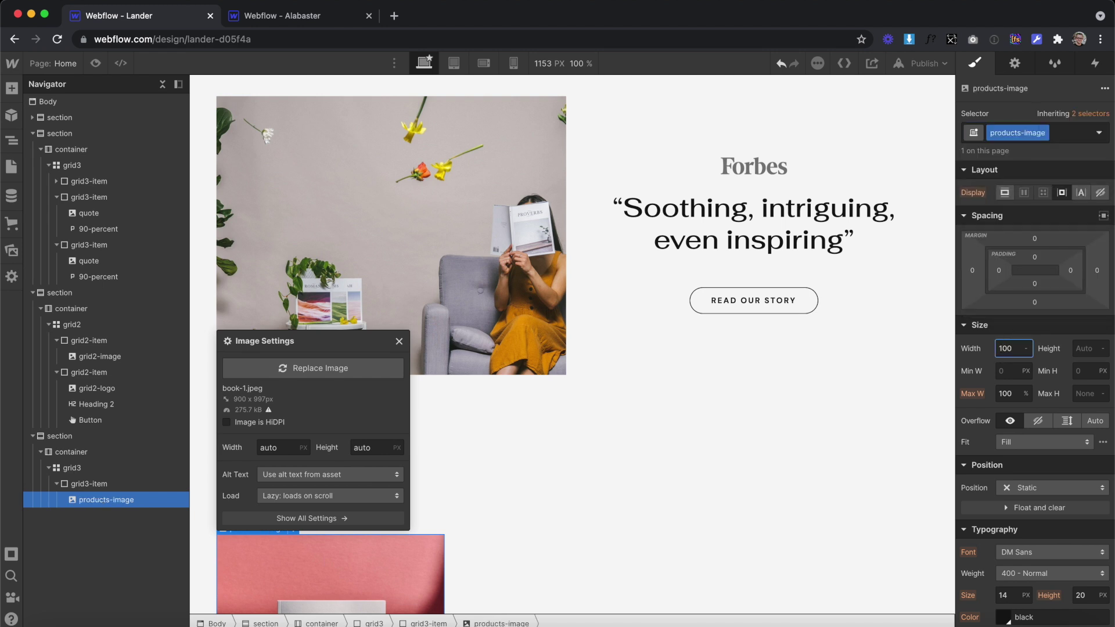
Set the product image's width to 100% and its bottom margin to 40 px, and close the image settings
click(1034, 301)
text(40)
key(Return)
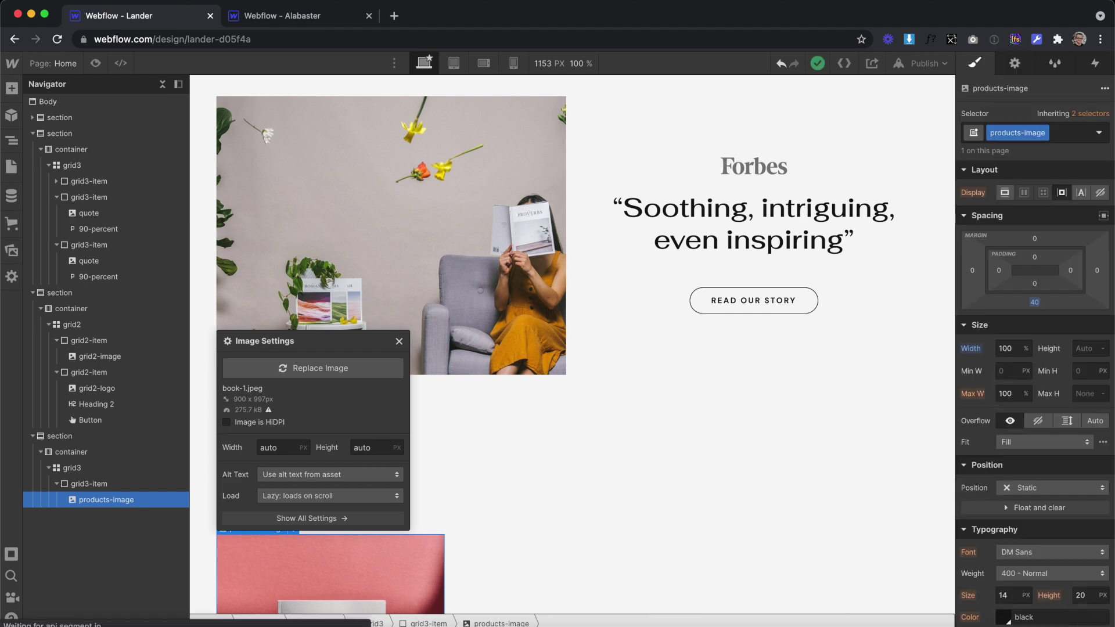
scroll(733, 363, down, 5)
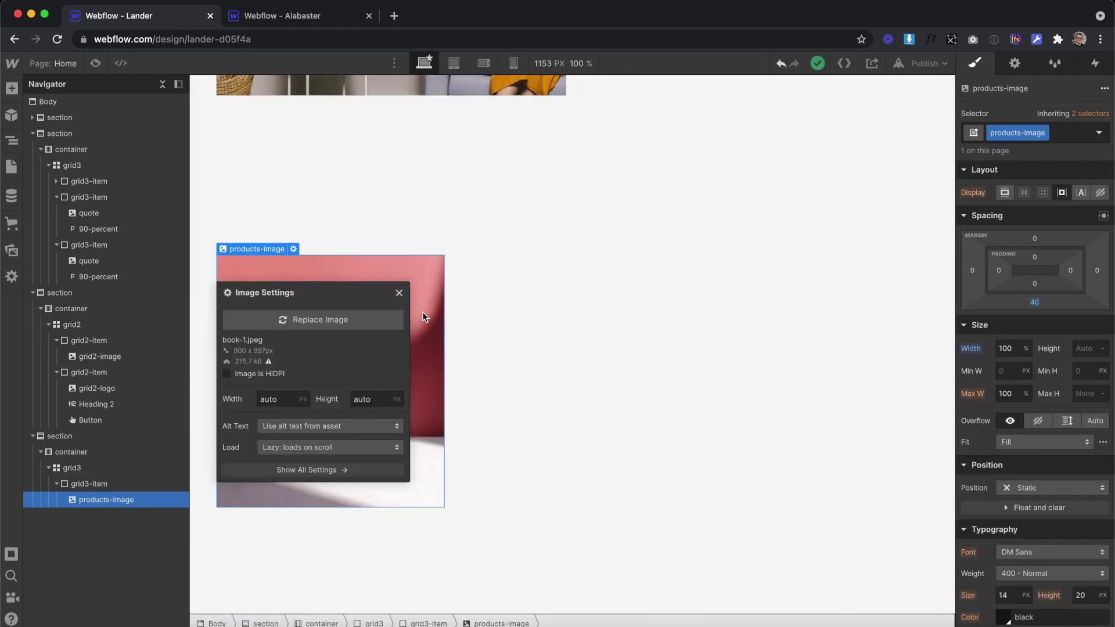
click(399, 293)
Add an H6 heading below the product image reading "The Book of James"
click(11, 88)
drag(69, 511, 287, 525)
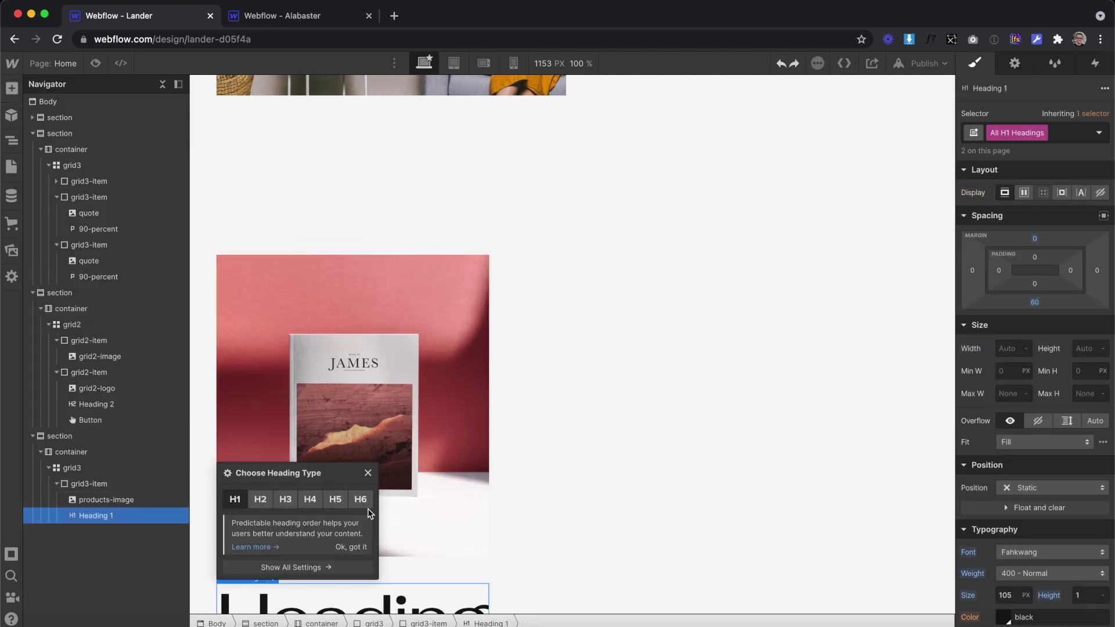
click(360, 499)
key(Return)
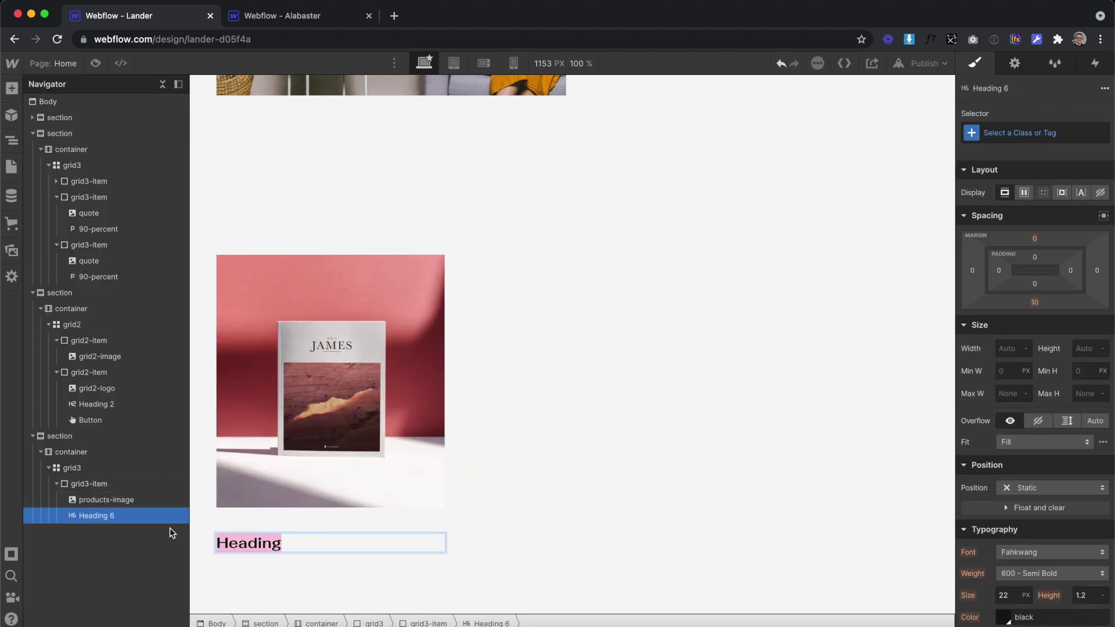
text(The Book of James)
key(Escape)
Add a paragraph below the heading with class 90-percent reading "A fiery exhortation, inviting humans to live with wisdom and endurance in the world. Now available for pre-order."
key(a)
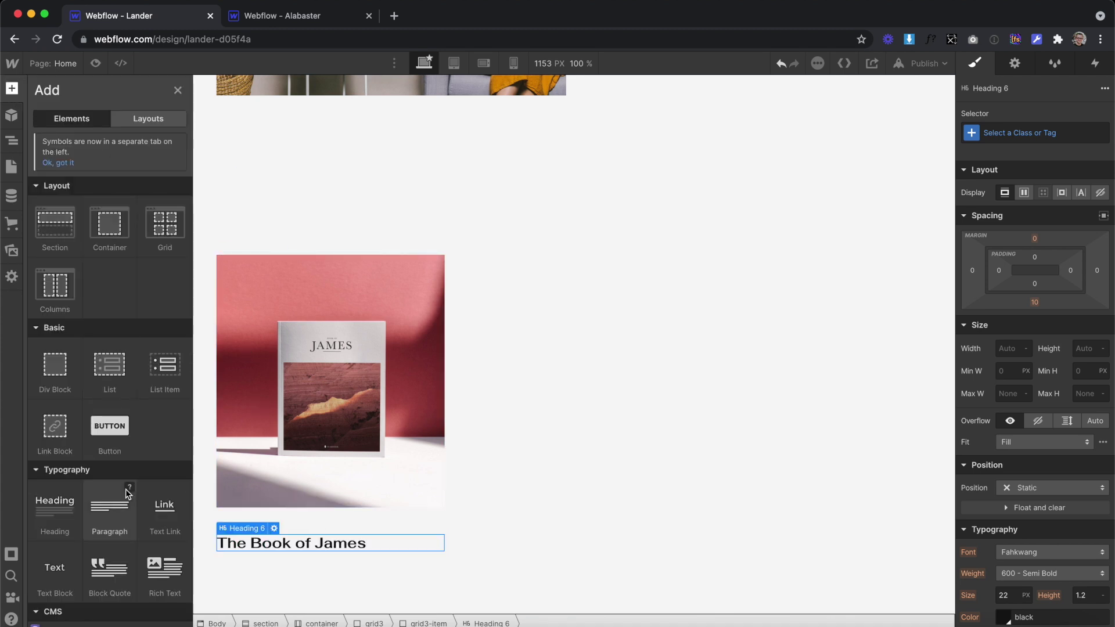
drag(280, 548, 305, 549)
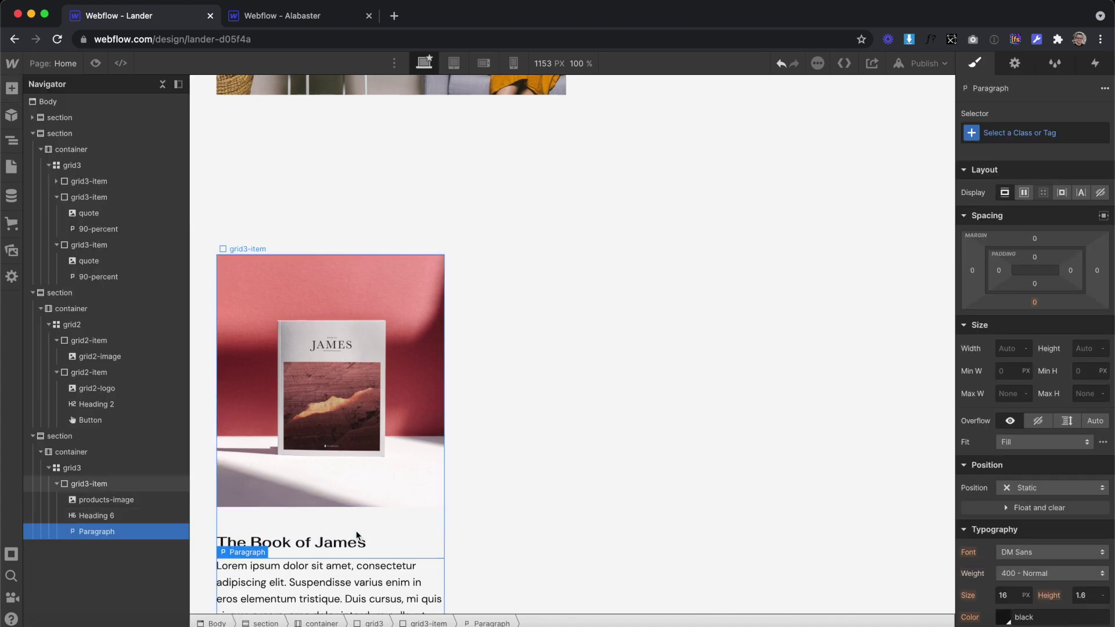
scroll(357, 513, down, 3)
click(1031, 133)
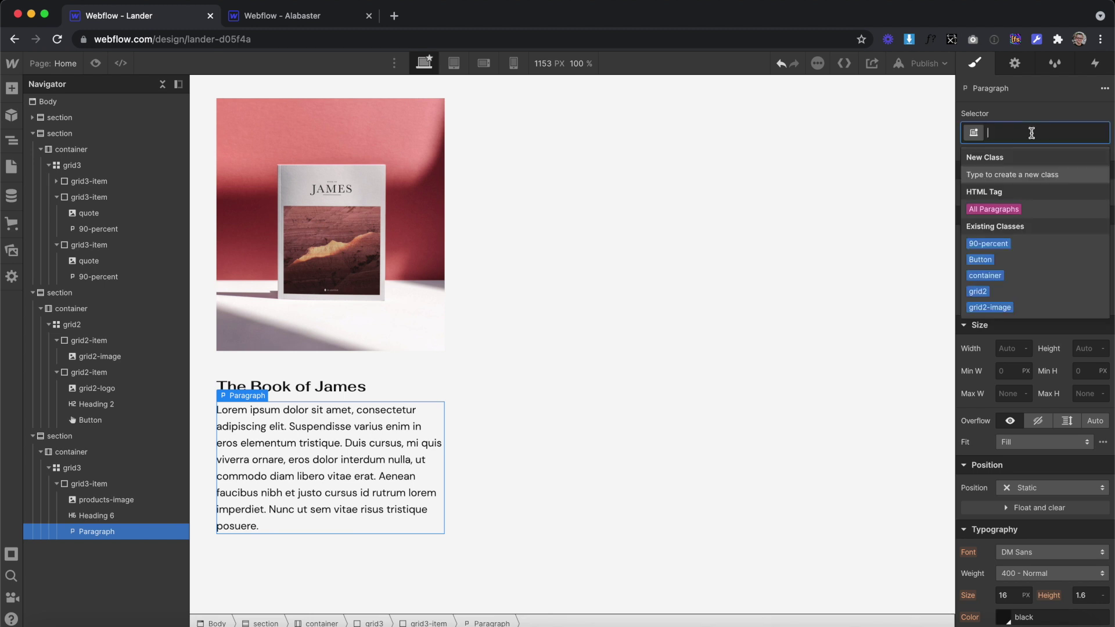
text(per)
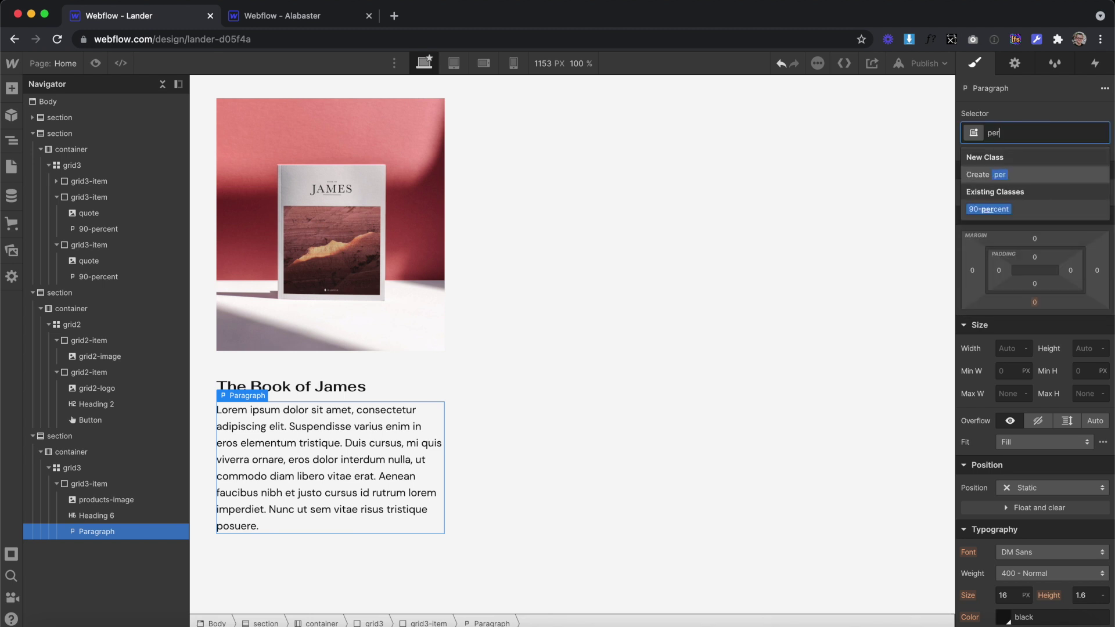
click(988, 209)
drag(355, 526, 188, 383)
key(ctrl+z)
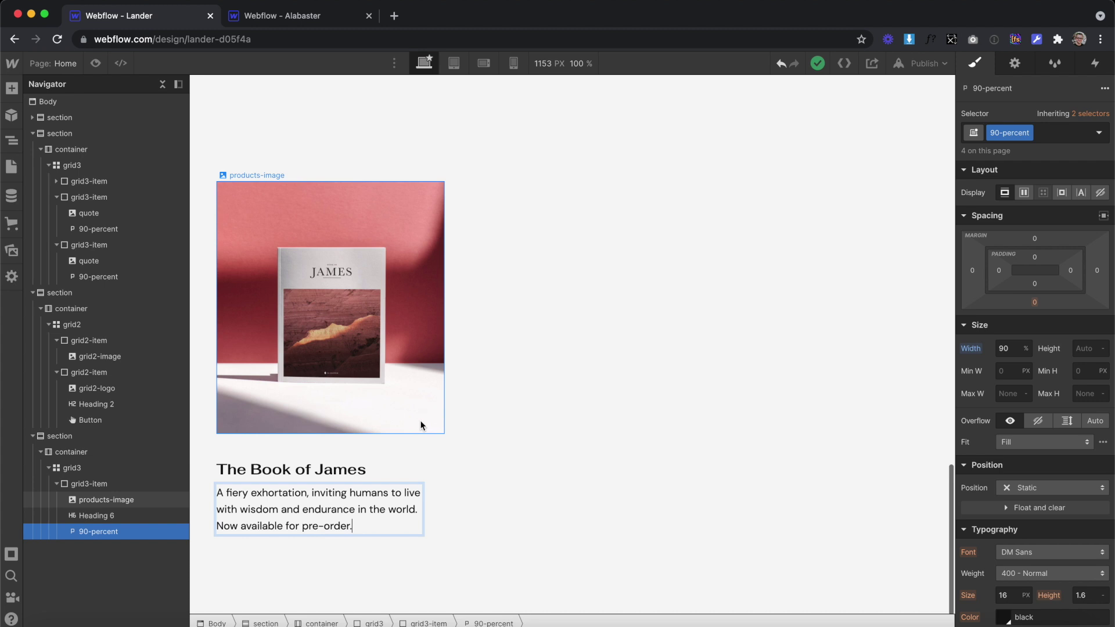
Duplicate the Book of James grid3-item twice to fill the three grid columns
click(414, 440)
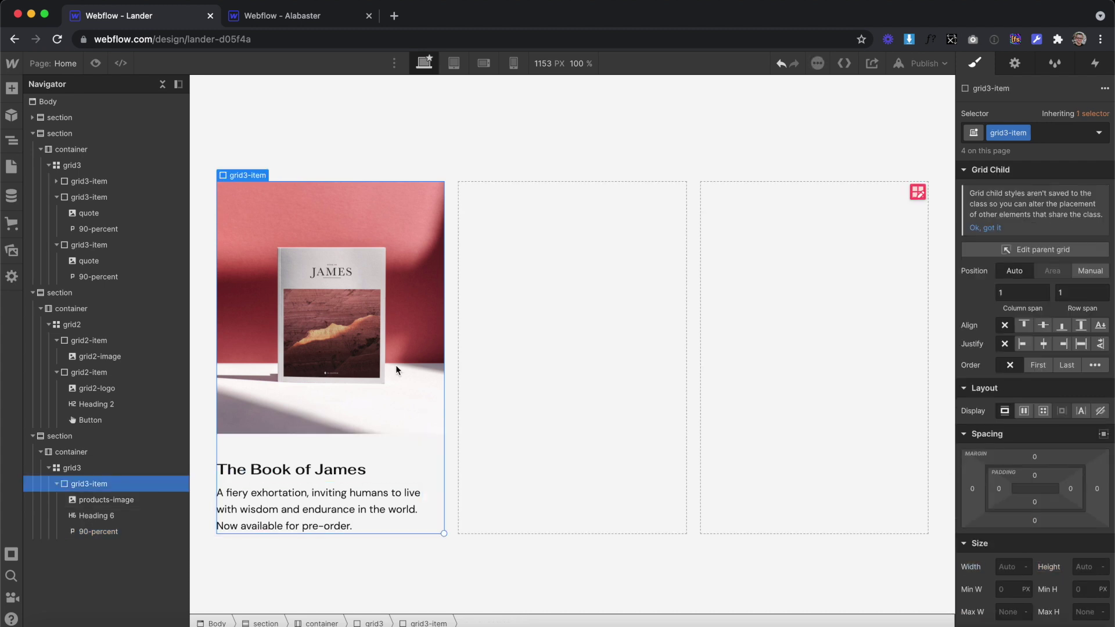
right_click(250, 173)
click(315, 303)
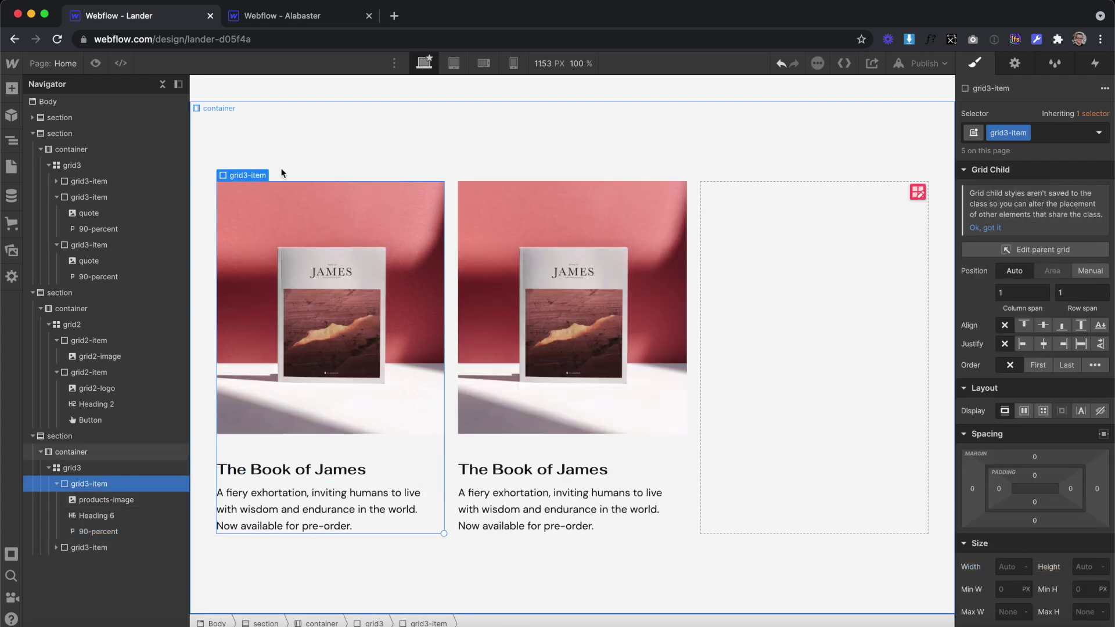
right_click(255, 174)
click(312, 303)
Replace the second product image with the photo of several standing books and the third with book-3.jpeg
click(465, 277)
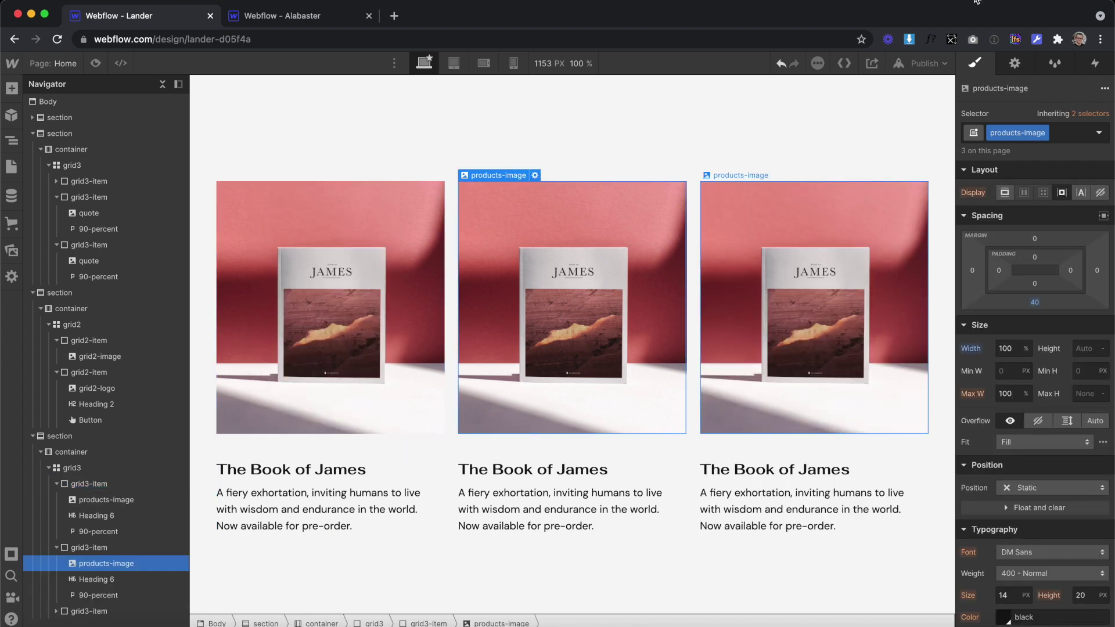
click(535, 176)
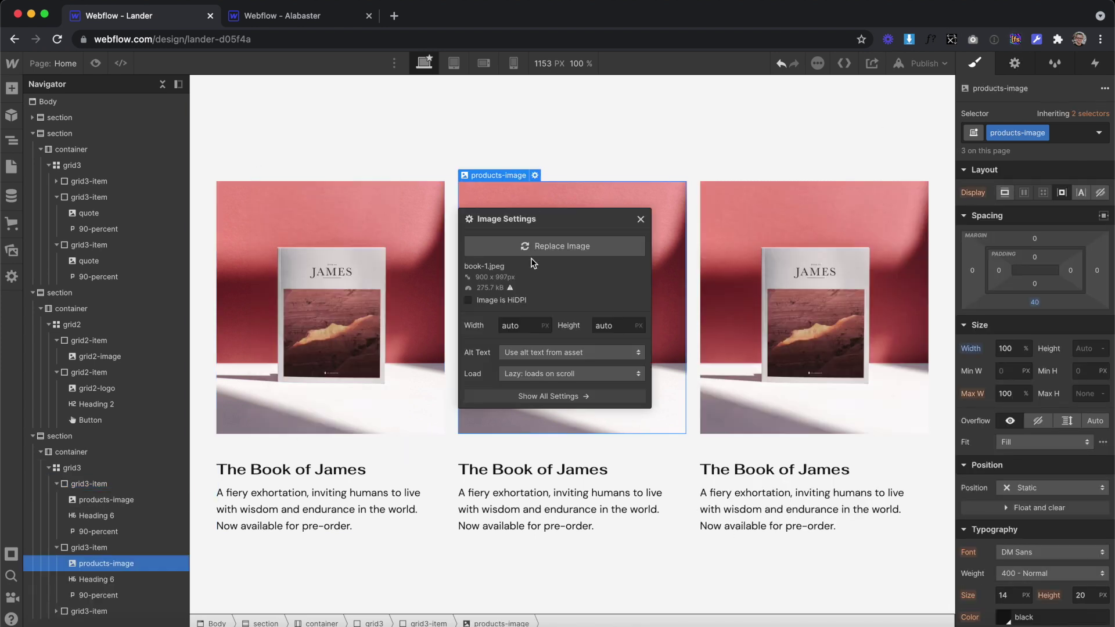
click(545, 253)
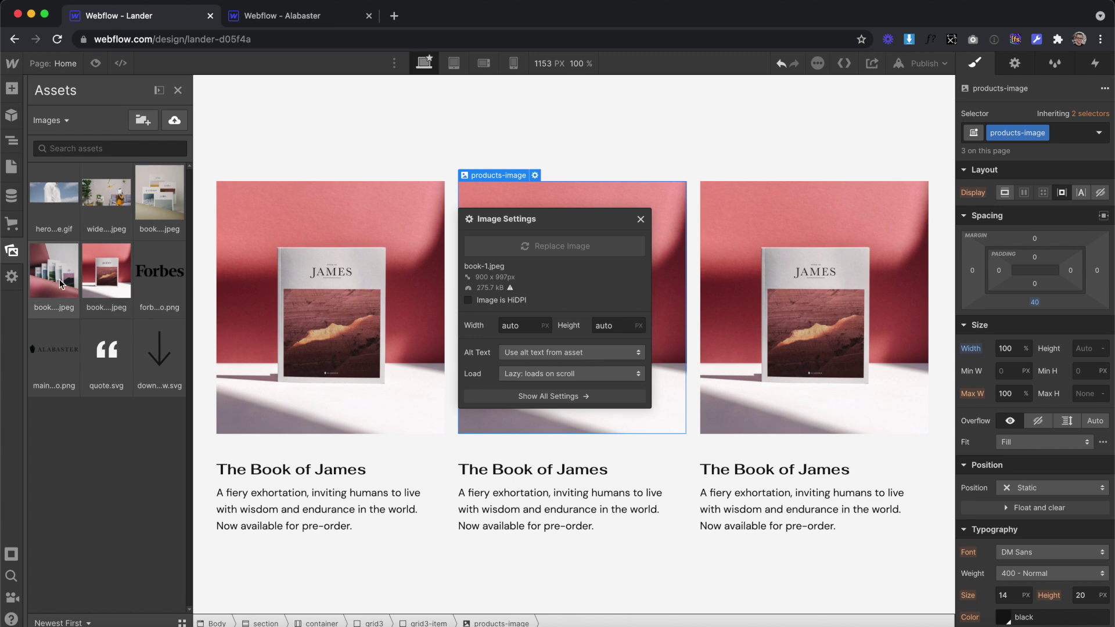
click(51, 255)
click(810, 241)
click(807, 246)
click(107, 273)
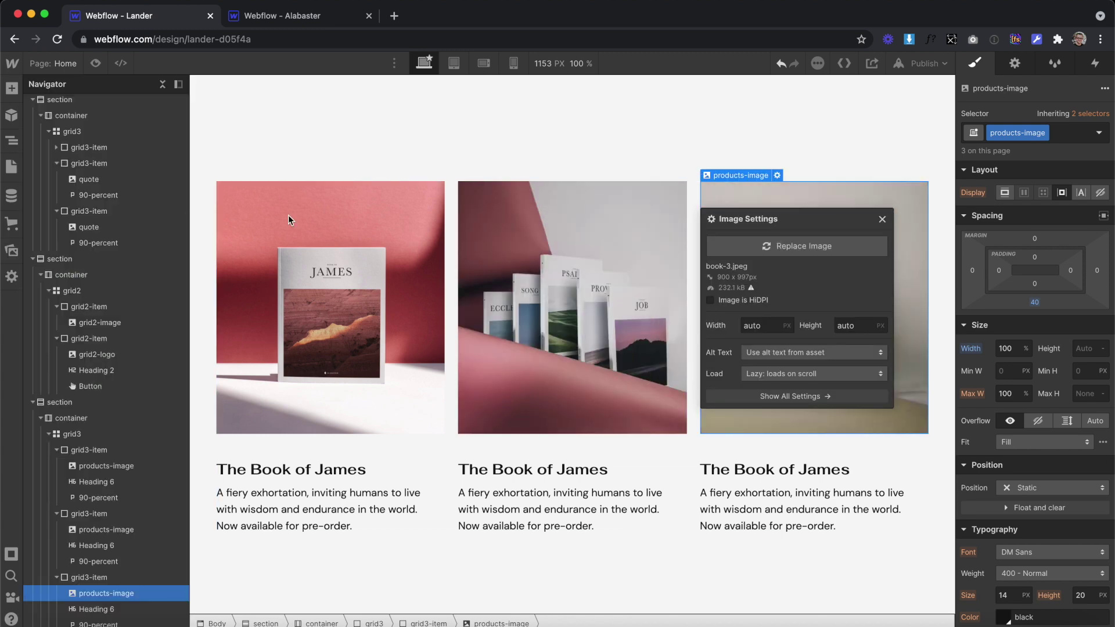
Change the second product's heading to "Bundles & Pairings" and its description to "Books of the Bible, curated together—at special pricing."
click(532, 469)
drag(608, 469, 428, 461)
text(Bundles & Pairings)
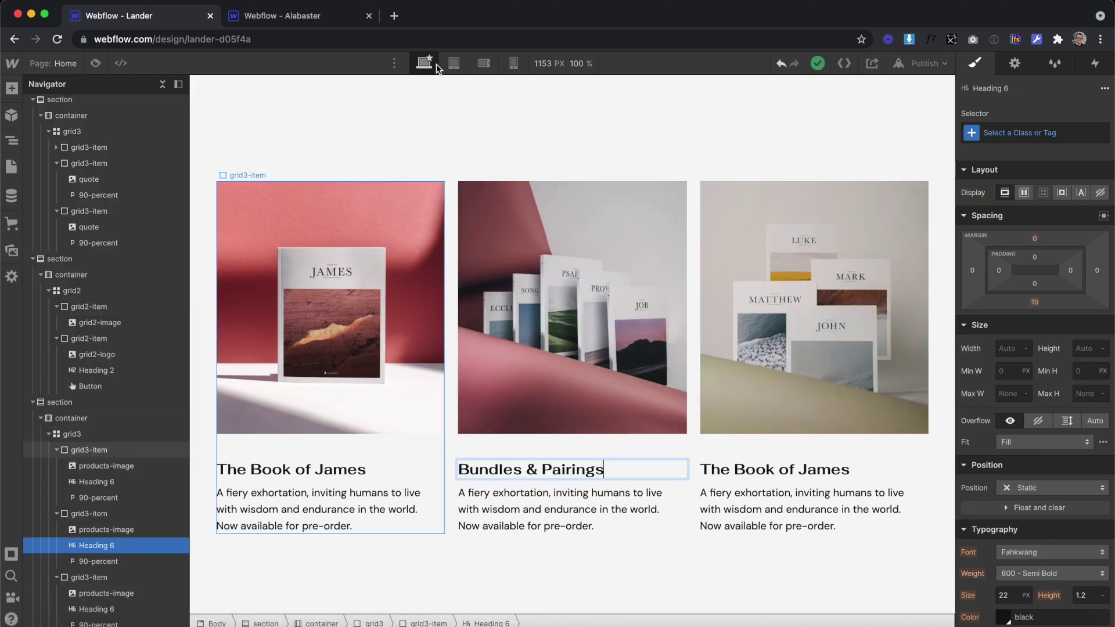
click(545, 519)
key(super+a)
text(Books of the Bible, curated together—at special pricing.)
Change the third product's heading to "The Four Gospels" and its description to "The story of Jesus, with visual imagery and thoughtful design."
text(The Four Gospels)
key(super+a)
text(The story of Jesus, with visual imagery and thoughtful design.)
Add the combo class products to the products section's container and set its top padding to 0
click(542, 130)
scroll(382, 315, up, 5)
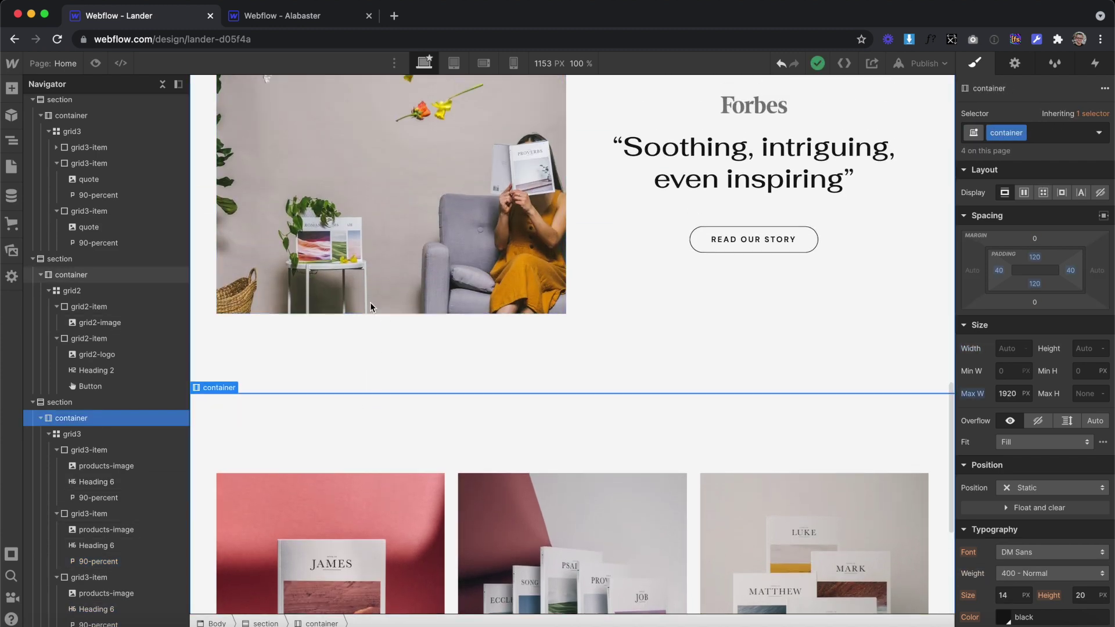
scroll(352, 441, up, 1)
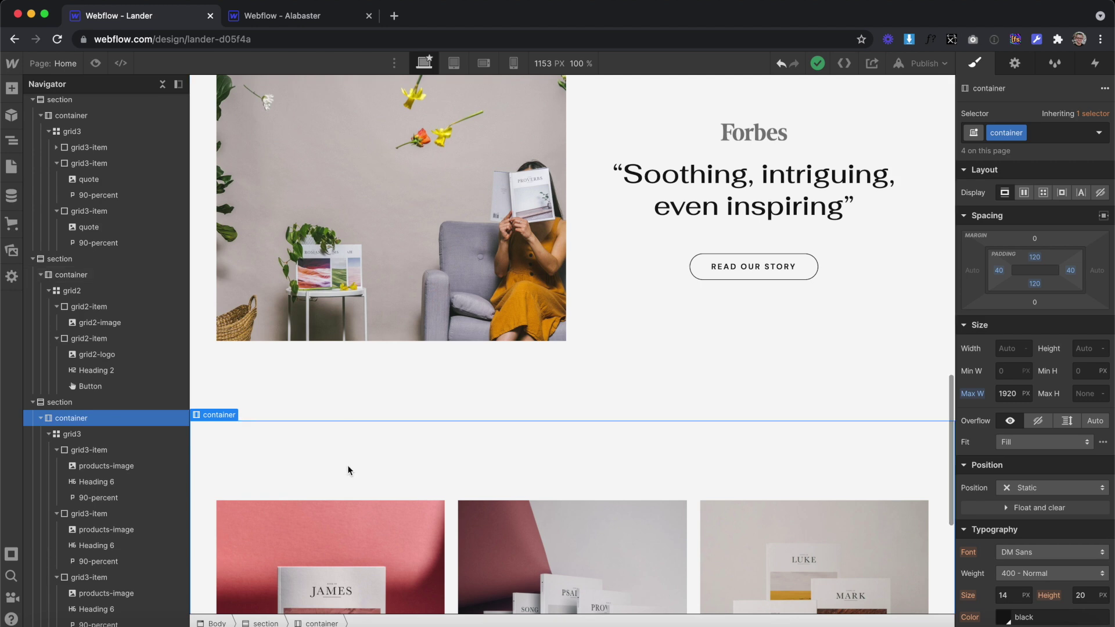
scroll(625, 393, up, 7)
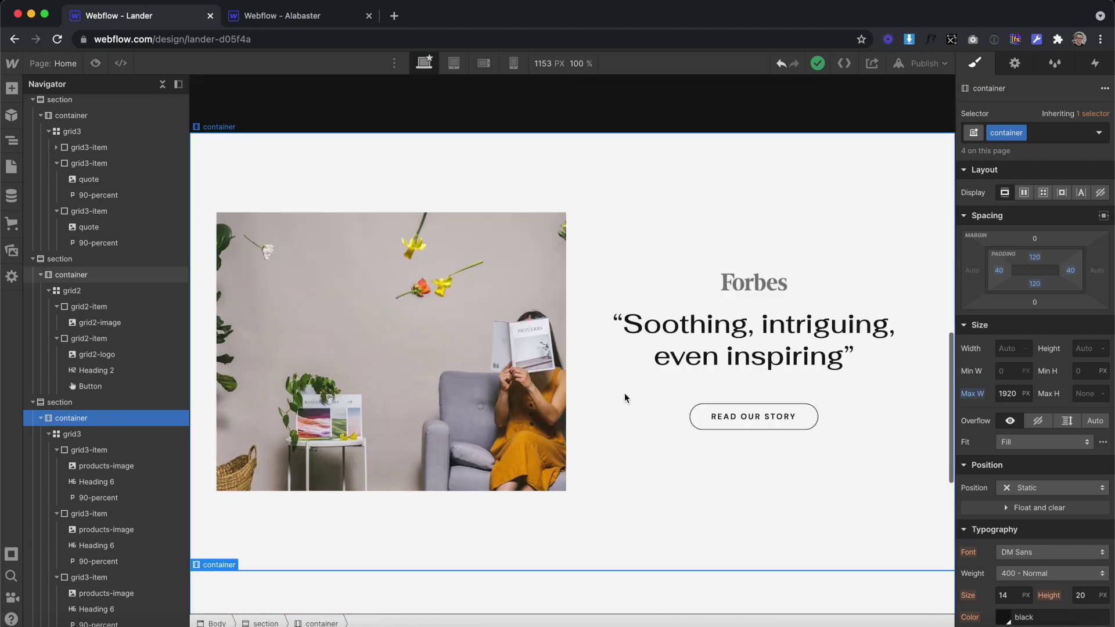
scroll(624, 392, down, 7)
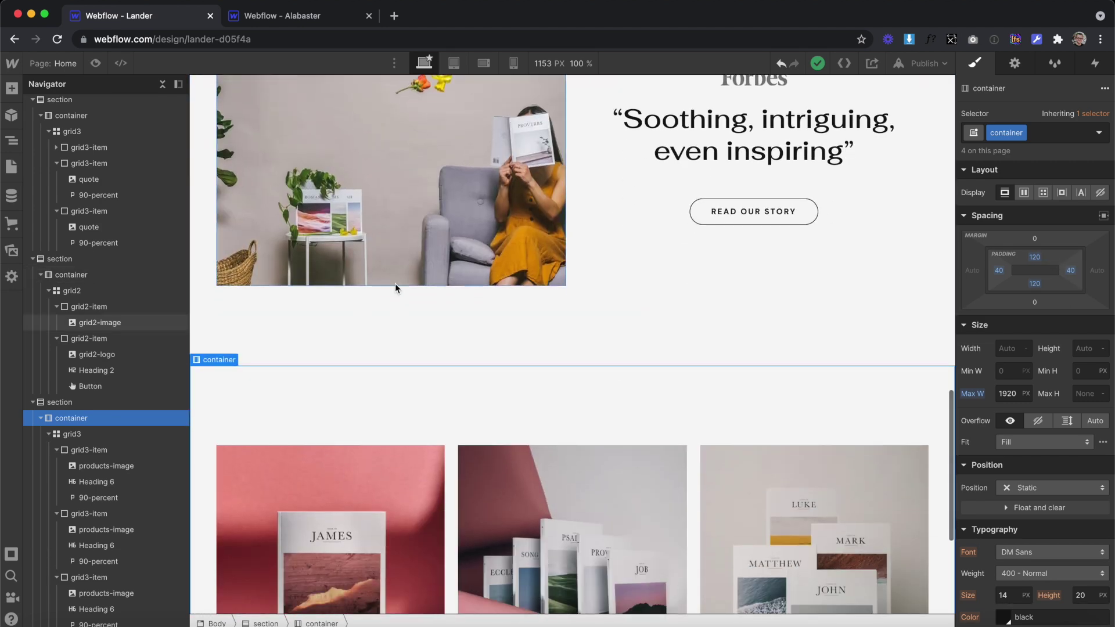
click(1051, 135)
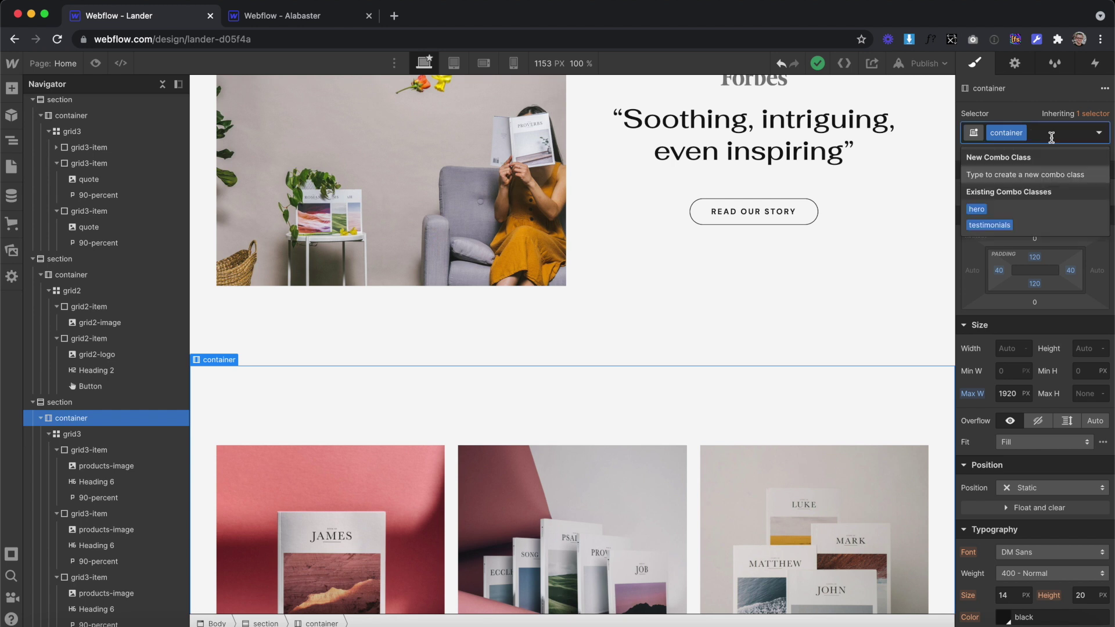
text(pro)
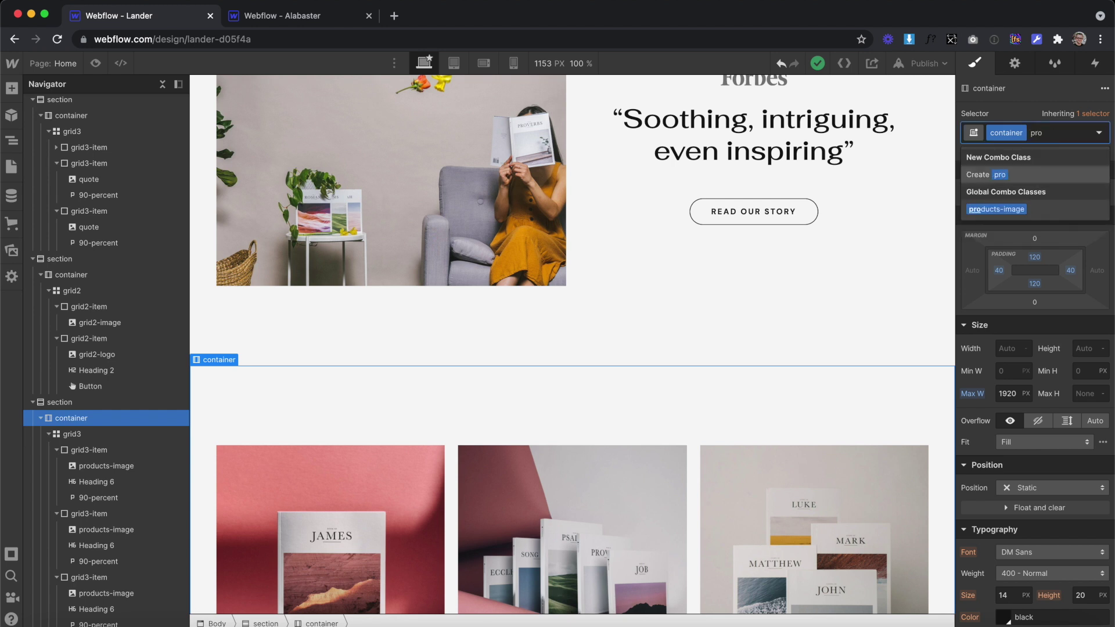
key(Return)
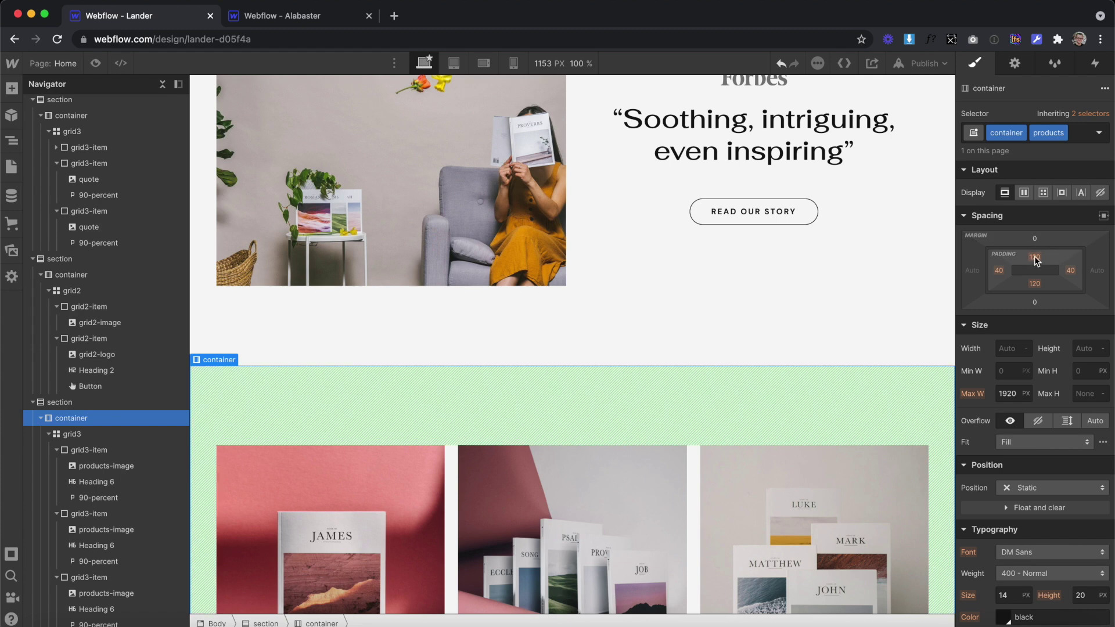
click(1034, 256)
key(Return)
scroll(381, 315, up, 3)
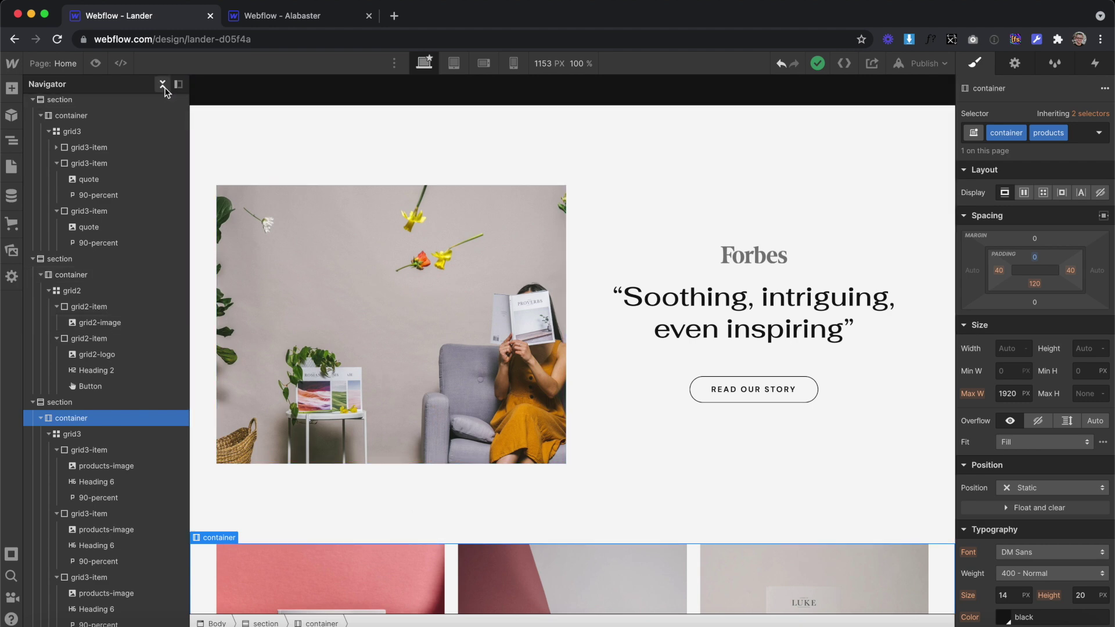
Collapse the element tree and add a new Section containing a Container at the end of the page
click(163, 86)
click(12, 88)
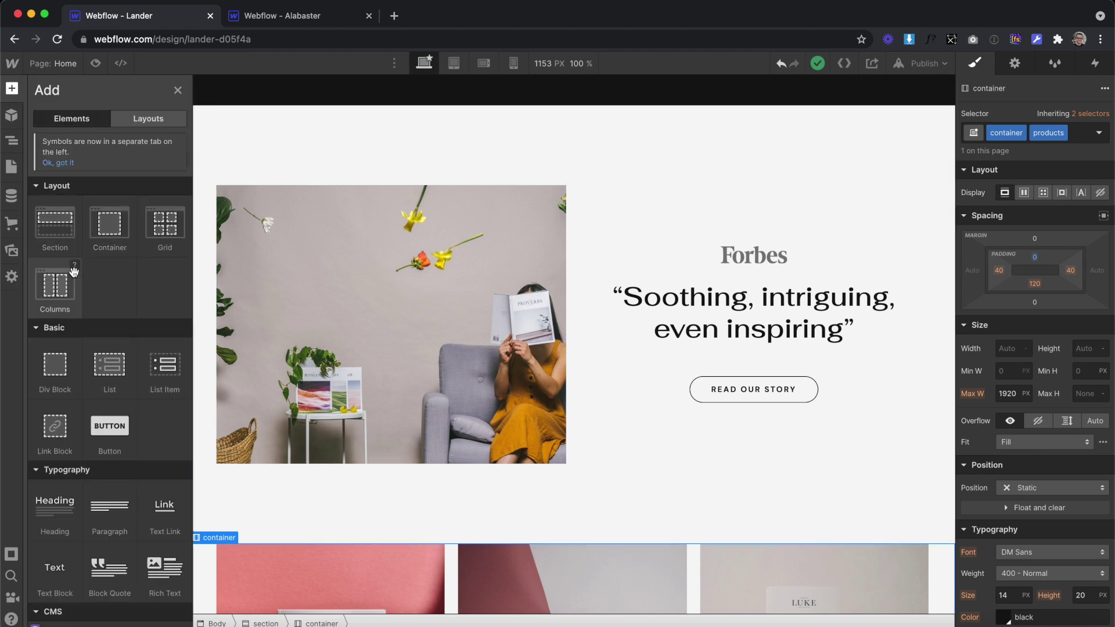
drag(64, 239, 68, 193)
key(a)
drag(106, 240, 76, 200)
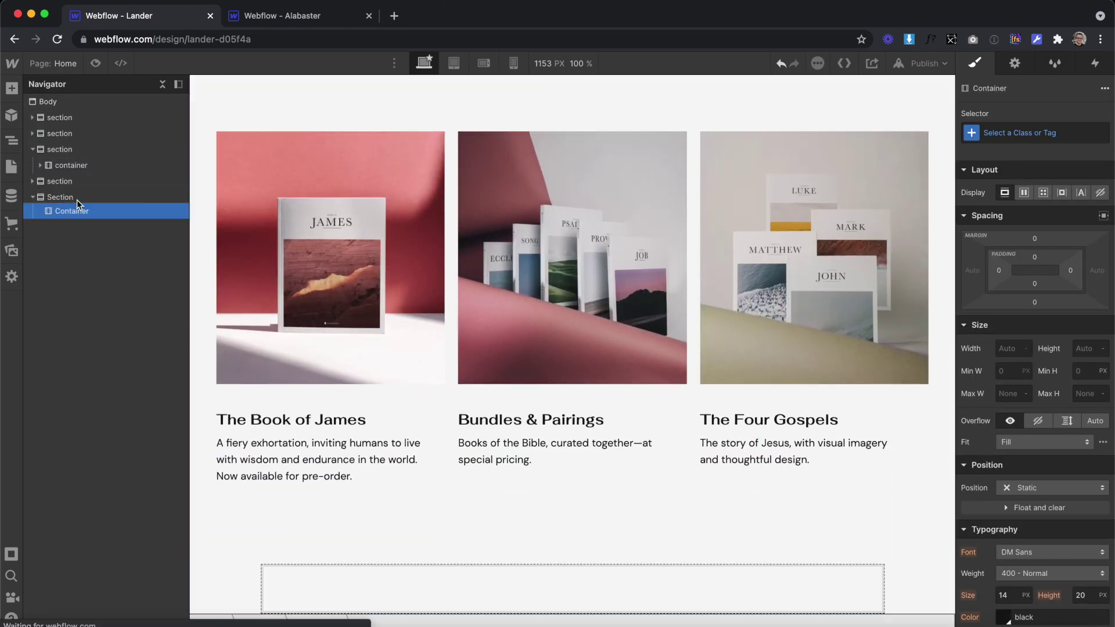
Apply the existing class section to the new Section and the existing class container to its Container
click(86, 197)
click(1022, 133)
text(sec)
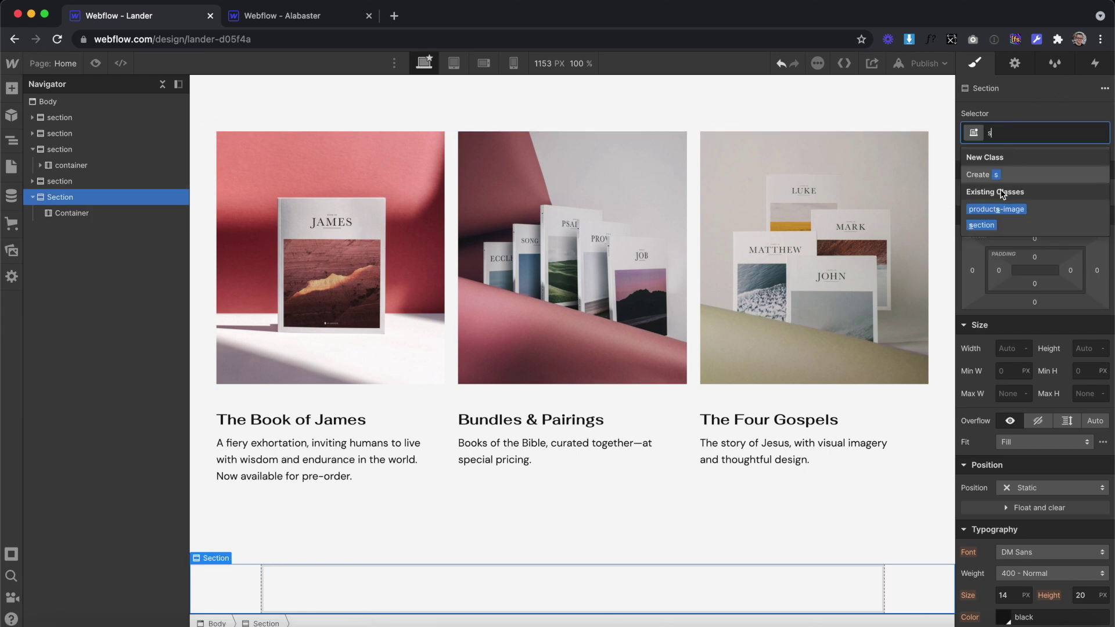
click(983, 219)
click(71, 212)
click(1022, 132)
text(con)
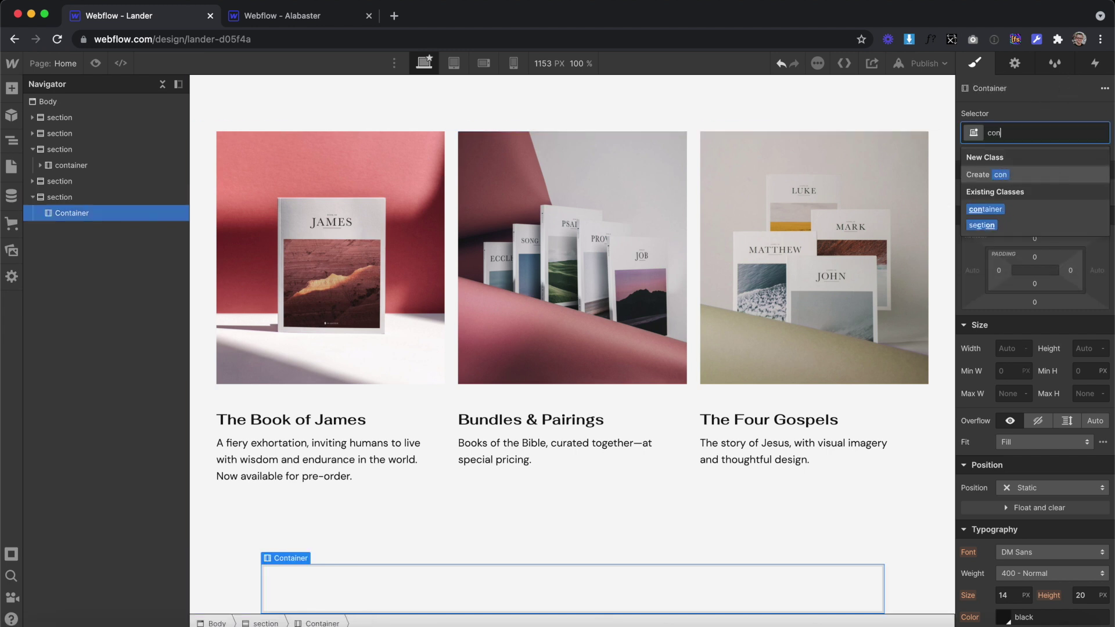
click(983, 211)
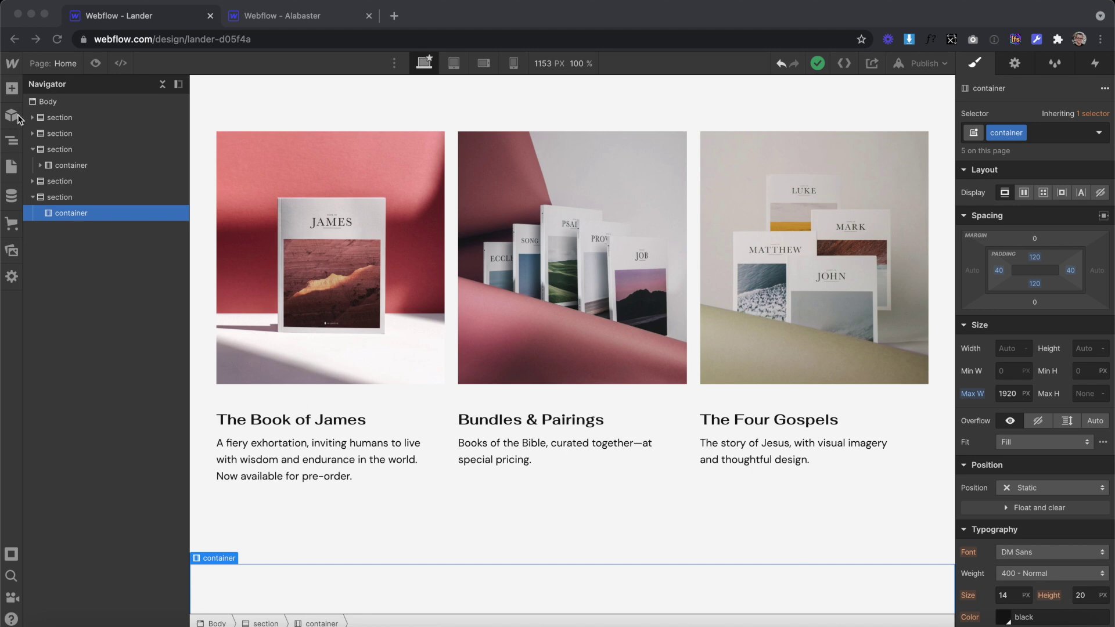
Add a Div Block inside the new container and give it the class footer-line
click(12, 88)
drag(55, 369, 340, 589)
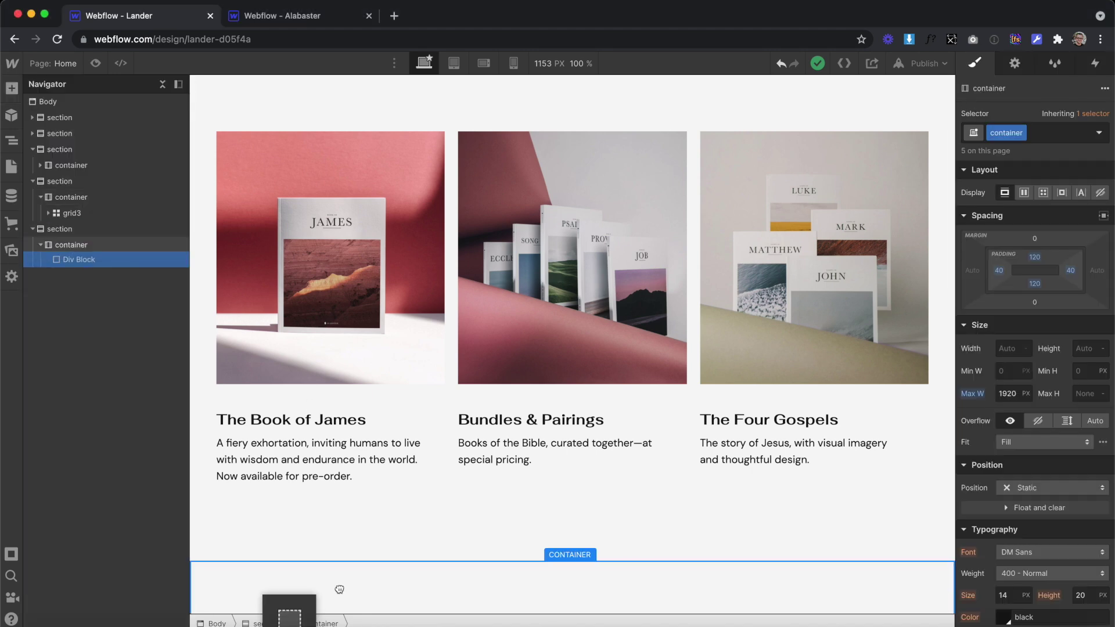
key(super+Return)
text(footer-line)
key(Return)
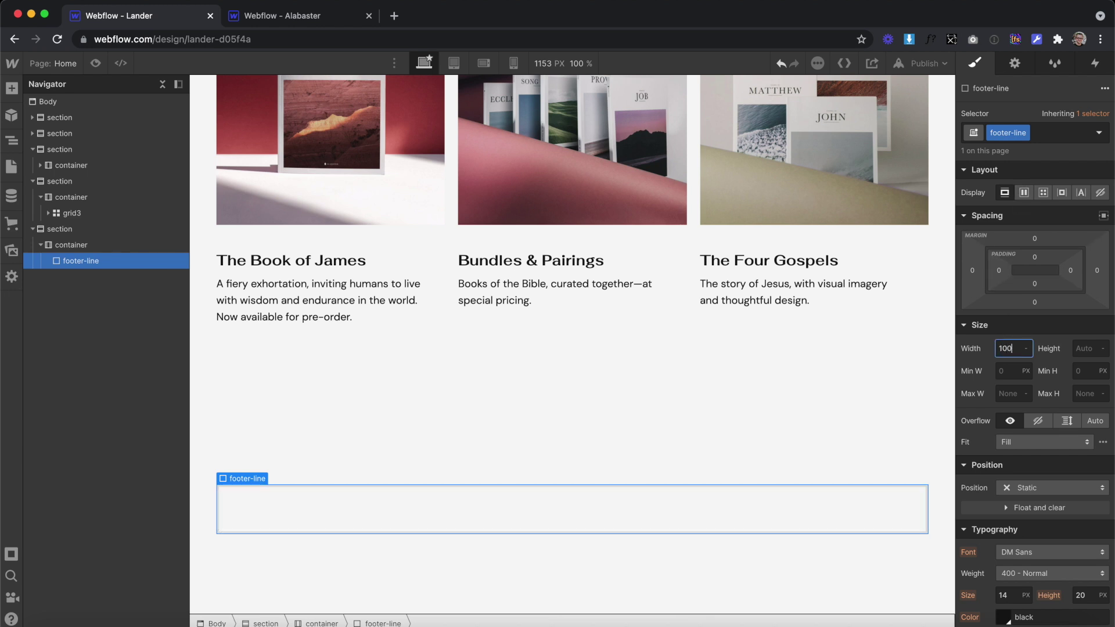
Size the footer-line div as a thin line 100% wide and give it a black background color
key(Return)
key(Return)
scroll(1032, 435, down, 6)
click(1000, 511)
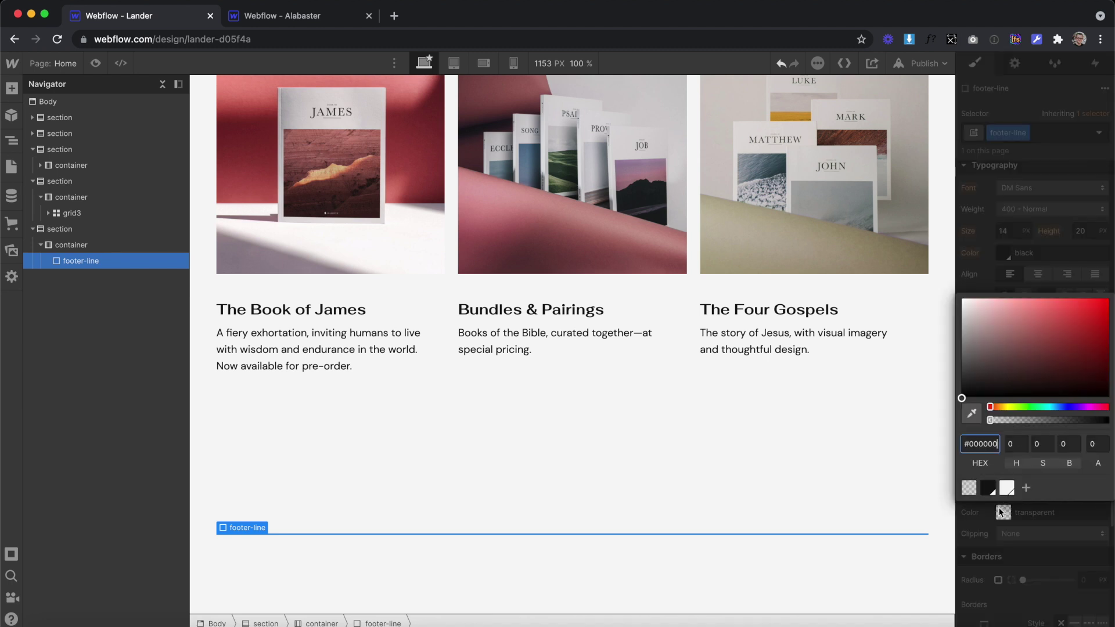
click(991, 485)
click(661, 594)
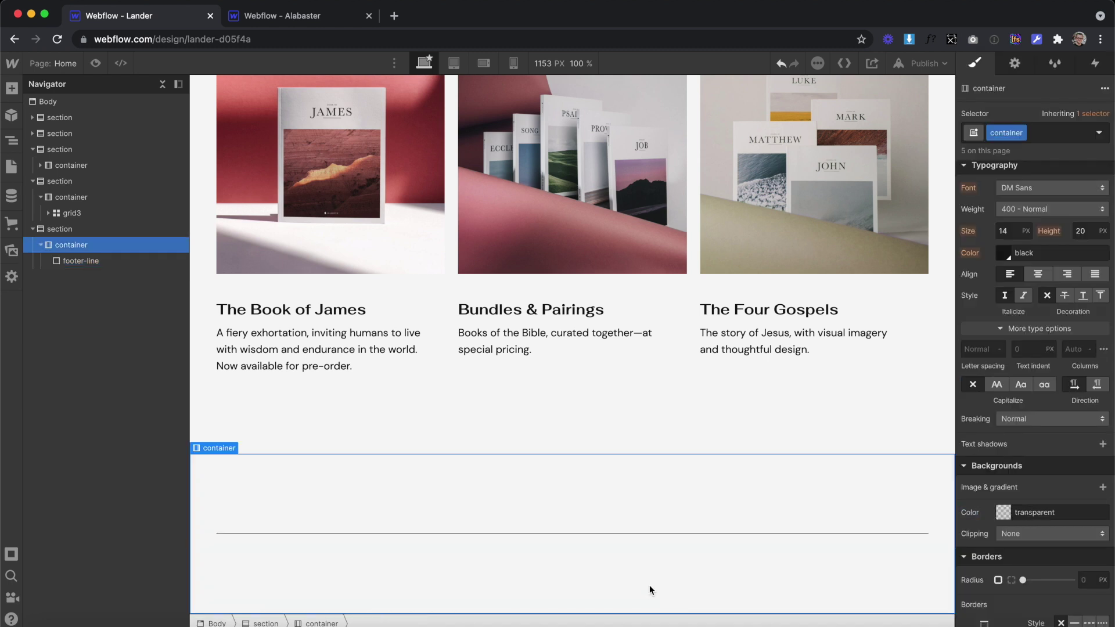
Add a paragraph below the footer line reading "© 2021 All Rights Reserved."
click(11, 88)
drag(107, 581, 205, 471)
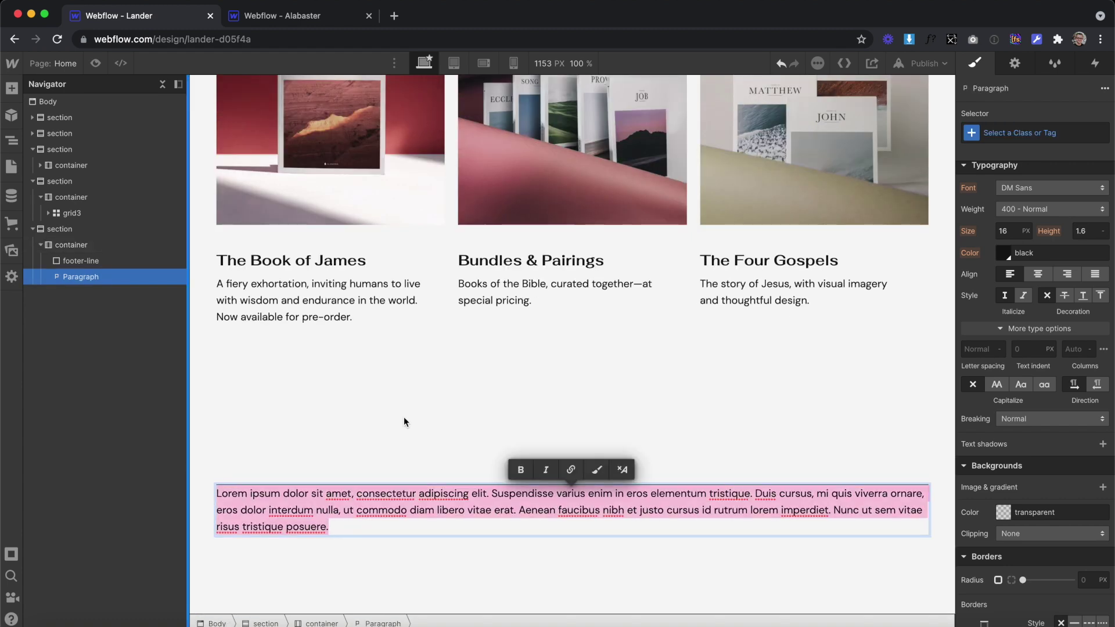
text(© 2021 All Rights Reserved.)
click(675, 418)
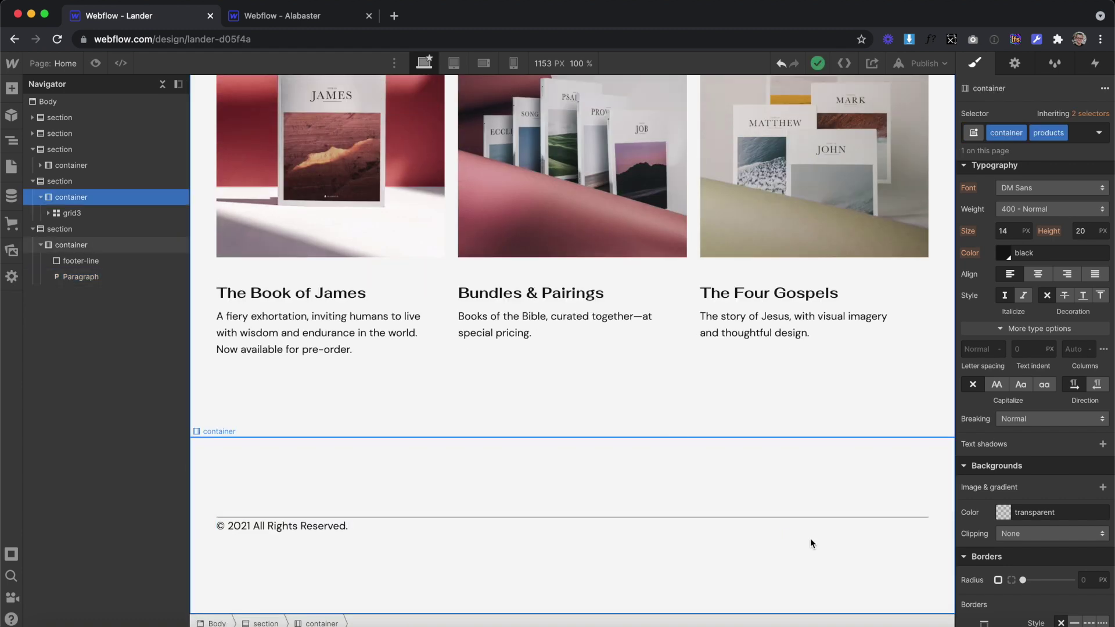
Add a Link Block below the copyright paragraph and give it the class link
click(11, 88)
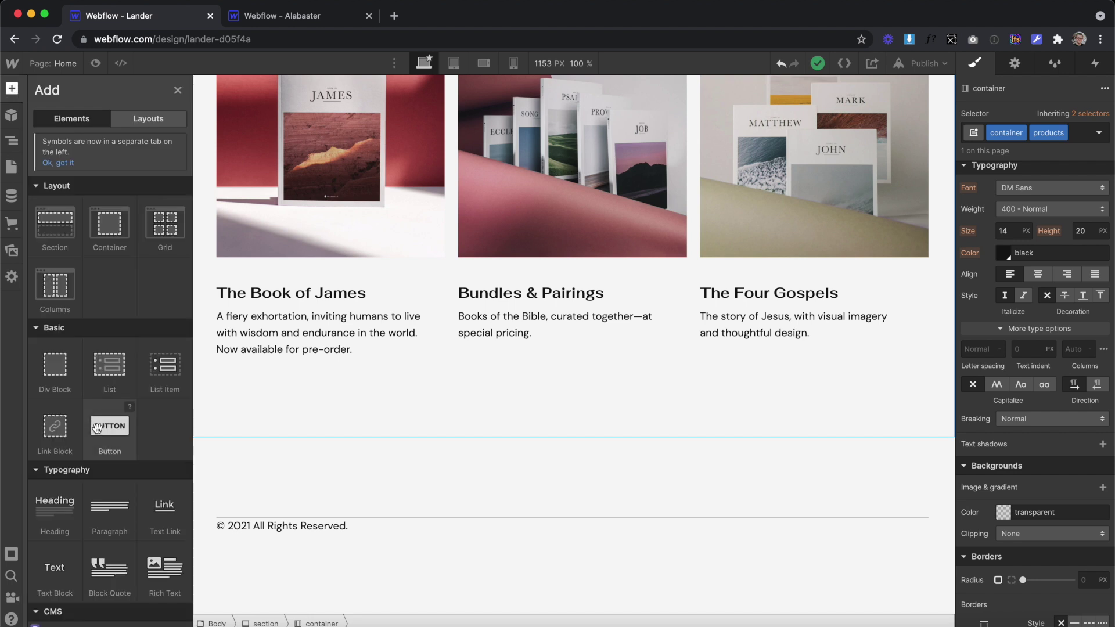
drag(53, 430, 319, 543)
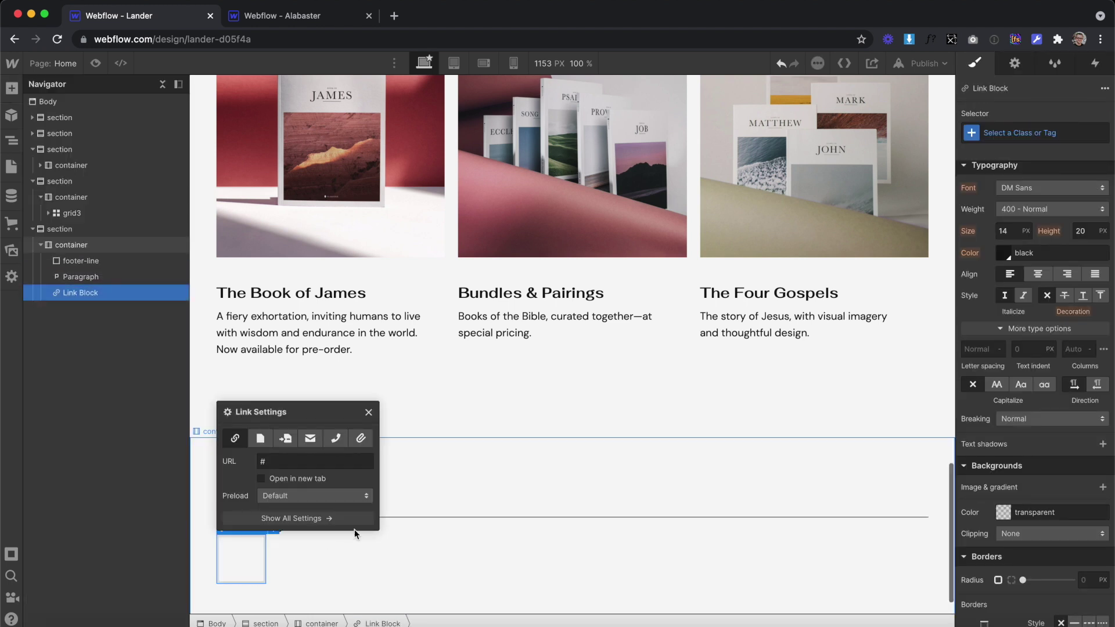
click(1035, 133)
text(link)
key(Return)
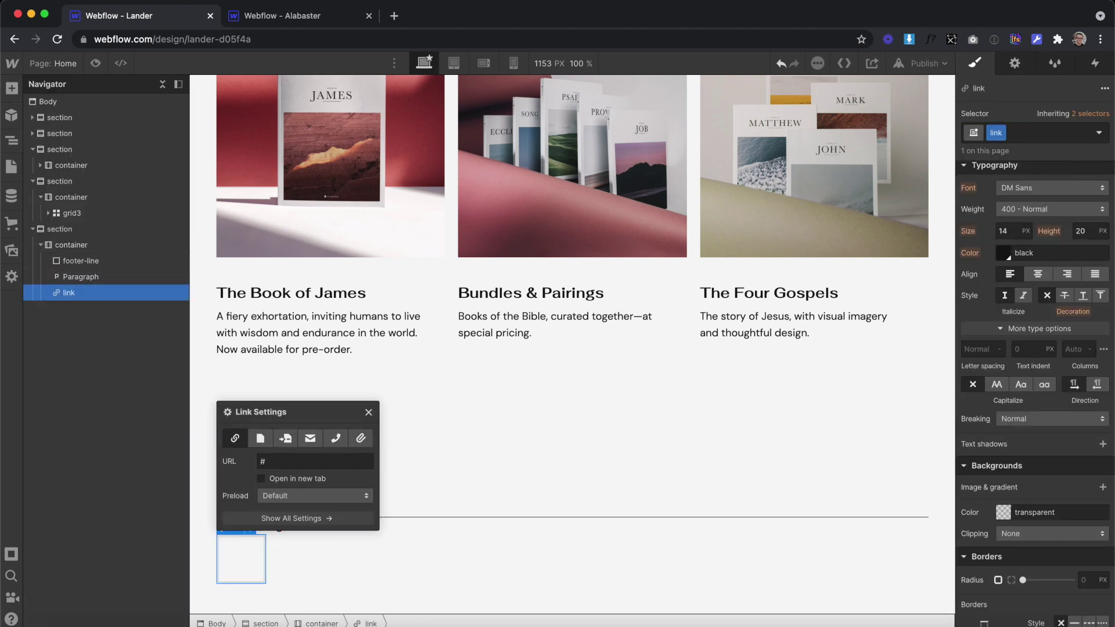
Add a paragraph inside the footer link block with the class link-text, reading "Facebook"
click(12, 88)
drag(105, 521, 250, 569)
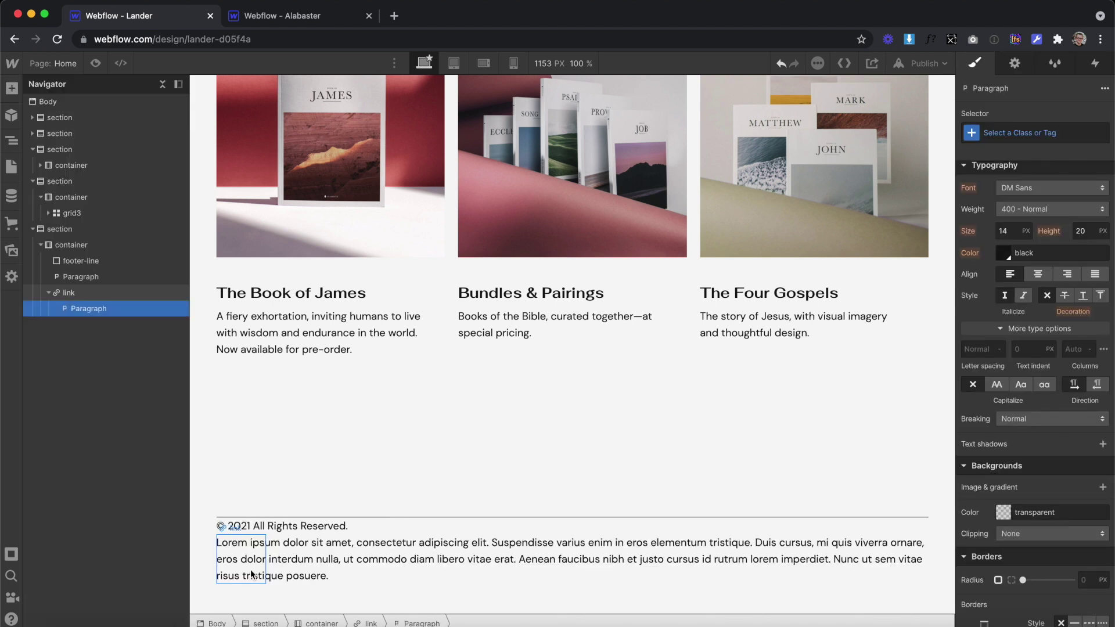
click(1027, 132)
text(lin)
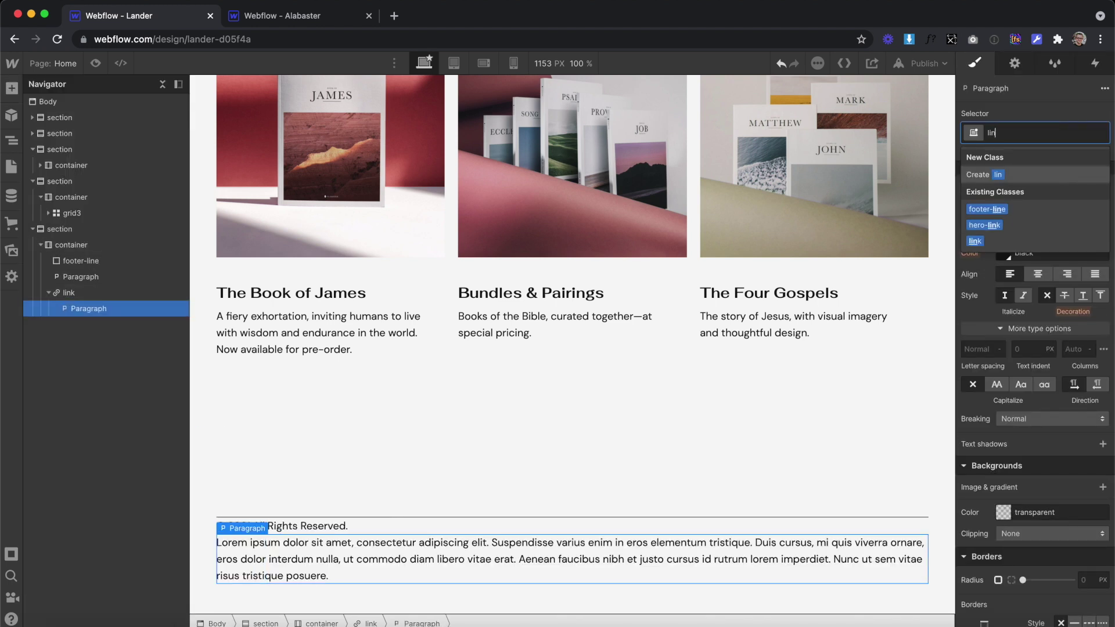
text(k-text)
key(Return)
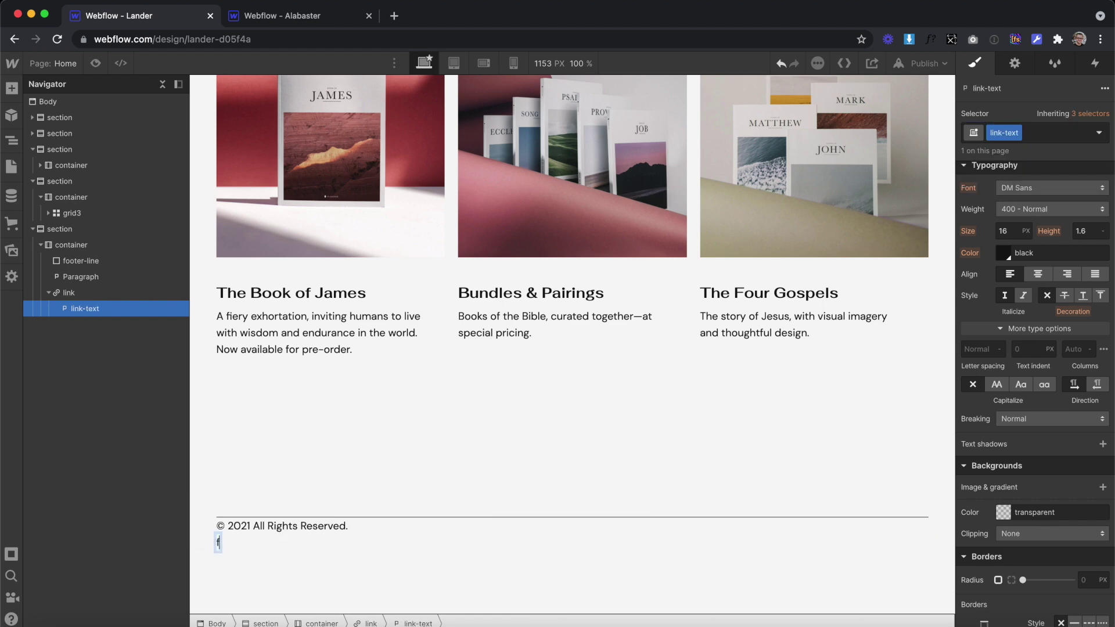
text(k)
key(Escape)
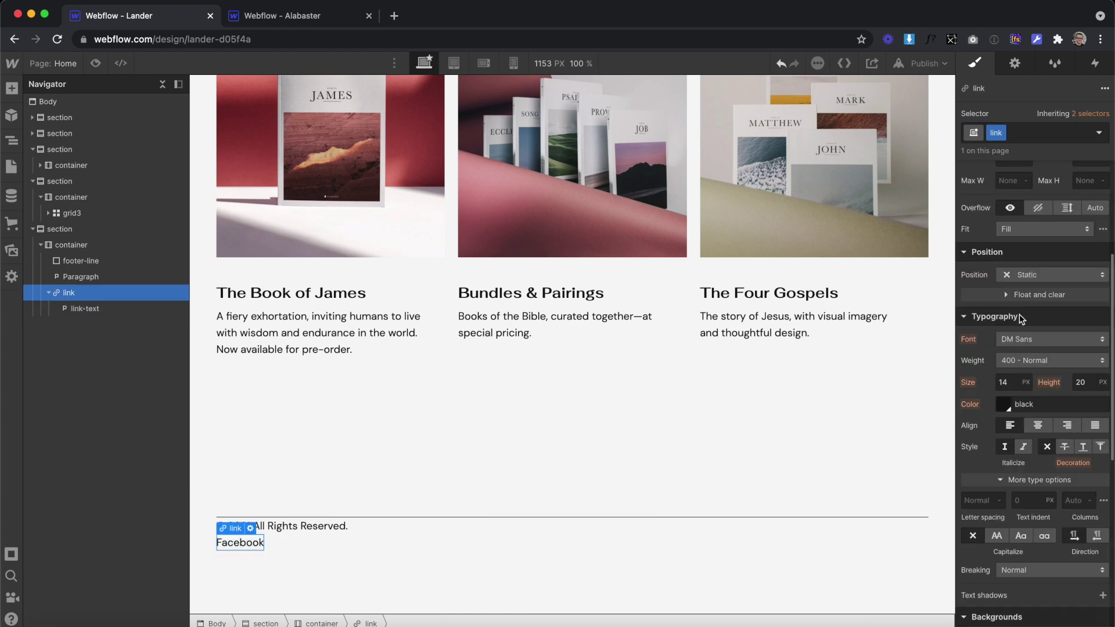
Set the left and right padding of the Facebook link block to 18 px
drag(1000, 275, 1010, 275)
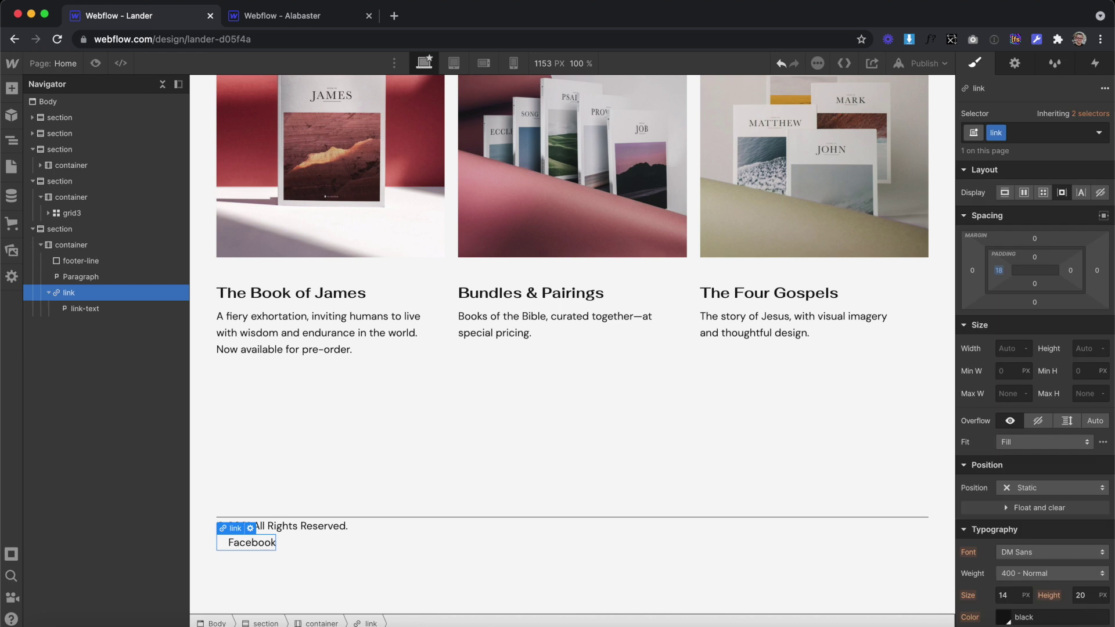
click(1071, 273)
text(18)
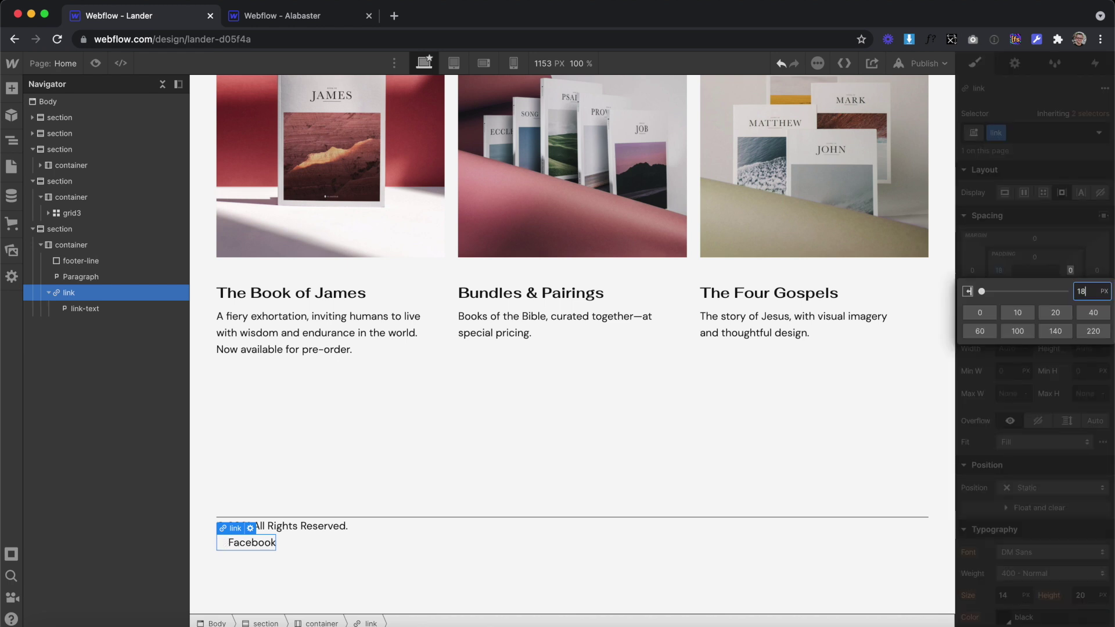
key(Return)
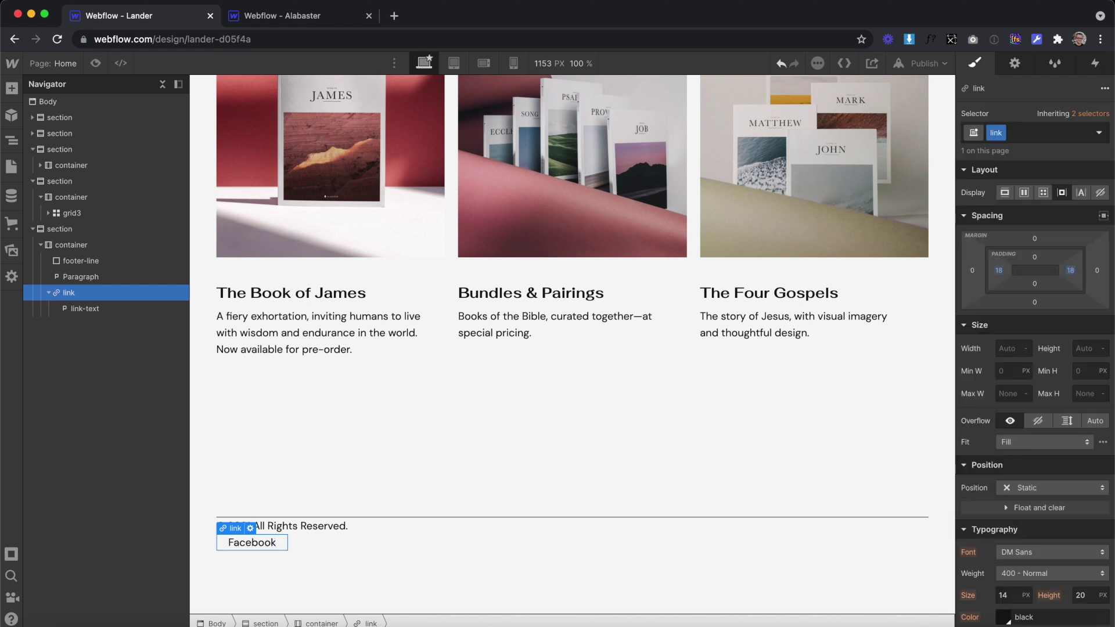
Duplicate the Facebook link block and change the copy's text to "Instagram"
right_click(240, 533)
click(287, 489)
double_click(350, 545)
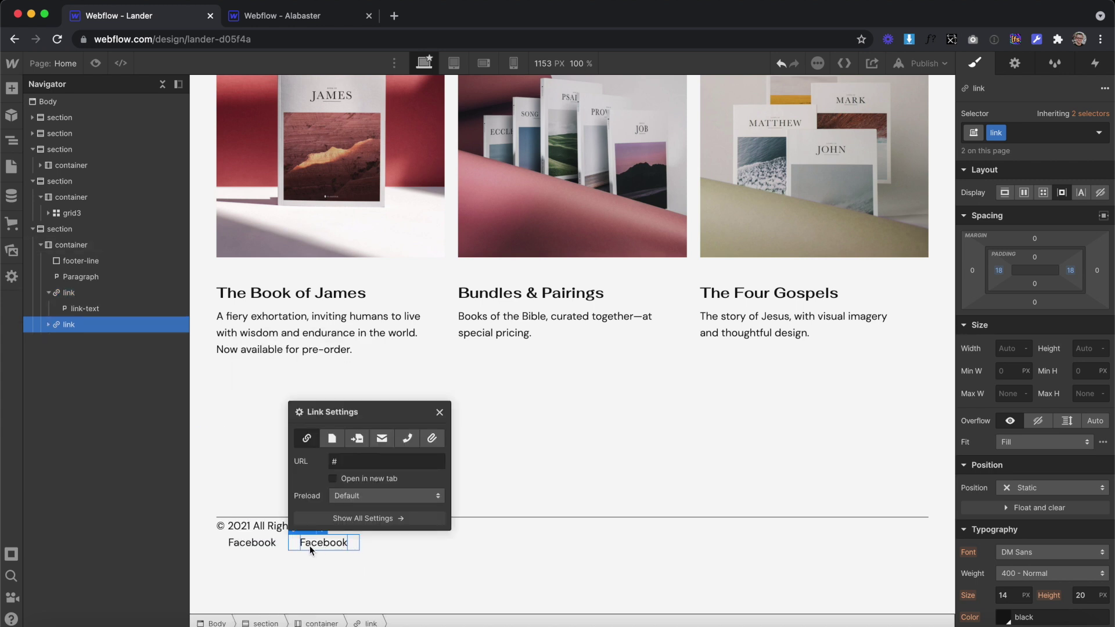
double_click(319, 543)
text(Instagram)
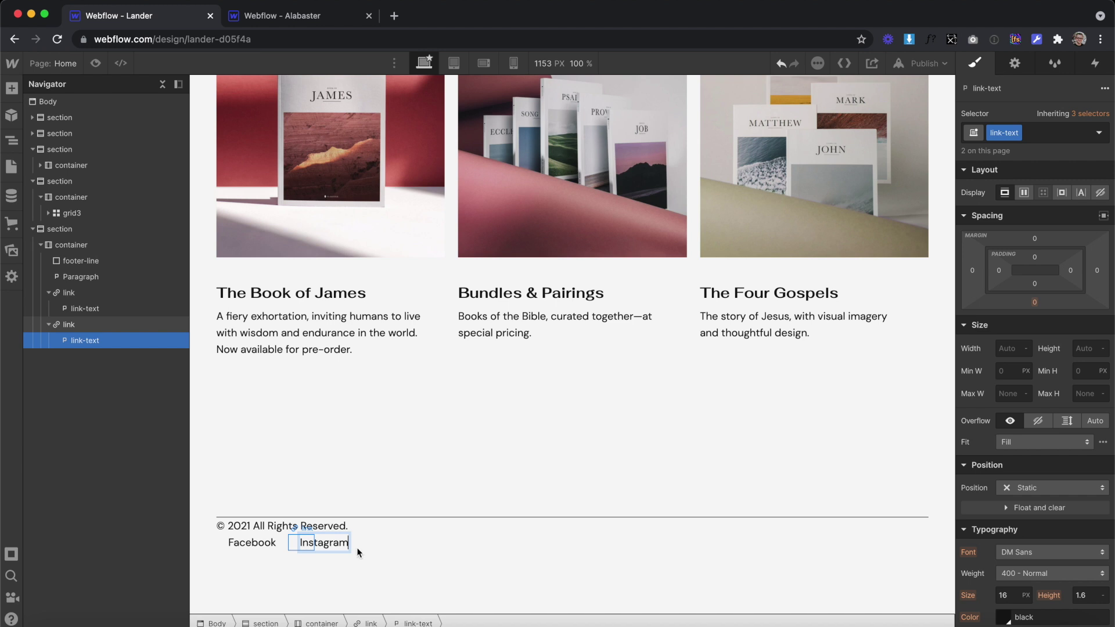
Duplicate the Instagram link block and change the copy's text to "Twitter"
right_click(291, 543)
click(329, 488)
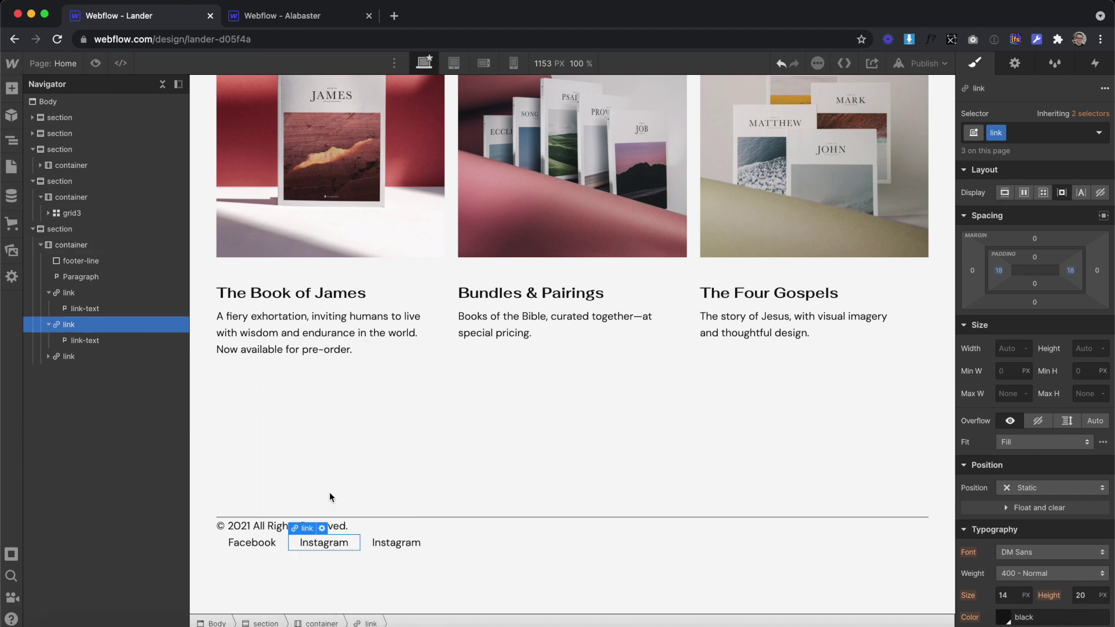
double_click(410, 543)
text(Twitter)
key(Escape)
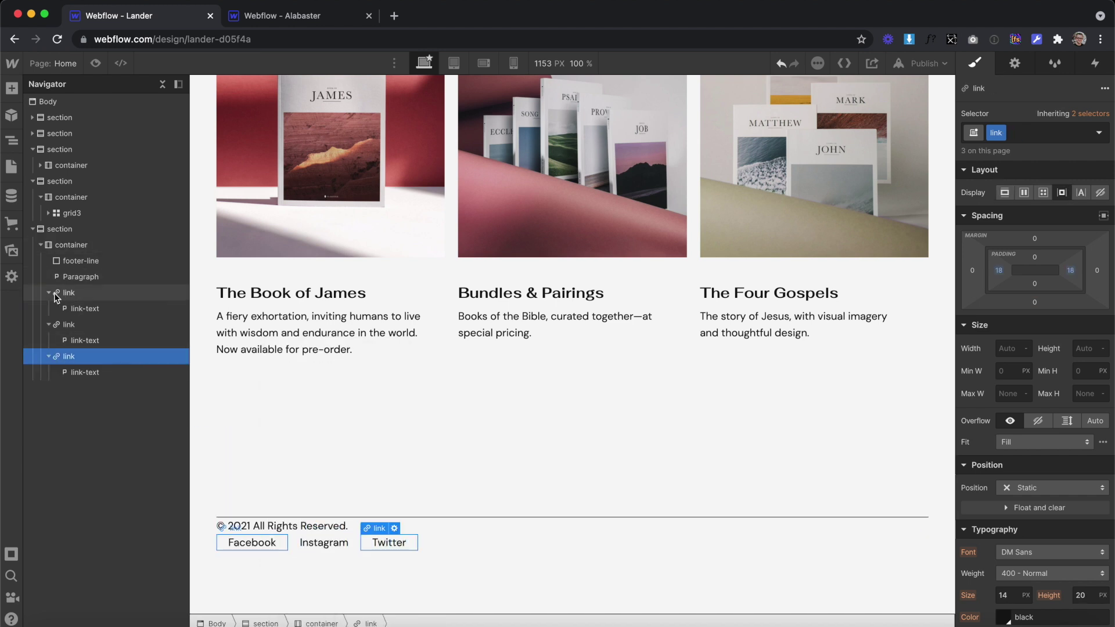
Collapse the three footer link blocks in the element tree
click(49, 292)
click(49, 308)
click(48, 324)
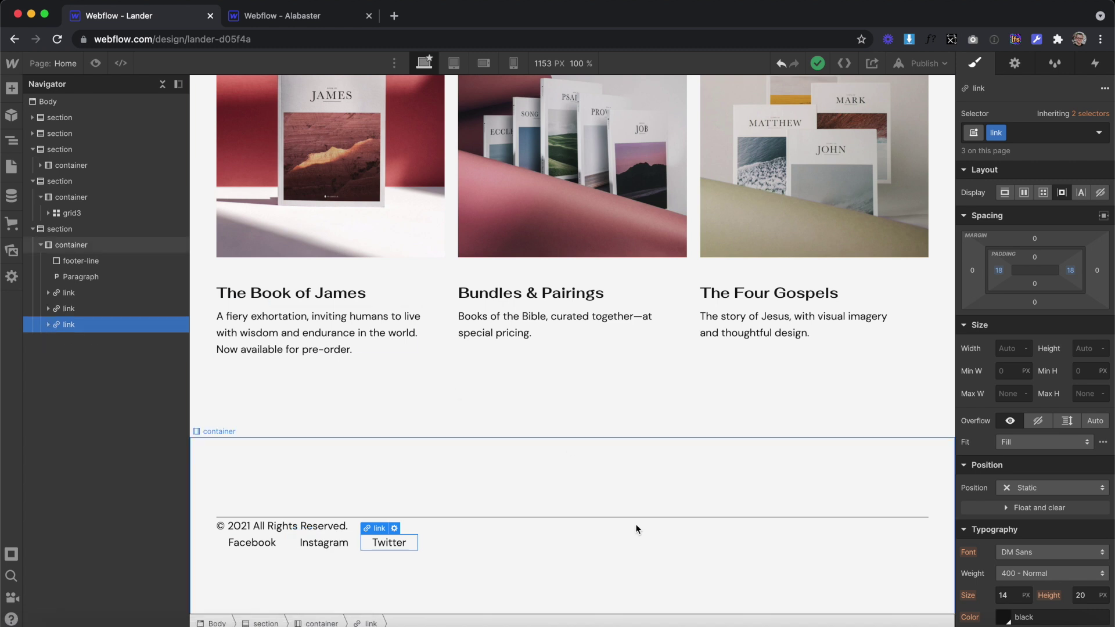
Add a div block with the class footer-links below the copyright paragraph and nest the three social link blocks inside it
click(6, 91)
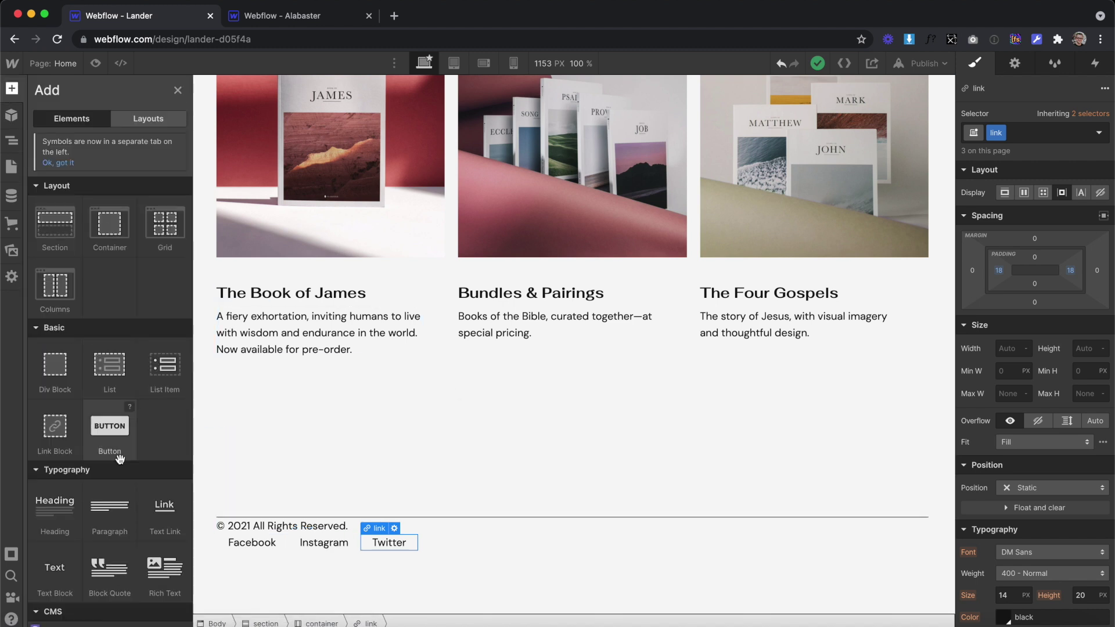
drag(55, 367, 58, 301)
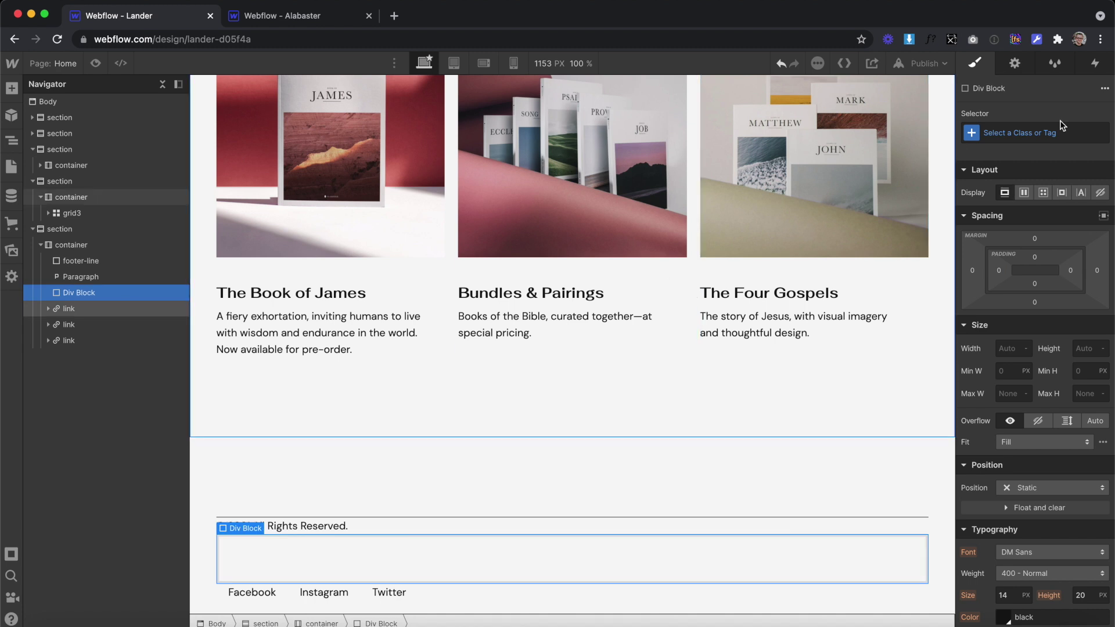
click(1045, 132)
text(footer-links)
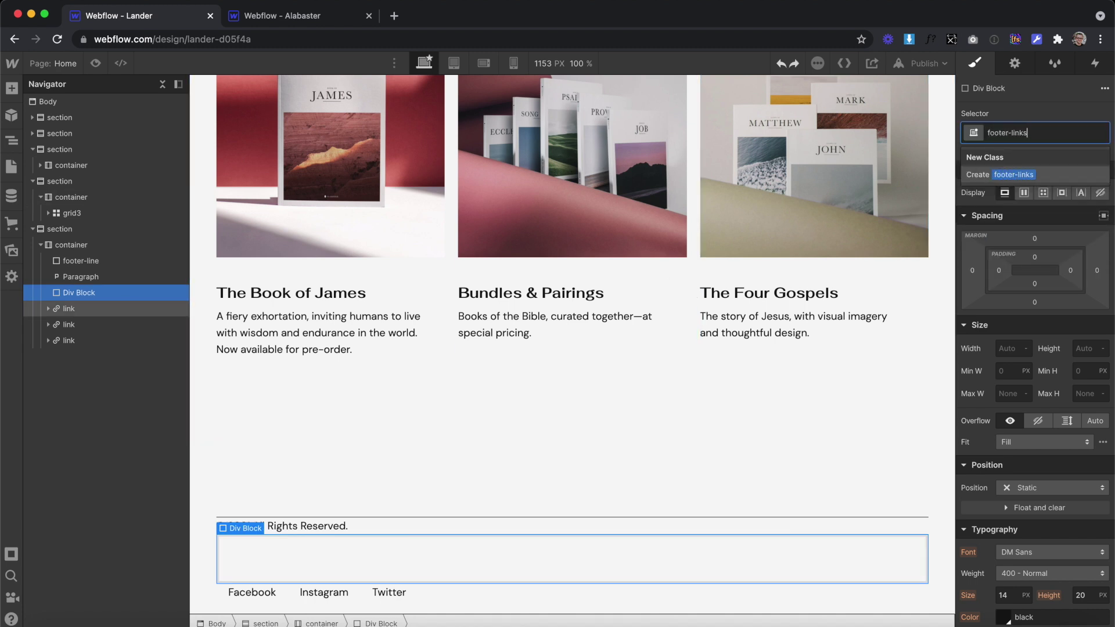
key(Return)
drag(68, 309, 116, 334)
Add a div block with the class footer-flex below the footer line and nest the copyright paragraph and footer-links inside it
click(12, 88)
drag(67, 377, 126, 273)
drag(129, 285, 129, 285)
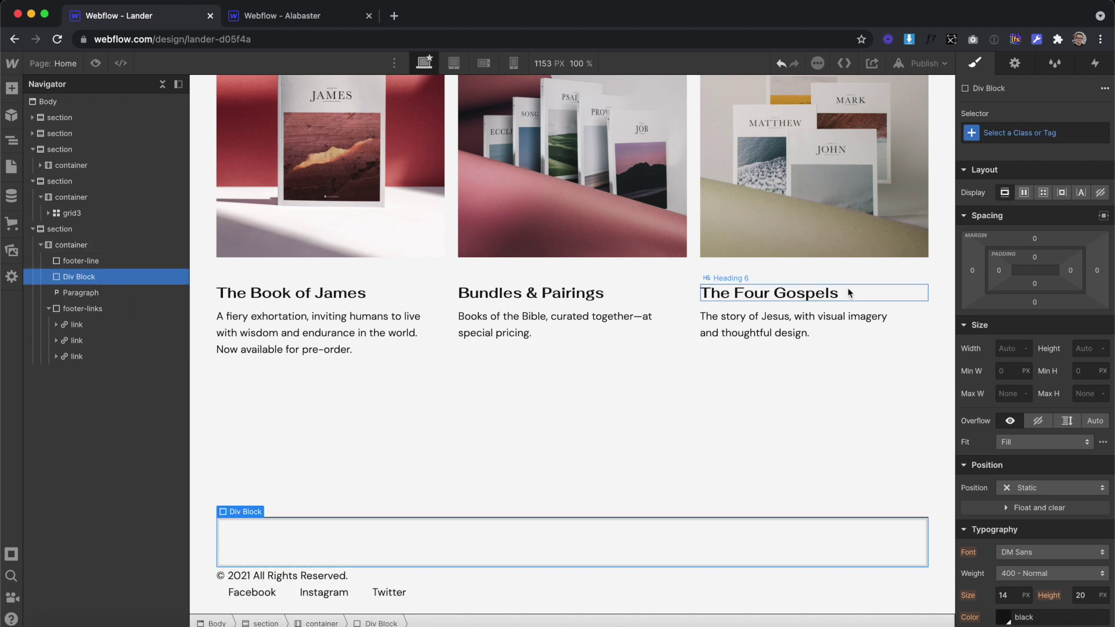
click(1054, 136)
text(footer)
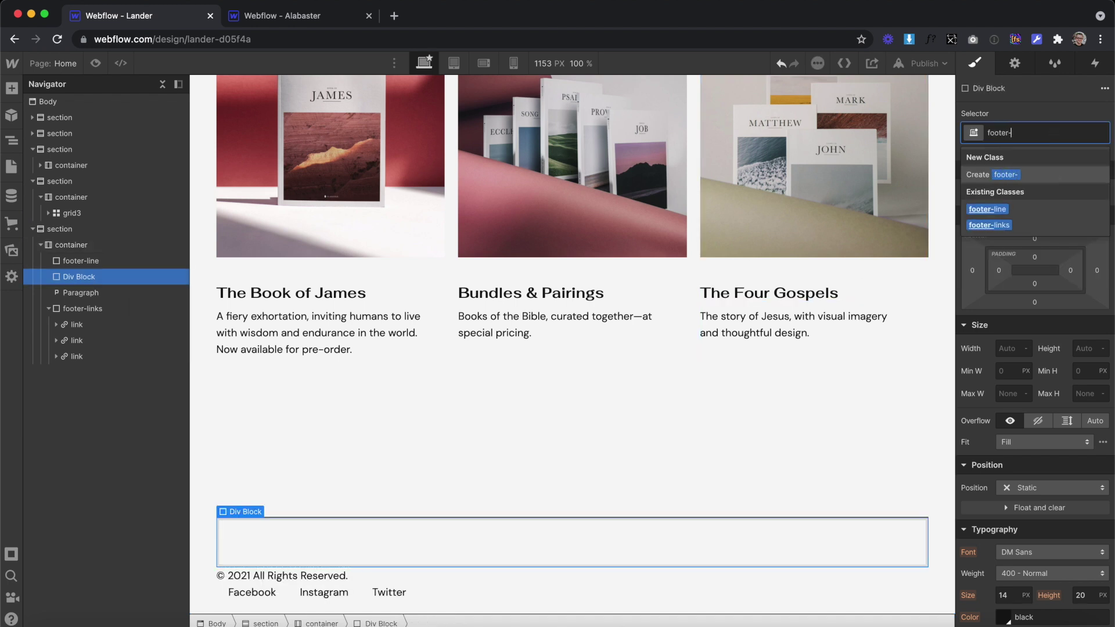
text(-flex)
key(Return)
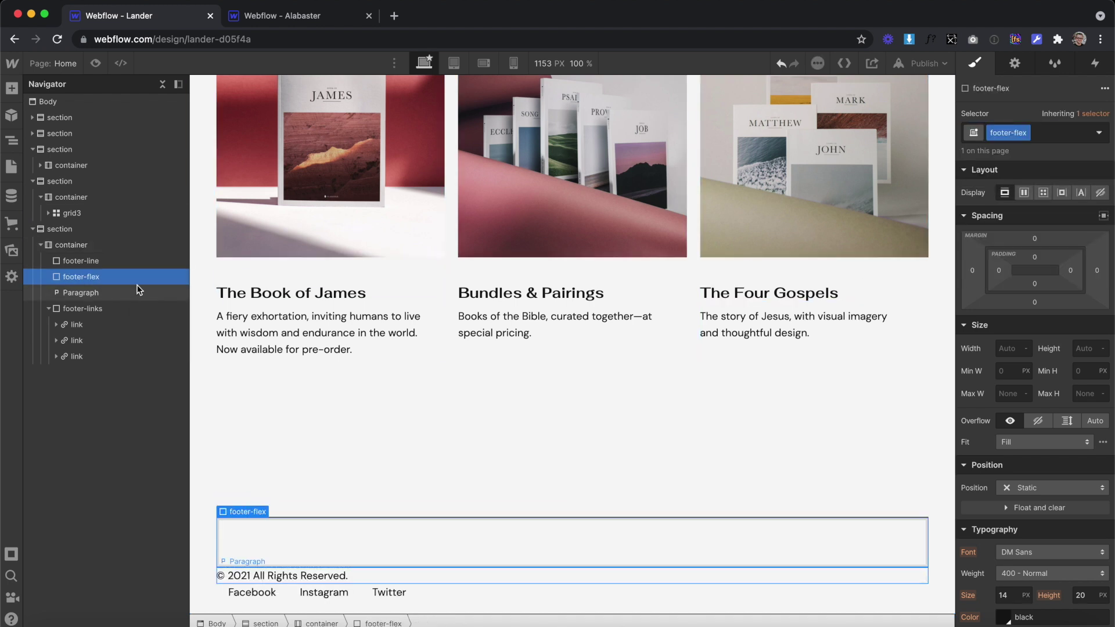
mouse_move(133, 288)
mouse_down()
mouse_move(128, 278)
mouse_move(123, 293)
mouse_move(139, 308)
mouse_move(138, 298)
mouse_up()
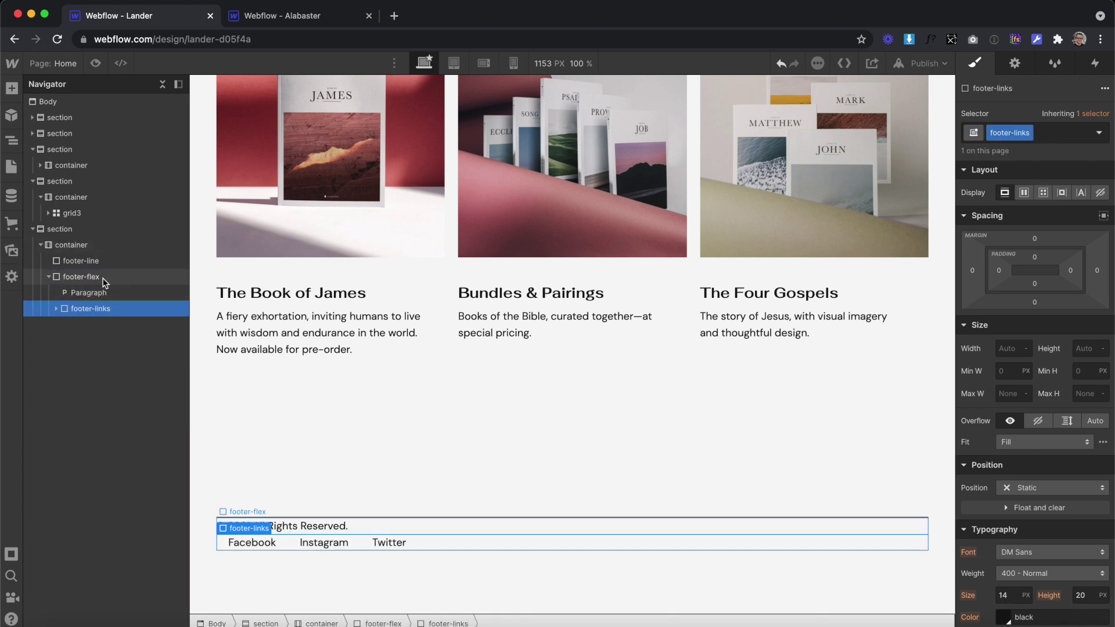
Lay out footer-flex as a horizontal flexbox with centered alignment and space-between justification
click(106, 278)
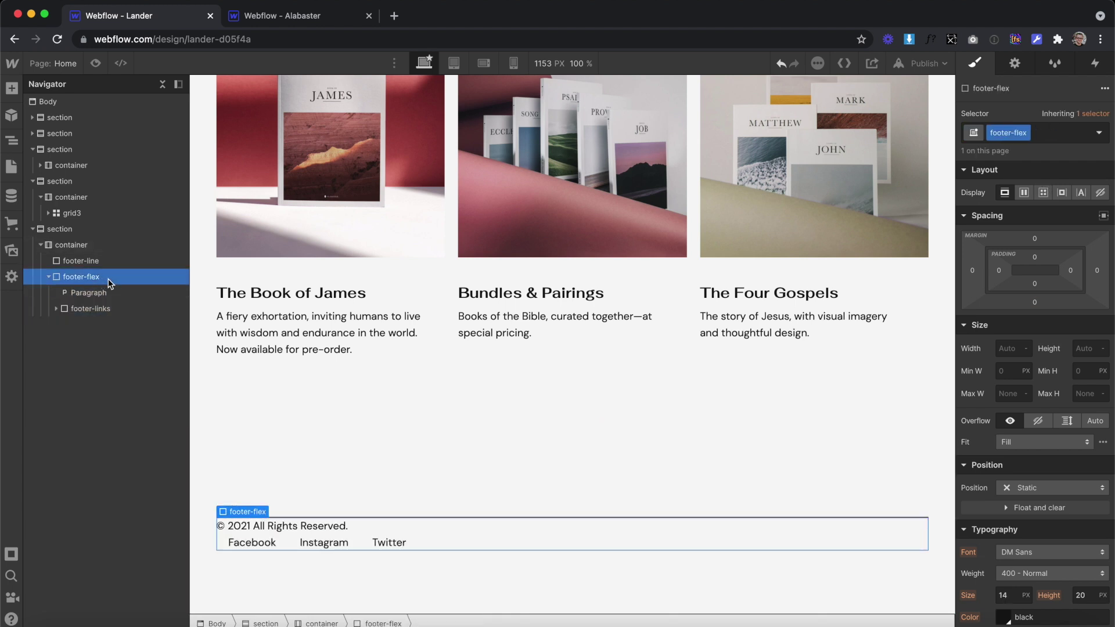
click(1024, 194)
click(1027, 241)
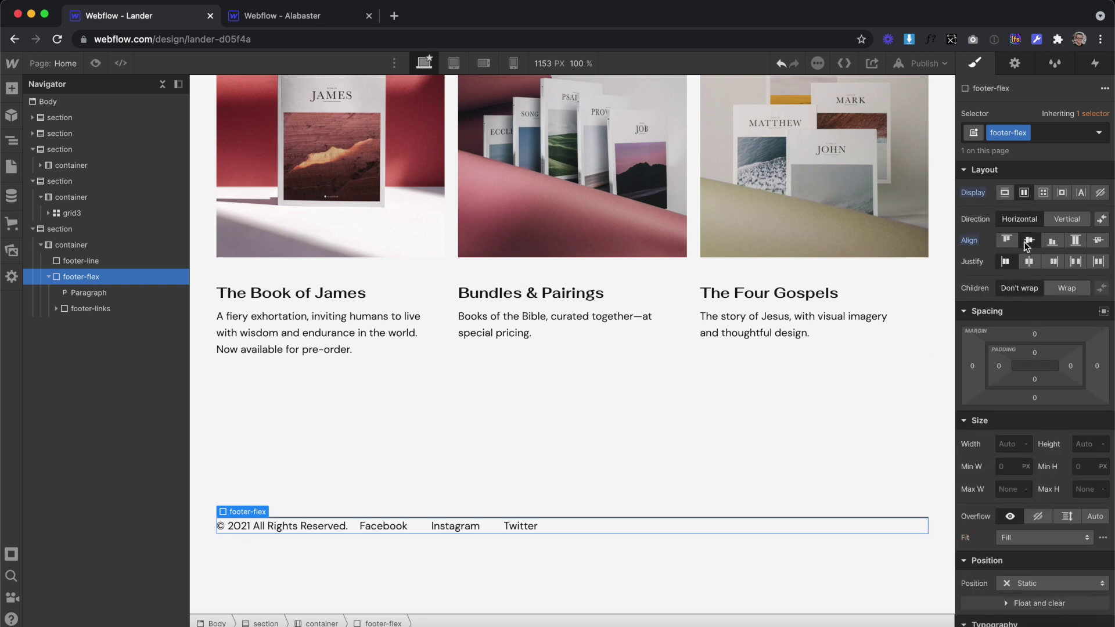
click(1079, 261)
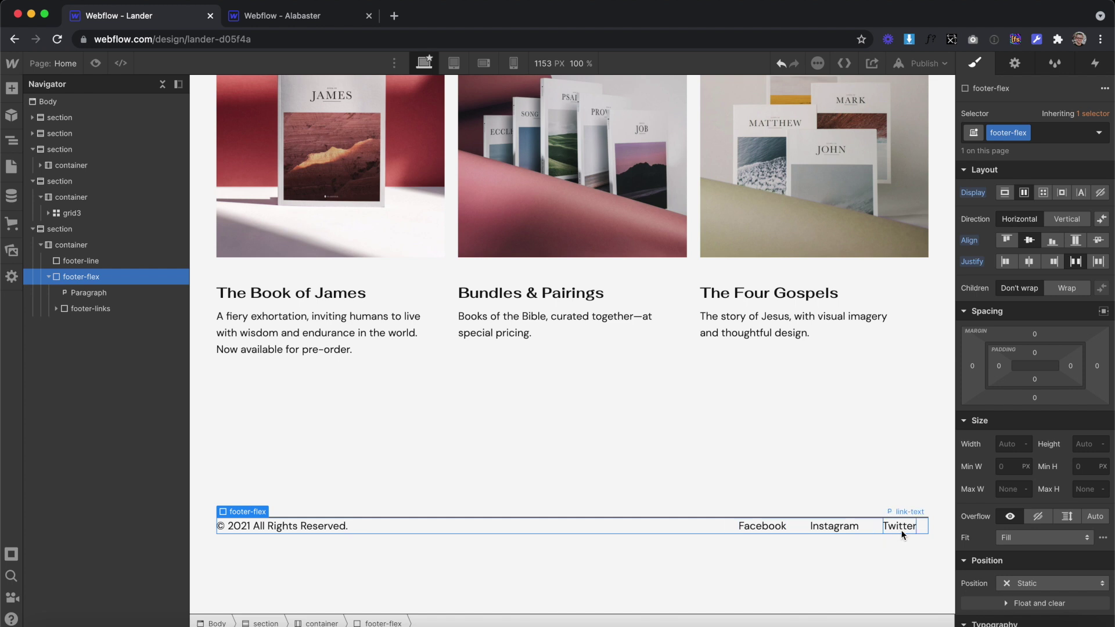
Give the Twitter link block the combo class last and set its right padding to 0 px
click(922, 527)
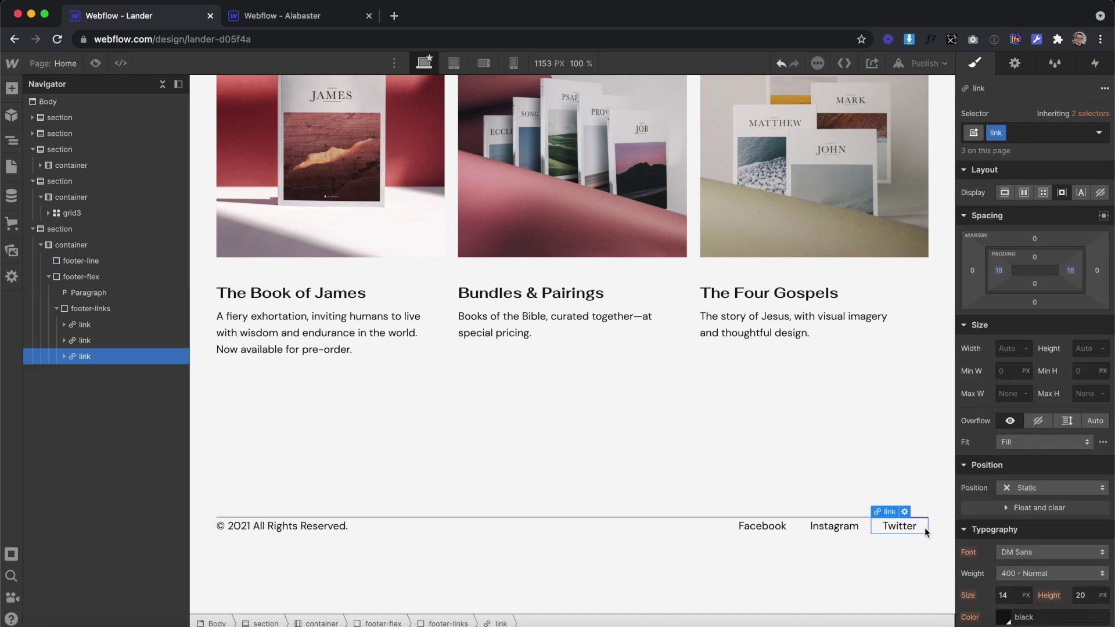
text(last)
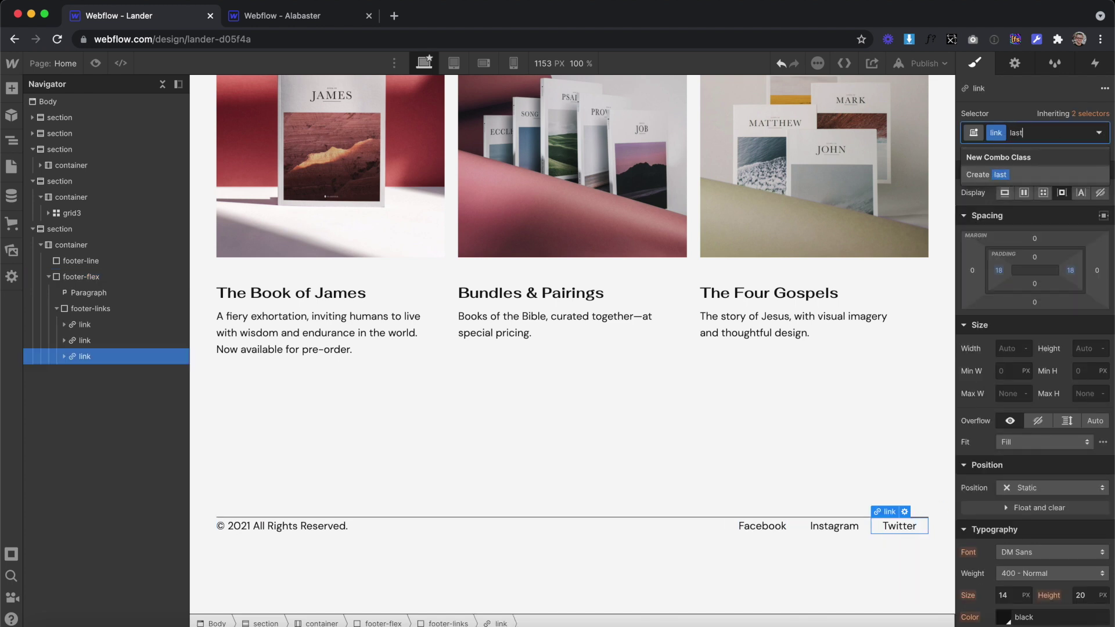
click(1070, 271)
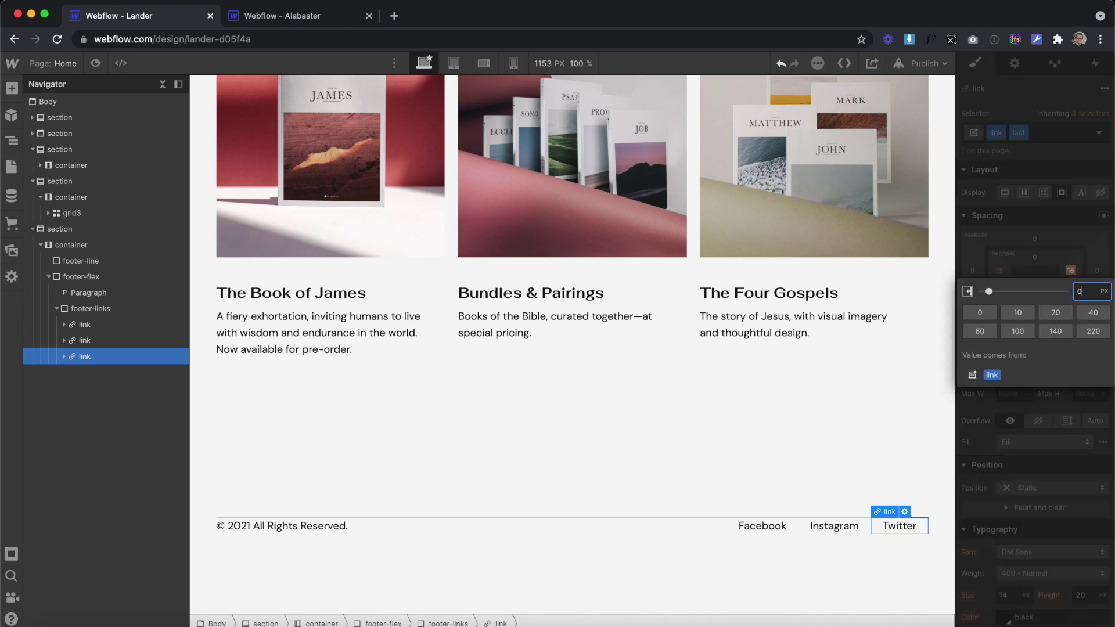
key(Return)
click(731, 423)
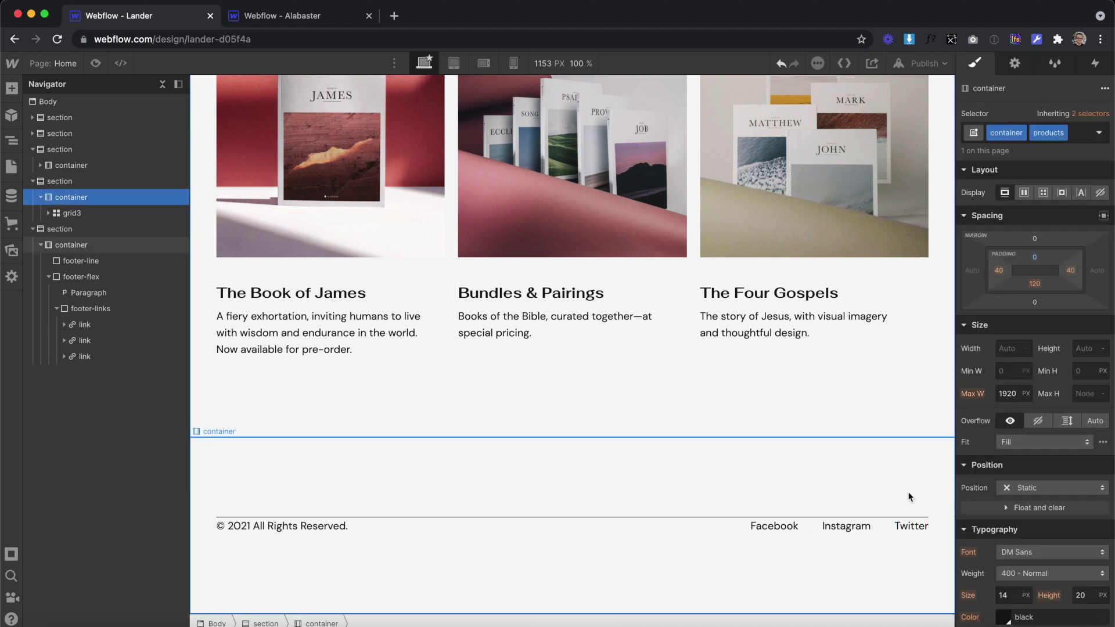
Set the top and bottom padding of footer-flex to 40 px
click(673, 526)
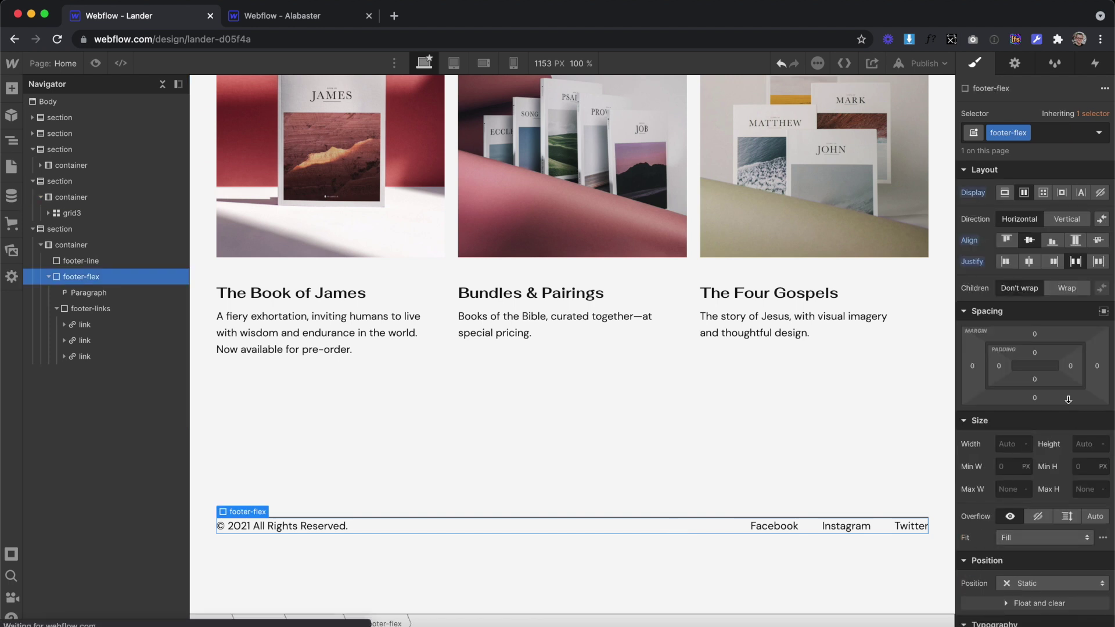
click(1034, 352)
text(40)
key(Return)
click(1035, 381)
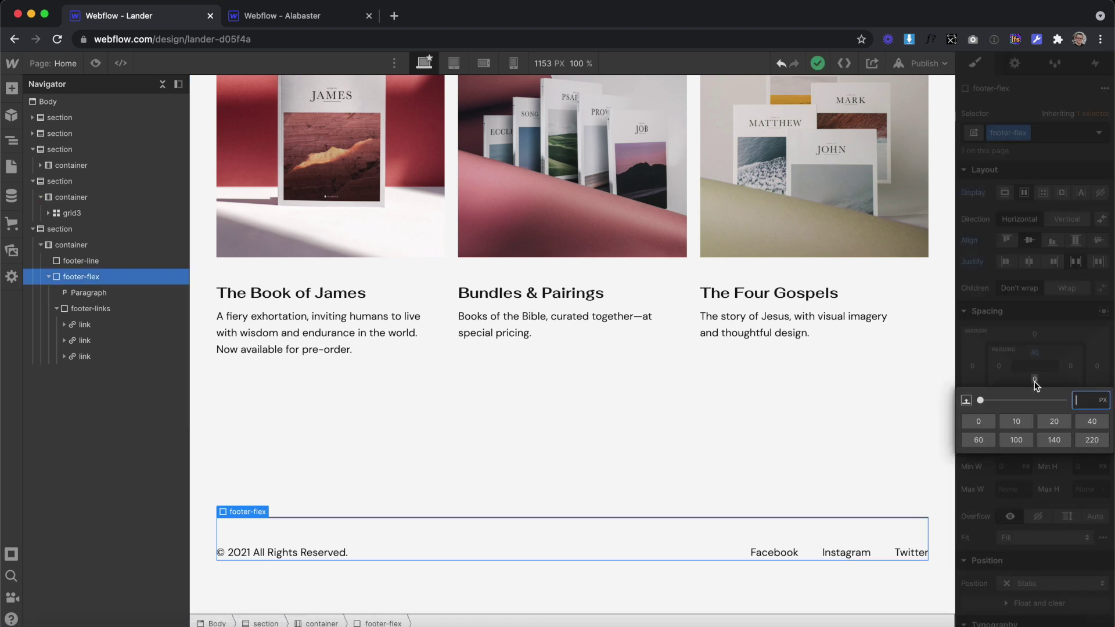
key(Return)
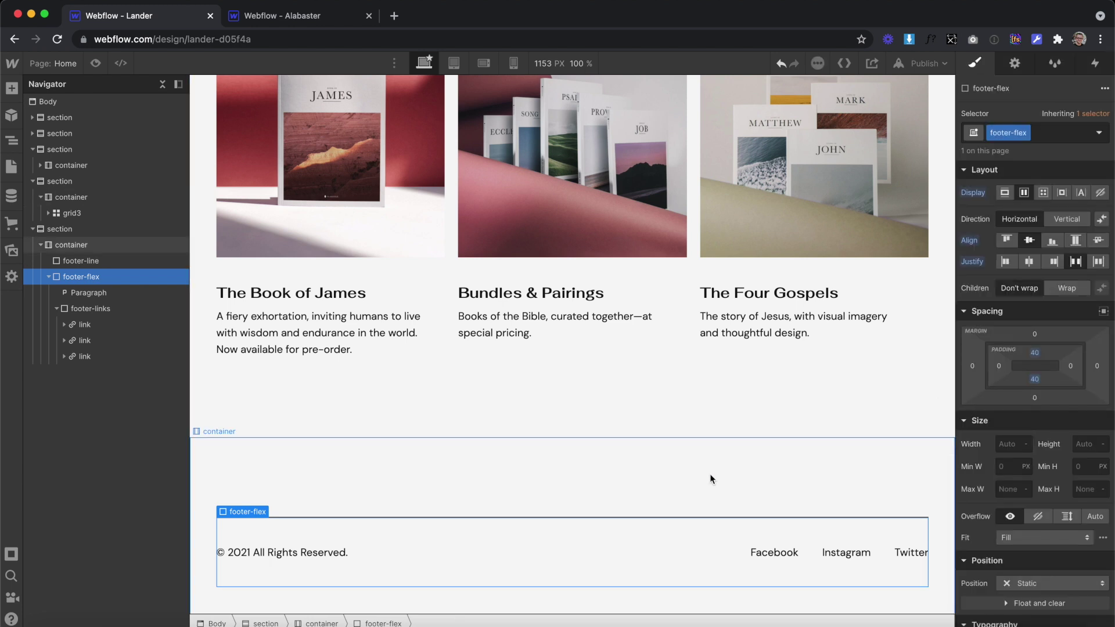
Add the combo class footer to the footer's container and set its top and bottom padding to 0 px
scroll(711, 479, down, 2)
click(601, 414)
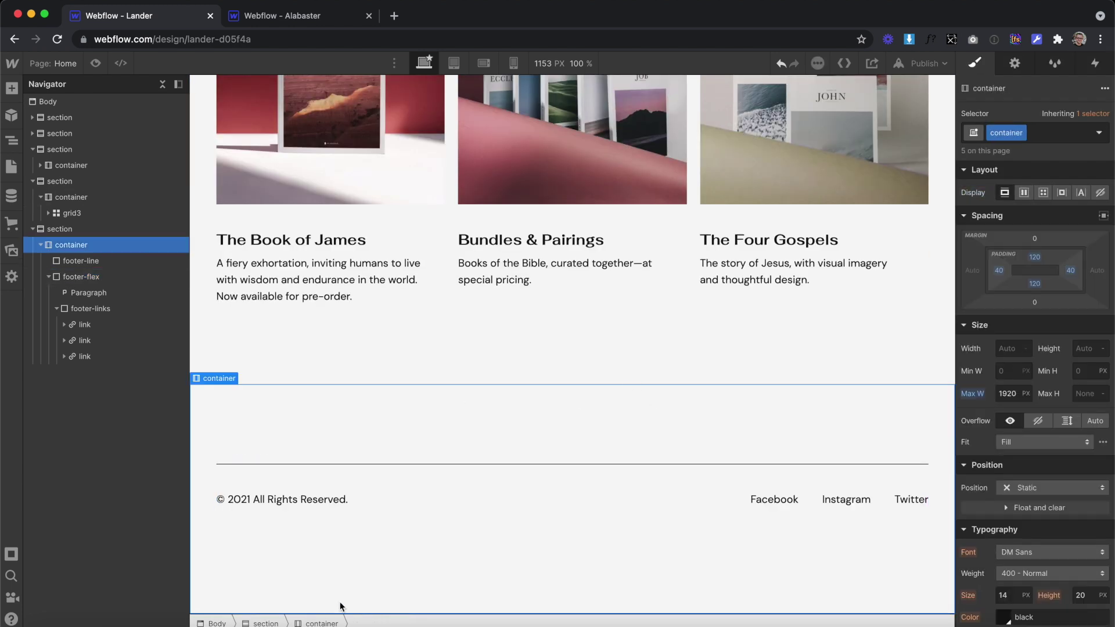
click(1047, 135)
key(Return)
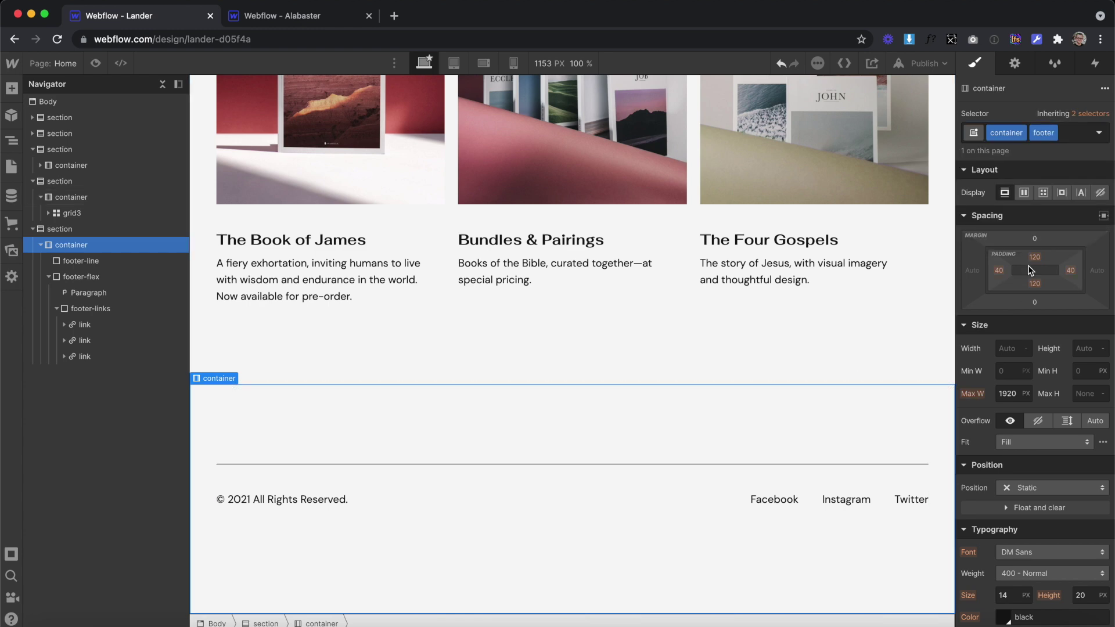
click(1034, 259)
text(0)
key(Return)
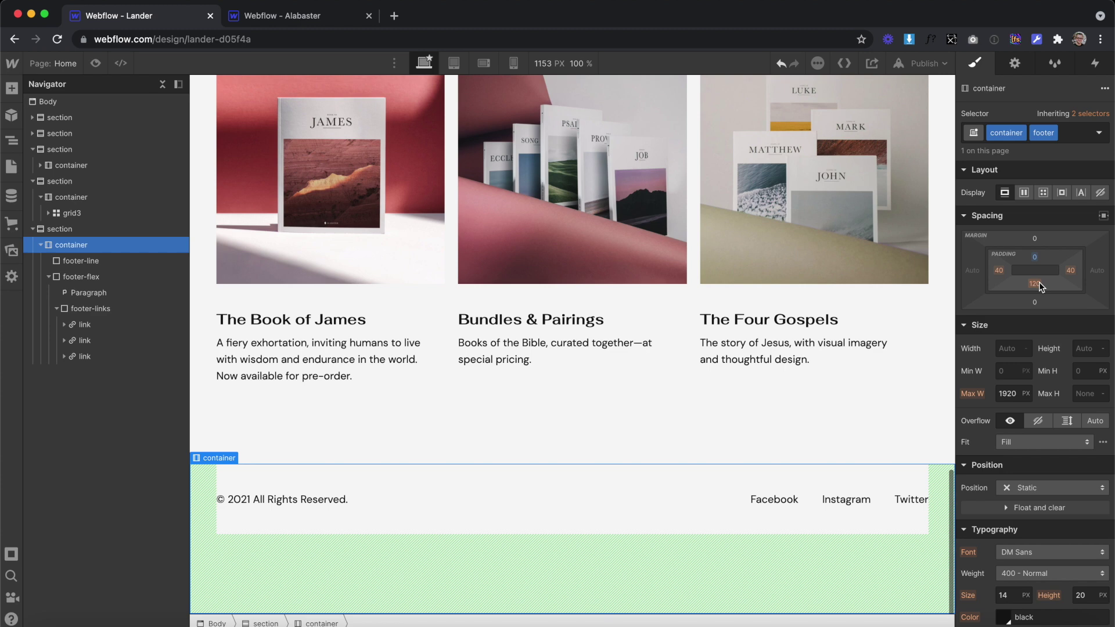
click(1039, 282)
text(0)
key(Return)
click(859, 322)
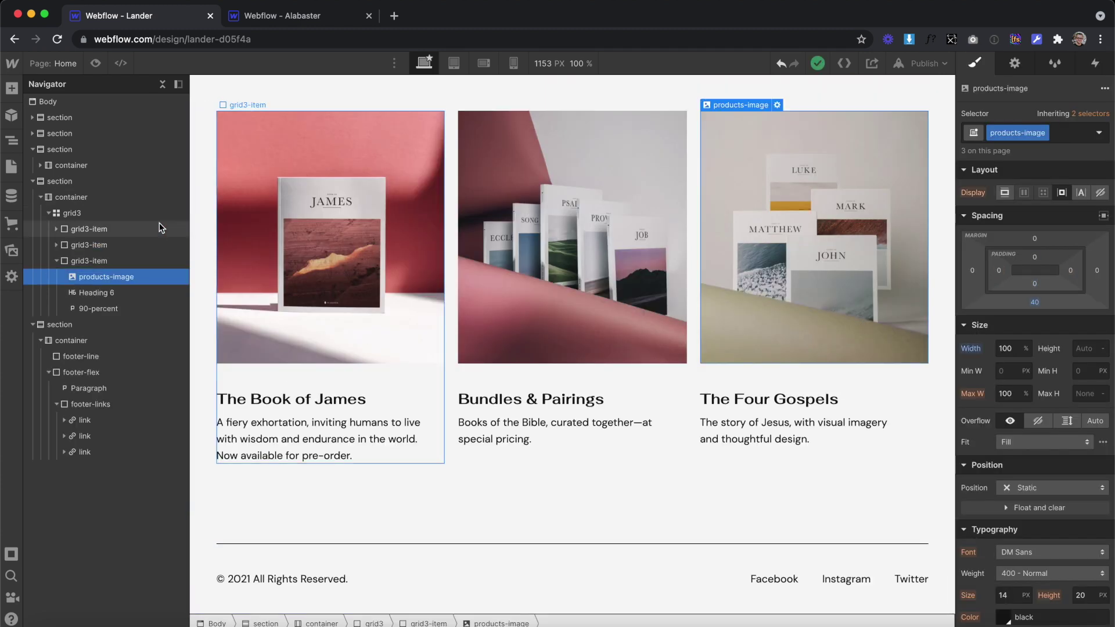
Insert a Navbar component at the very top of the page body, above the first section
click(12, 90)
scroll(101, 393, down, 5)
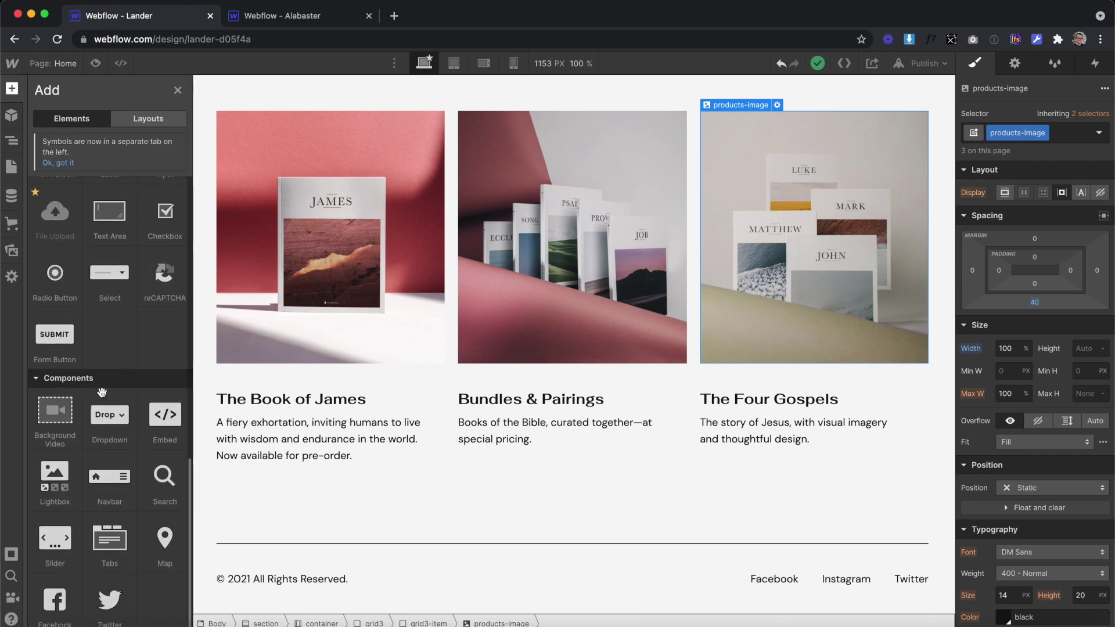
drag(103, 488, 74, 108)
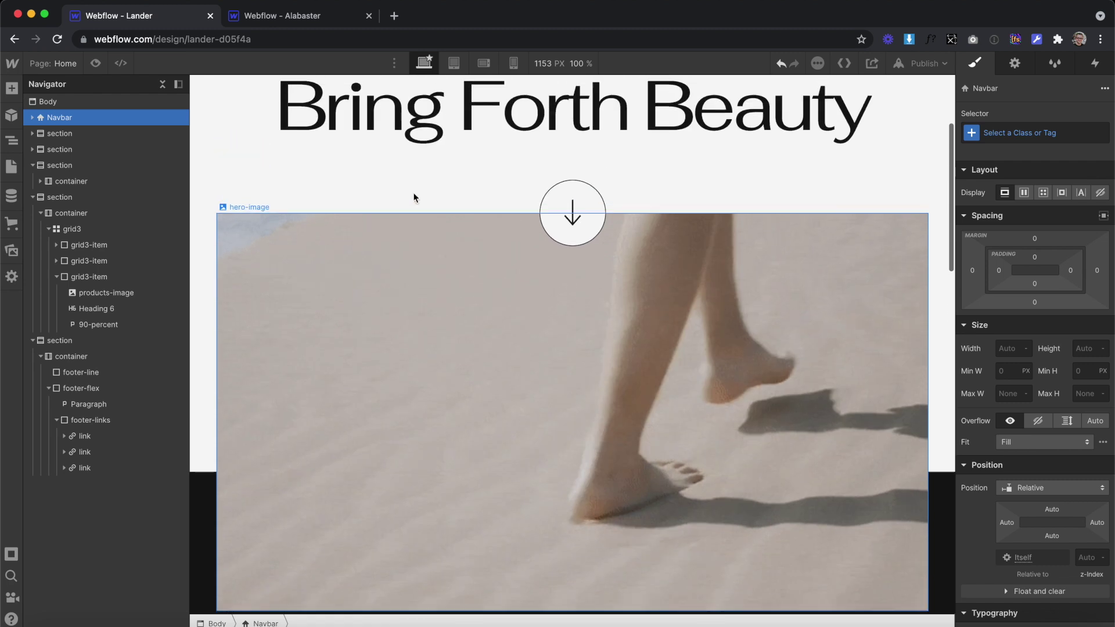
Apply the existing section class to the navbar and add the combo class nav
click(1031, 132)
text(section)
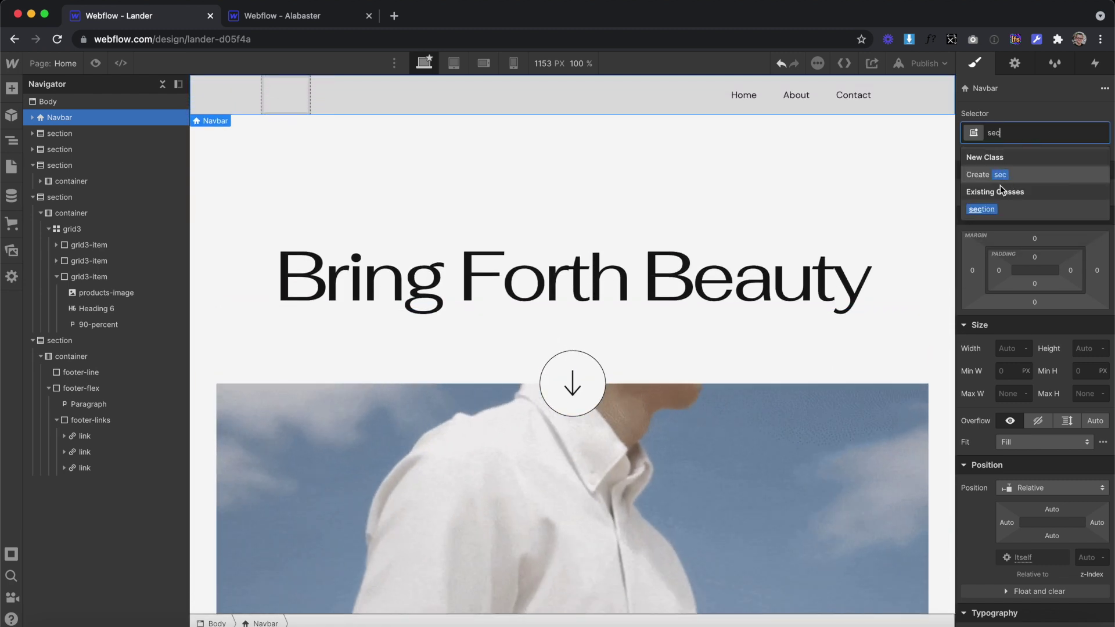
click(987, 204)
click(1047, 134)
text(nav)
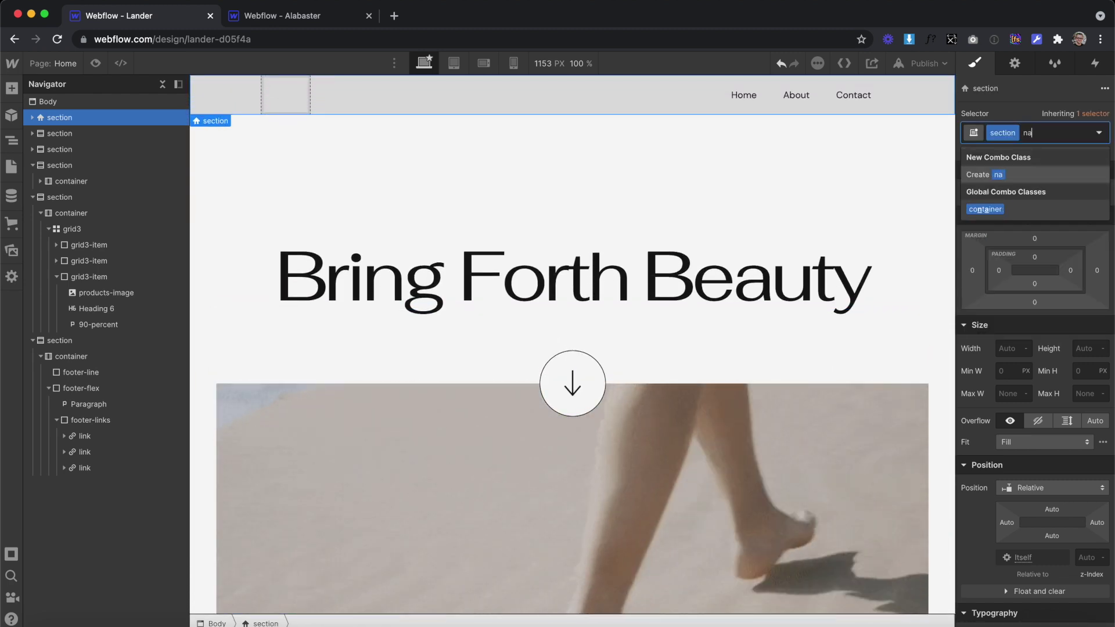
key(Return)
Change the navbar's background color to the White Smoke swatch
scroll(1028, 315, down, 3)
scroll(1029, 315, down, 6)
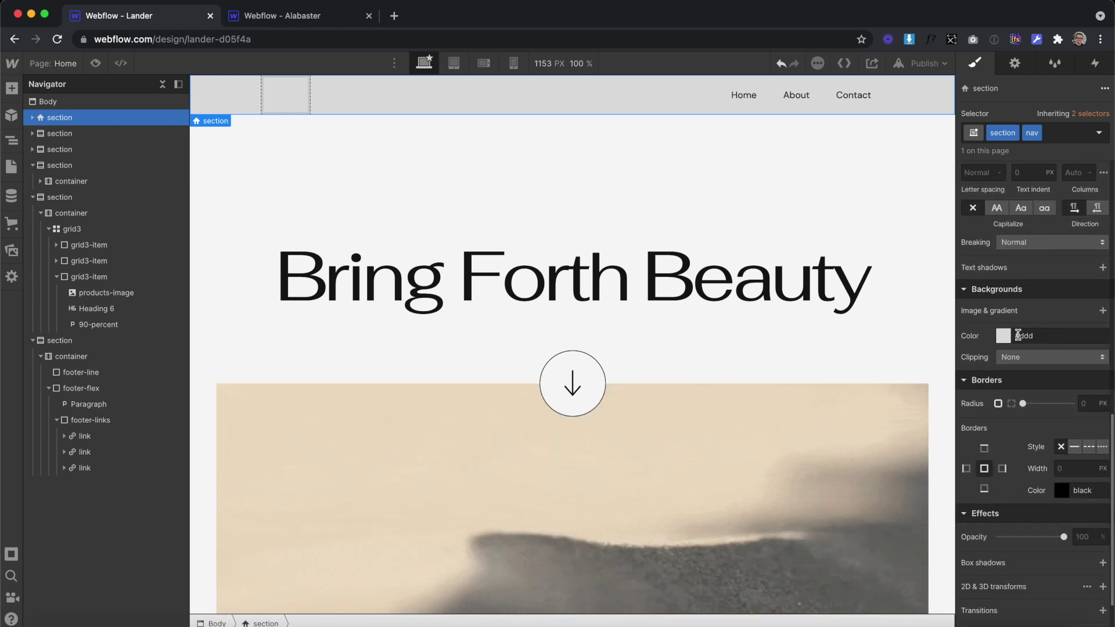
click(1003, 337)
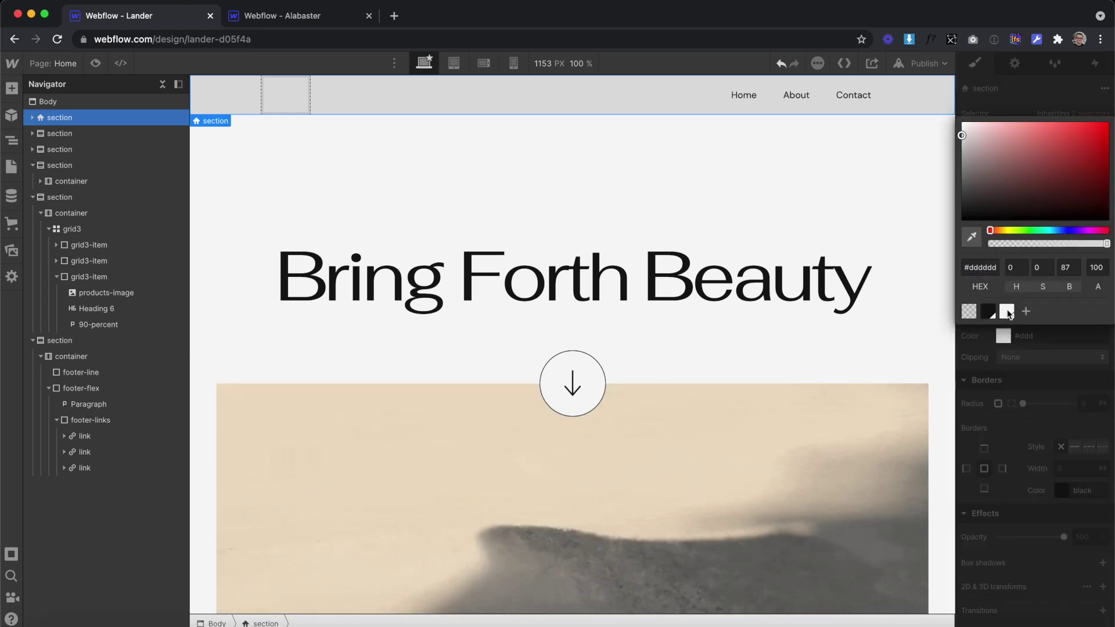
click(1007, 312)
click(995, 396)
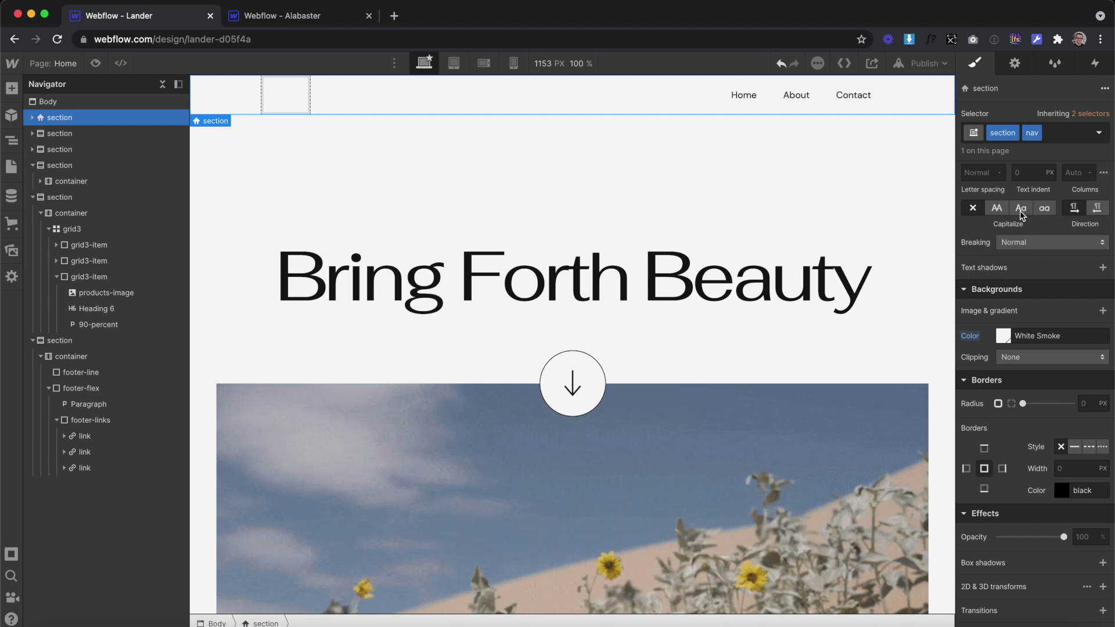
Apply the existing container class to the navbar's inner container and add the combo class nav
click(32, 118)
click(65, 136)
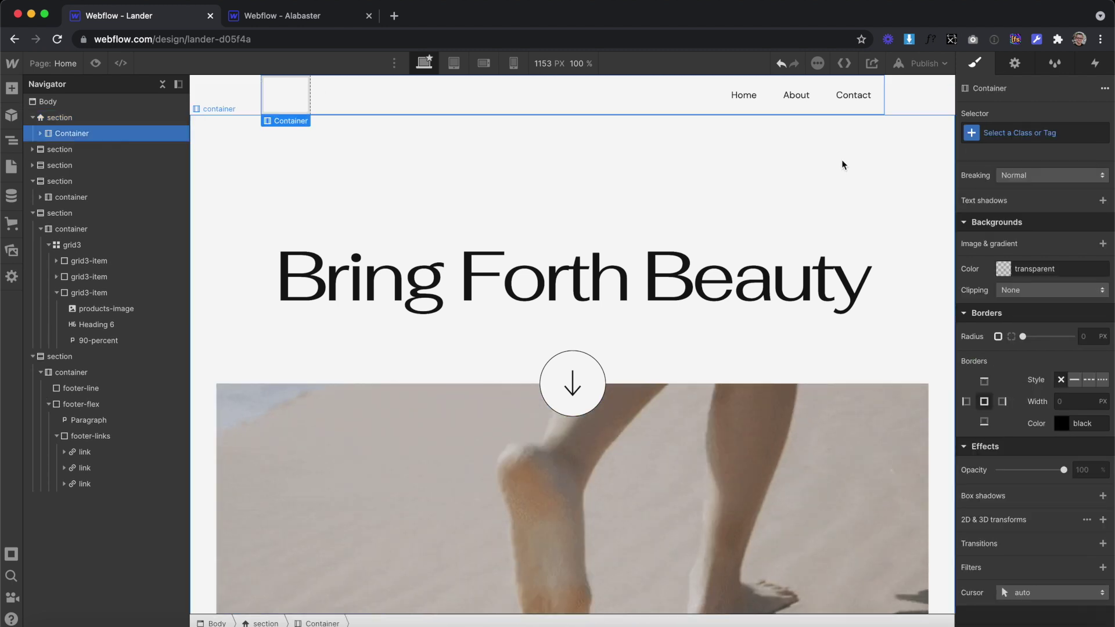
click(1024, 136)
text(con)
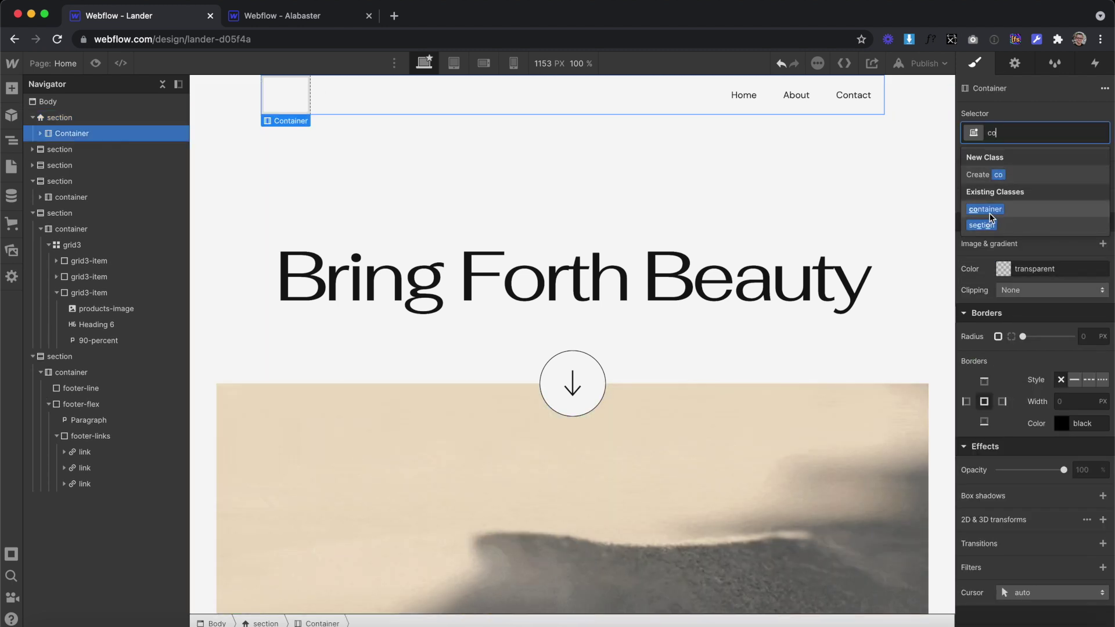
click(993, 215)
click(1049, 134)
text(nav)
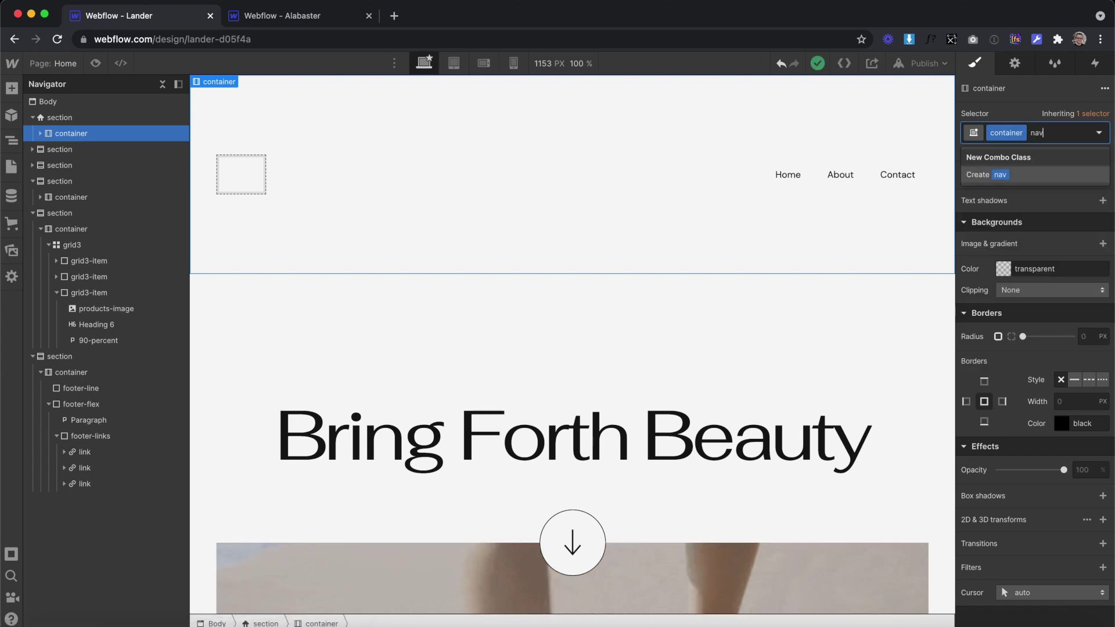
key(Return)
Set the top and bottom padding of the navbar's container to 30 px
click(1036, 257)
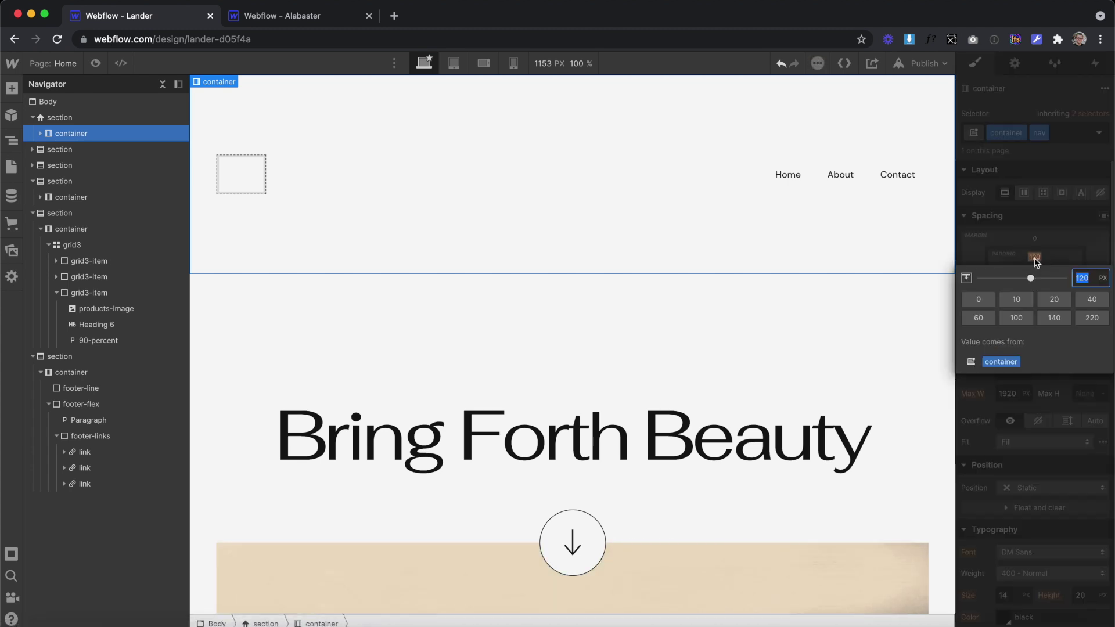
key(Return)
click(1034, 283)
text(30)
key(Return)
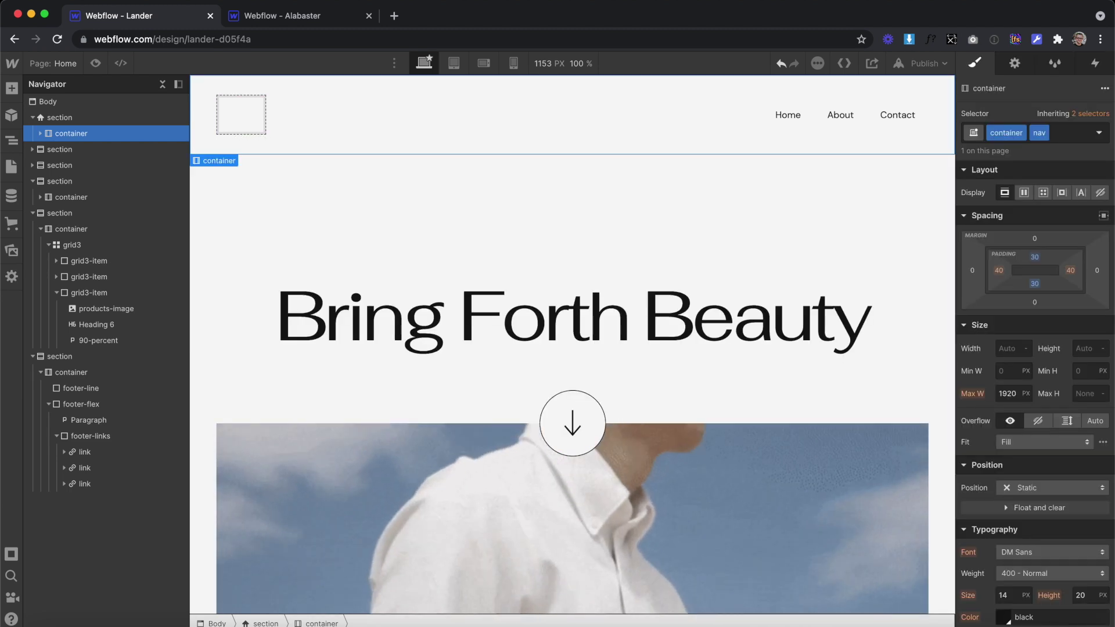
Give the brand link inside the navbar's container the new class logo
click(41, 133)
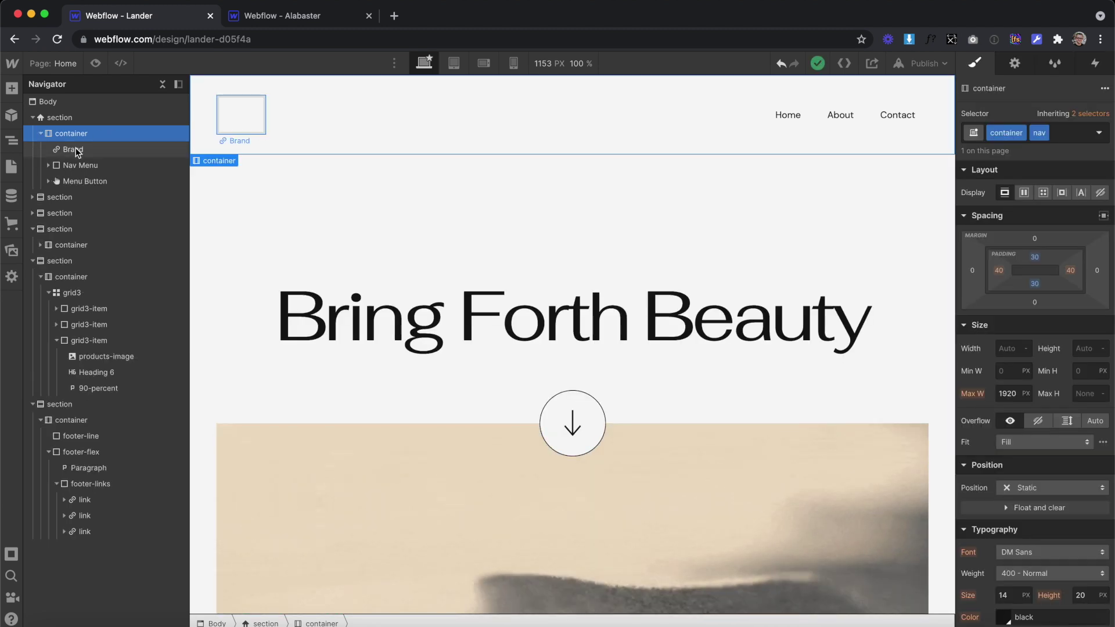
click(74, 150)
key(super+Return)
text(logo)
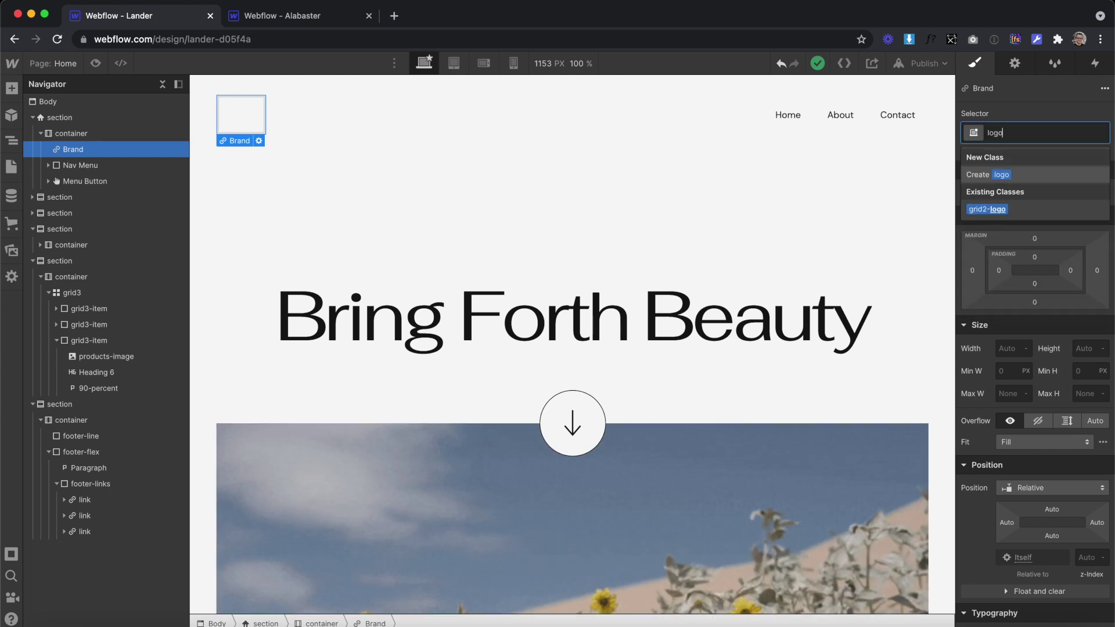
key(Return)
Place the main-logo.png asset inside the navbar's logo link and give the image the new class logo-image
click(11, 250)
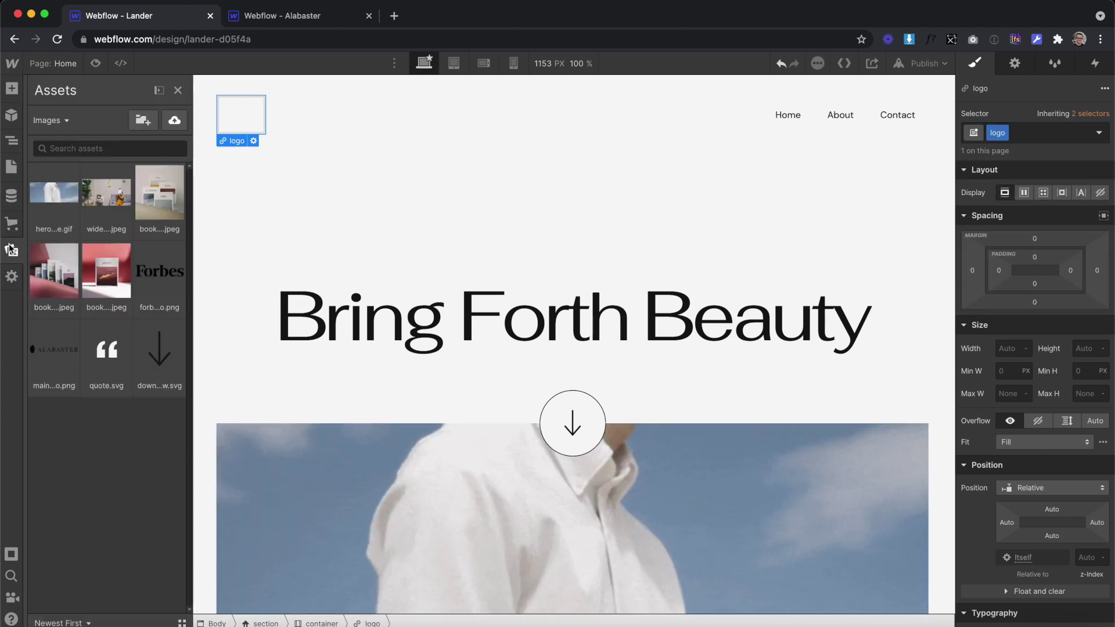
drag(54, 349, 245, 115)
click(1021, 131)
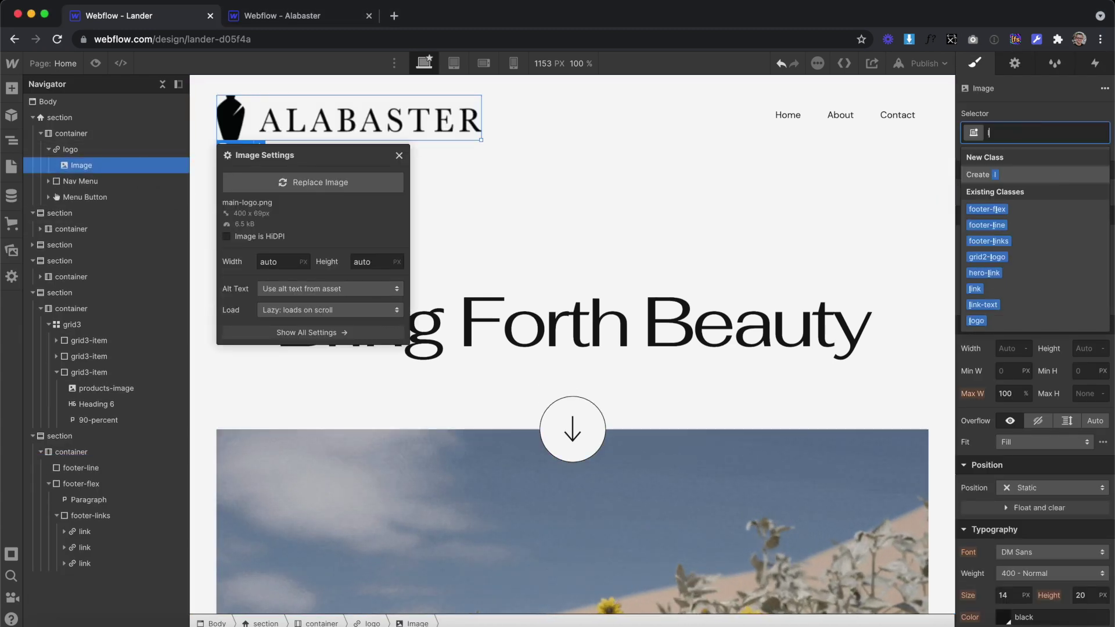
text(logo-image)
key(Return)
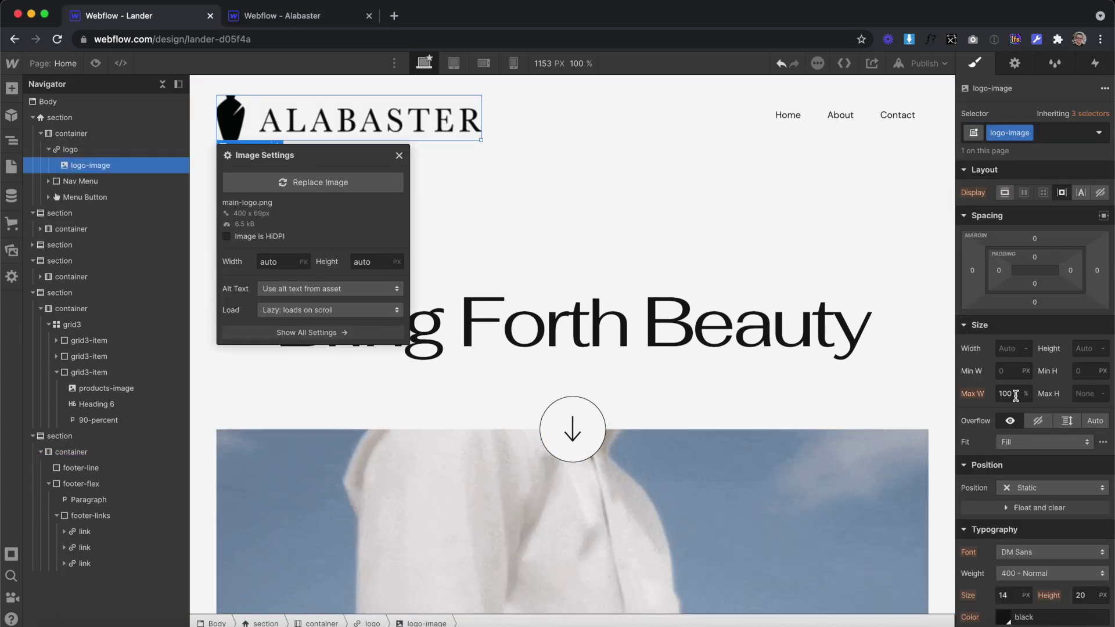
Set the navbar logo image's width to 150 px
click(1009, 348)
text(150)
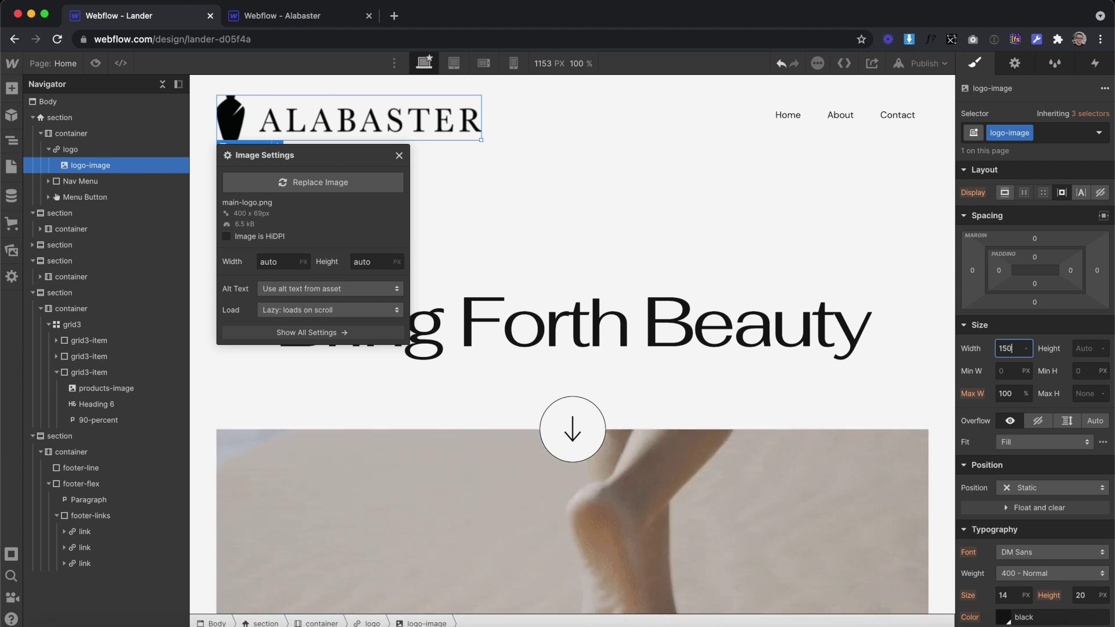
key(Return)
Give the navbar's Nav Menu element the new class menu
click(765, 101)
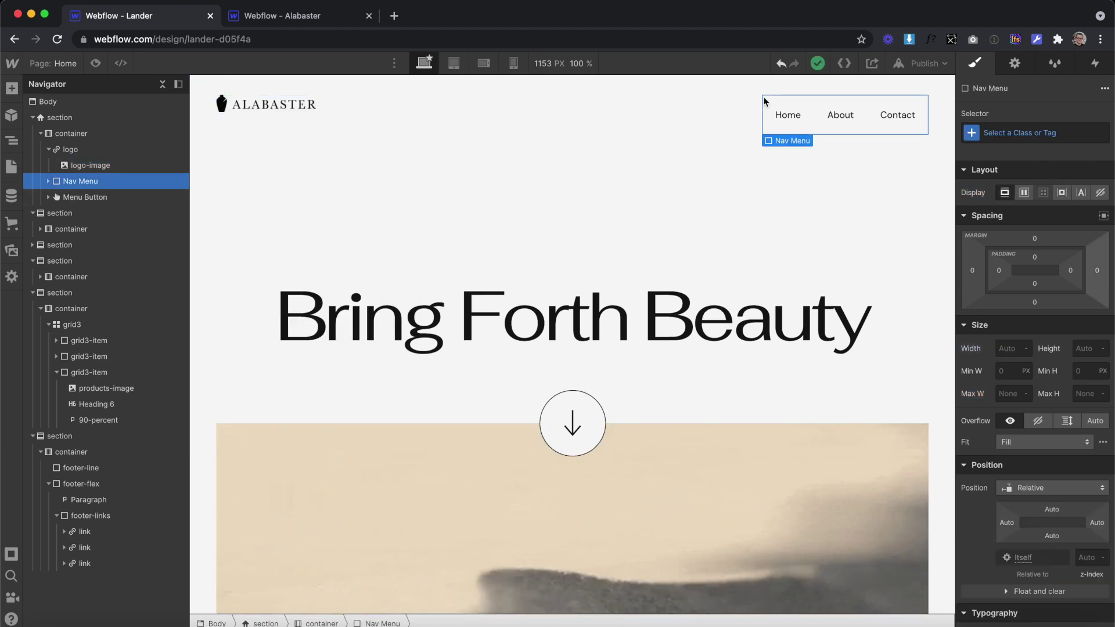
click(1020, 134)
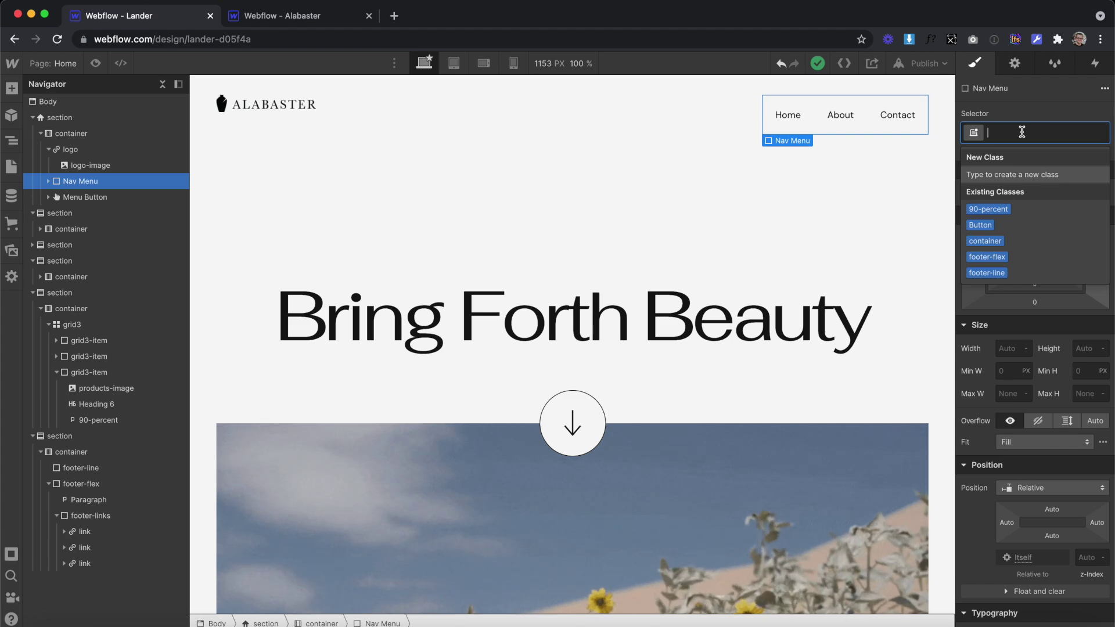
text(menu)
key(Return)
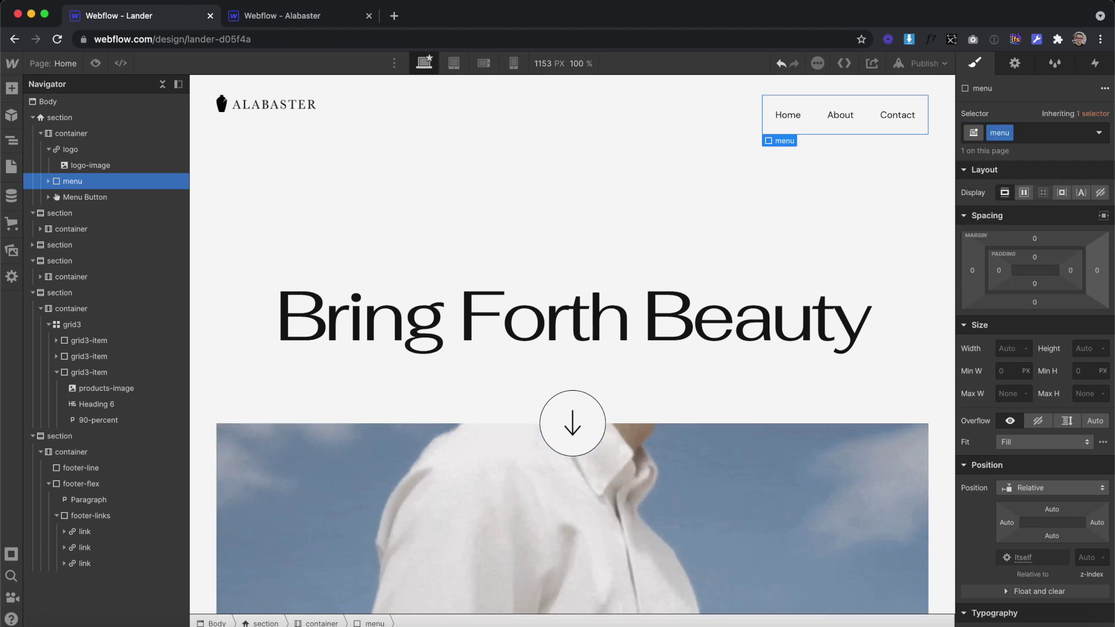
Copy the Facebook link block from the footer links
scroll(741, 268, down, 3)
scroll(741, 269, down, 20)
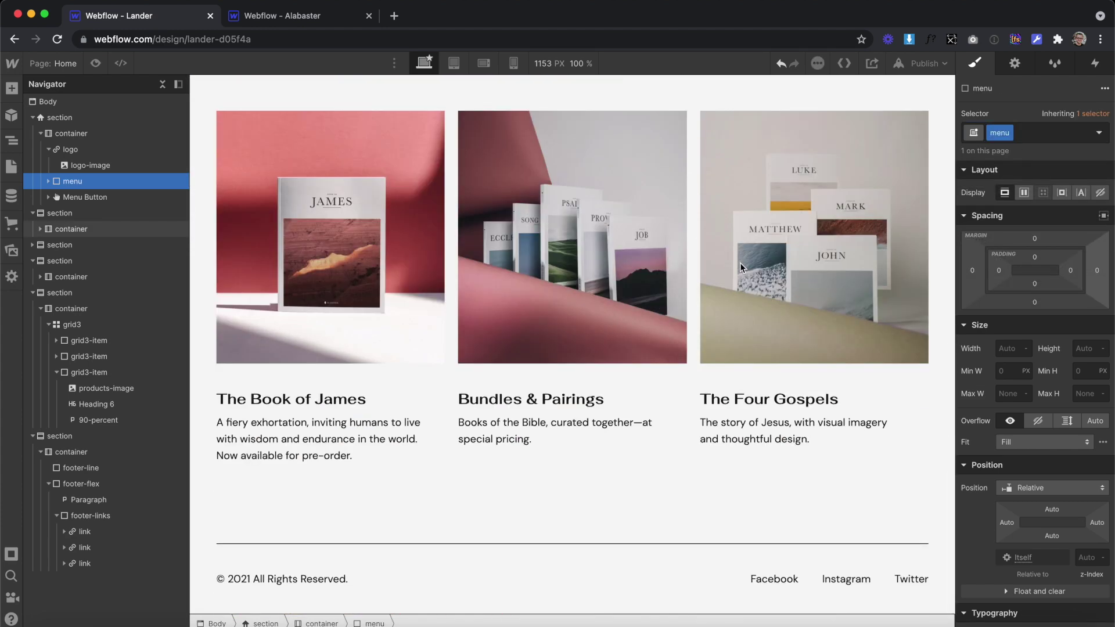
click(757, 581)
click(742, 584)
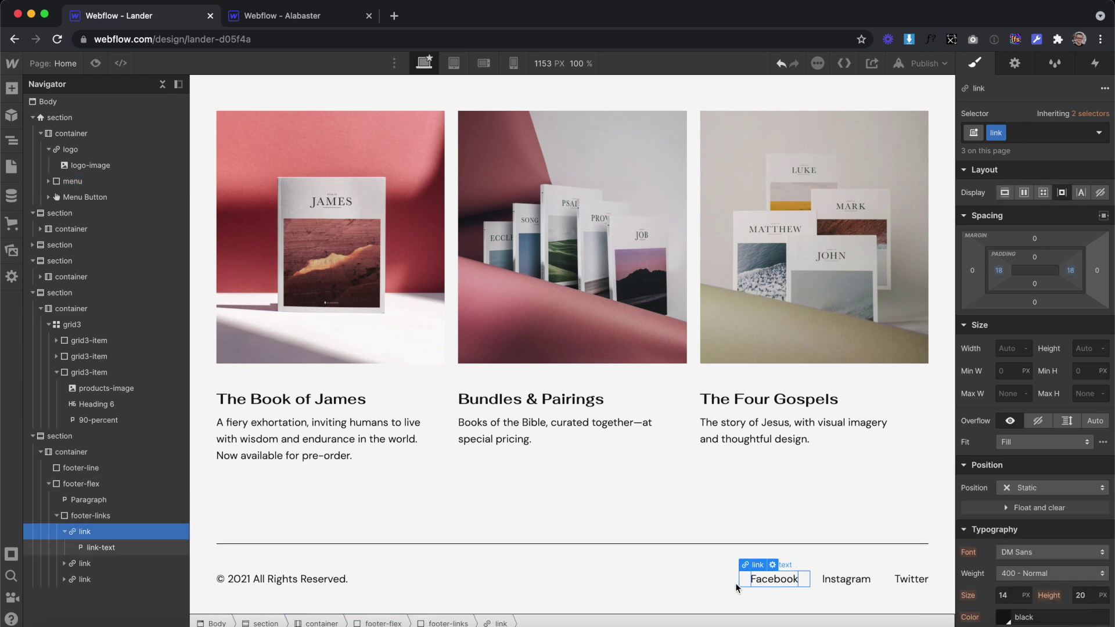
Delete the three default nav links, Home, About and Contact, from the navbar menu
scroll(761, 411, up, 20)
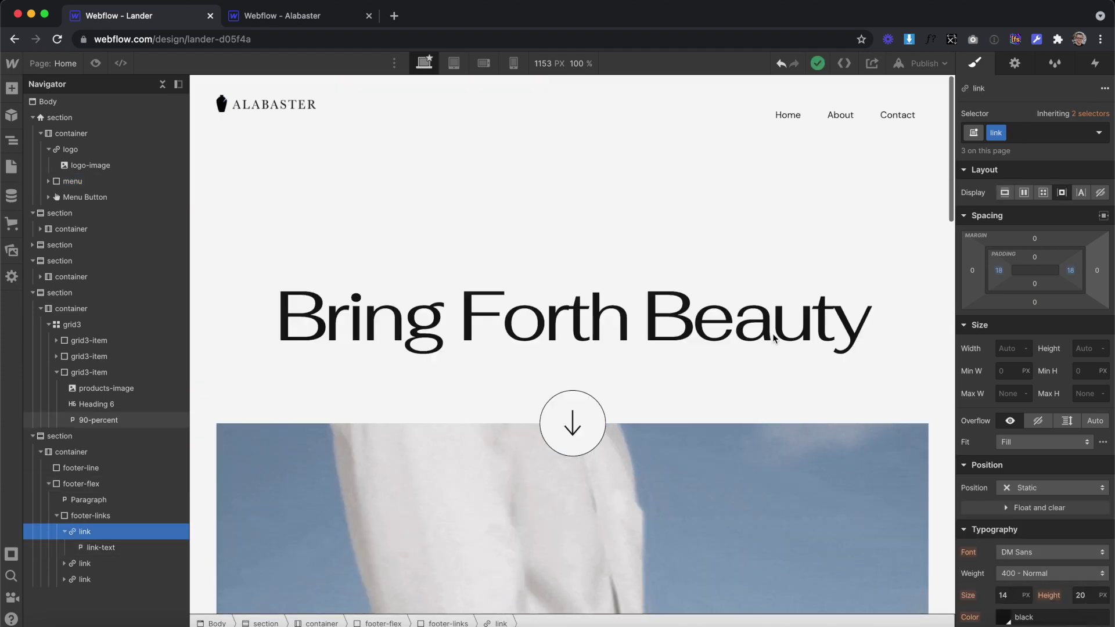
click(789, 113)
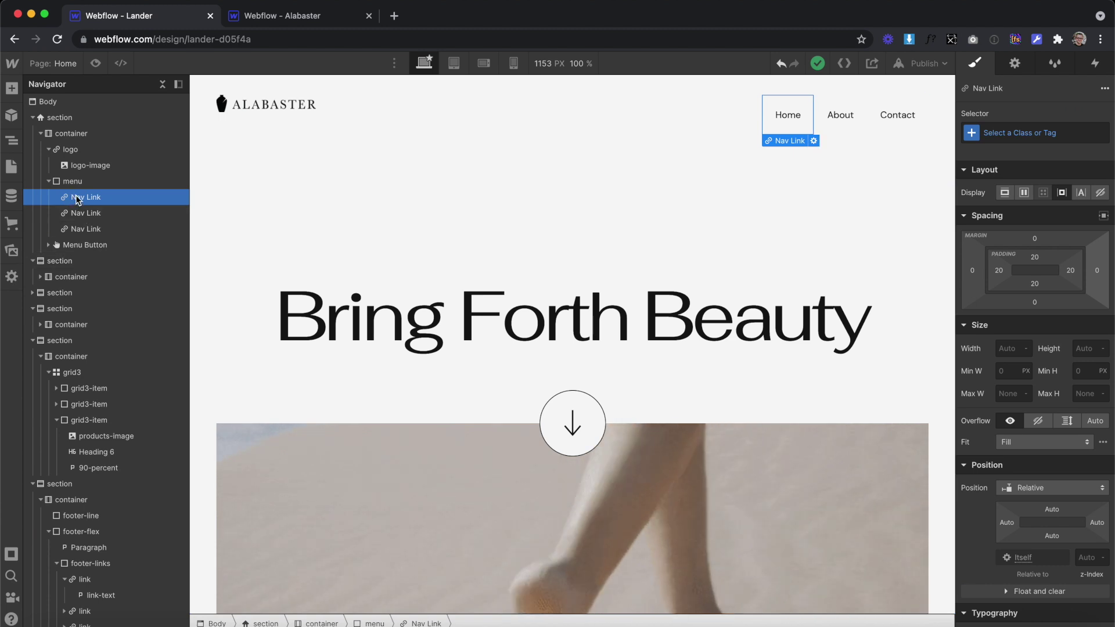
key(Delete)
key(Delete)
key(Delete)
Paste the copied footer link into the navbar menu three times
click(79, 180)
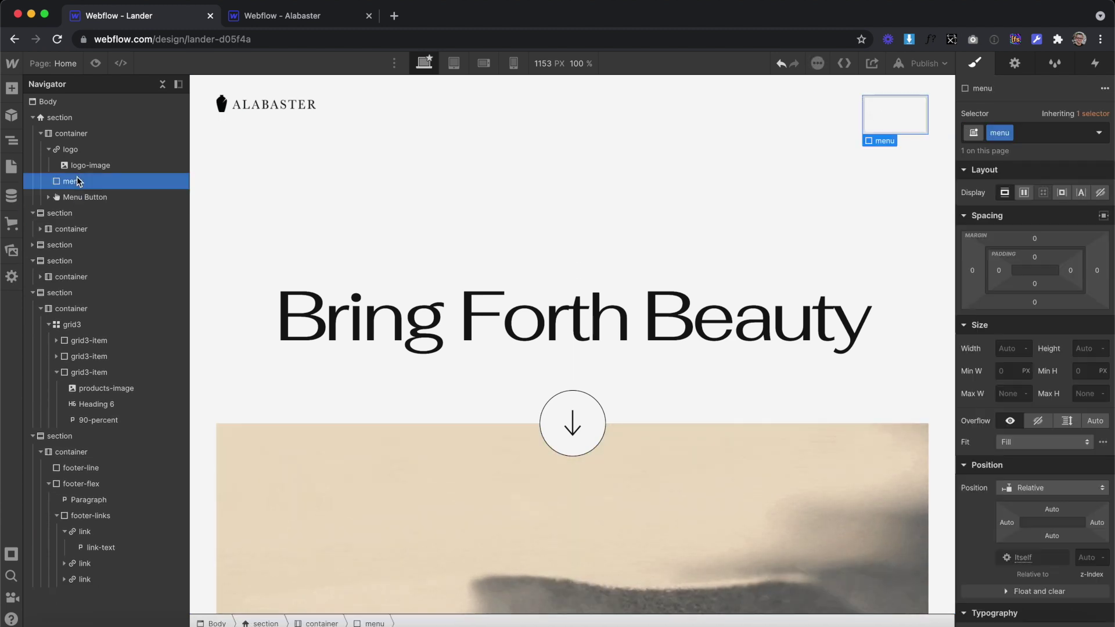
key(ctrl+v)
click(82, 199)
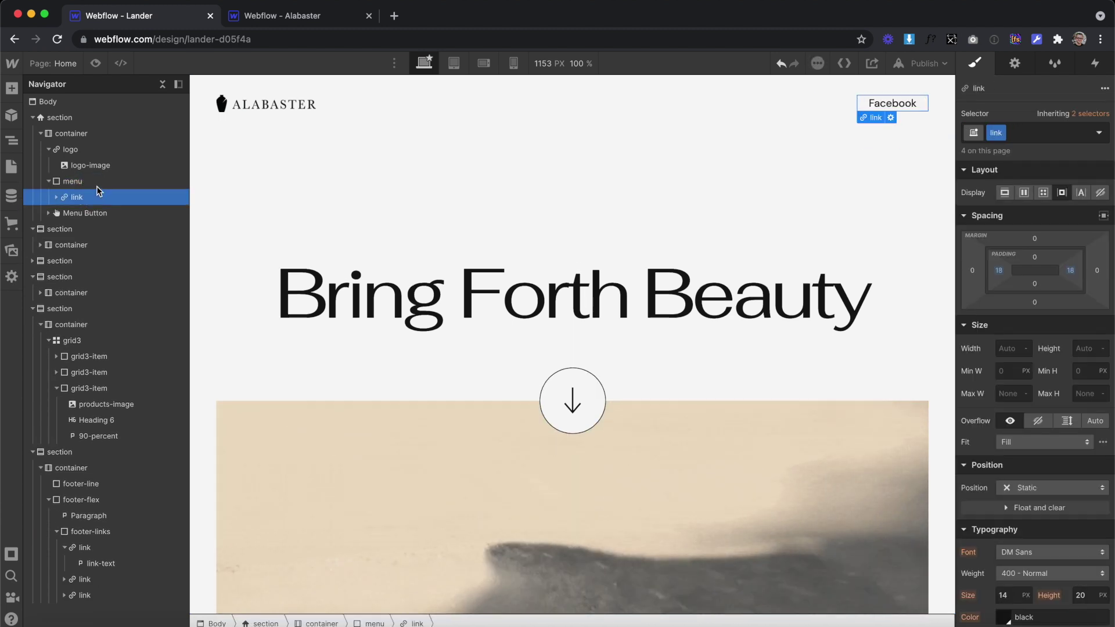
click(95, 182)
key(ctrl+v)
key(ctrl+v)
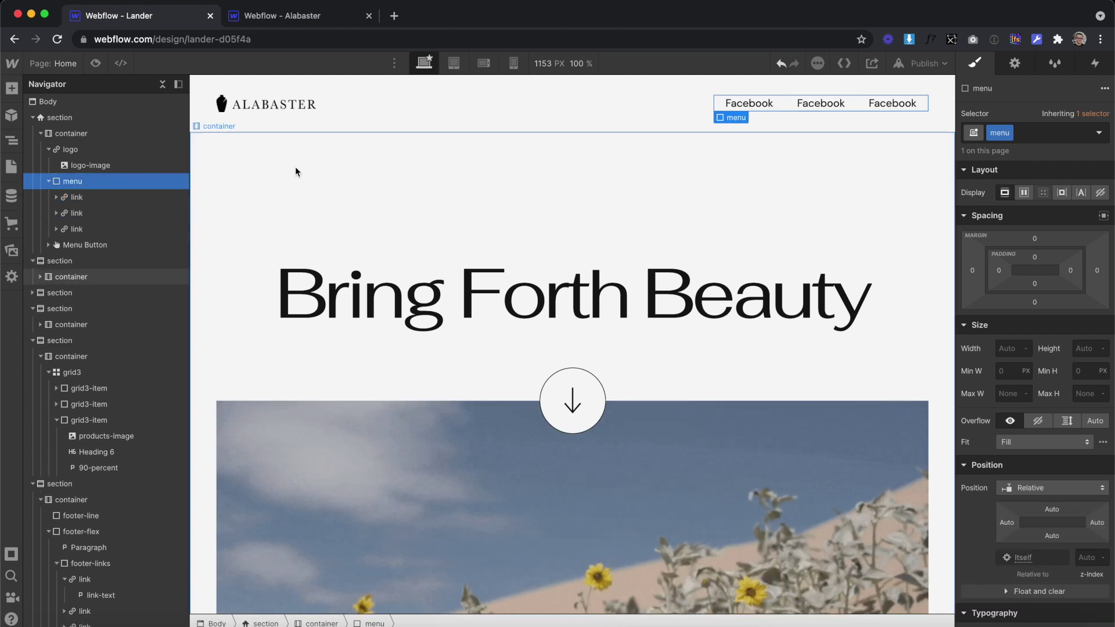
Change the texts of the three navbar menu links to Media, About and Contact
double_click(738, 103)
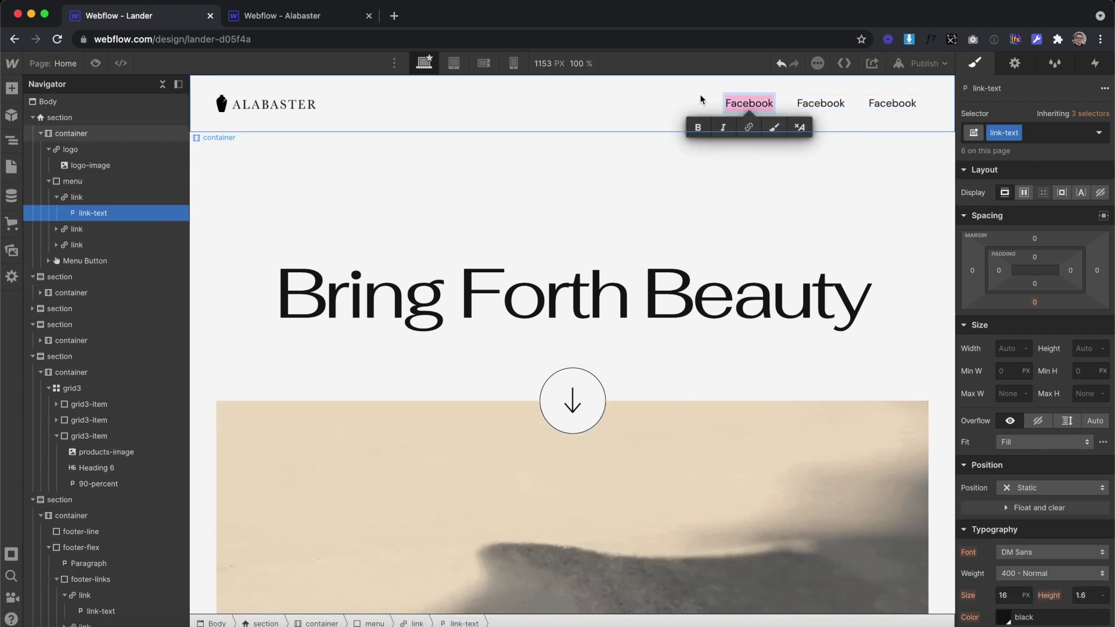
text(Media)
double_click(820, 103)
text(About)
double_click(892, 104)
text(Contact)
Add the existing combo class last to the Contact link block in the navbar
click(870, 108)
click(1049, 133)
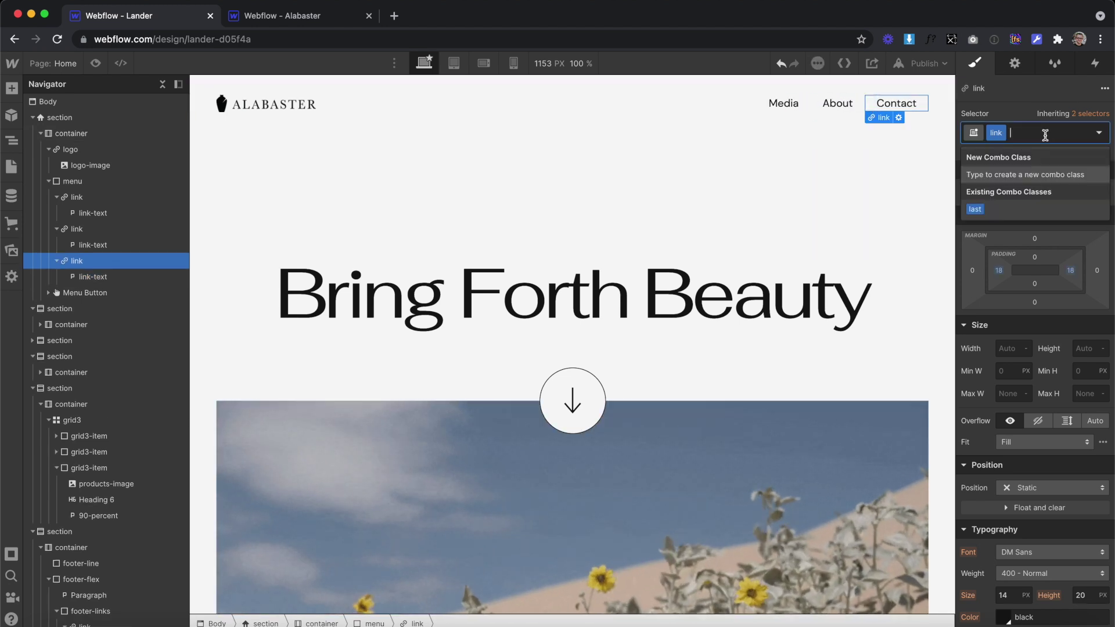
click(983, 209)
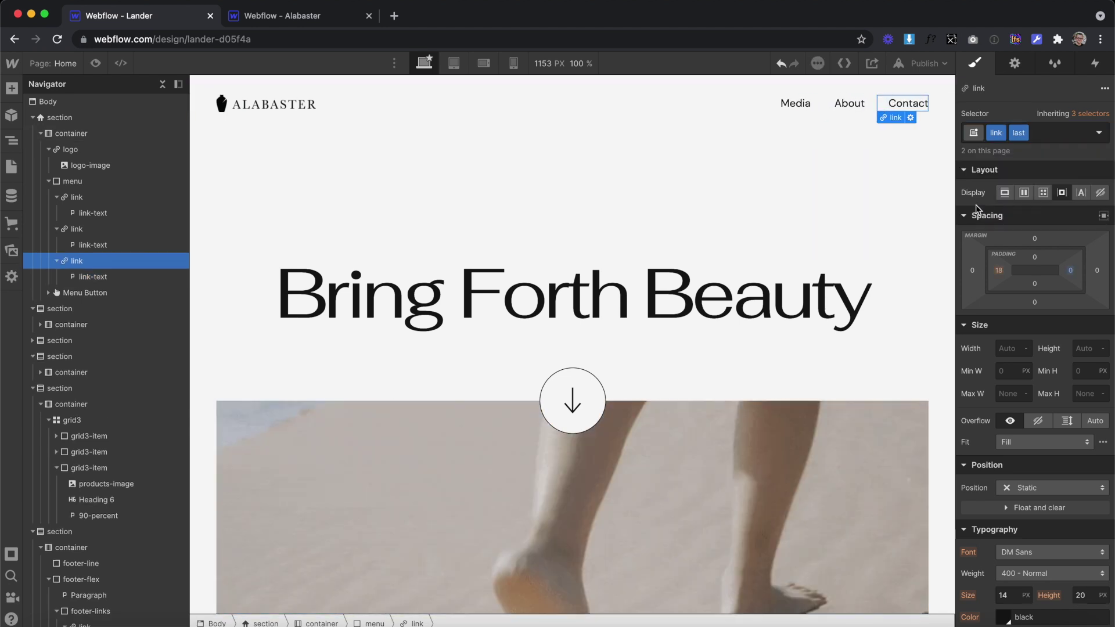
Set the navbar section's position to Fixed, pinned to the top across the full width, with a z-index of 1000
click(80, 121)
scroll(389, 265, down, 3)
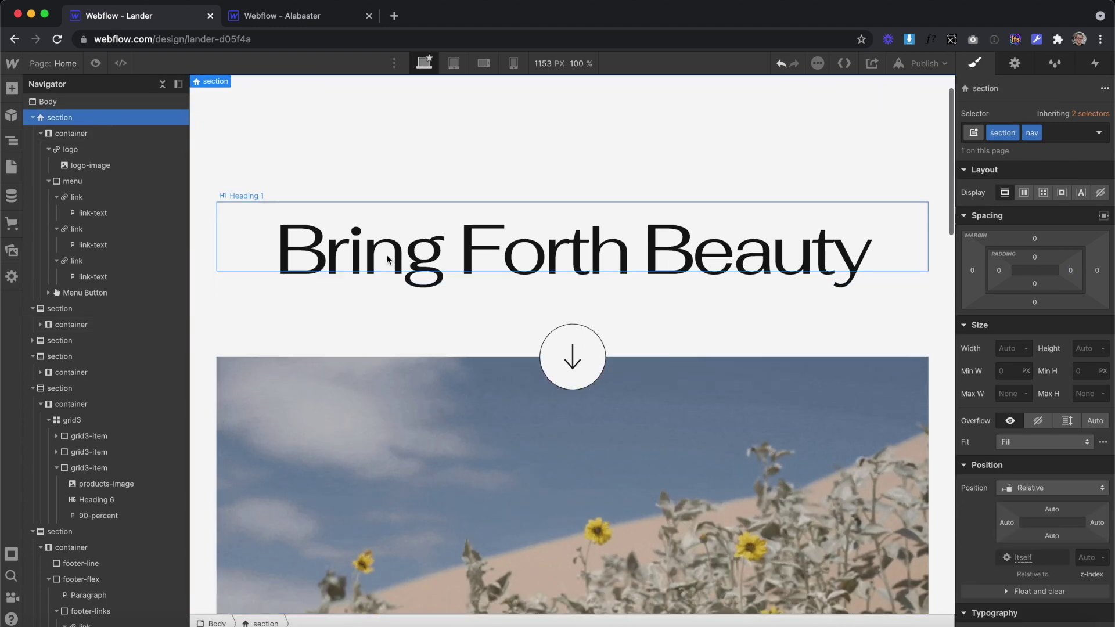
scroll(386, 259, up, 3)
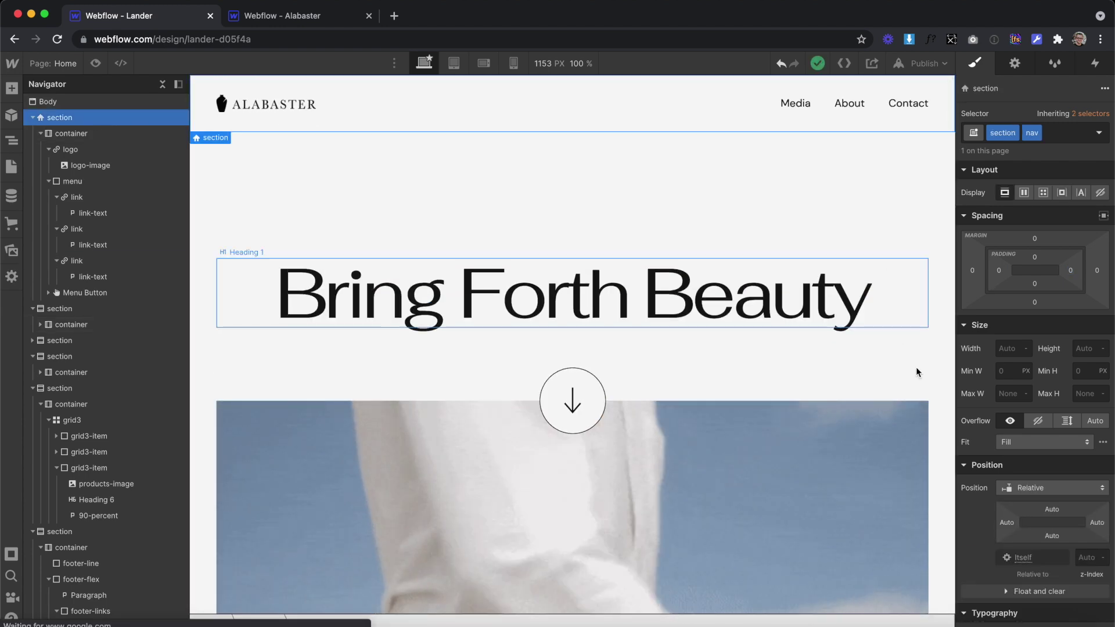
click(1010, 487)
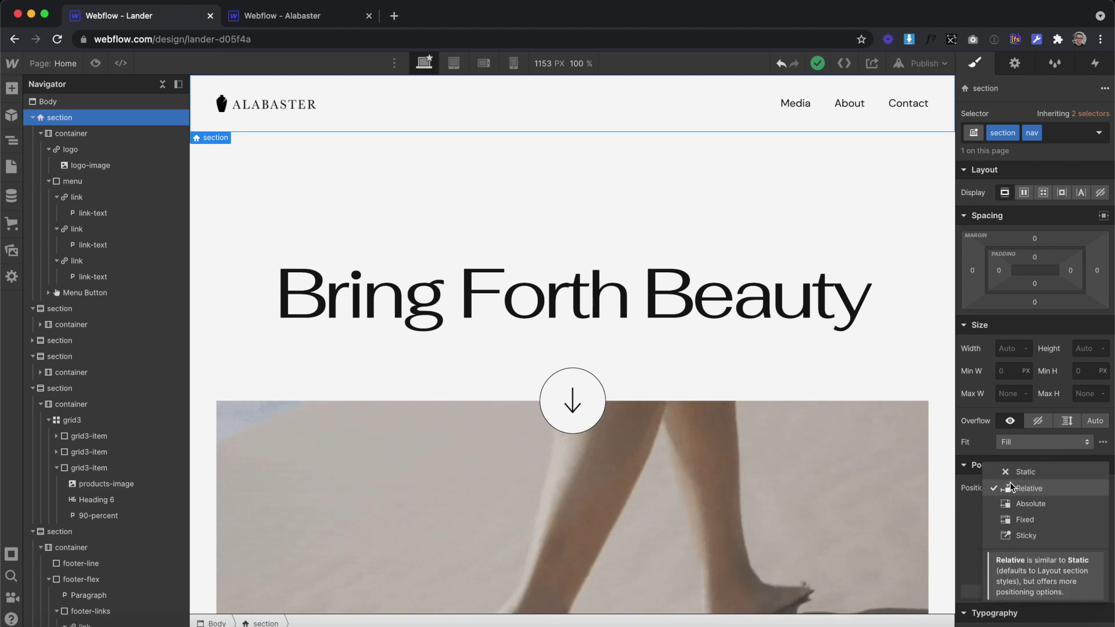
click(1024, 518)
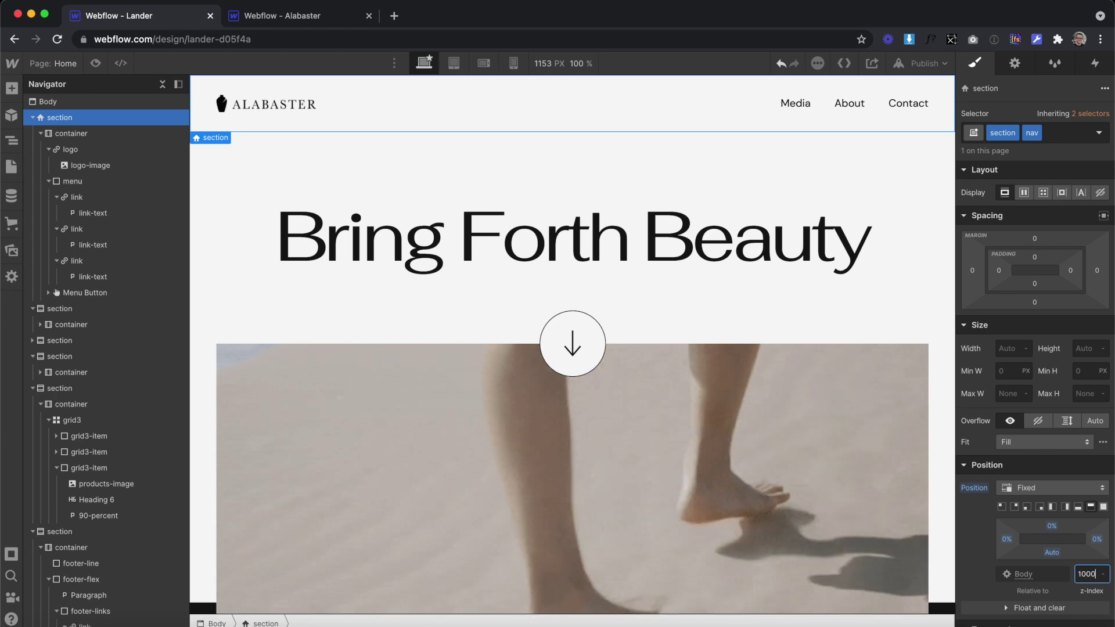
key(Return)
Check how the fixed navbar behaves over the page's sections down to the footer and back
scroll(703, 372, down, 15)
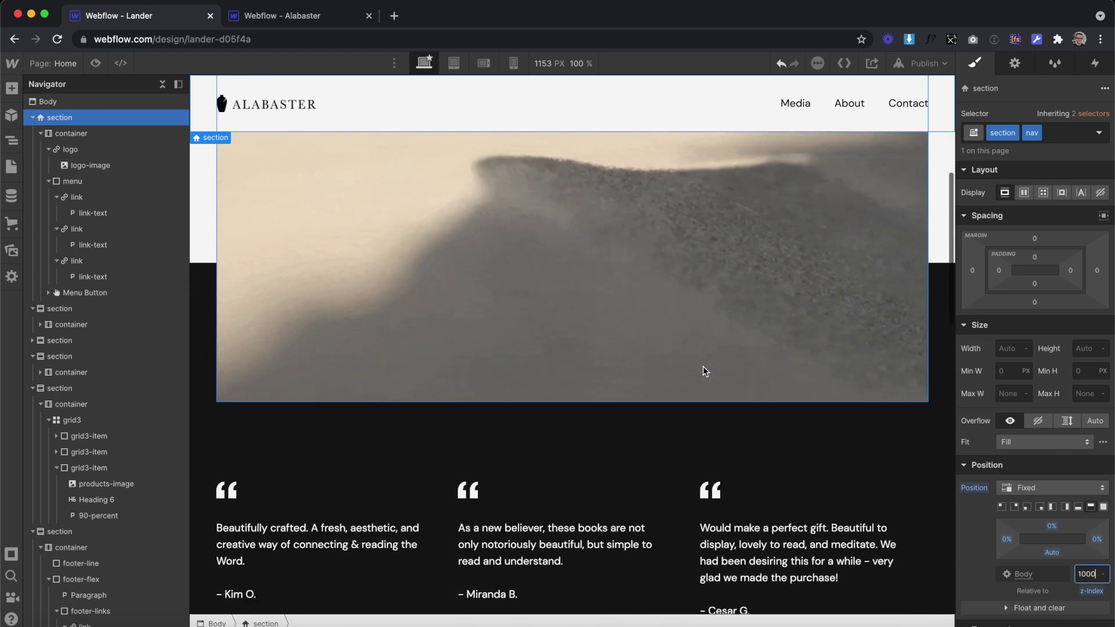
scroll(703, 372, down, 10)
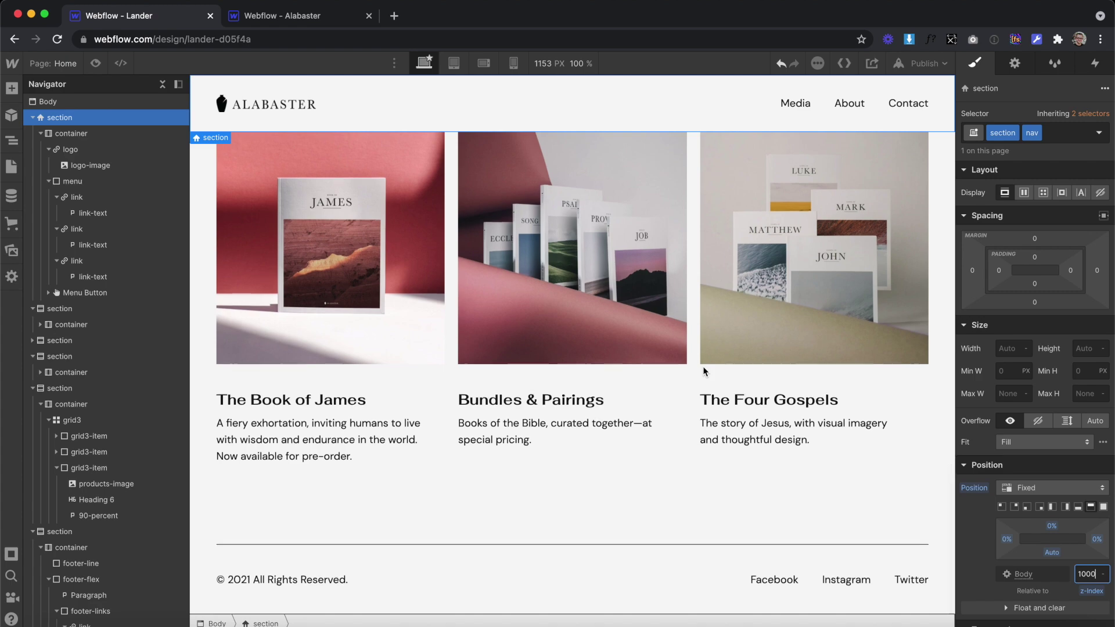
scroll(703, 372, up, 20)
scroll(704, 372, down, 20)
scroll(703, 371, up, 6)
scroll(703, 372, up, 15)
Hide the Navigator and preview the page layout at a canvas width of 3000 px
click(12, 142)
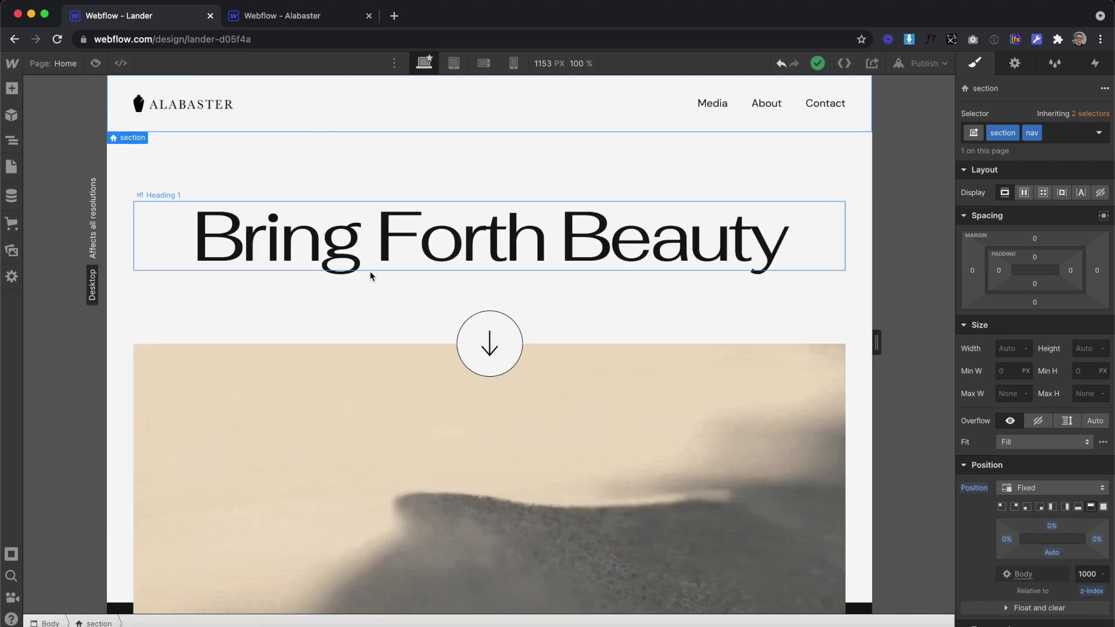
mouse_move(874, 345)
mouse_down()
mouse_move(821, 342)
mouse_move(876, 344)
mouse_up()
click(559, 63)
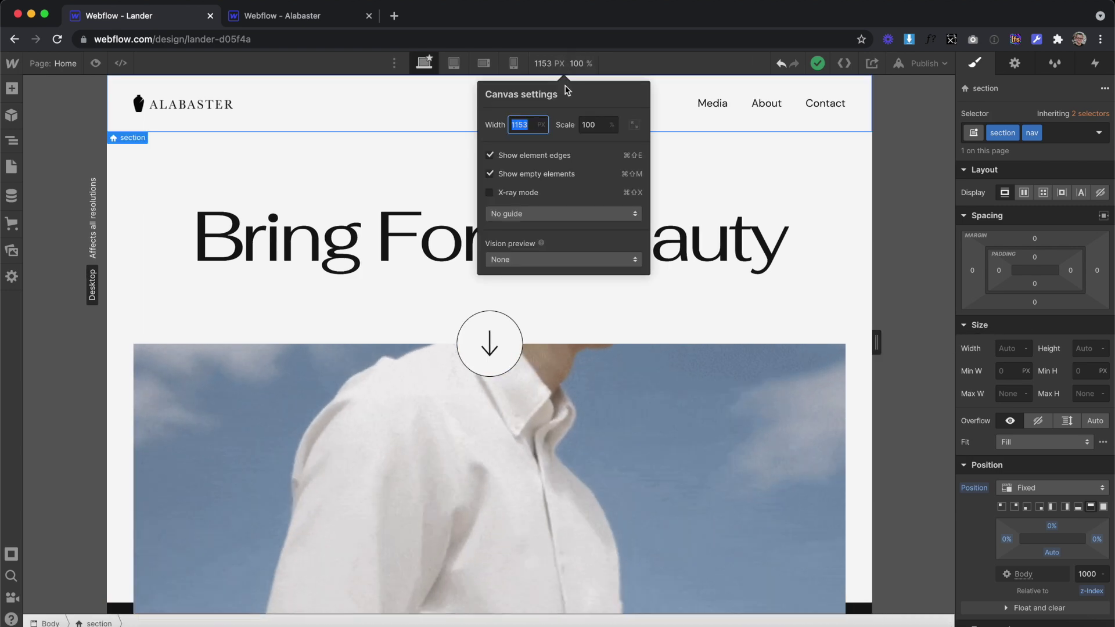
text(3000)
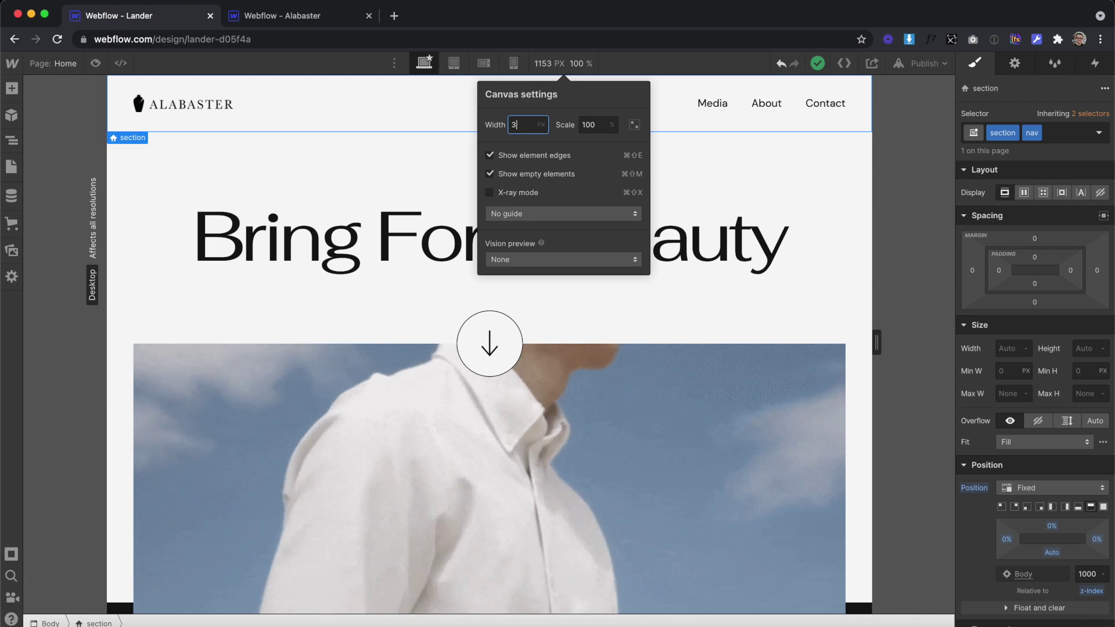
key(Return)
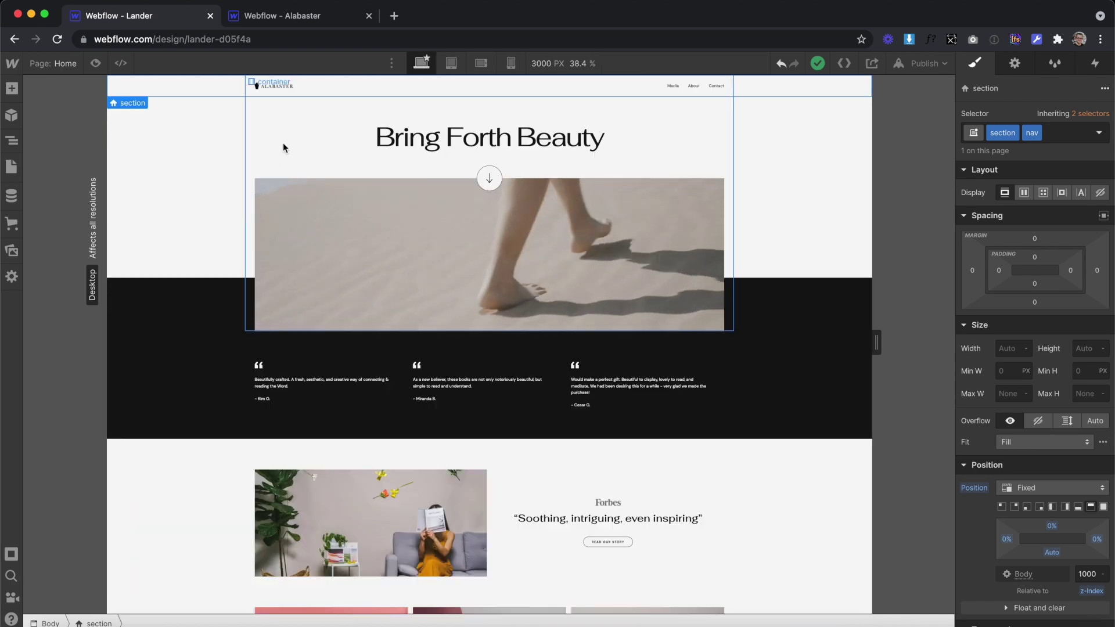
scroll(269, 369, down, 5)
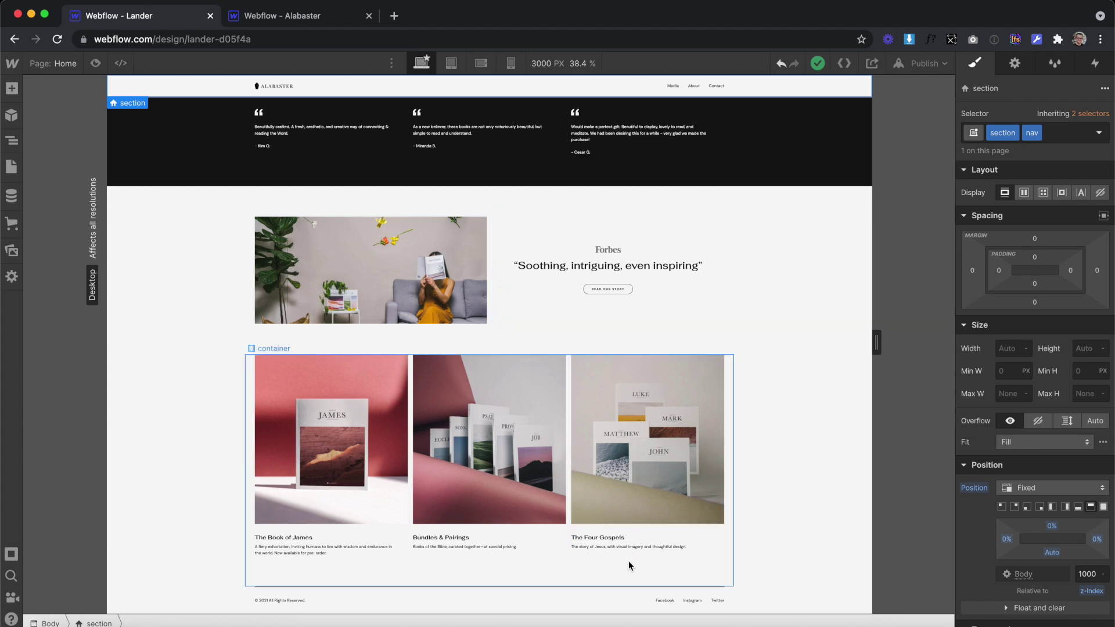
scroll(625, 389, up, 3)
scroll(625, 393, up, 2)
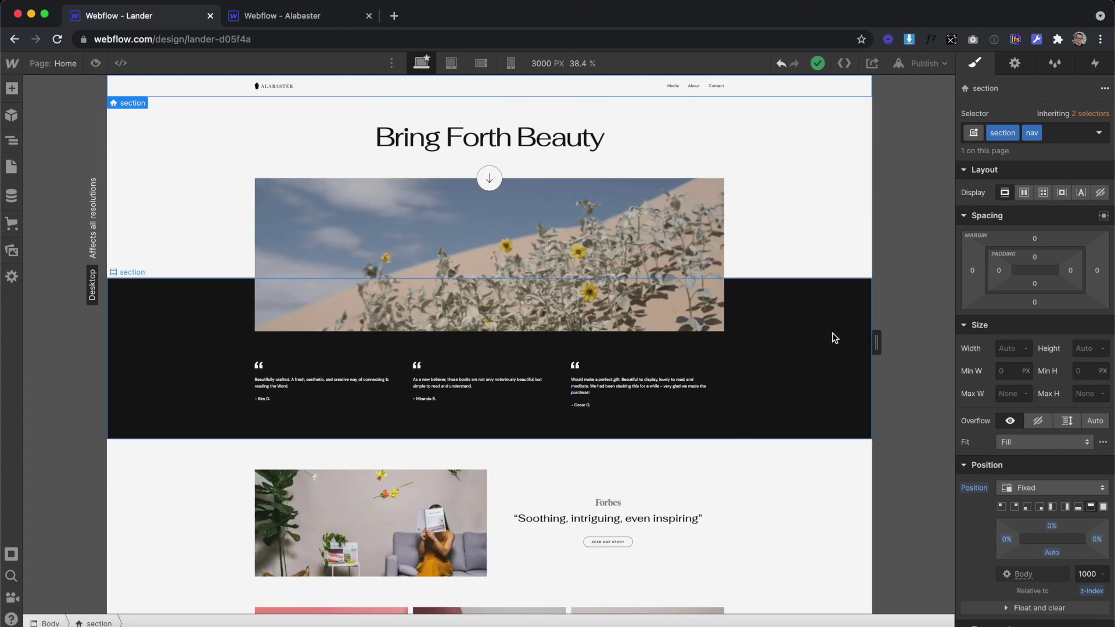
drag(876, 344, 604, 354)
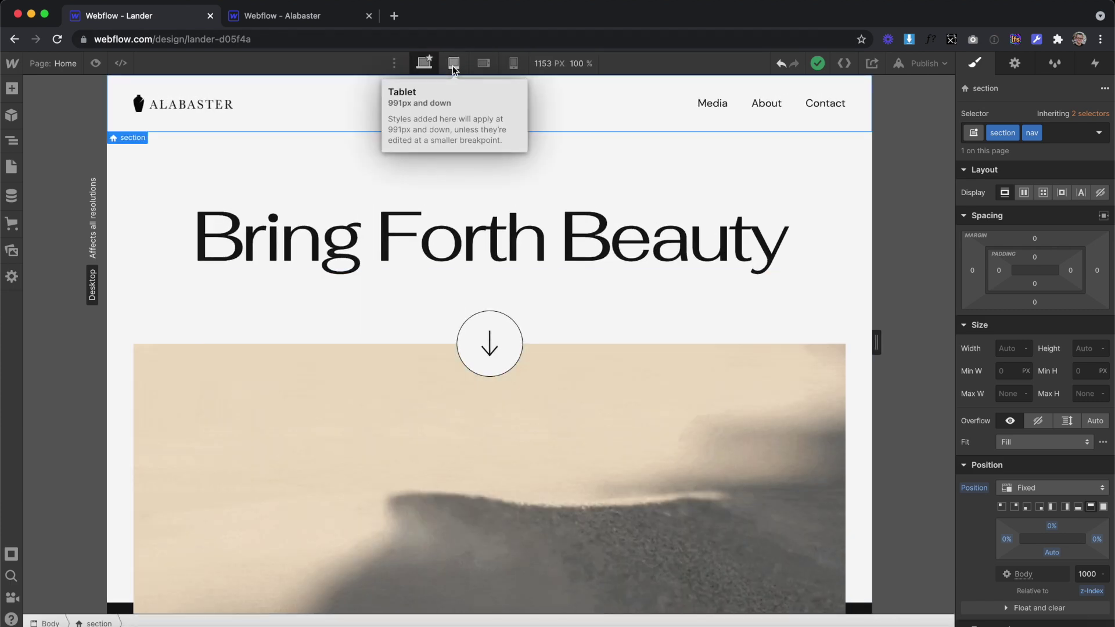
Switch to the tablet breakpoint and set the font size of All H1 Headings to 70 px
click(455, 63)
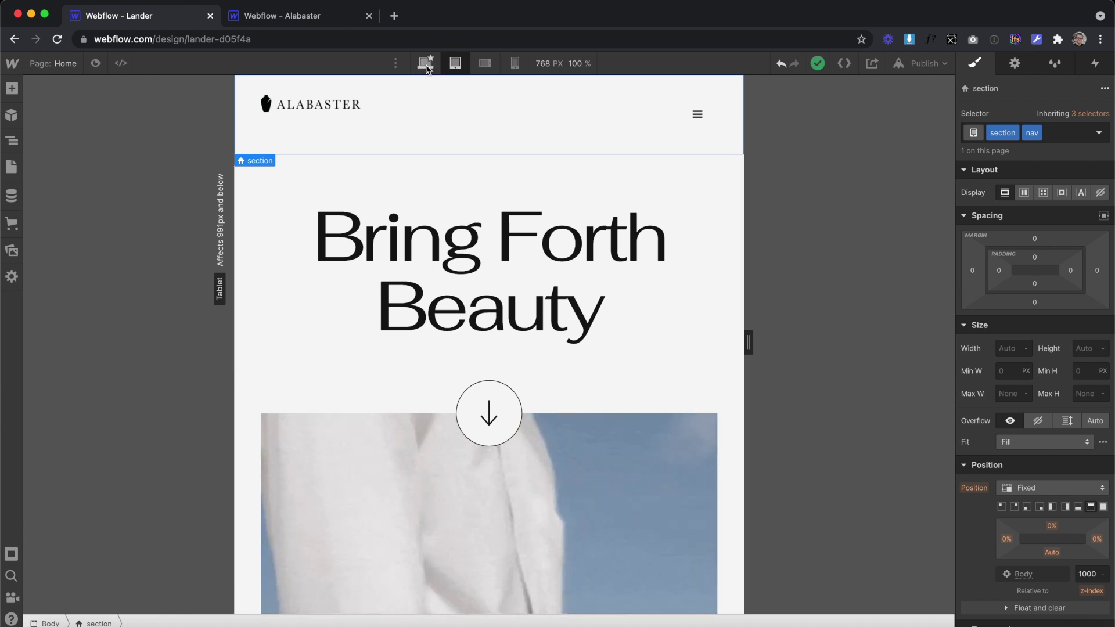
click(620, 259)
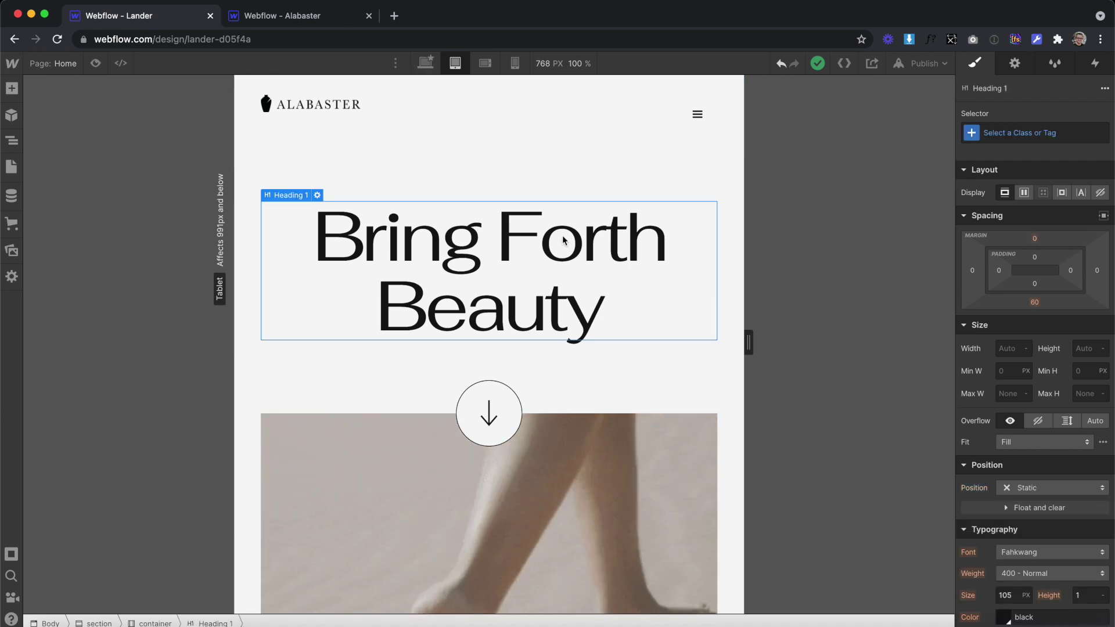
click(973, 134)
click(987, 209)
scroll(1007, 441, down, 3)
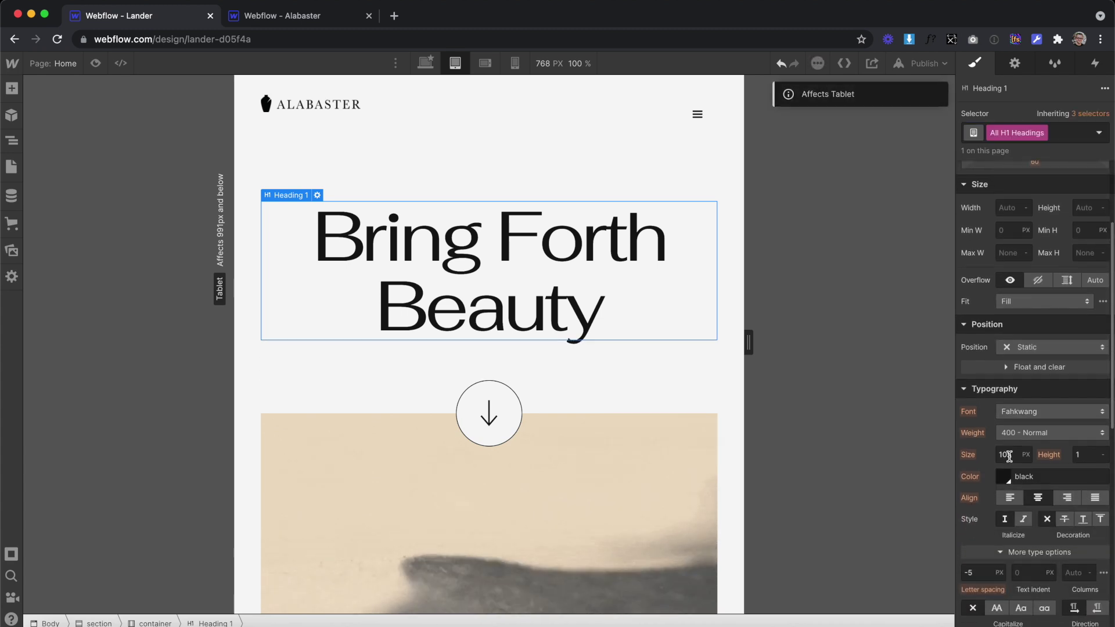
click(1008, 455)
text(70)
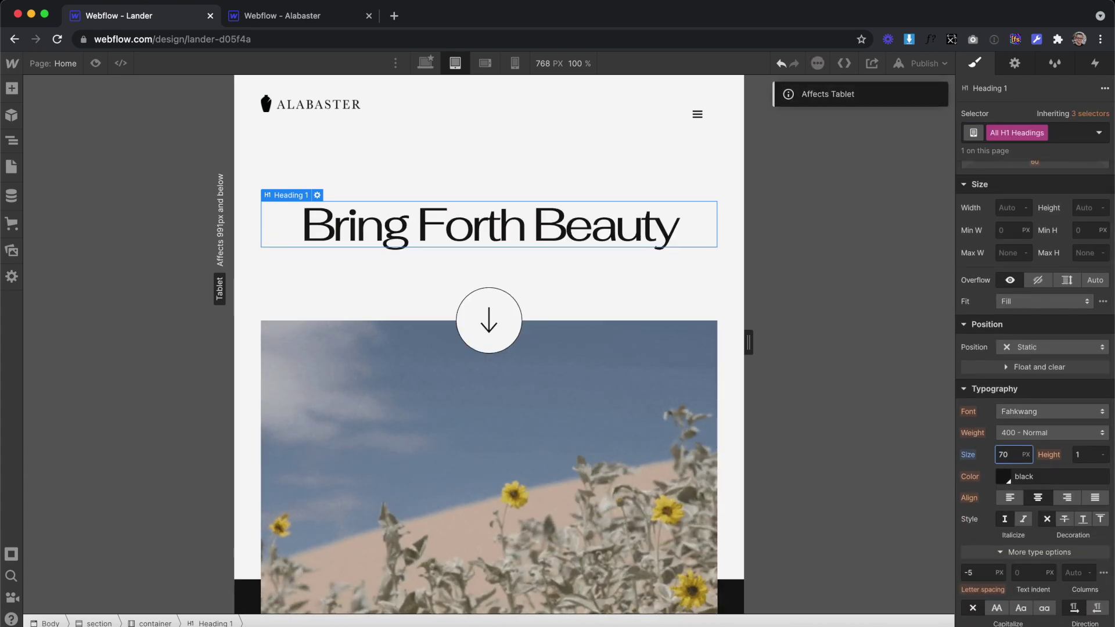
click(745, 341)
drag(748, 342, 540, 368)
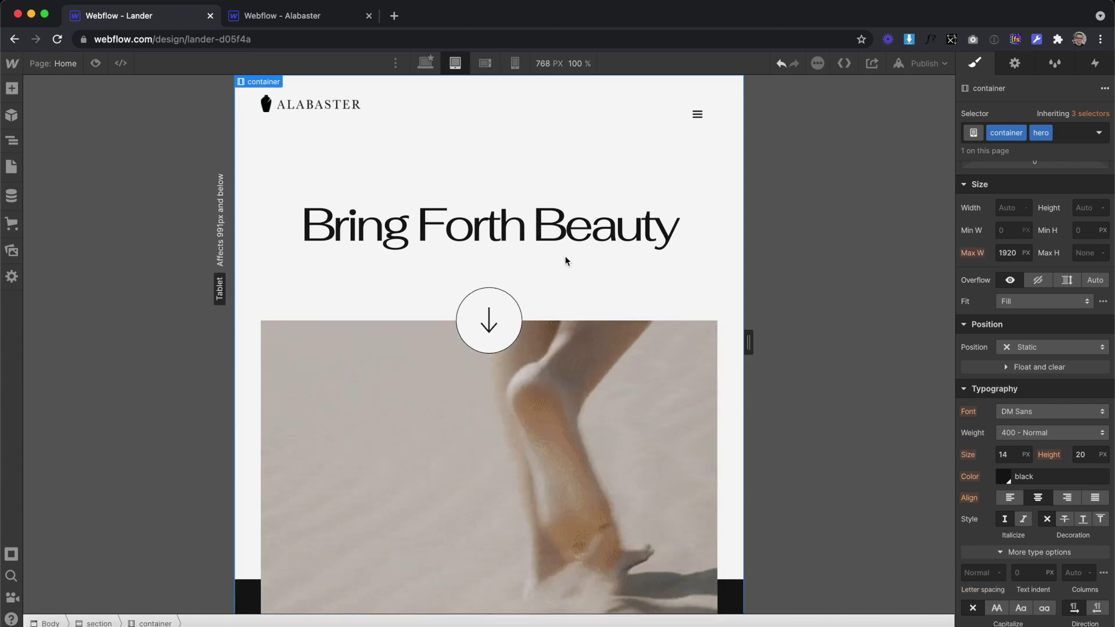
Set the hero-image height to 500 px at the tablet breakpoint
scroll(563, 255, down, 3)
click(597, 335)
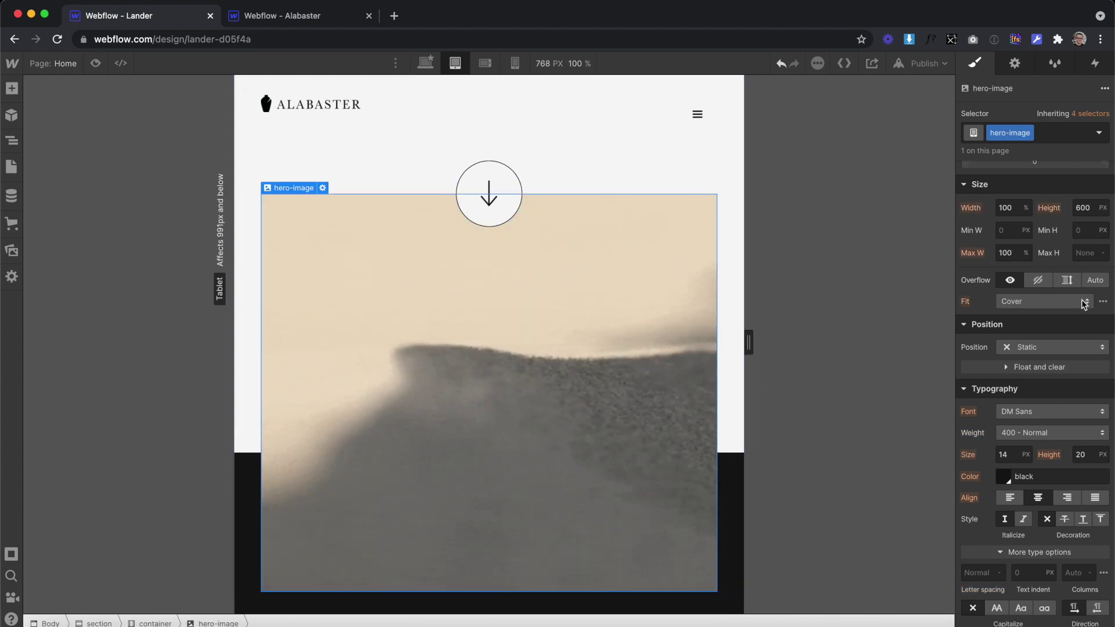
click(1082, 213)
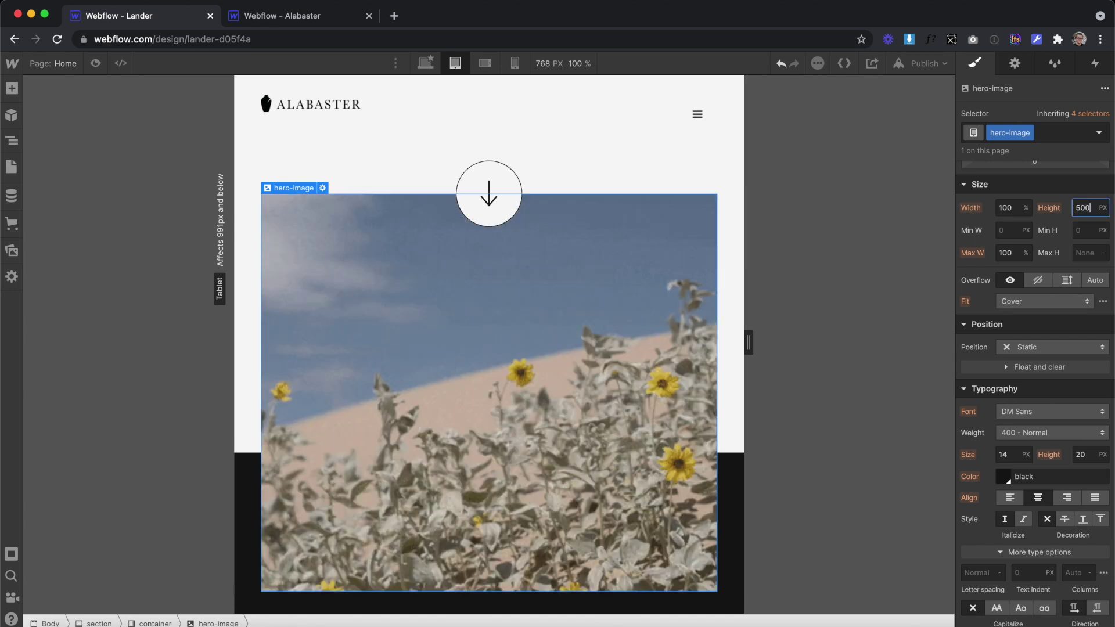
text(500)
scroll(620, 210, up, 3)
Review the testimonials, Forbes quote, products and footer sections at tablet and narrower canvas widths
scroll(619, 211, down, 10)
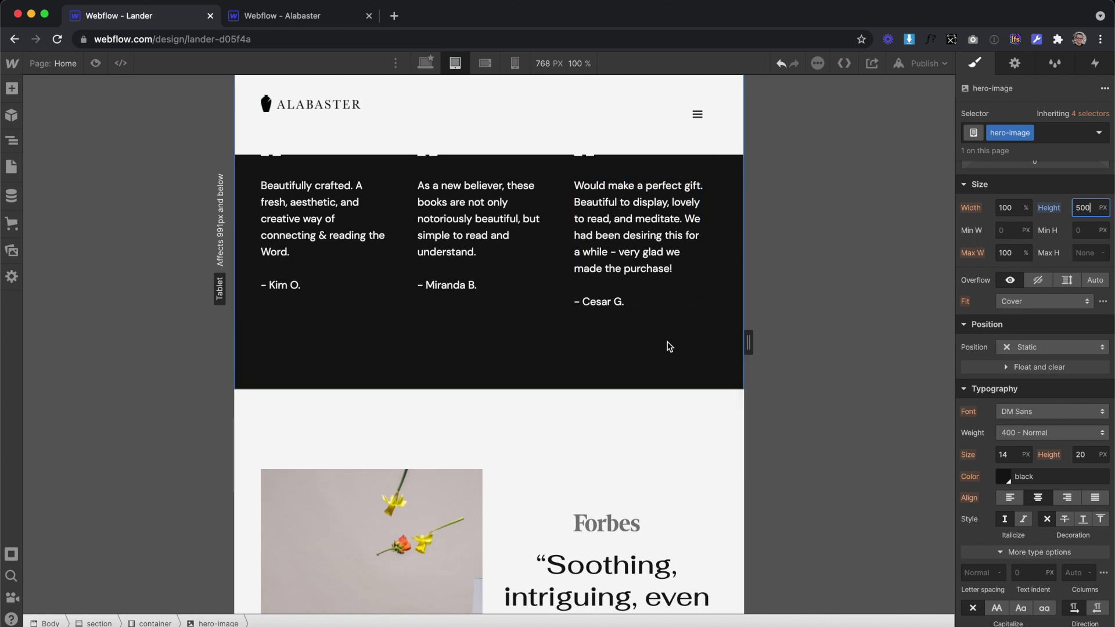
scroll(666, 346, up, 3)
mouse_move(749, 342)
mouse_down()
mouse_move(799, 348)
mouse_move(749, 345)
mouse_up()
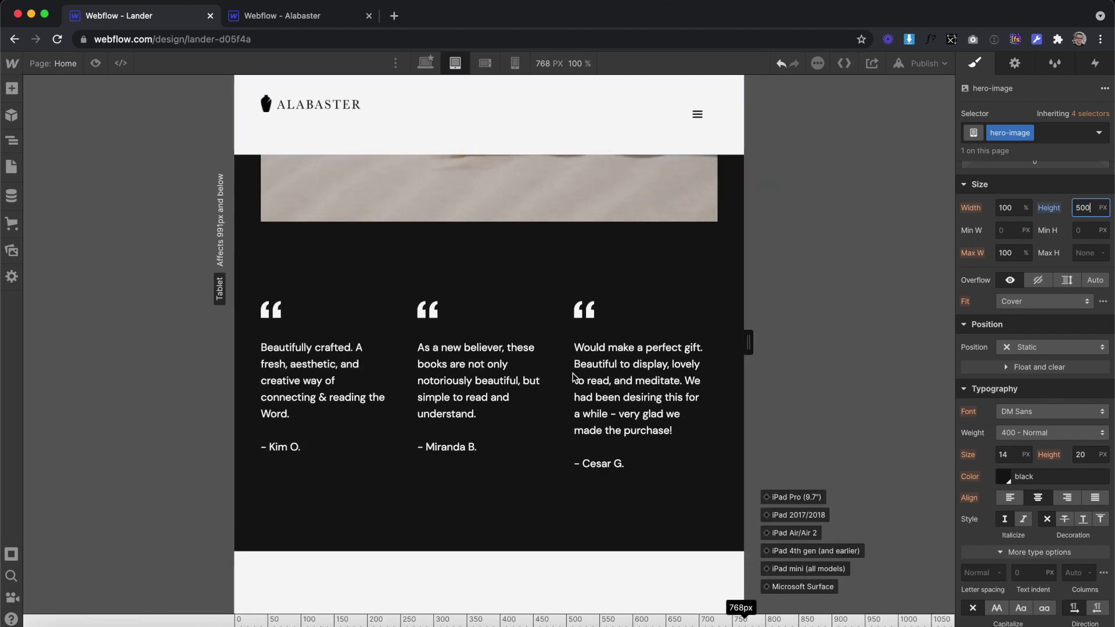
scroll(581, 372, down, 8)
scroll(611, 358, up, 1)
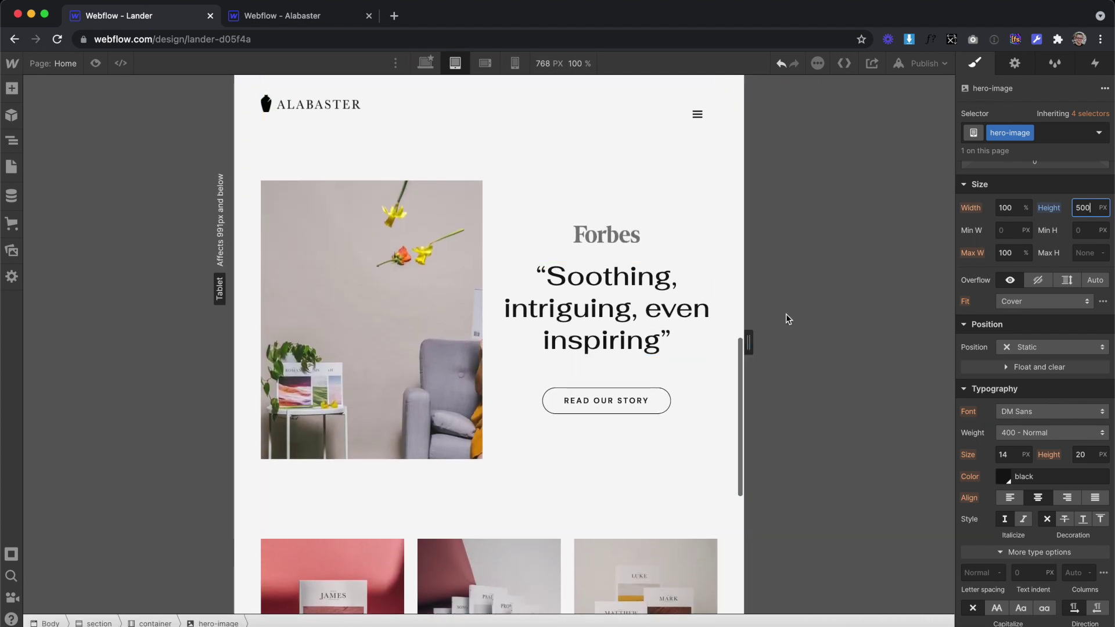
drag(742, 346, 645, 368)
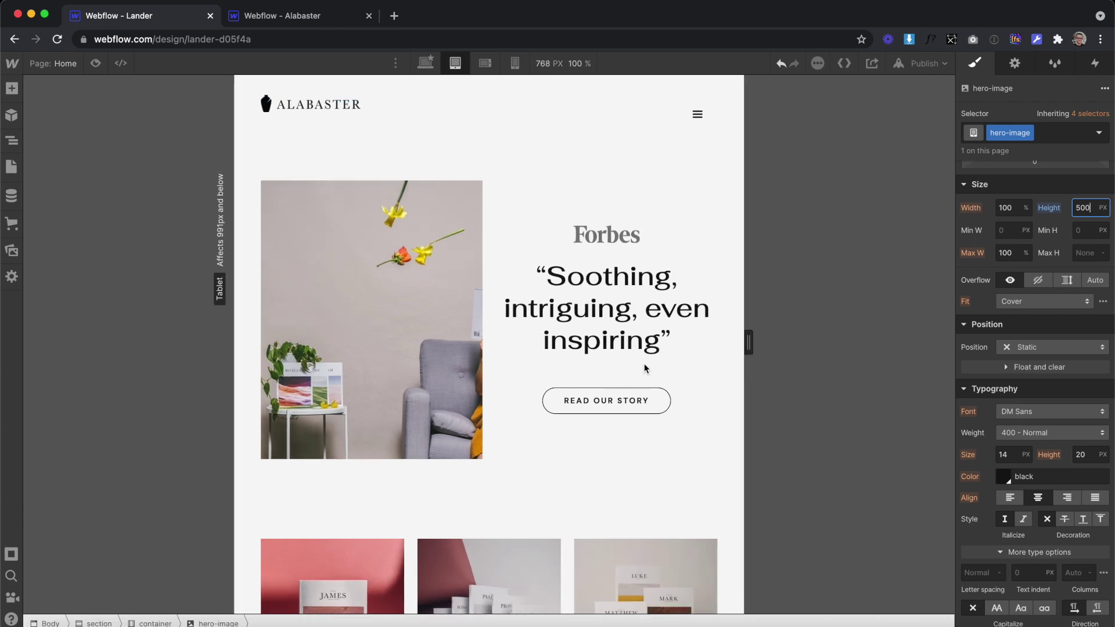
scroll(582, 344, down, 6)
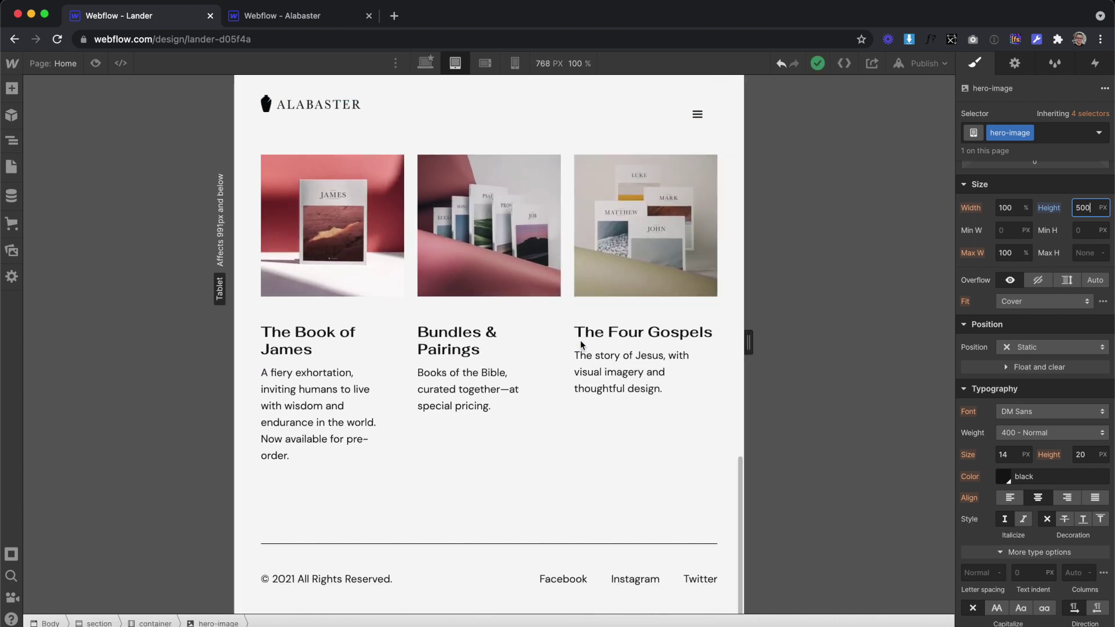
drag(749, 334, 588, 373)
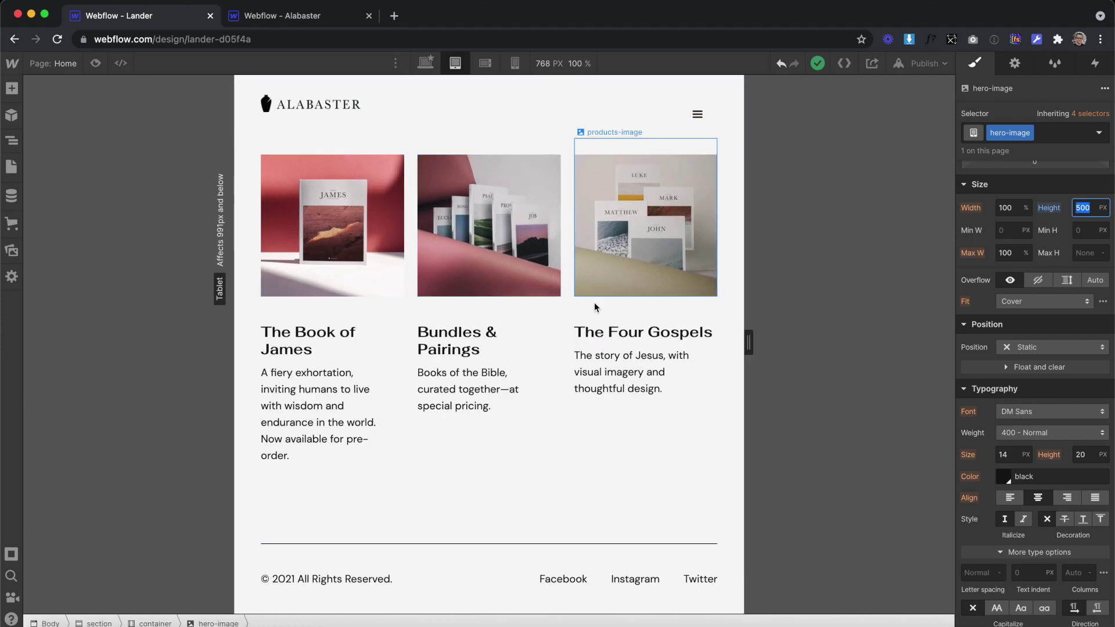
Set the navbar Menu Button's padding to 5 px on all sides for tablet
click(692, 123)
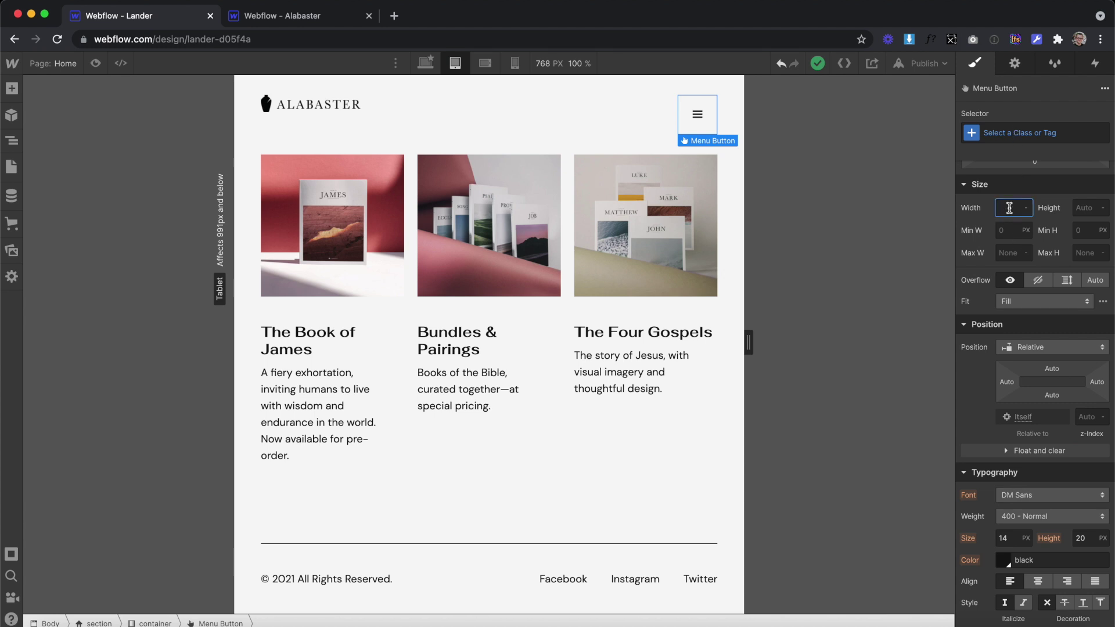
scroll(1011, 210, up, 3)
drag(1037, 264, 1040, 250)
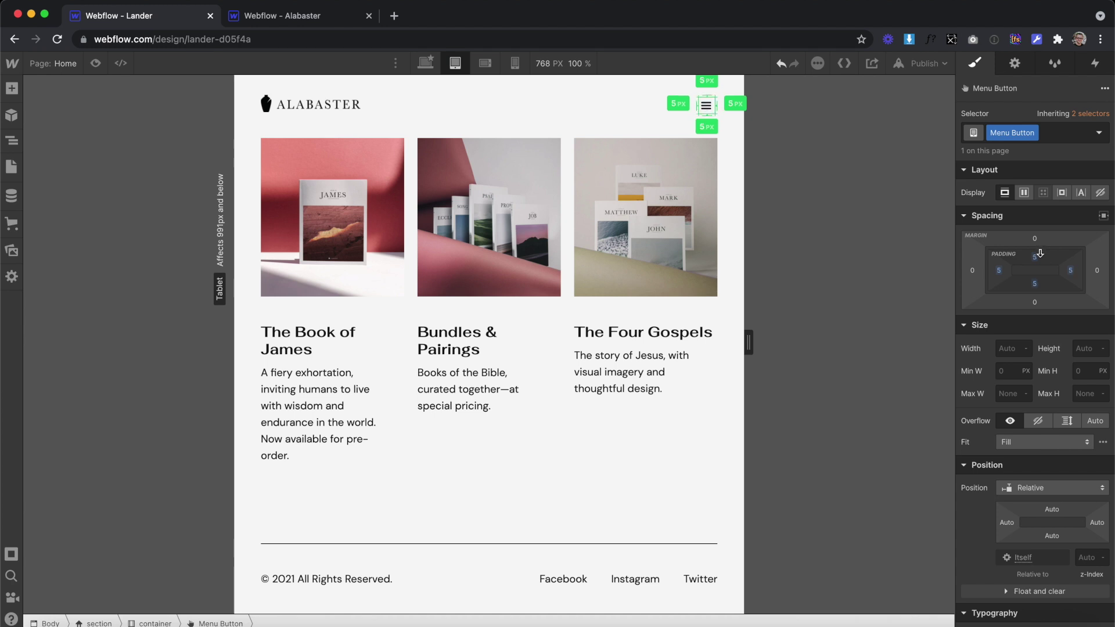
drag(1039, 254, 1040, 253)
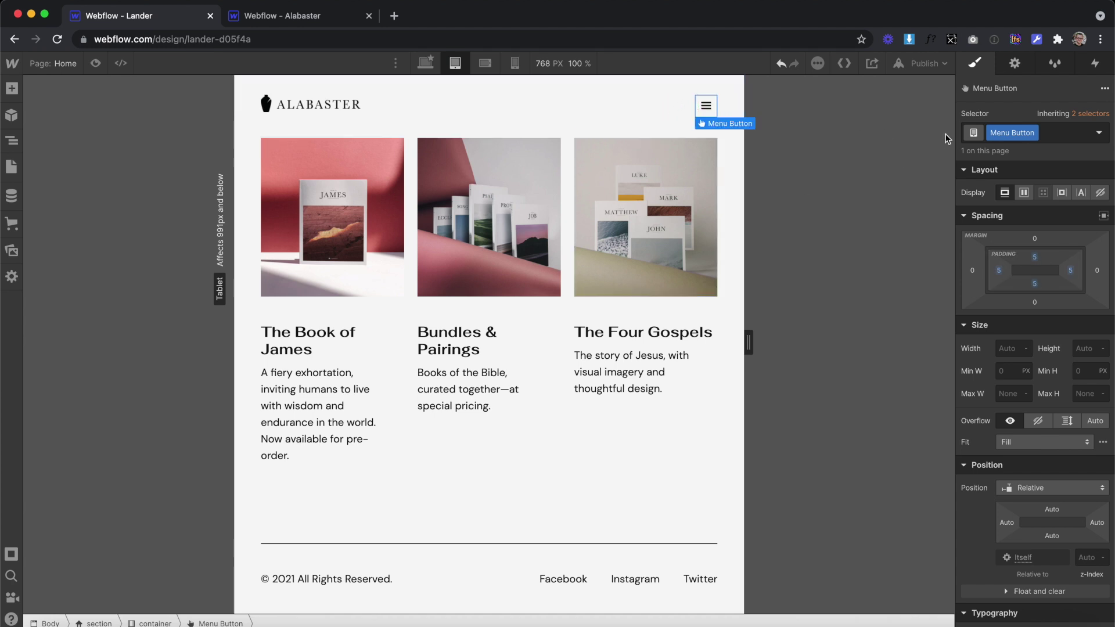
Open the navbar's dropdown menu and give it 20 px left and right padding plus equal top and bottom padding
click(1014, 65)
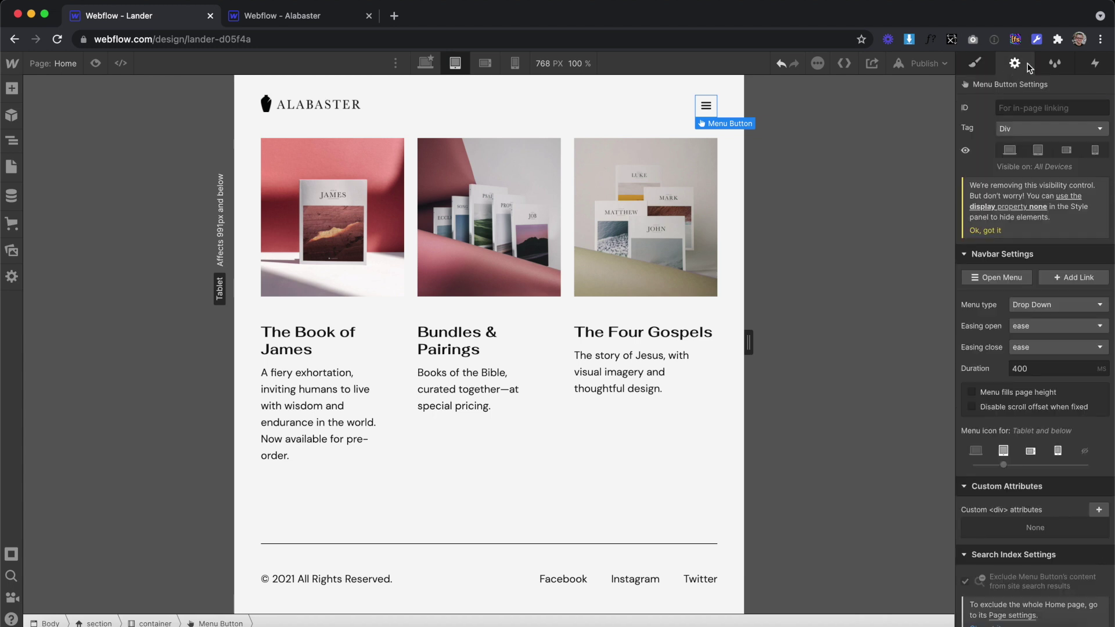
click(990, 279)
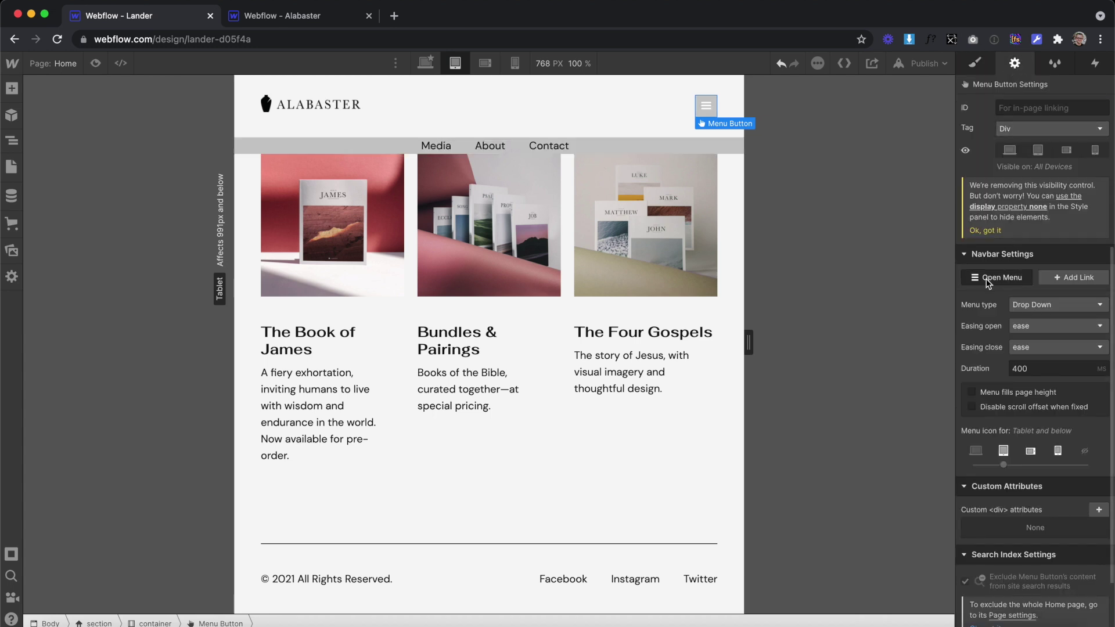
click(724, 152)
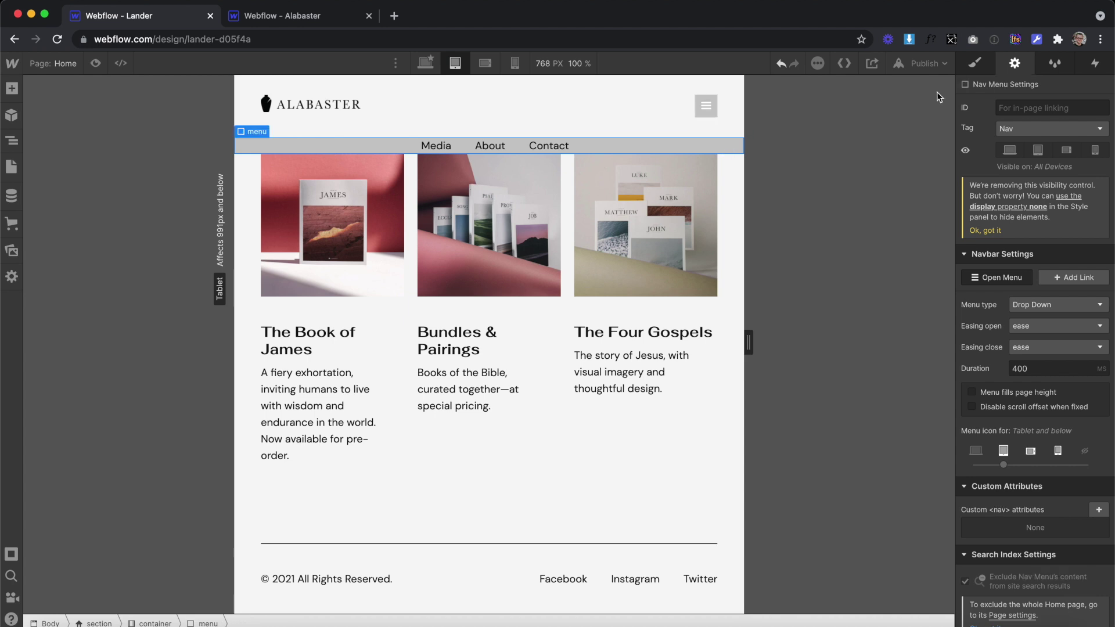
click(976, 63)
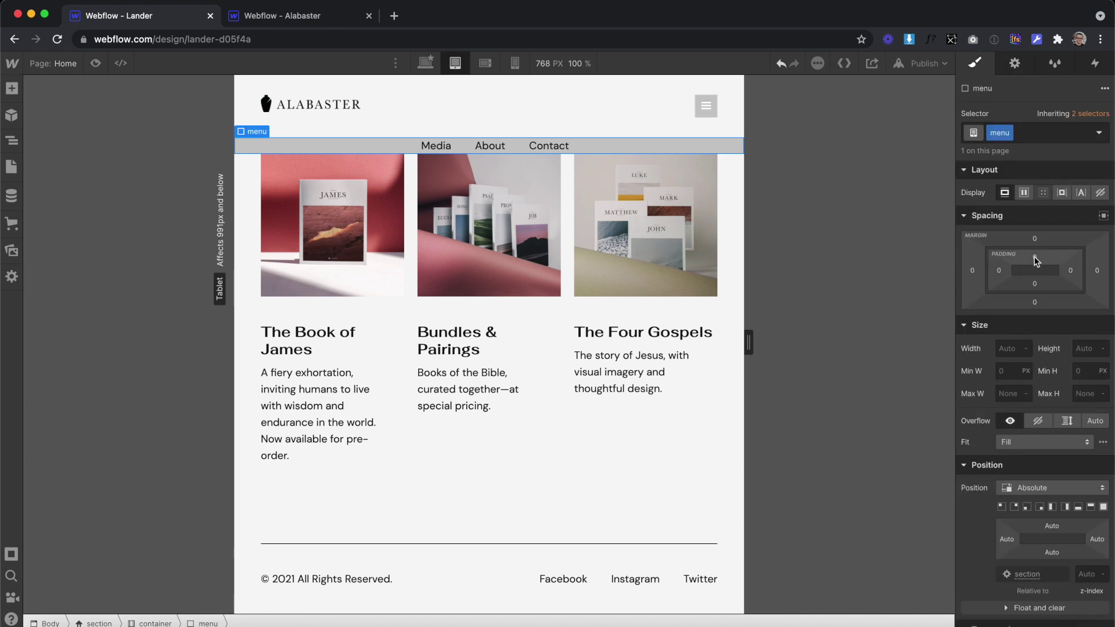
click(998, 272)
key(Return)
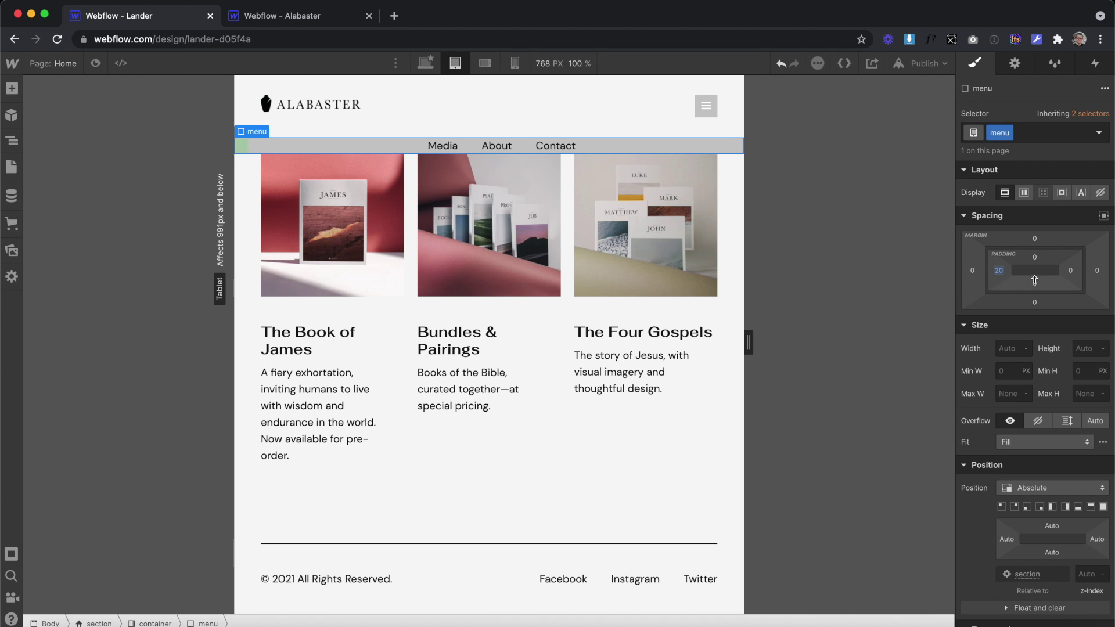
click(1071, 271)
text(20)
key(Return)
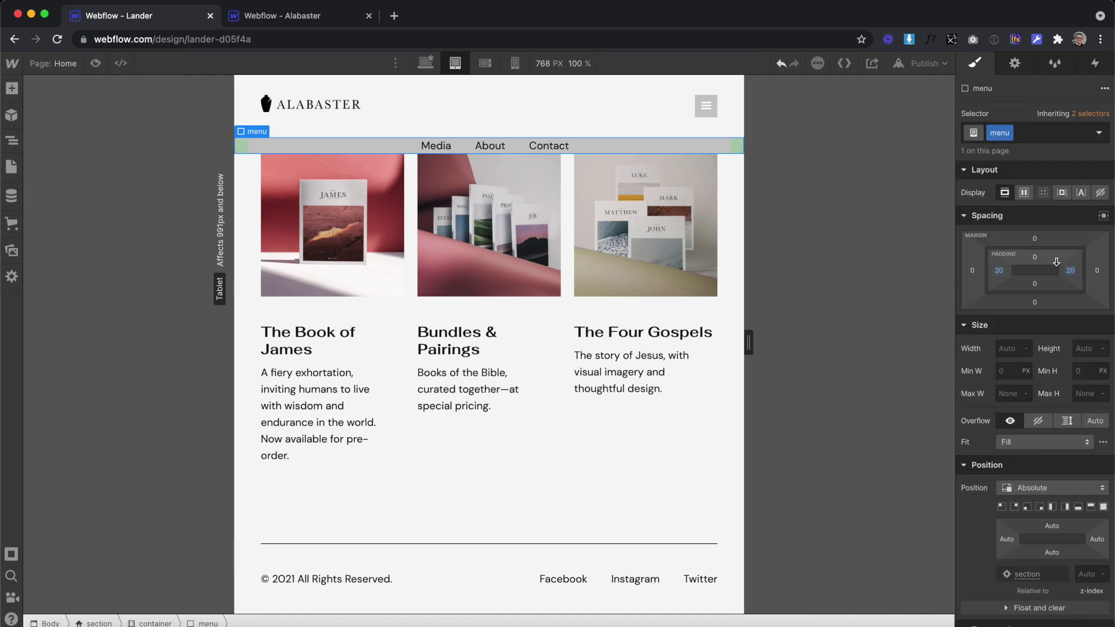
drag(1046, 264, 1049, 296)
Give the Menu Button's Open state a black background and a 100 px corner radius
click(698, 111)
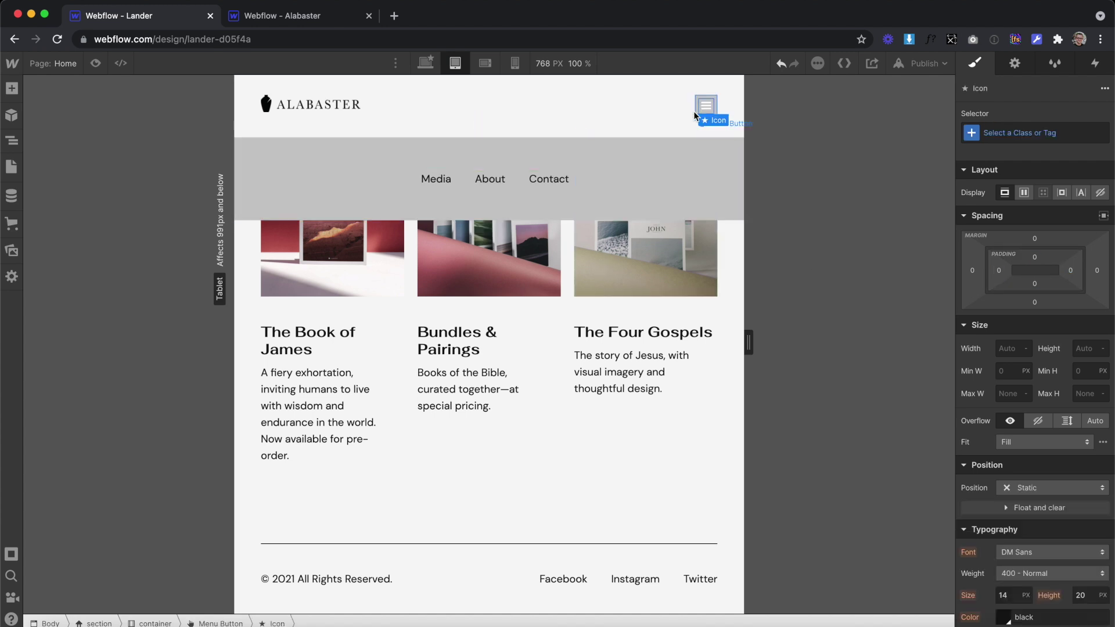
click(696, 118)
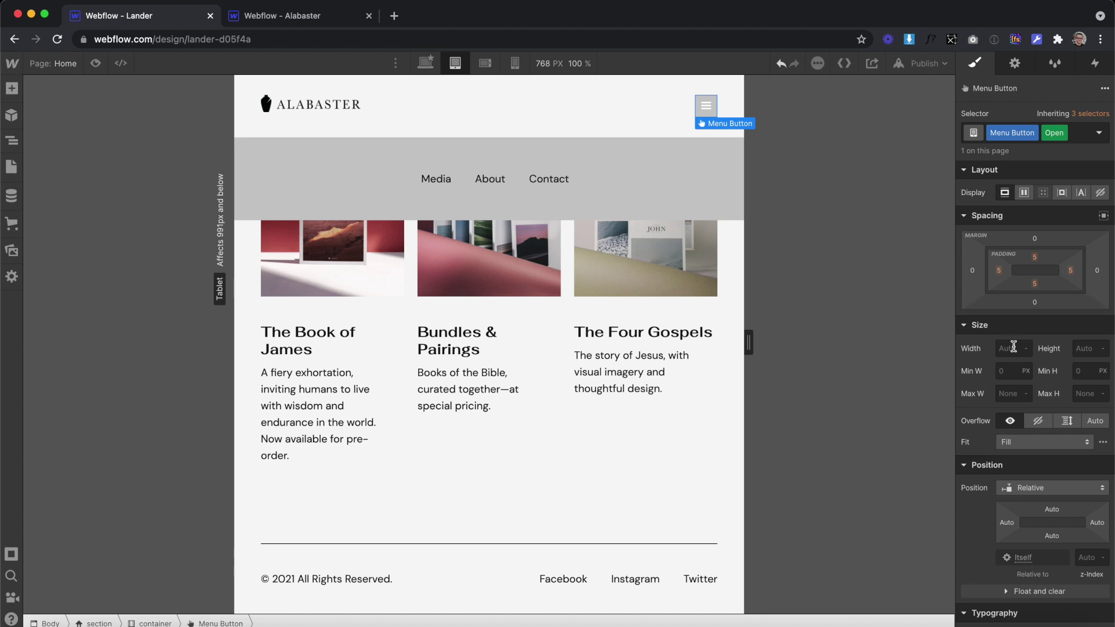
scroll(1015, 348, down, 7)
scroll(1015, 350, down, 5)
click(1003, 427)
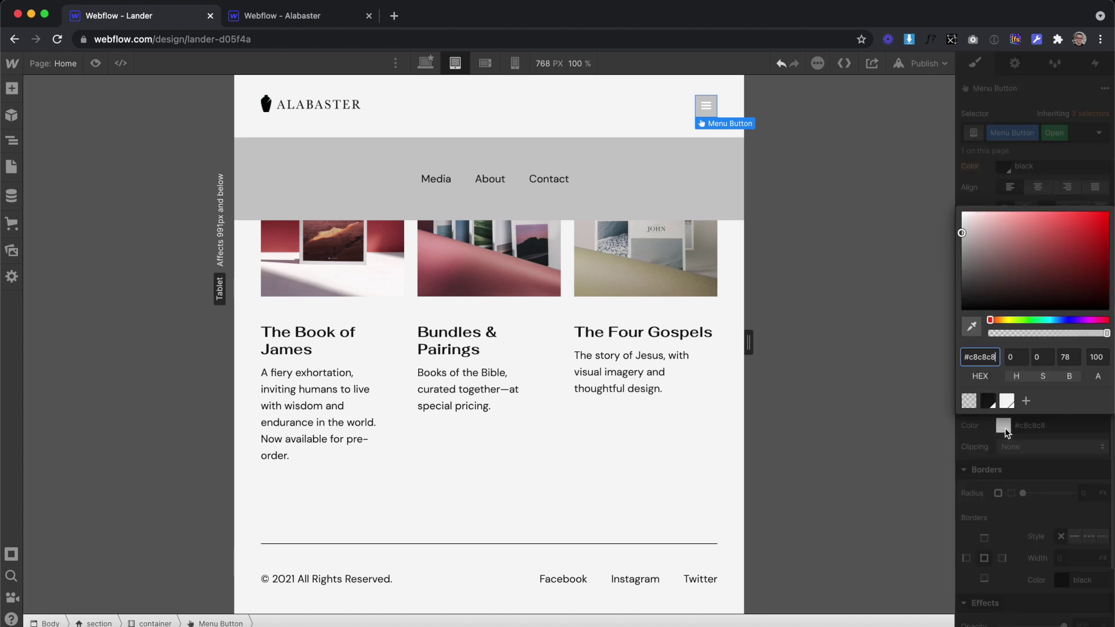
click(988, 402)
click(1039, 514)
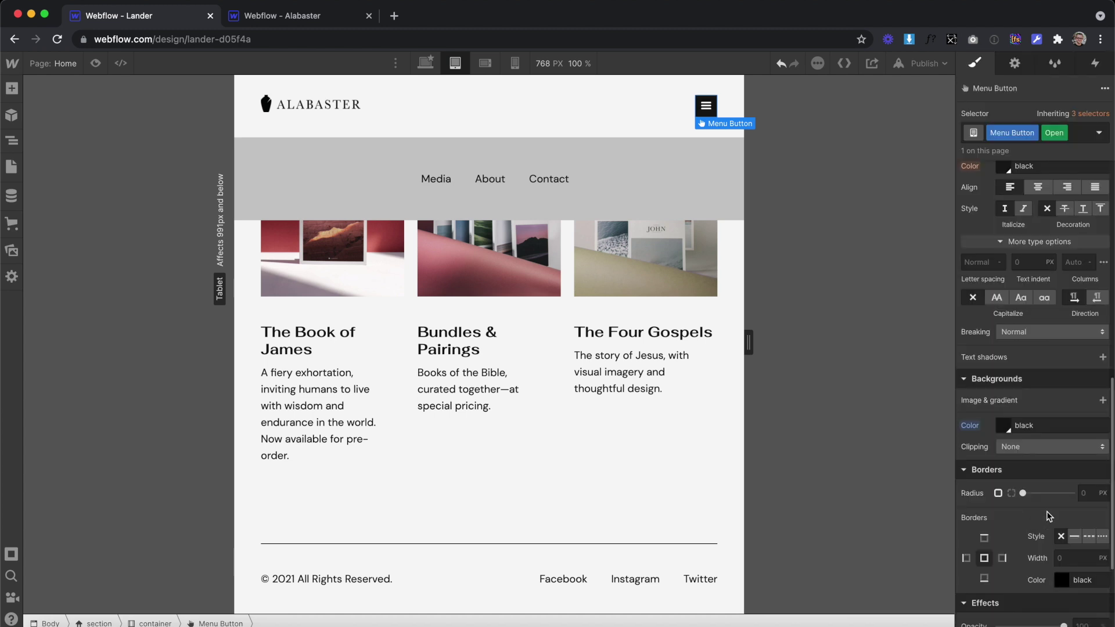
scroll(1046, 511, down, 2)
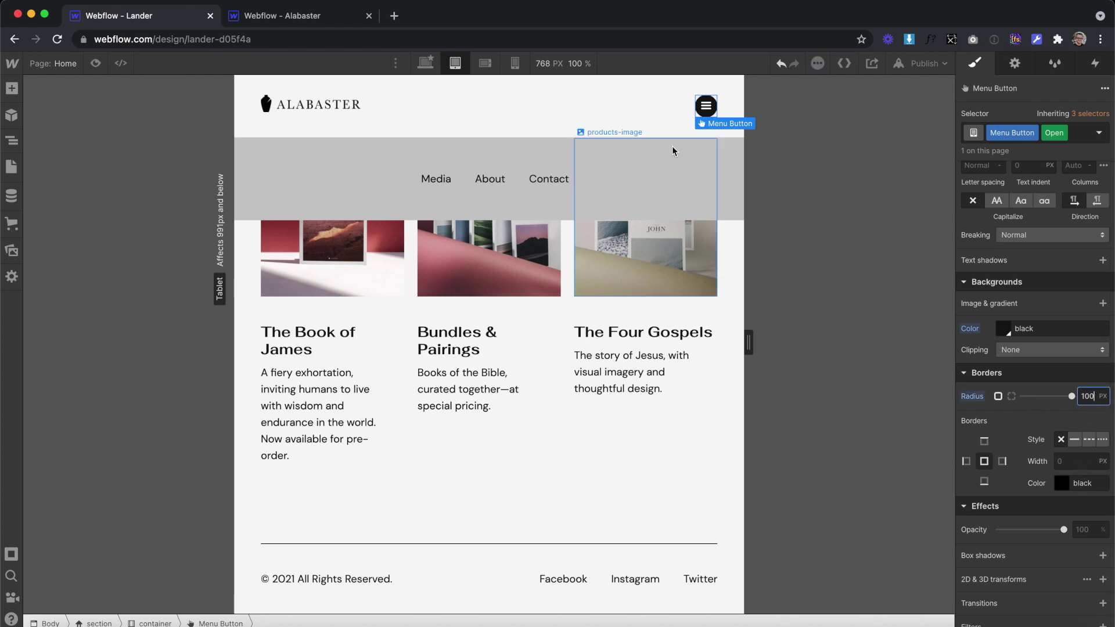
Set the left and right padding of the base container class to 20 px for tablet, using the Forbes quote section's container
click(604, 154)
click(546, 178)
click(734, 293)
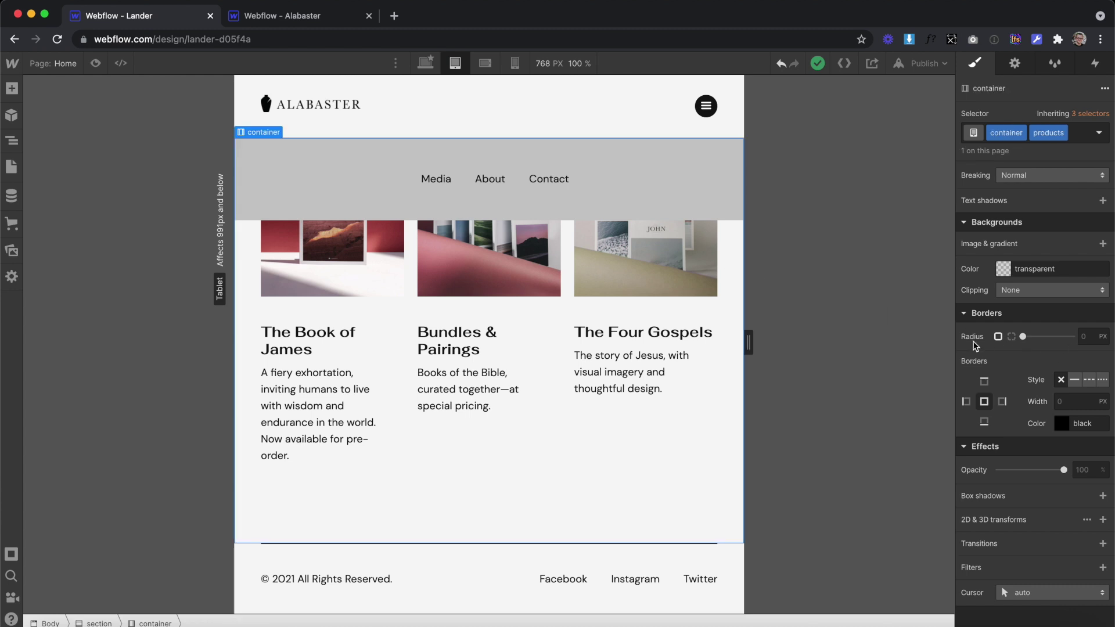
scroll(720, 354, up, 5)
click(727, 355)
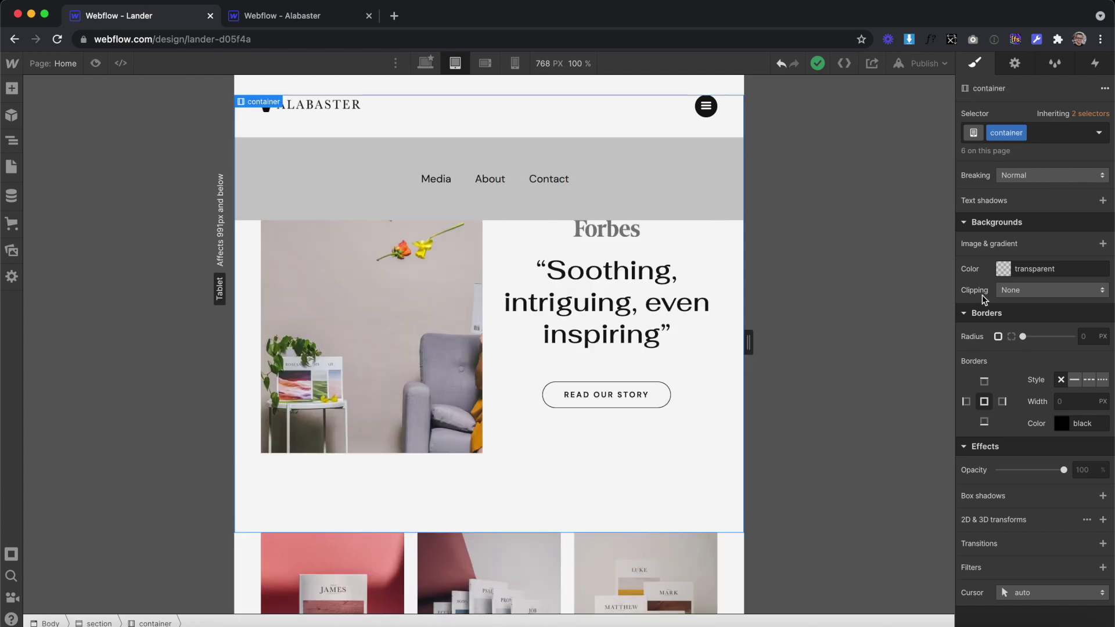
scroll(985, 299, up, 5)
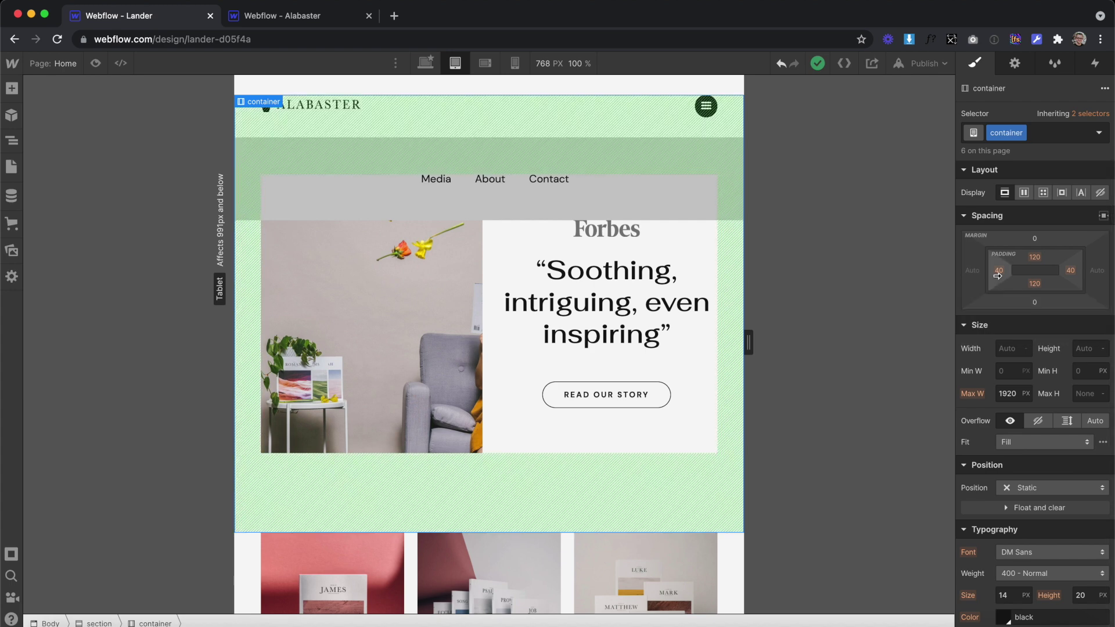
click(998, 270)
key(Return)
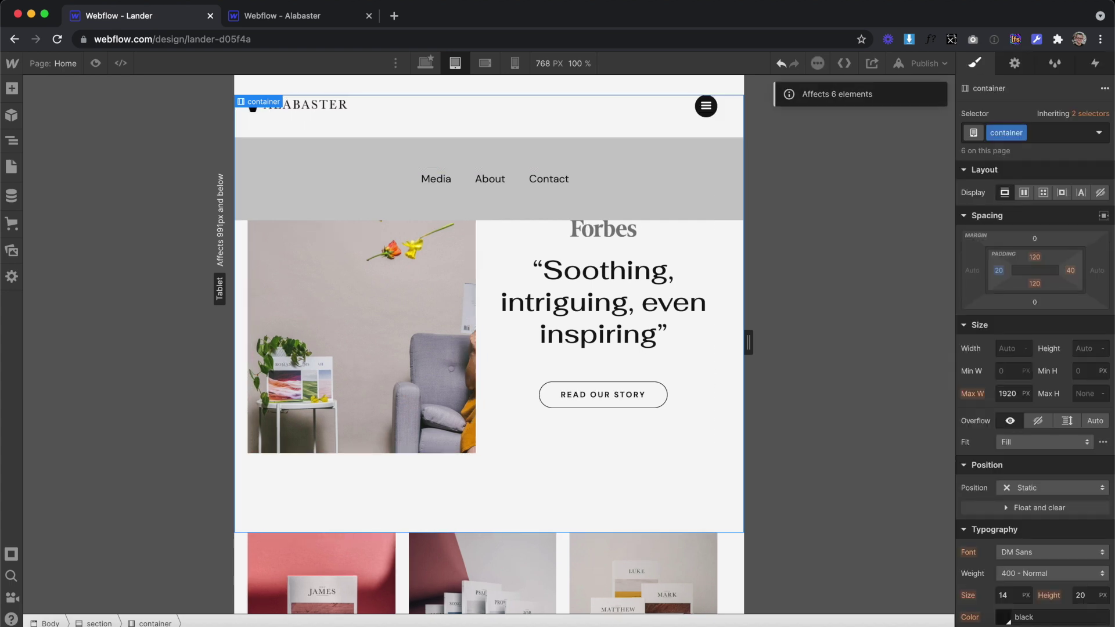
click(1070, 273)
text(20)
key(Return)
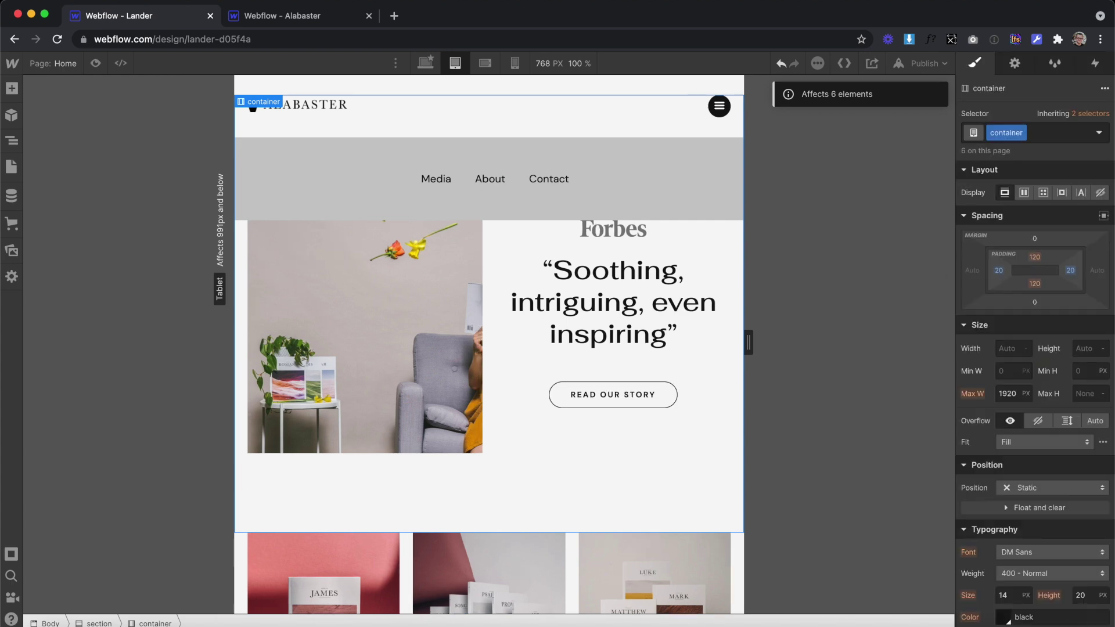
Set the container class's top and bottom padding to 90 px for tablet
scroll(572, 351, down, 5)
scroll(572, 348, down, 3)
scroll(572, 348, up, 10)
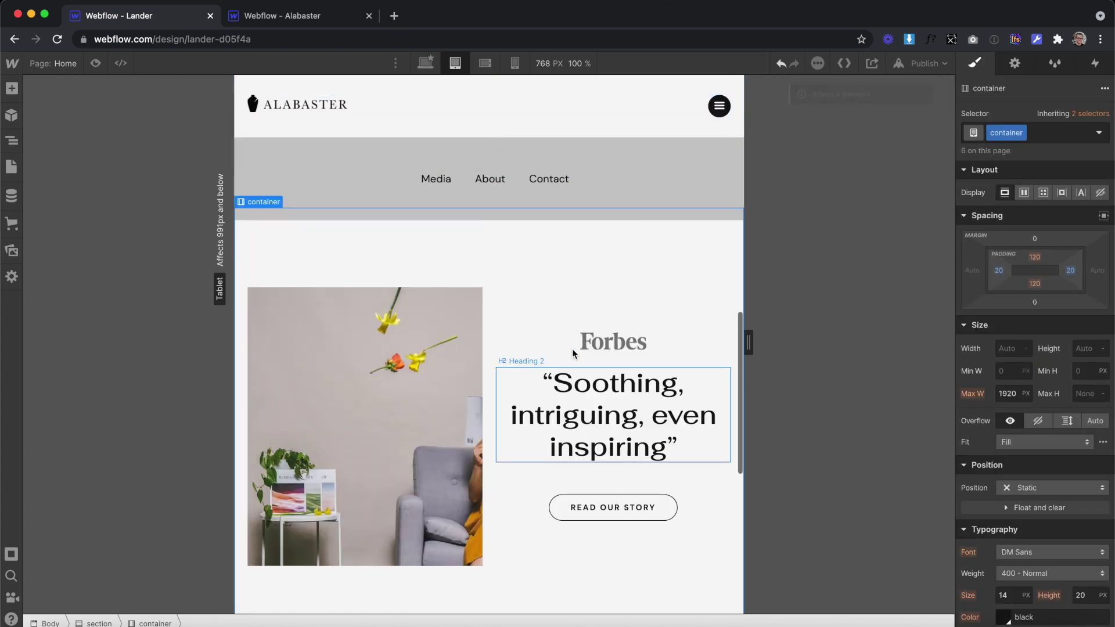
click(1034, 256)
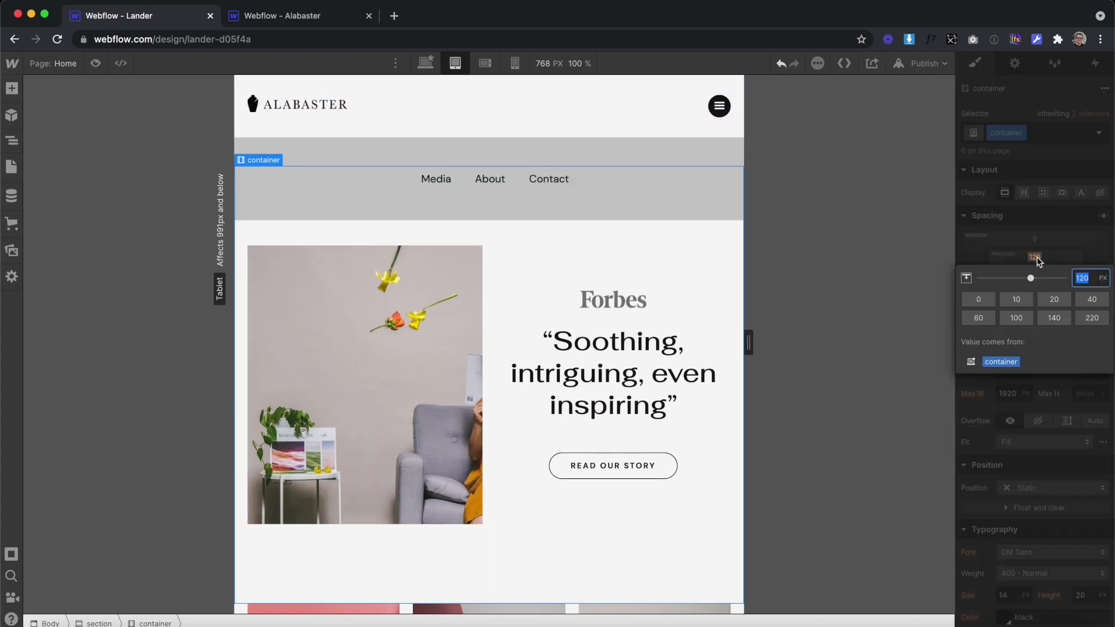
text(90)
key(Return)
click(1035, 283)
text(90)
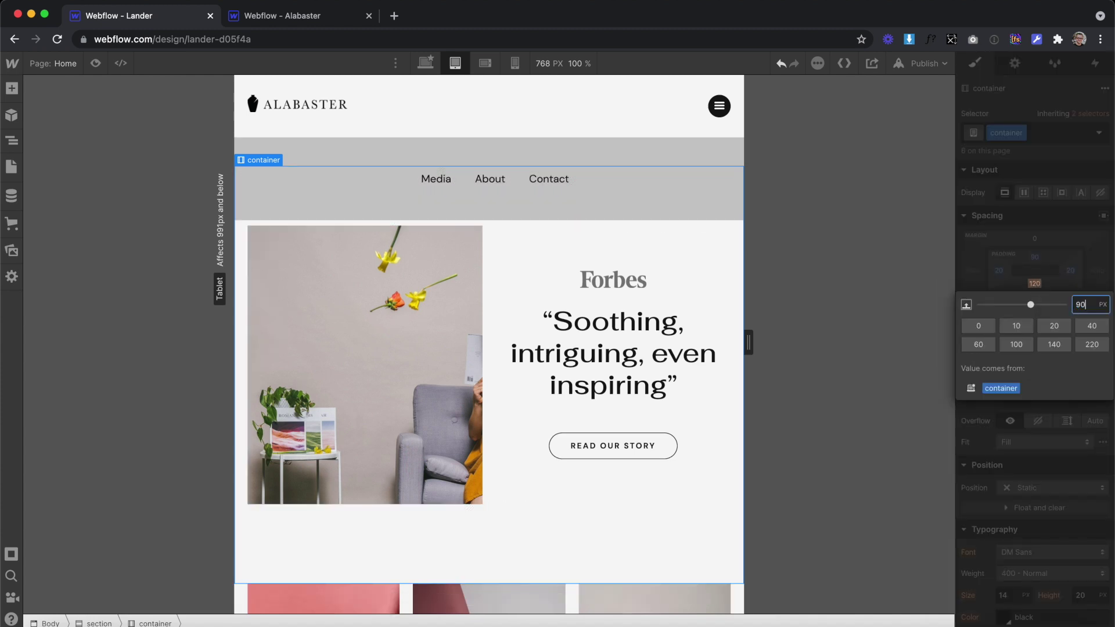
key(Return)
Check the new spacing down the page, close the navbar's open dropdown menu and select the hero heading
scroll(608, 363, down, 5)
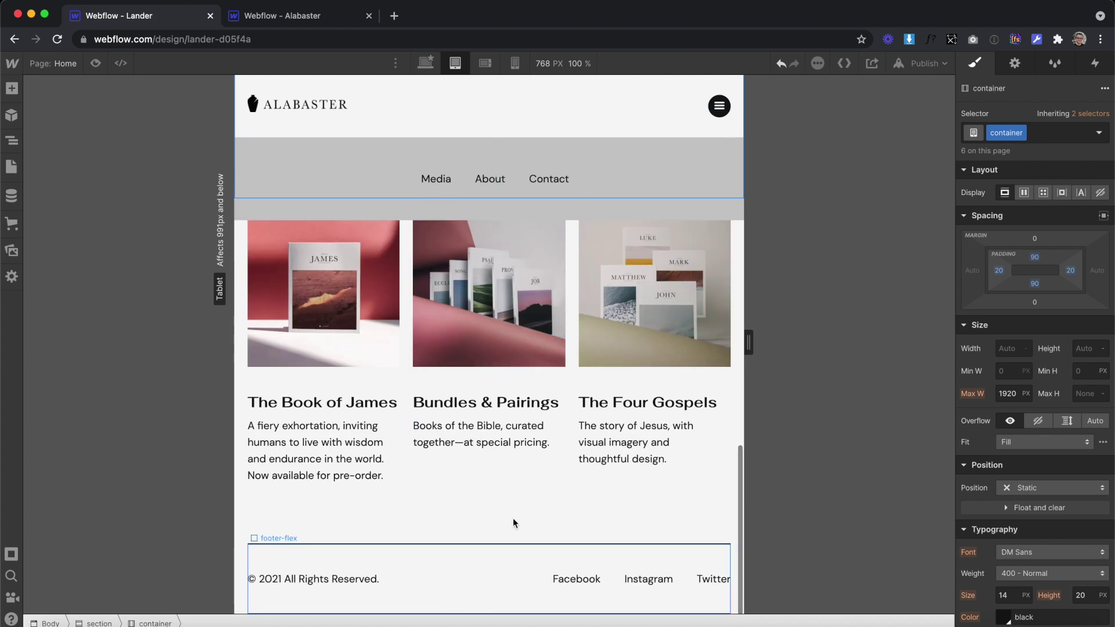
scroll(514, 518, up, 10)
scroll(445, 431, up, 10)
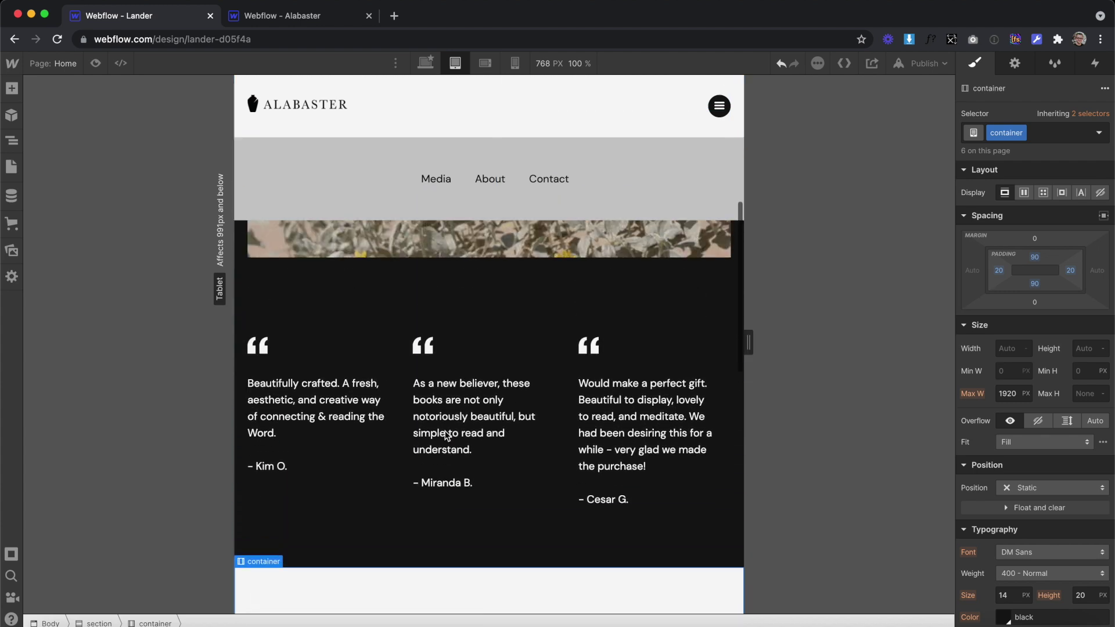
click(710, 110)
click(1014, 63)
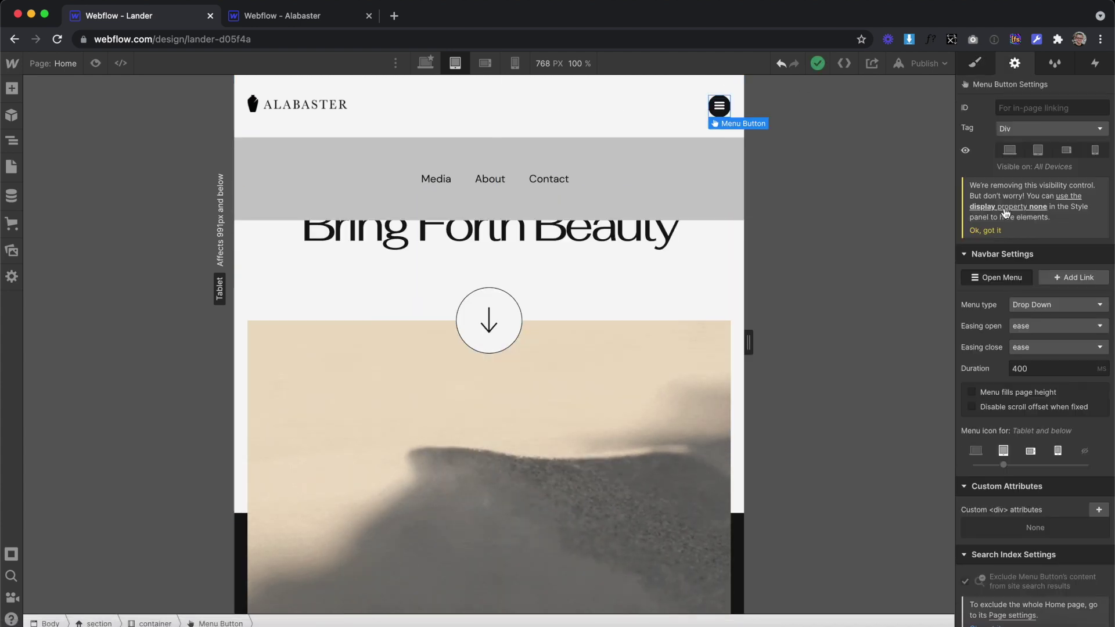
click(993, 277)
click(542, 197)
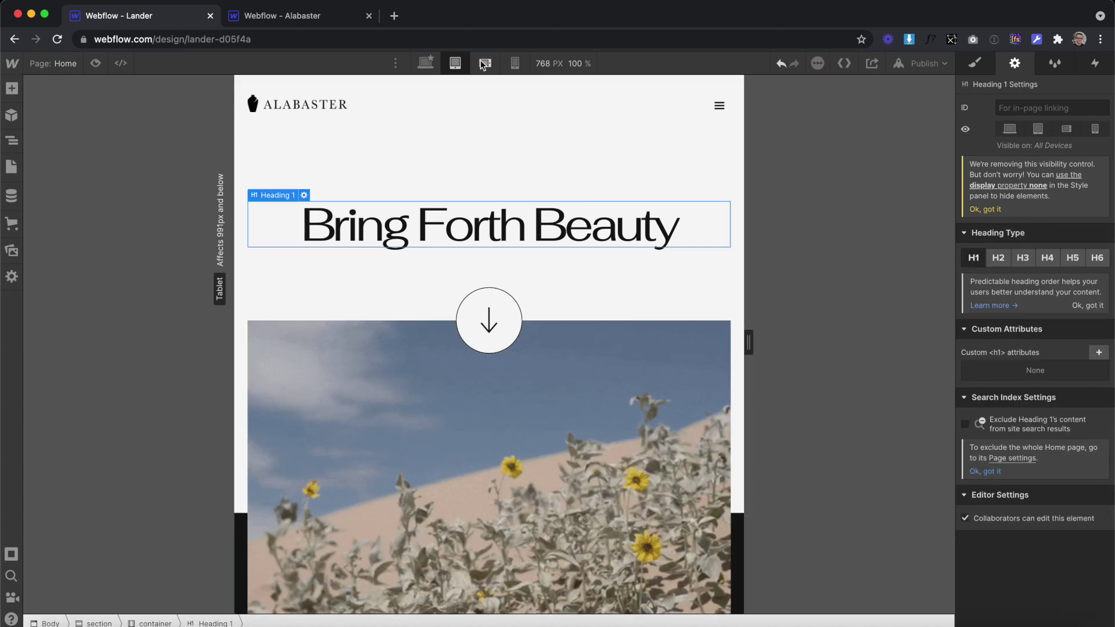
Switch to the mobile landscape breakpoint and narrow the canvas to 480 px, going down to the testimonials
click(484, 65)
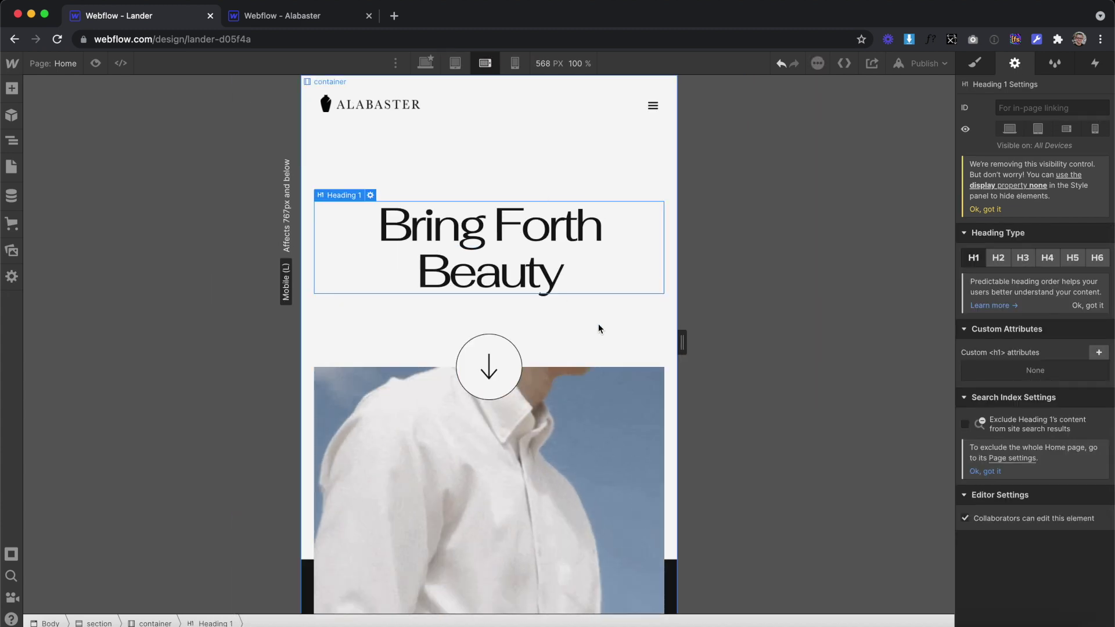
drag(680, 337, 583, 352)
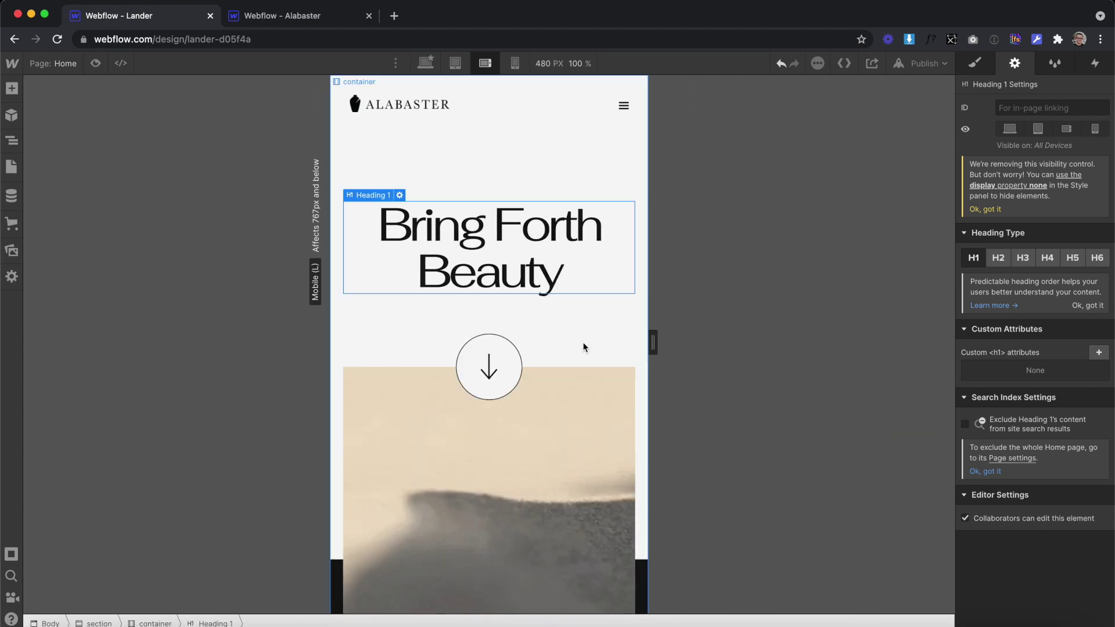
scroll(580, 331, down, 4)
scroll(580, 331, down, 5)
mouse_move(653, 343)
mouse_down()
mouse_move(783, 351)
mouse_move(653, 346)
mouse_up()
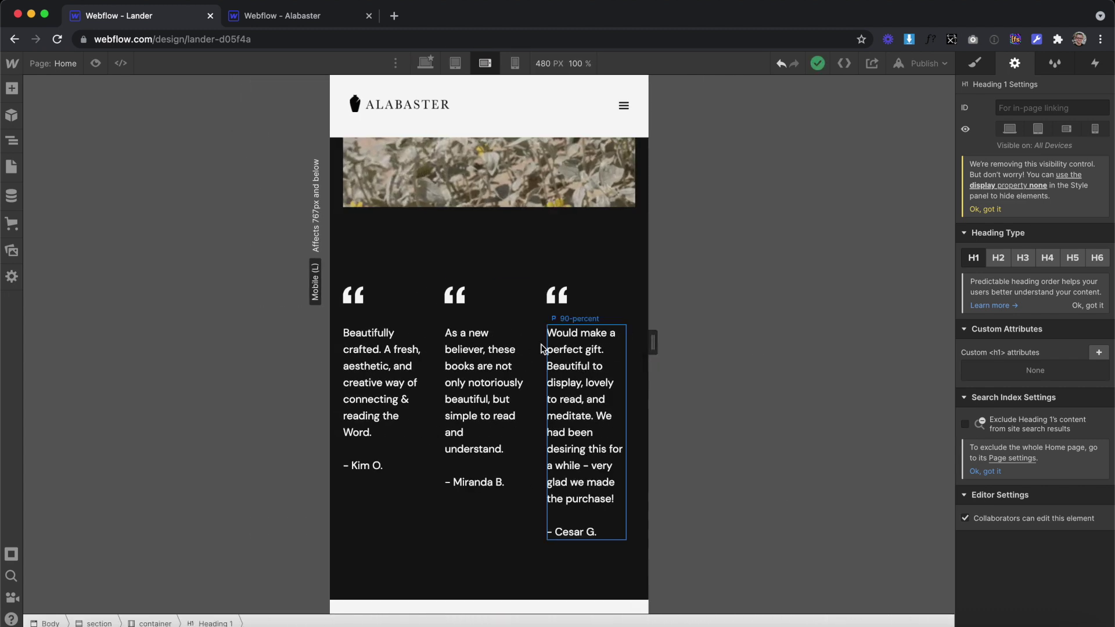
Reduce the testimonials' grid3 to two columns by removing one column for mobile landscape
click(540, 343)
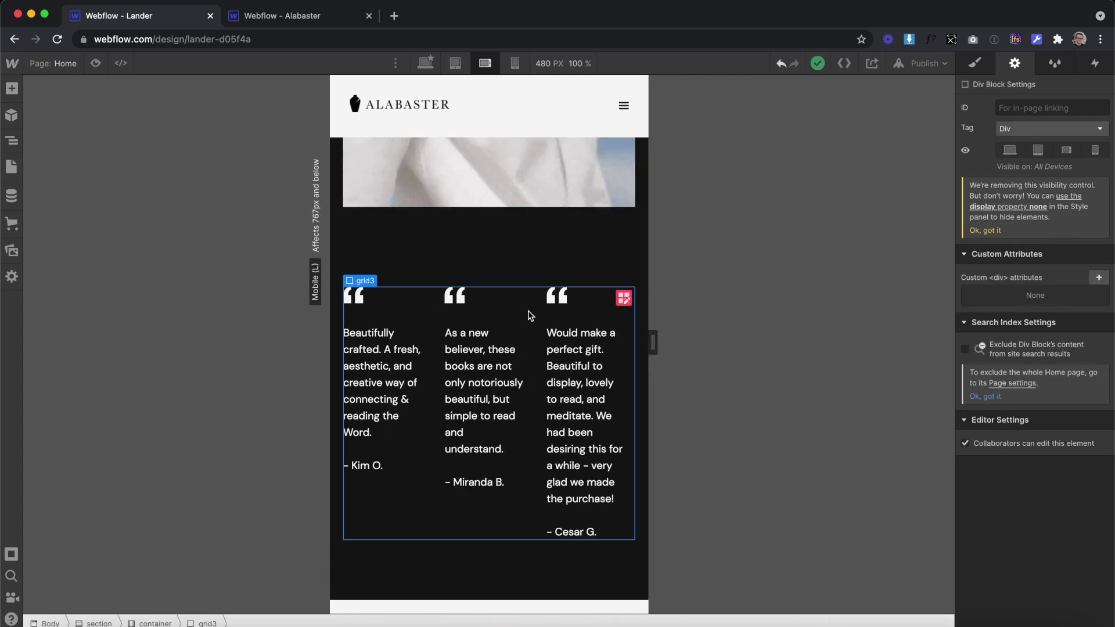
click(976, 63)
click(1049, 215)
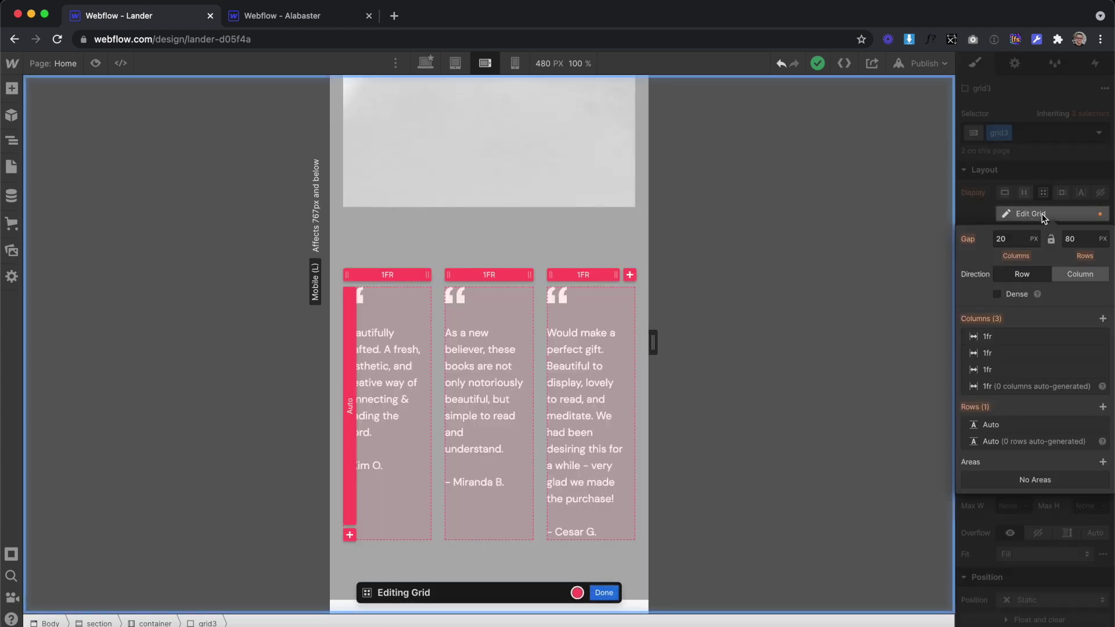
click(1102, 338)
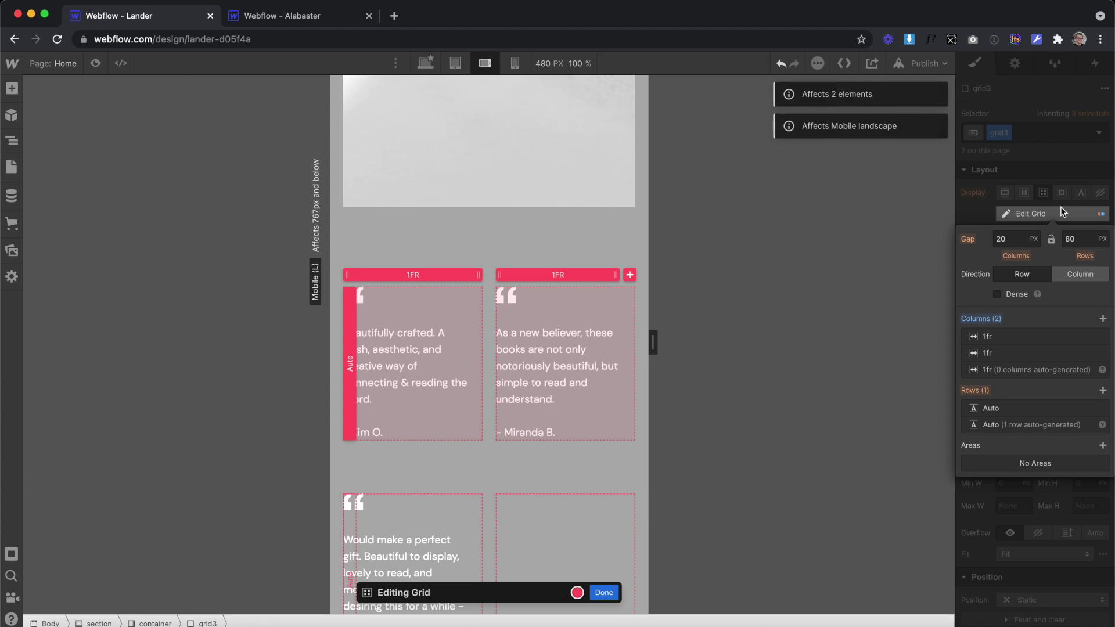
key(Escape)
Examine the Forbes quote, book cards and footer sections at the 480 px mobile landscape width
scroll(601, 301, down, 4)
drag(653, 342, 586, 354)
scroll(585, 348, down, 5)
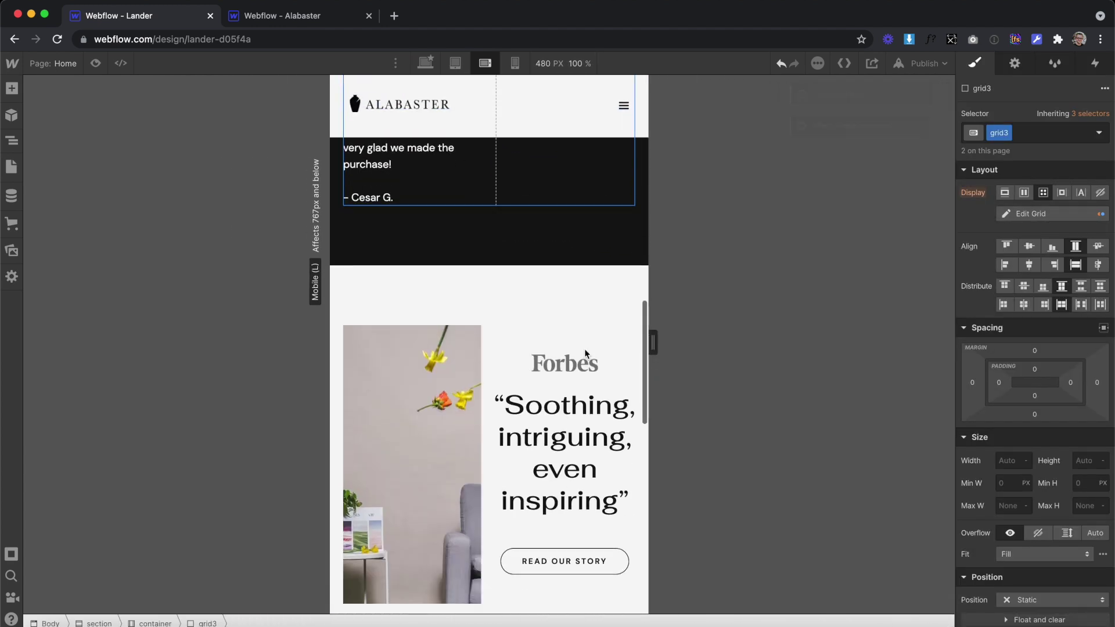
scroll(584, 348, down, 5)
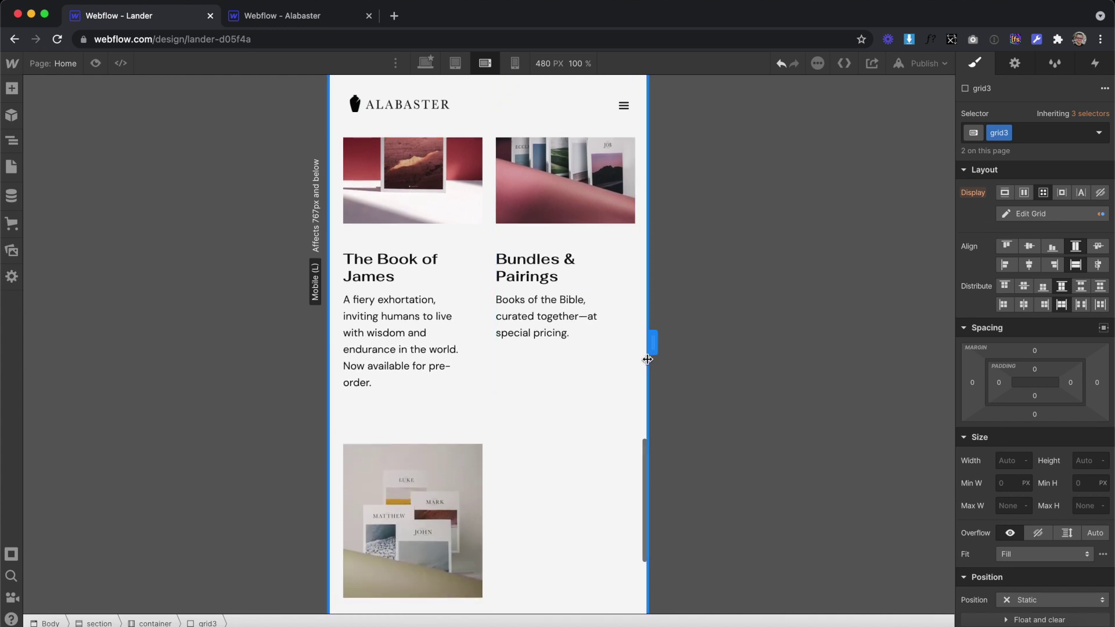
mouse_move(652, 345)
mouse_down()
mouse_move(772, 348)
mouse_move(650, 345)
mouse_up()
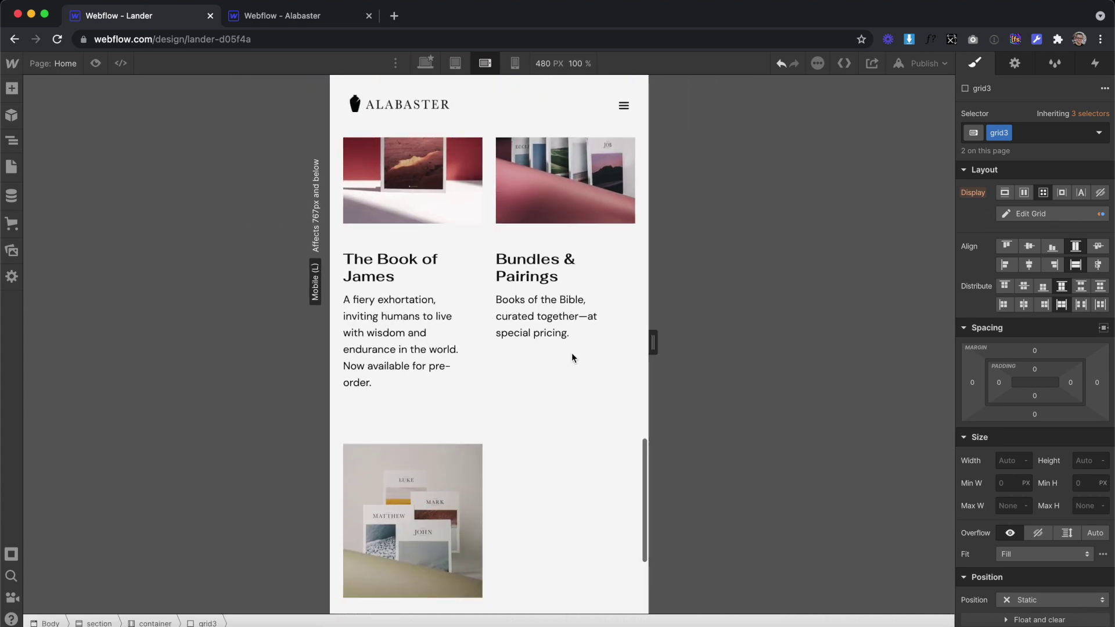
scroll(571, 354, down, 3)
scroll(571, 358, up, 3)
scroll(571, 358, down, 4)
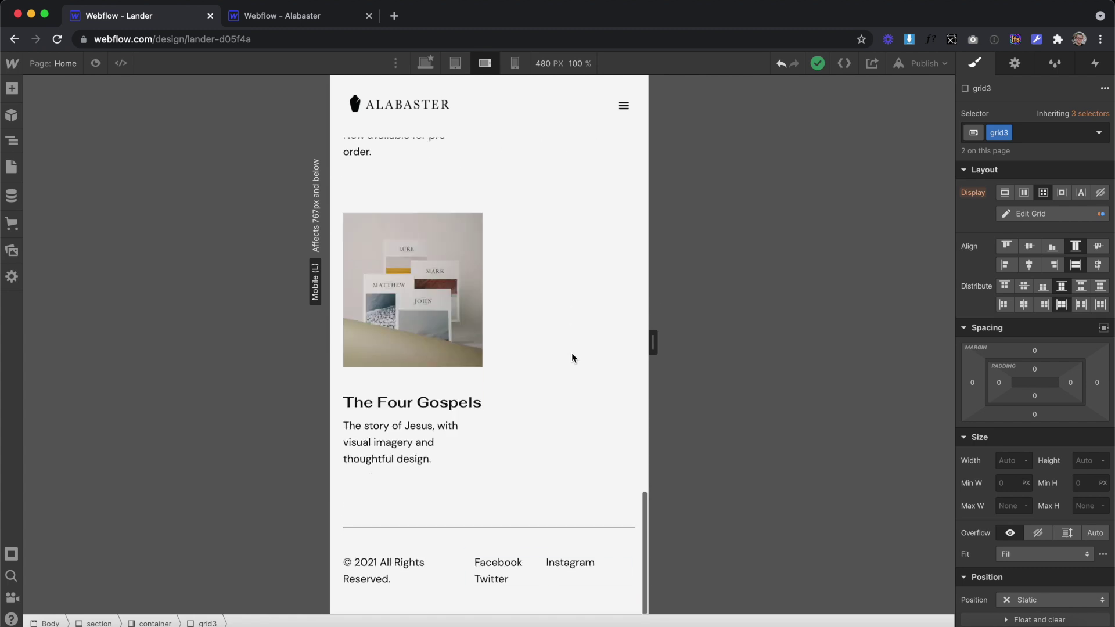
Set the footer-links width to 100% and make the footer-flex layout vertical with reversed order for mobile landscape
click(546, 572)
text(100%)
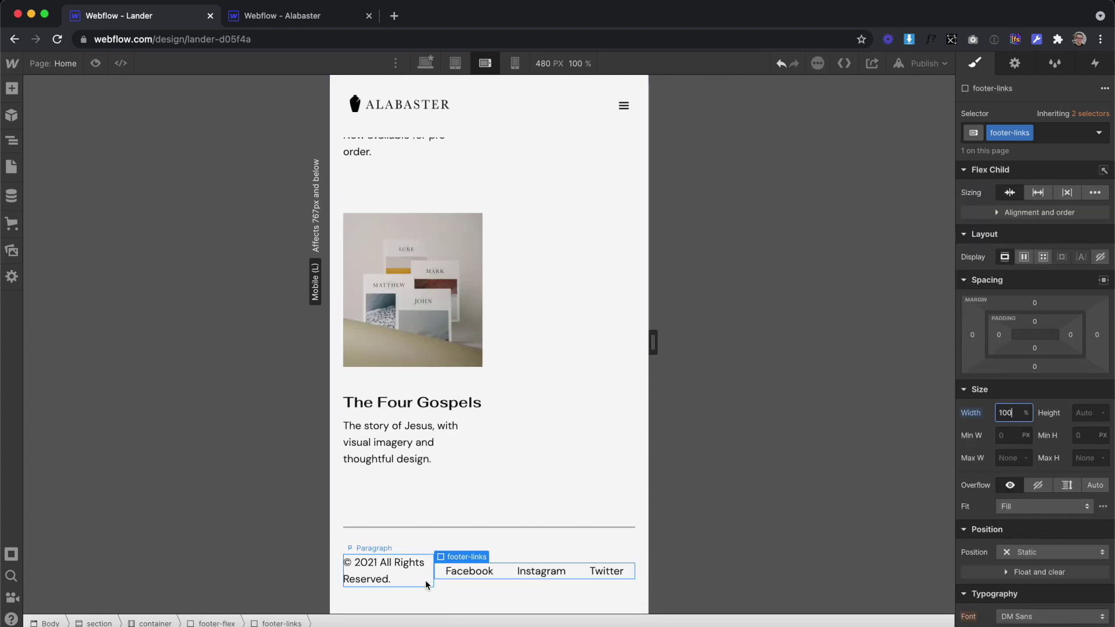
click(212, 623)
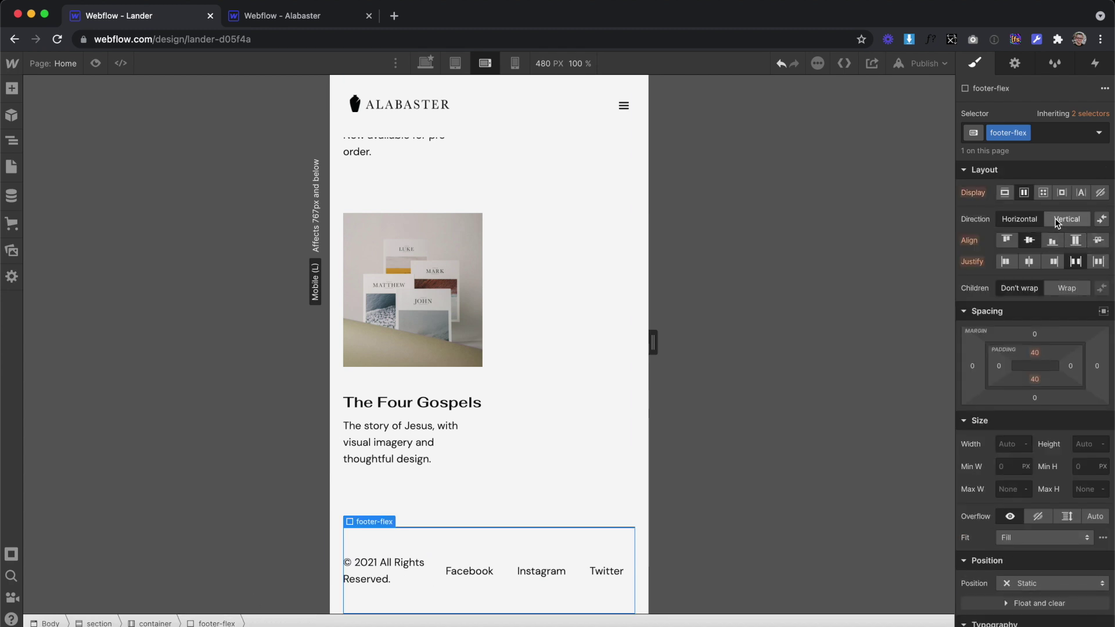
click(1071, 224)
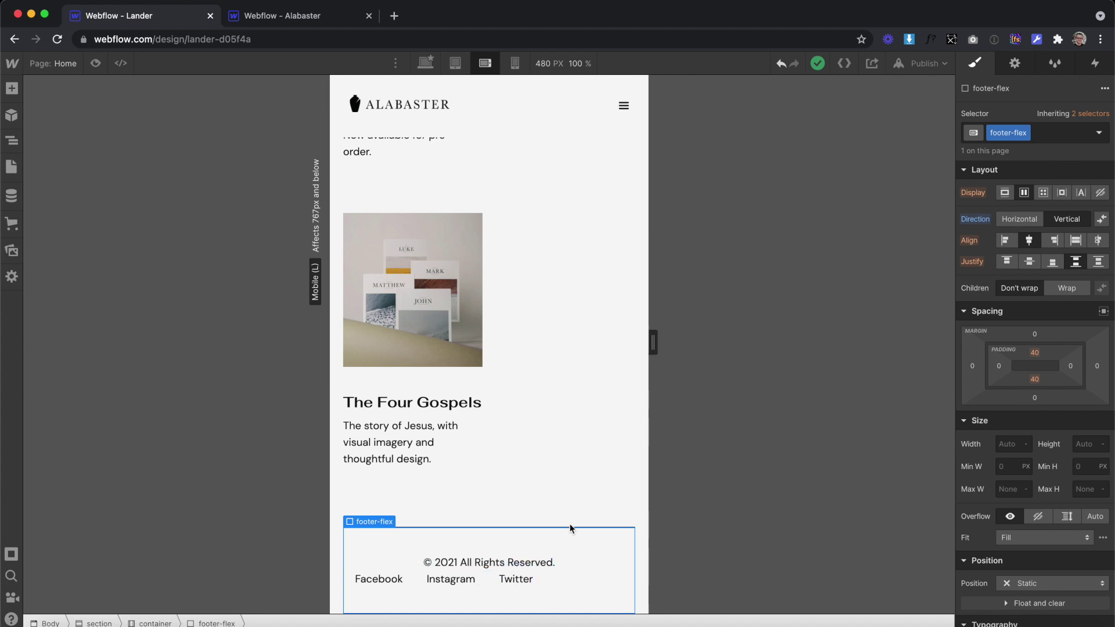
click(1101, 219)
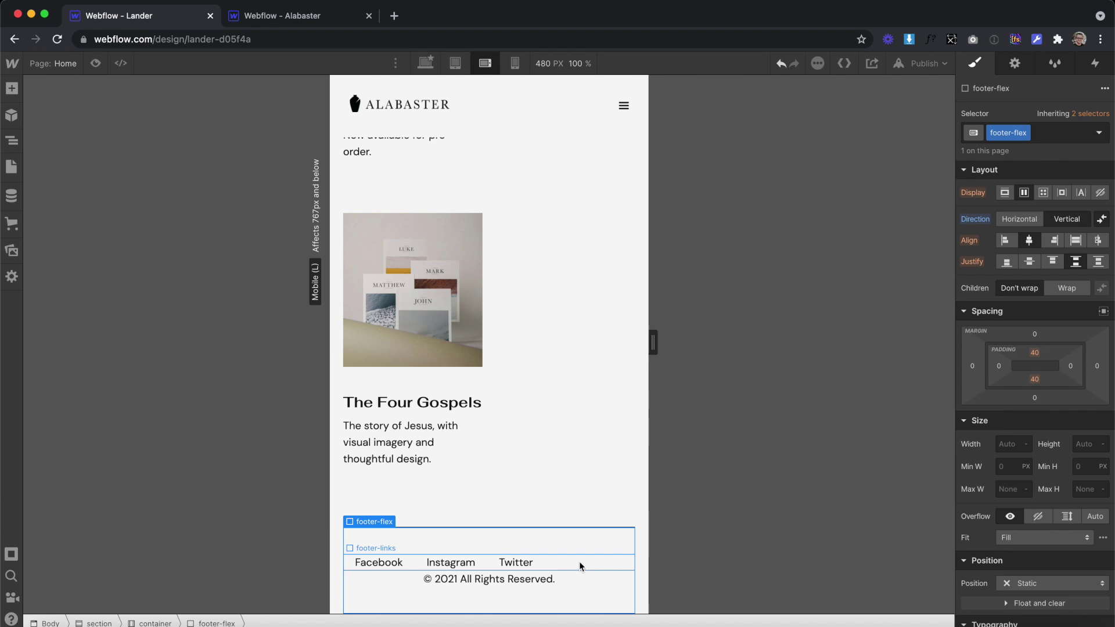
Give the footer-links block 25 px bottom padding and centre its text
click(596, 567)
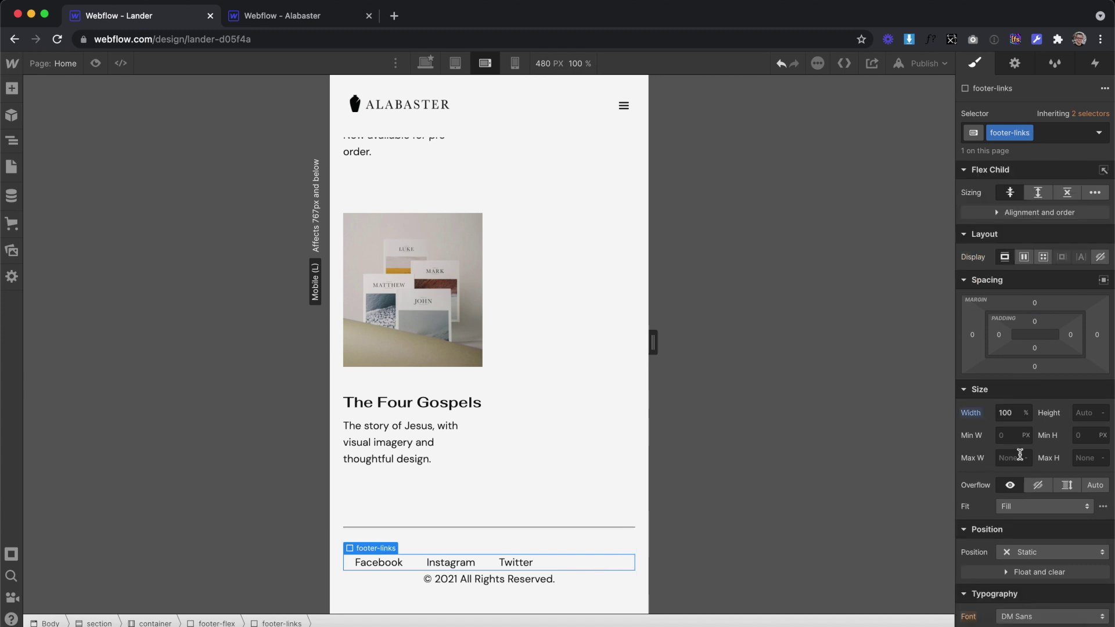
drag(1038, 354, 1037, 333)
scroll(1039, 407, down, 5)
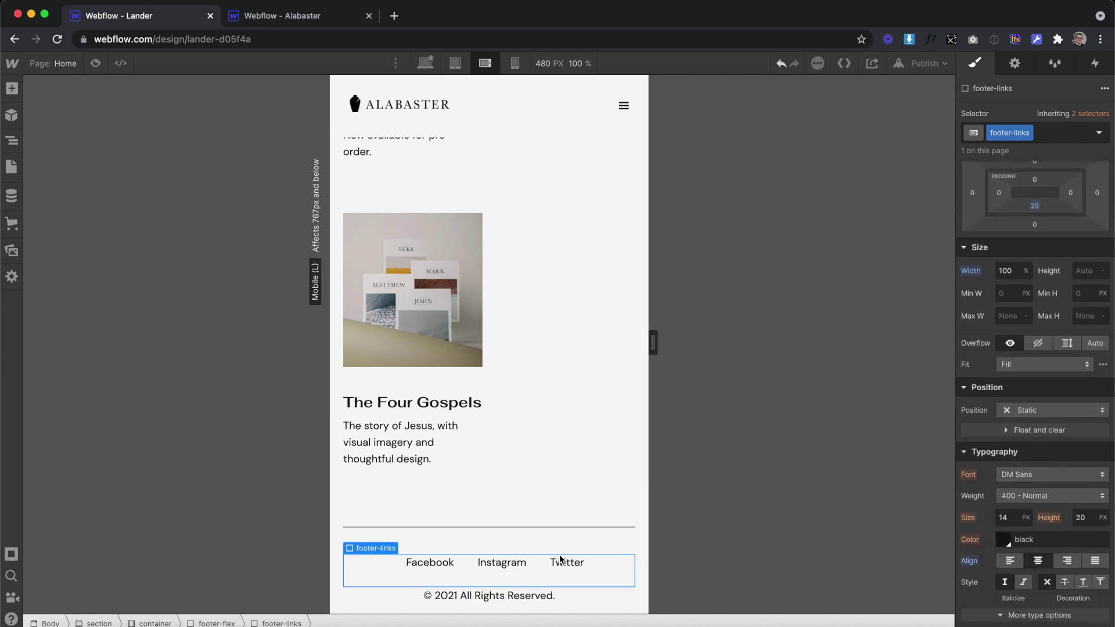
Open the navbar's dropdown menu and set the Contact link's right padding to 18 px for mobile landscape
click(624, 108)
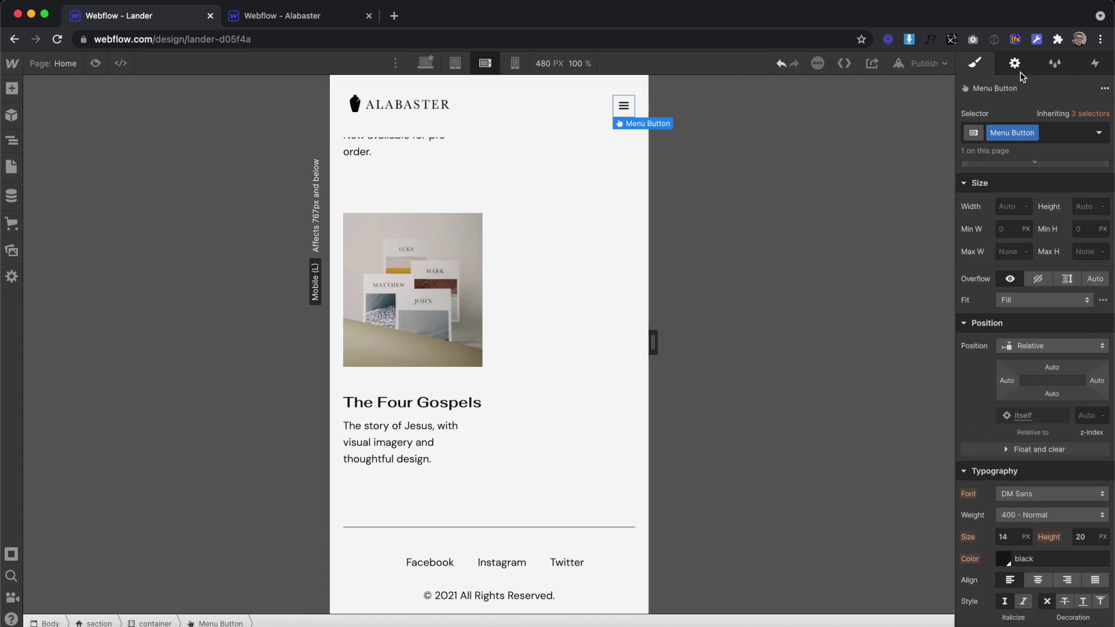
click(1015, 64)
click(991, 279)
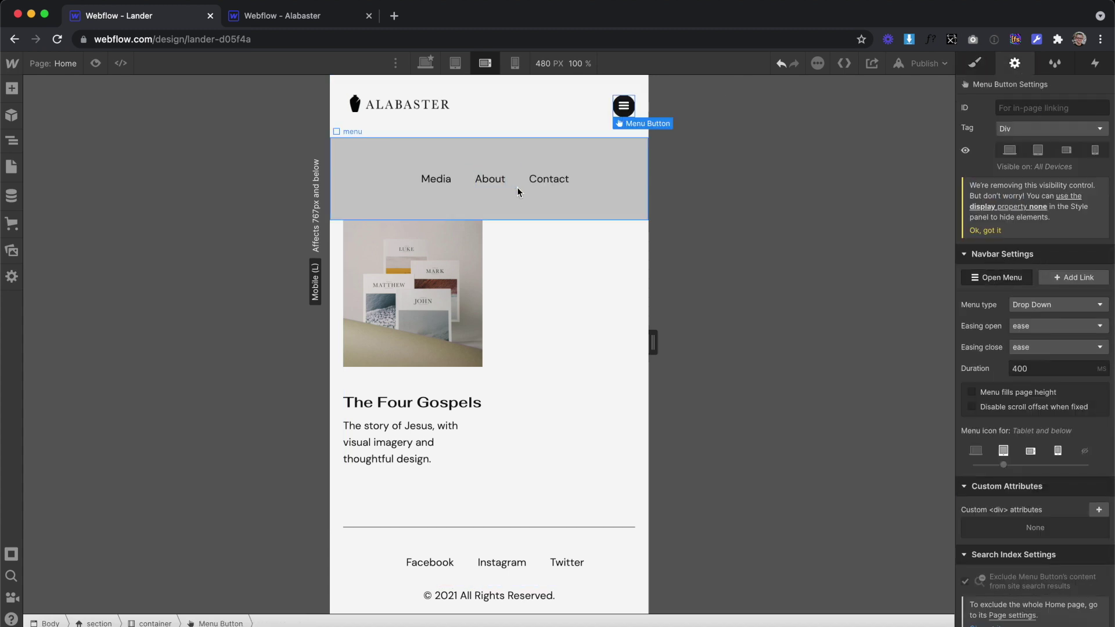
click(525, 185)
click(975, 64)
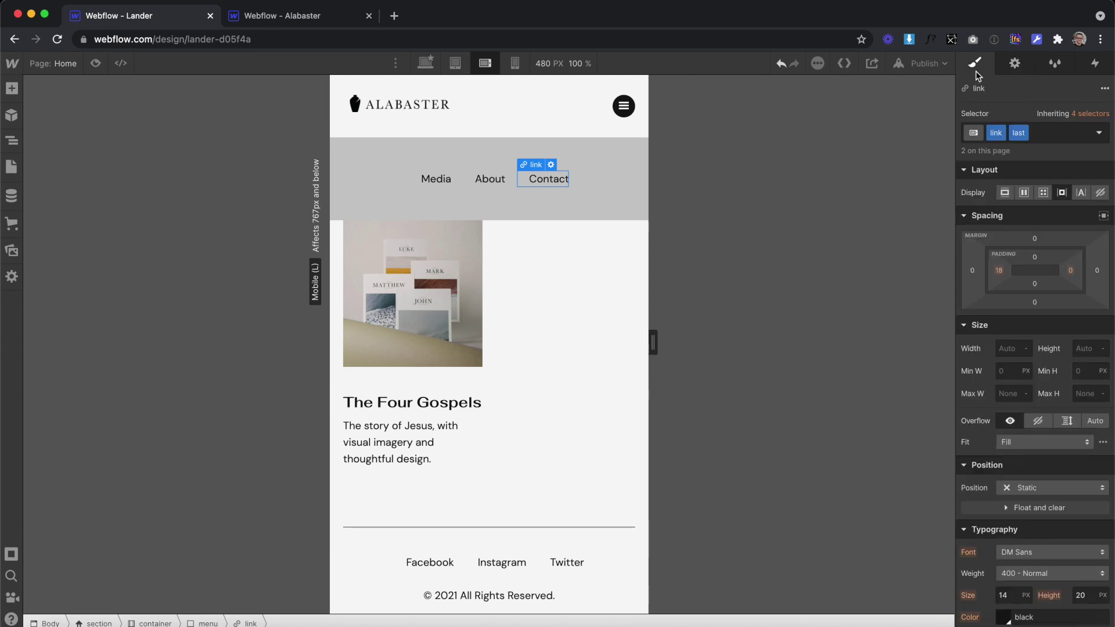
click(1071, 271)
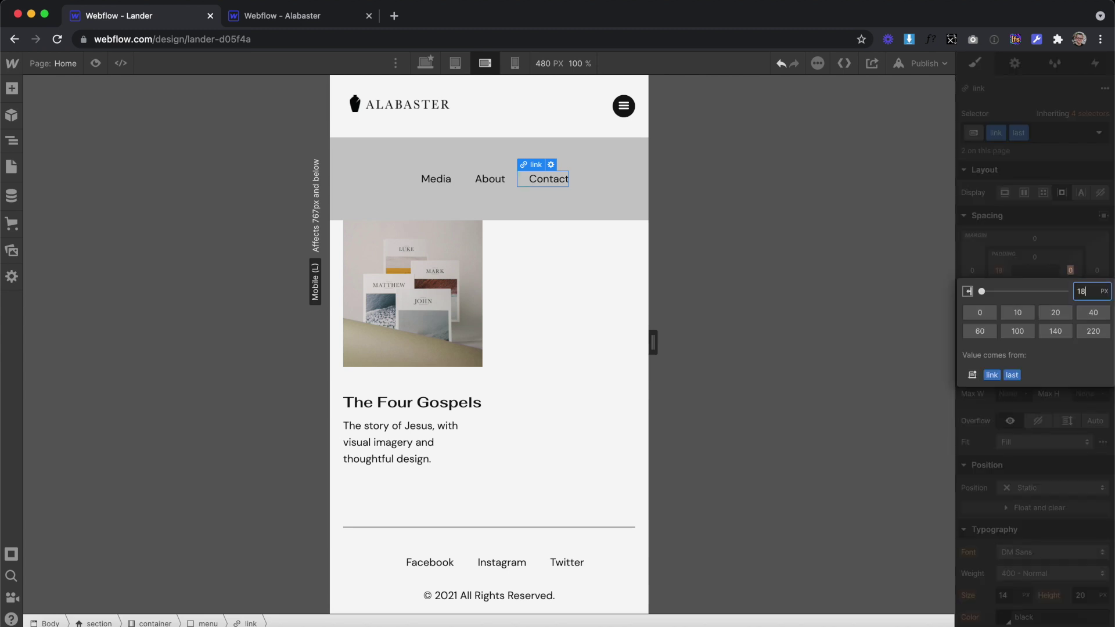
key(Return)
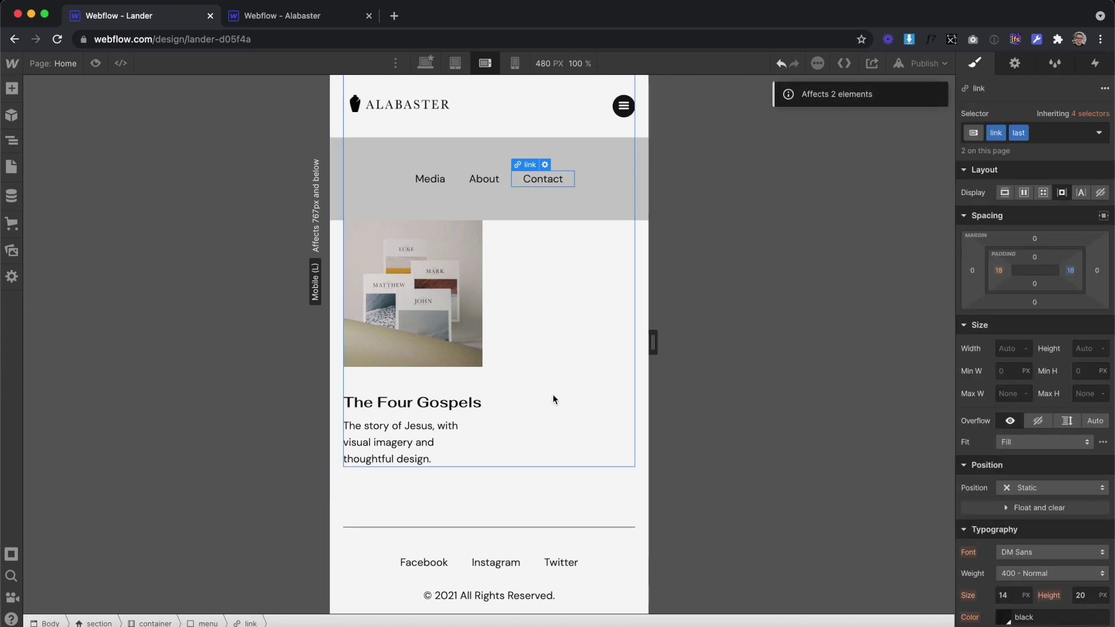
Close the navbar's open dropdown menu at the mobile landscape size
click(624, 106)
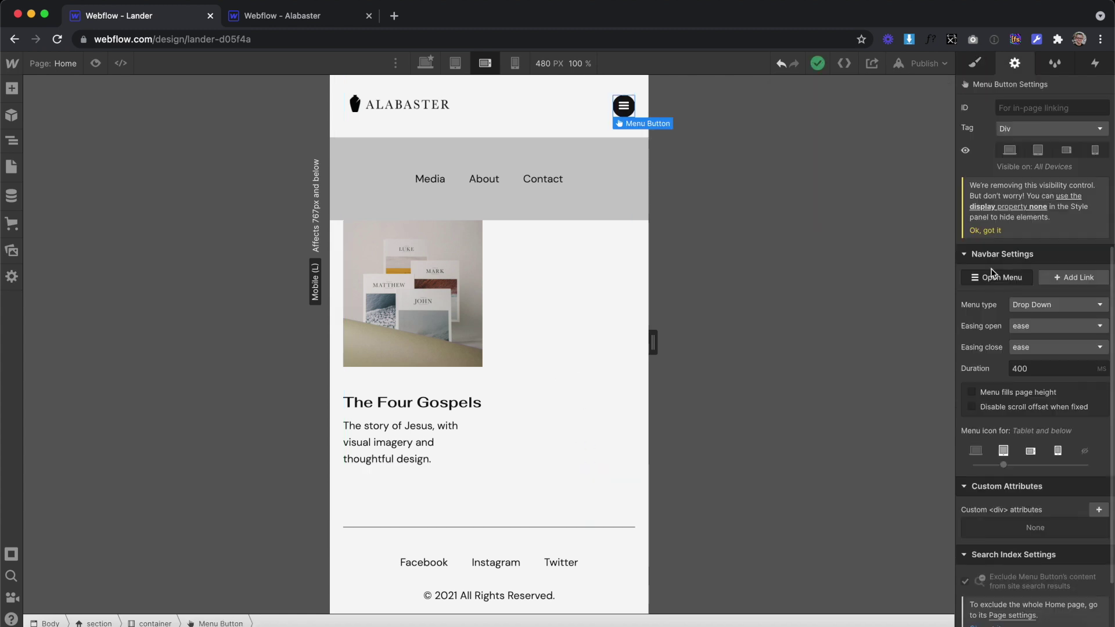
click(522, 281)
mouse_move(651, 337)
mouse_down()
mouse_move(740, 323)
mouse_move(648, 339)
mouse_up()
Reduce the Forbes quote section's grid2 to a single column for mobile landscape and check the stacked result
click(490, 221)
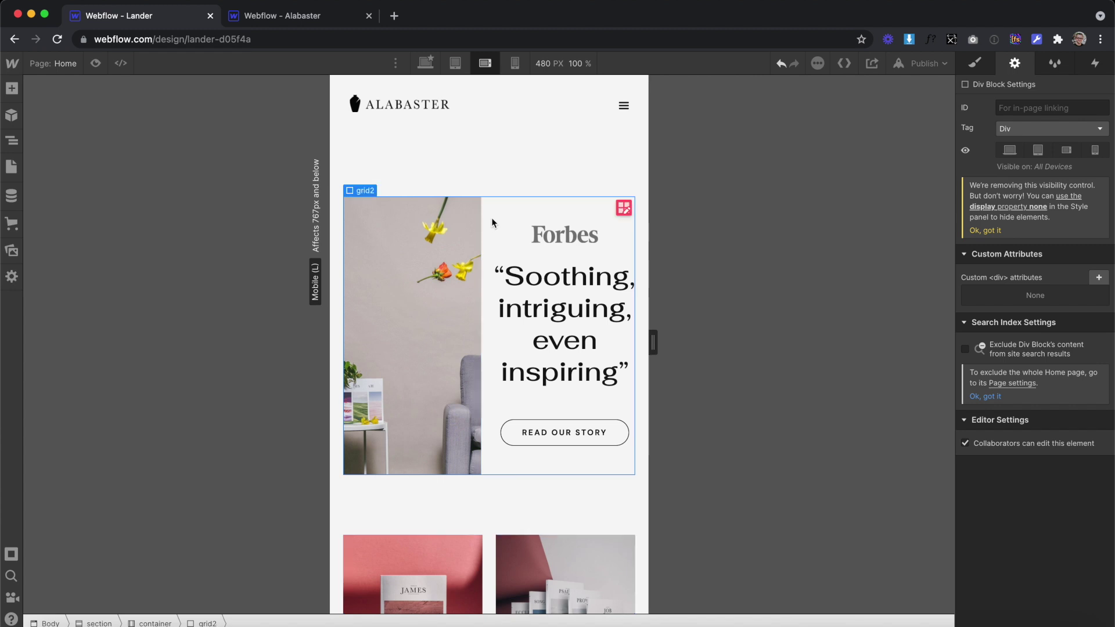
click(979, 70)
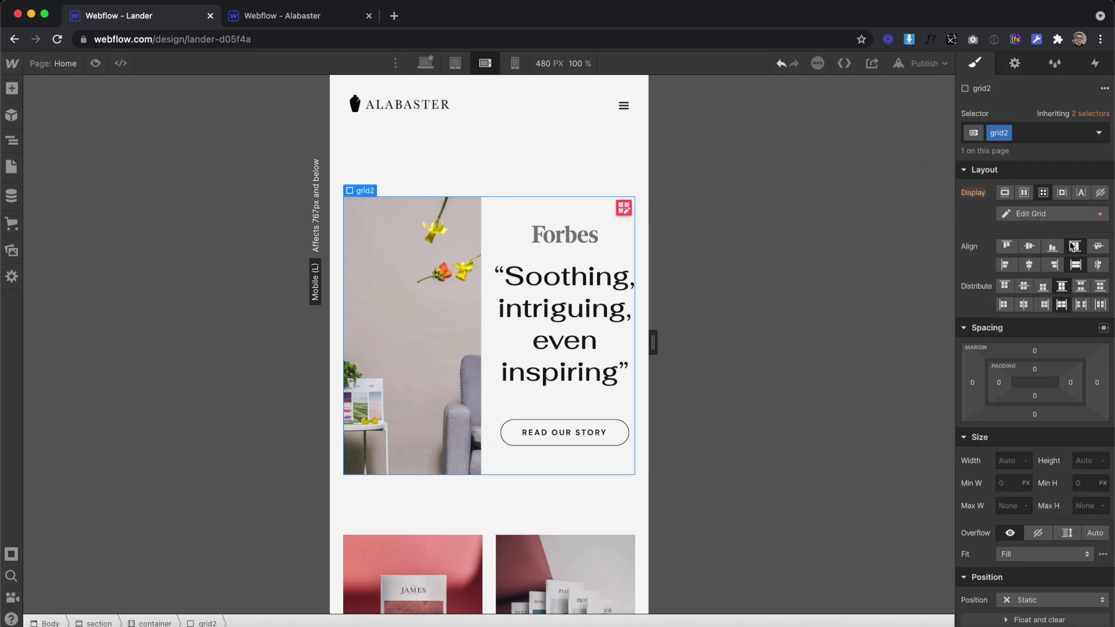
click(1056, 217)
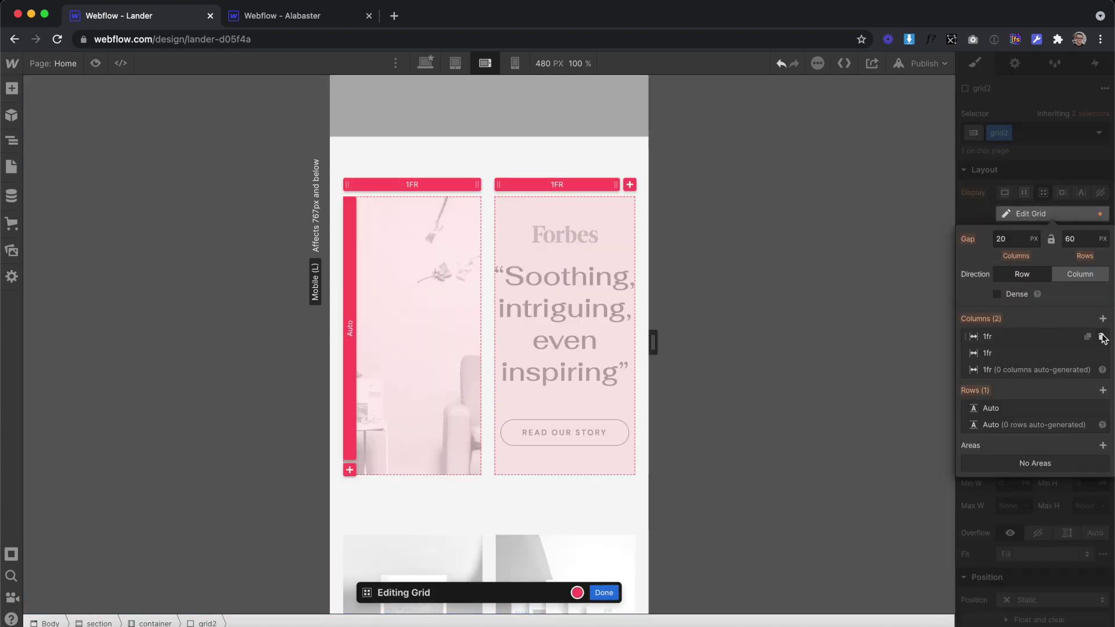
click(1102, 337)
key(Escape)
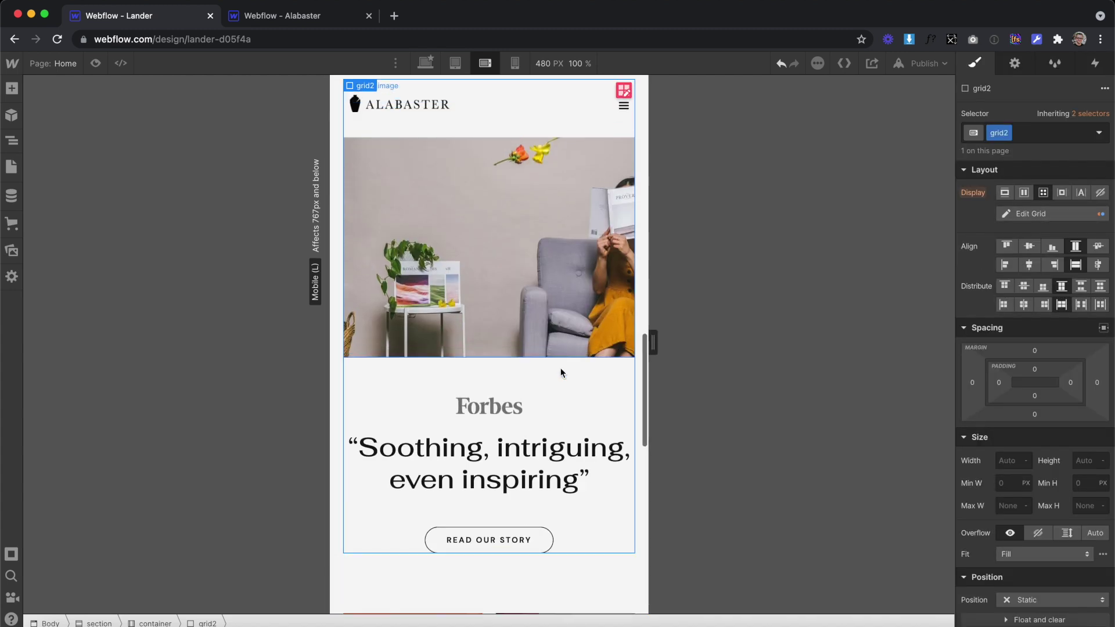
scroll(560, 367, down, 3)
drag(653, 343, 741, 342)
At the mobile portrait breakpoint, set the All H1 Headings tag's font size to 50 px
click(515, 63)
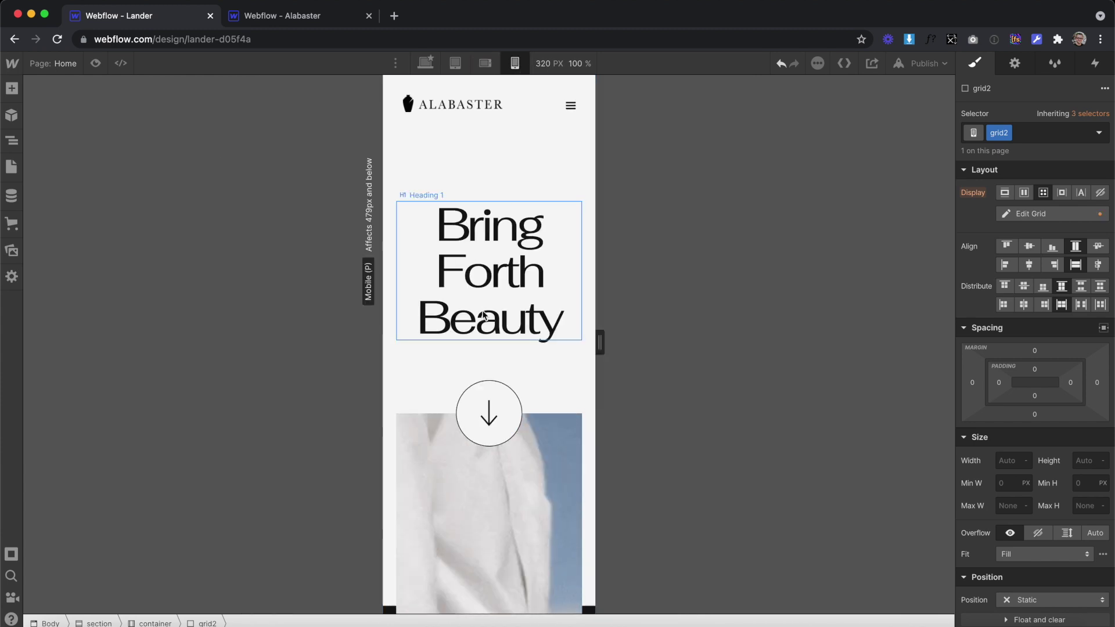
click(515, 287)
click(974, 135)
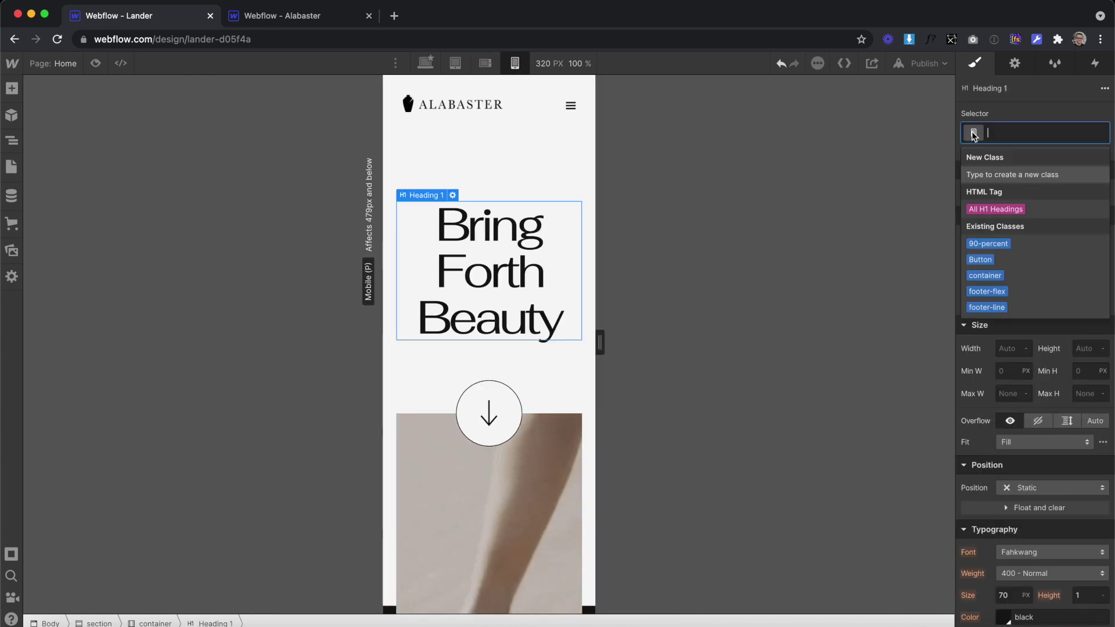
click(995, 209)
scroll(1016, 373, down, 3)
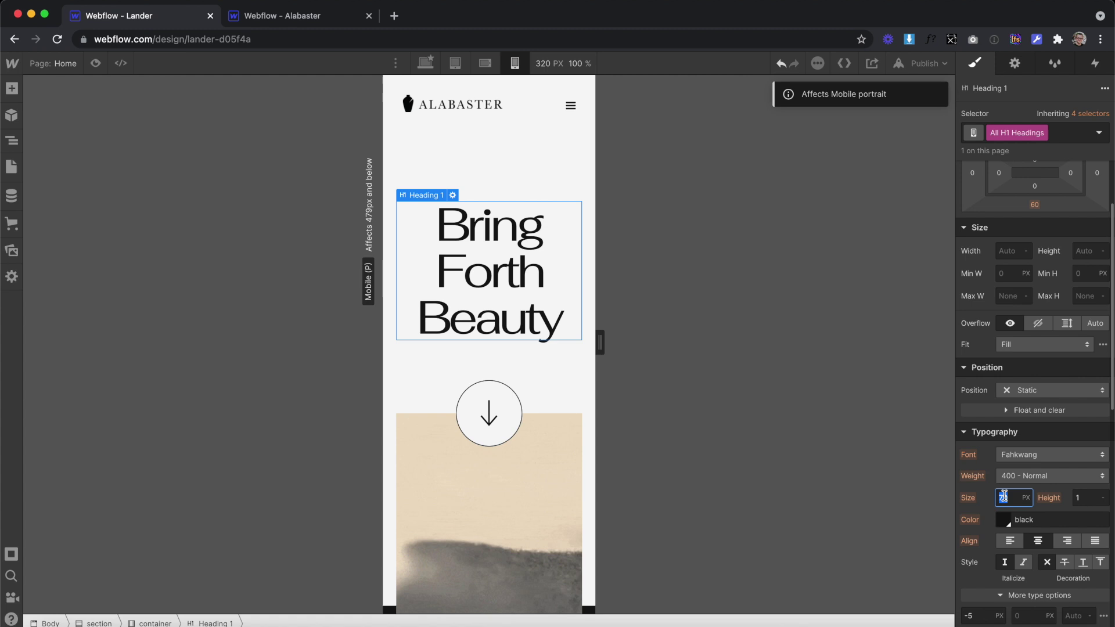
text(50)
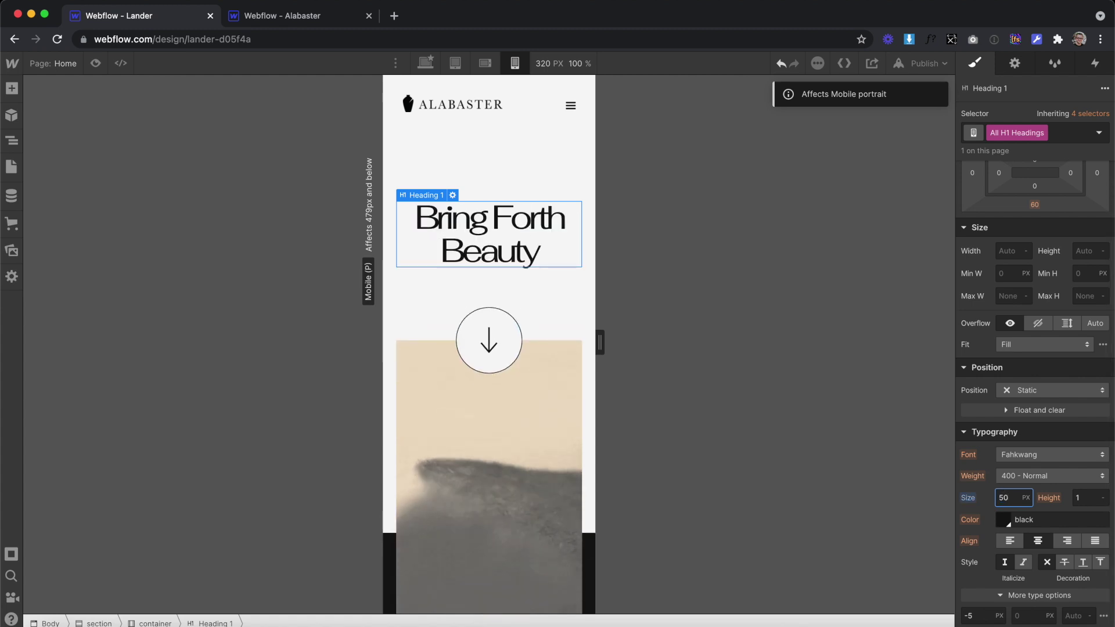
Set the All H1 Headings letter spacing to -2 px and check the heading with the canvas narrowed to 240 px
scroll(1008, 496, down, 3)
text(-5)
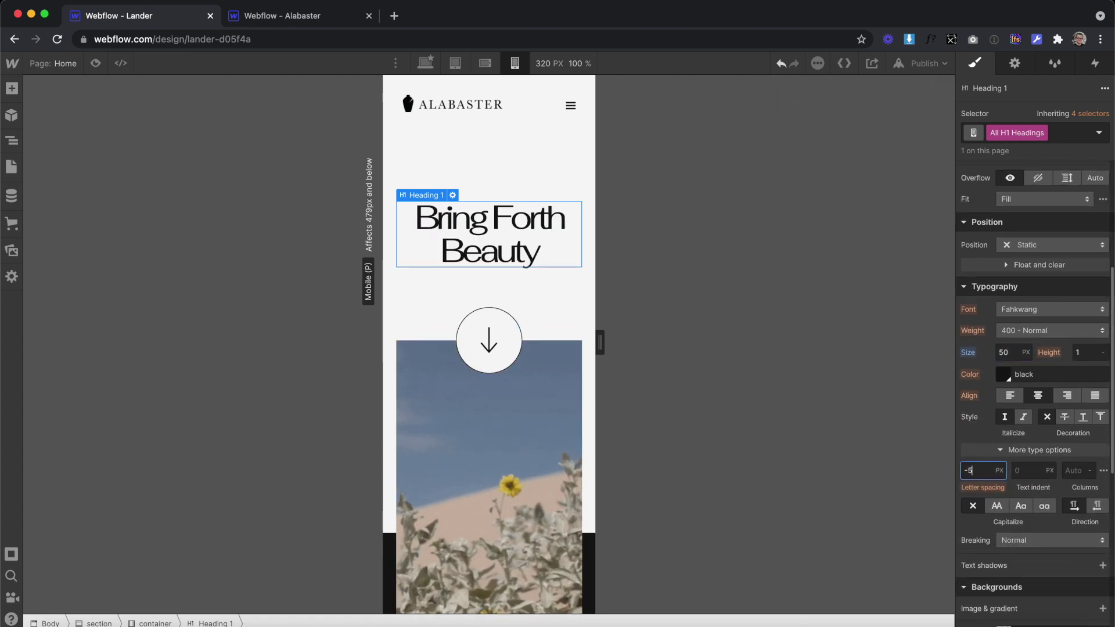
key(BackSpace)
text(2)
drag(604, 359, 533, 379)
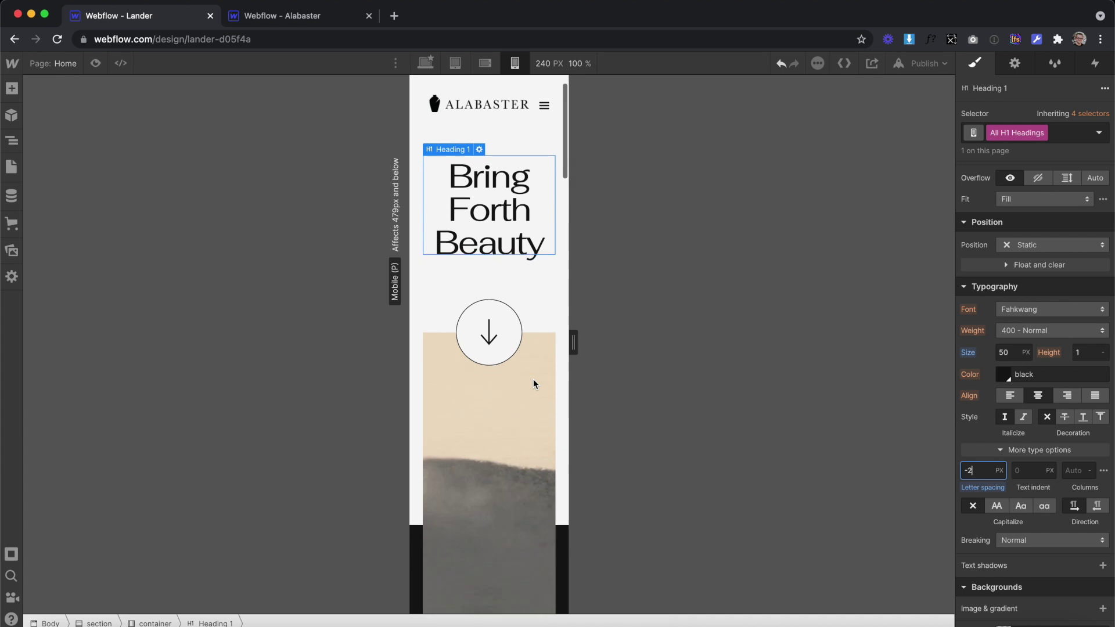
Set the hero-image height to 400 px for mobile portrait
scroll(526, 366, down, 3)
click(518, 353)
scroll(1062, 288, up, 3)
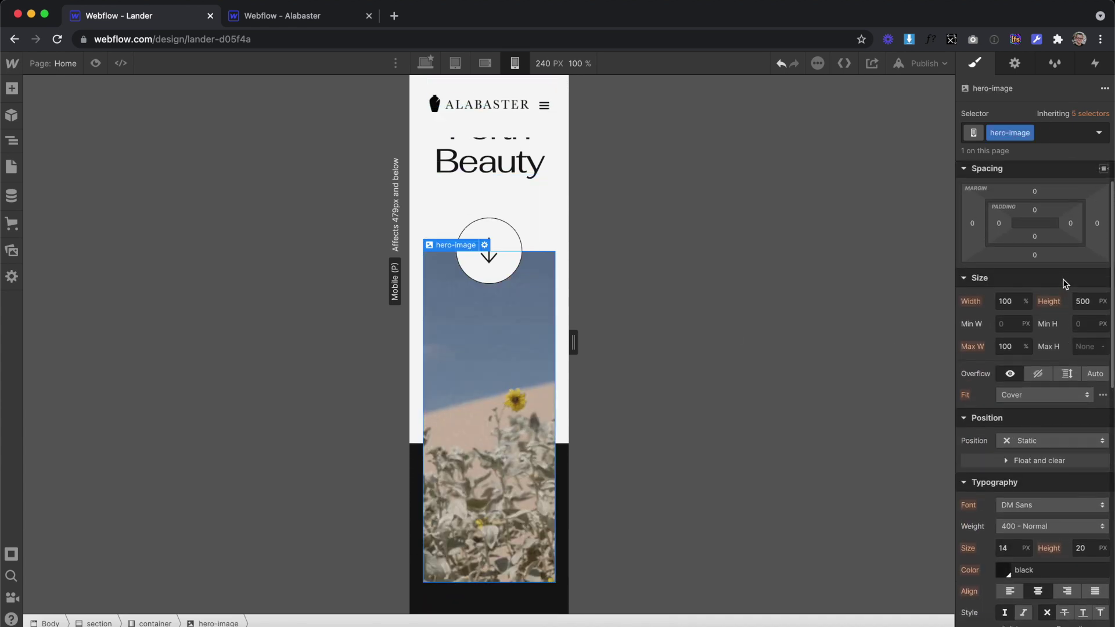
click(1085, 300)
text(400)
key(Return)
scroll(512, 344, down, 5)
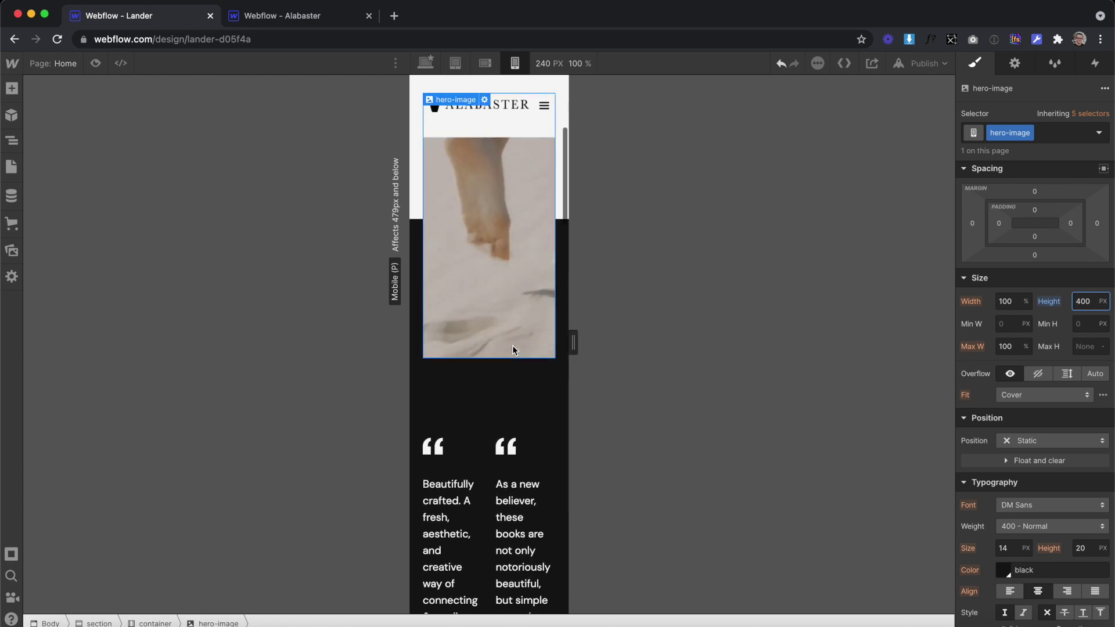
Widen the canvas to 479 px and reduce the testimonials' grid3 to a single column for mobile portrait
drag(573, 342, 708, 345)
scroll(508, 428, down, 4)
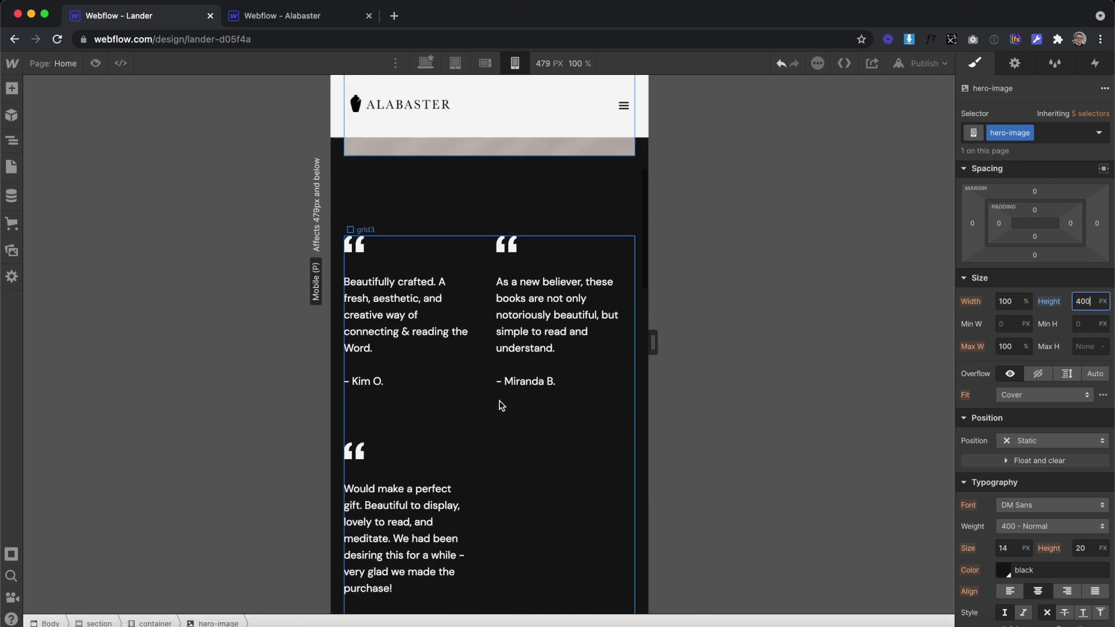
click(502, 429)
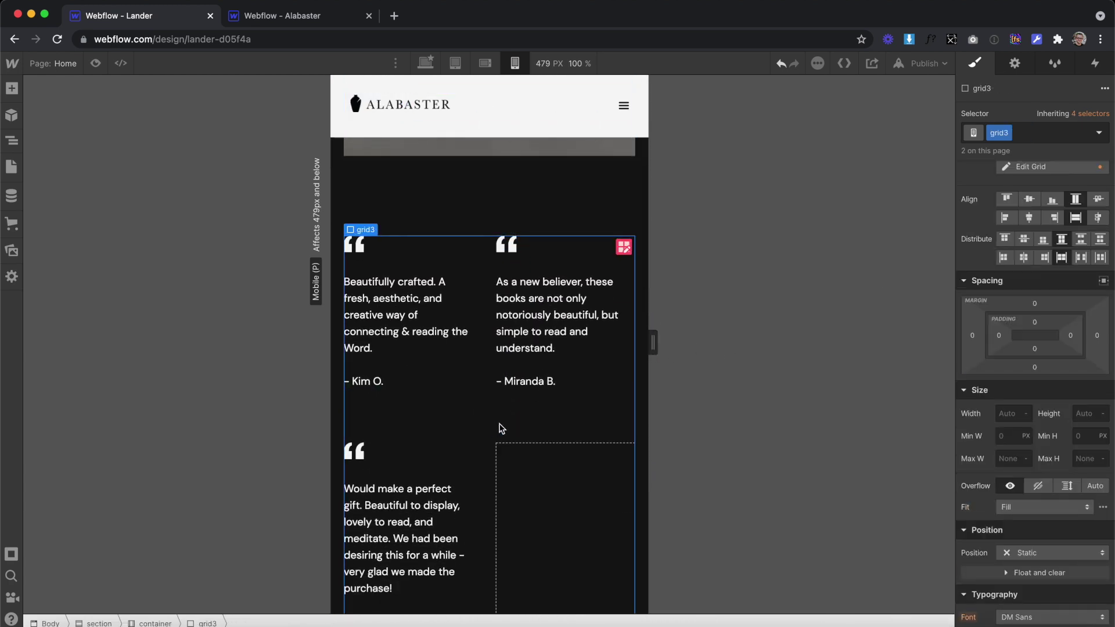
click(624, 247)
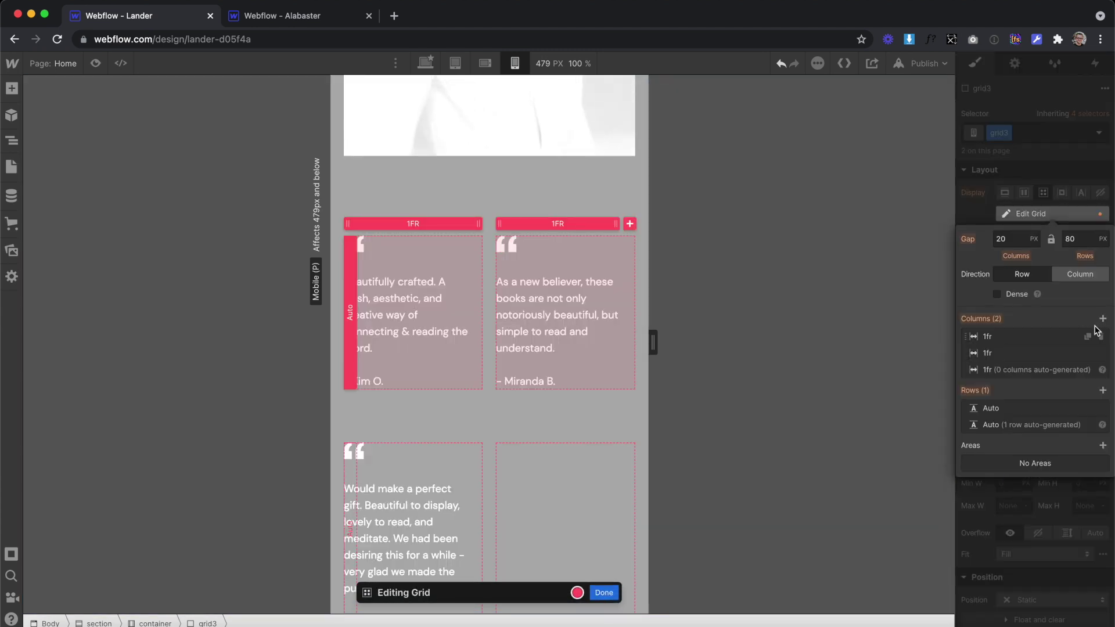
click(1102, 337)
click(658, 152)
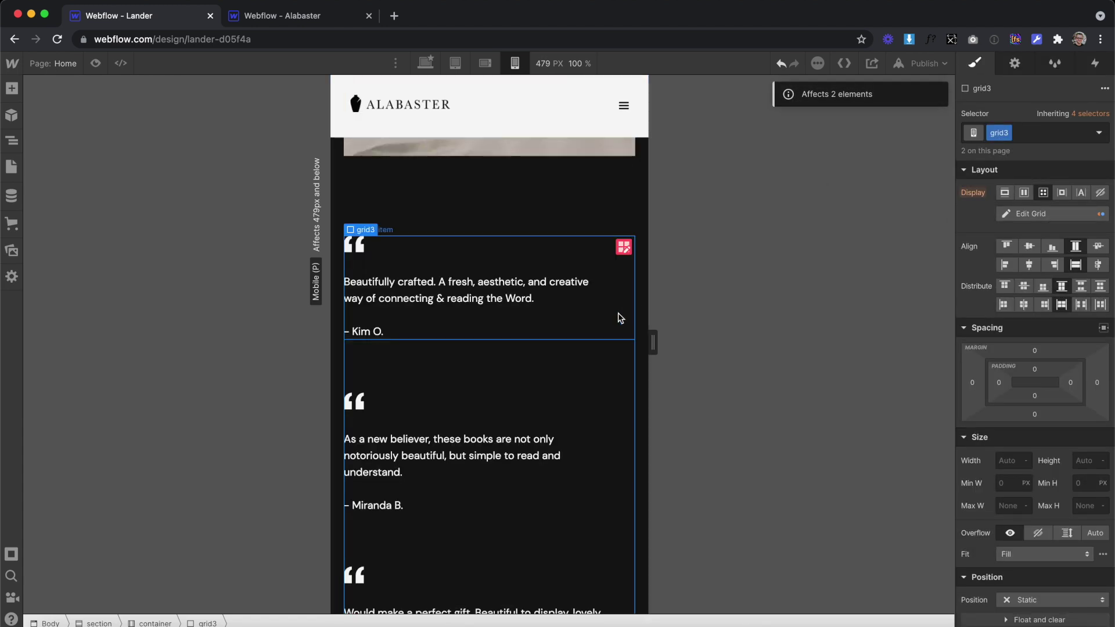
Narrow the canvas to 240 px and set the grid2-image height above the Forbes quote to 240 px
drag(648, 342, 441, 350)
scroll(439, 348, down, 10)
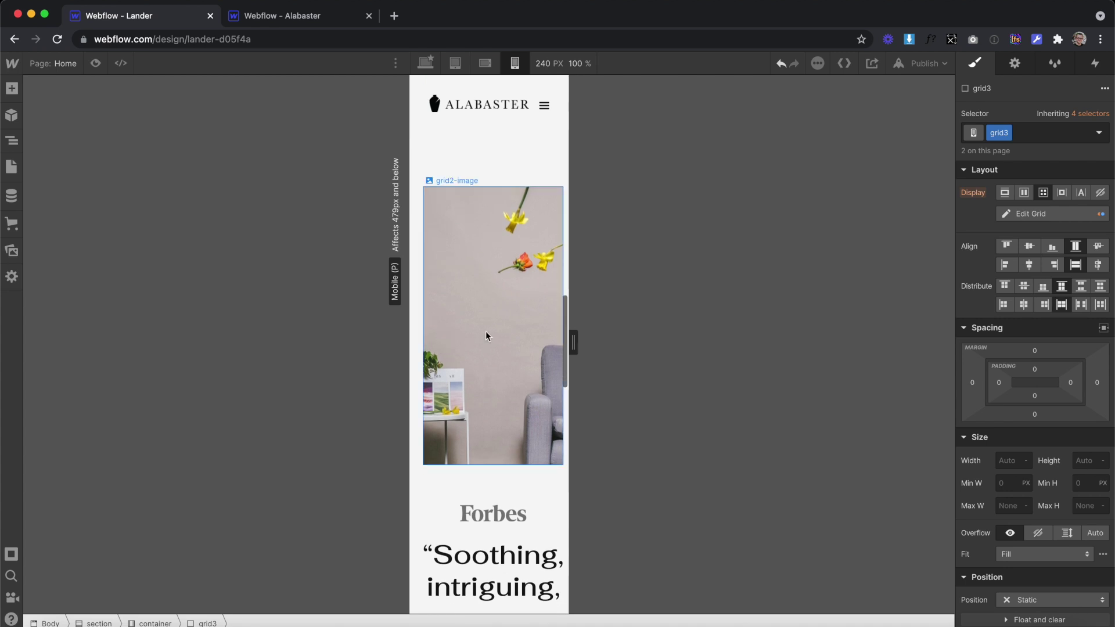
click(485, 330)
text(280)
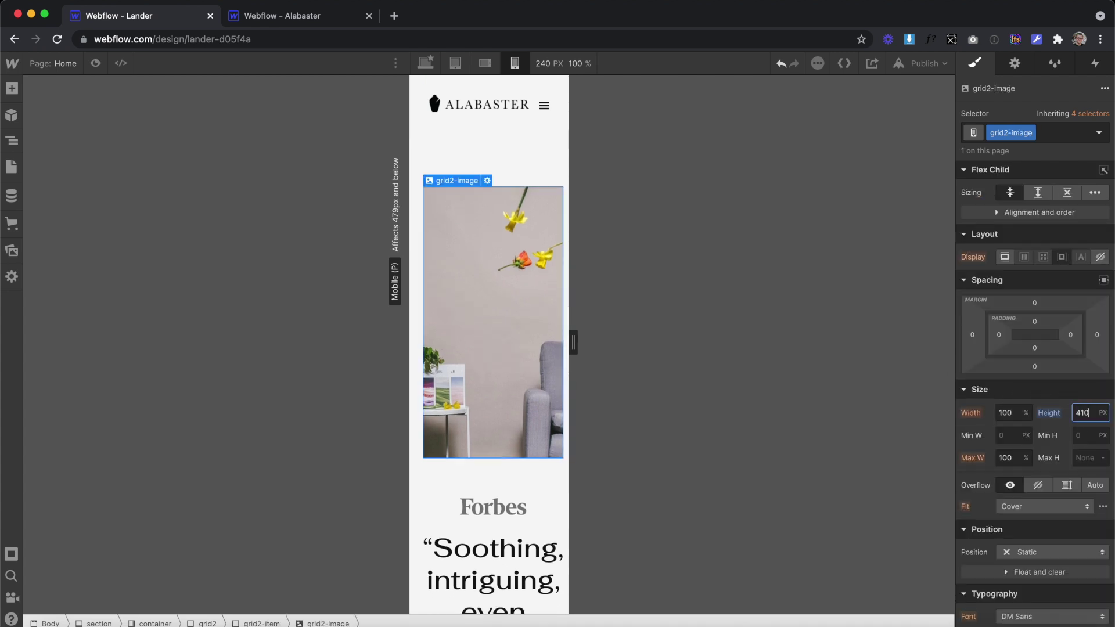
key(BackSpace)
key(BackSpace)
text(40)
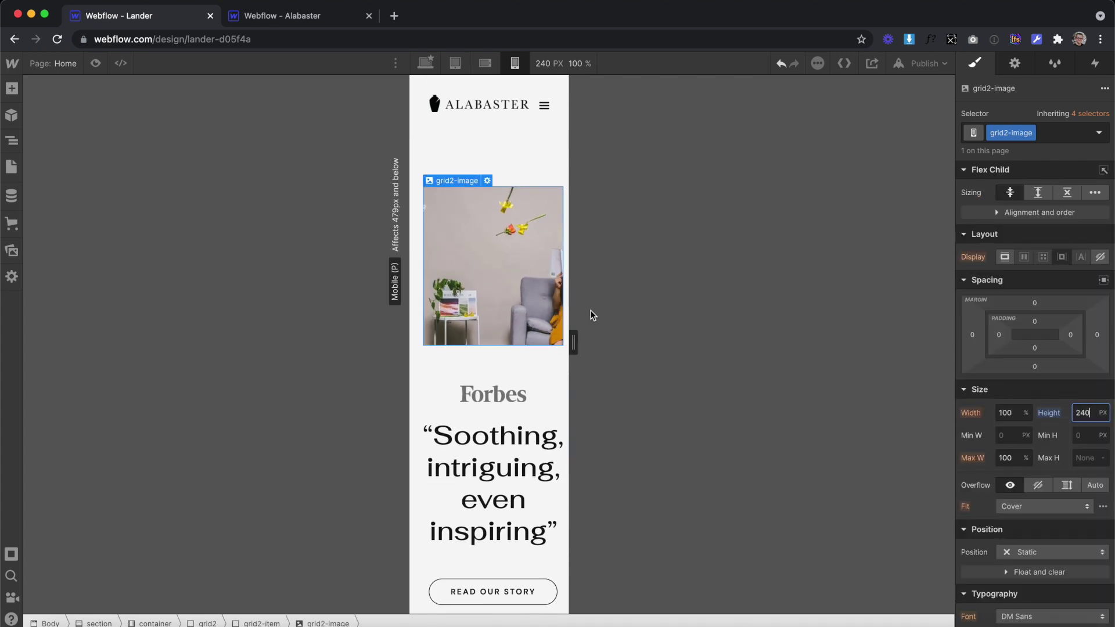
Set the All H2 Headings tag's font size to 30 px for mobile portrait, using the Forbes quote heading
mouse_move(573, 343)
mouse_down()
mouse_move(682, 346)
mouse_move(573, 342)
mouse_move(647, 339)
mouse_move(558, 353)
mouse_up()
click(489, 385)
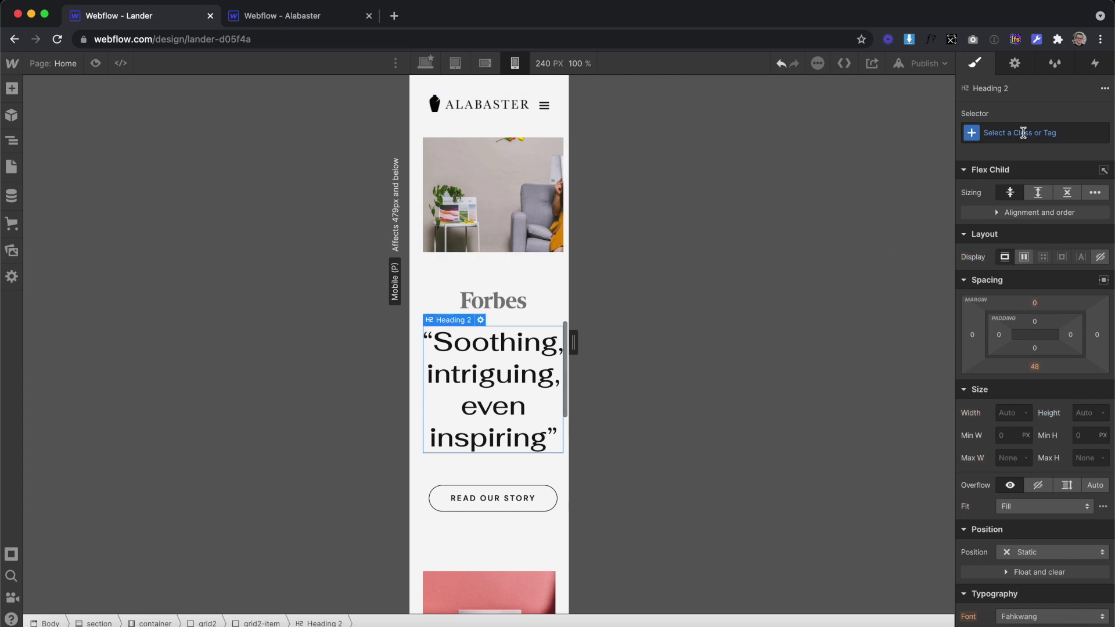
click(979, 135)
click(995, 210)
scroll(1011, 349, down, 5)
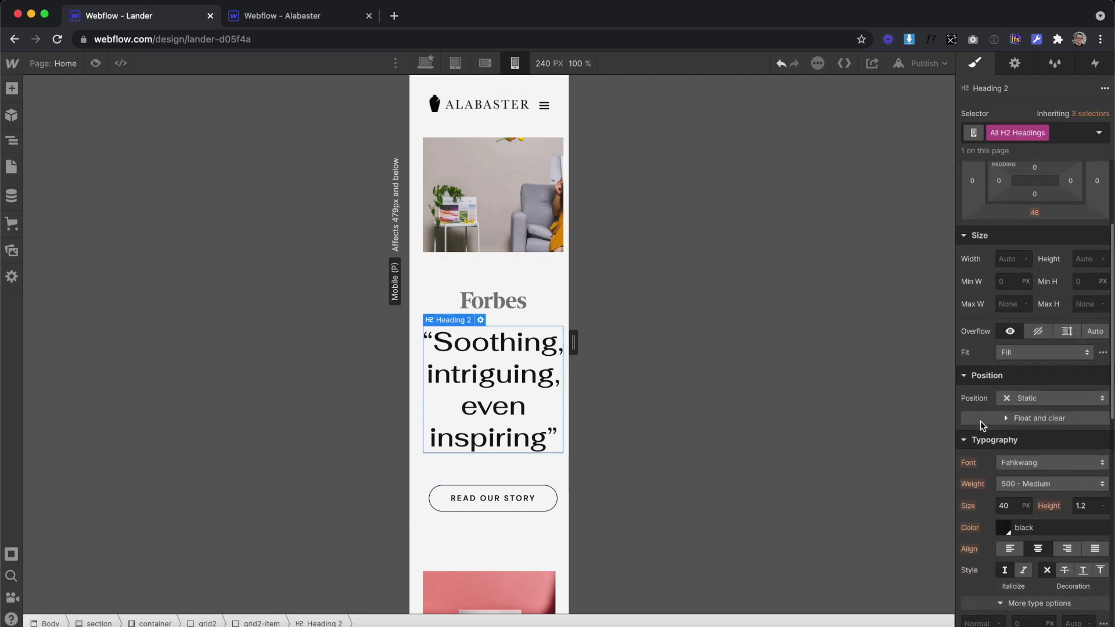
text(30)
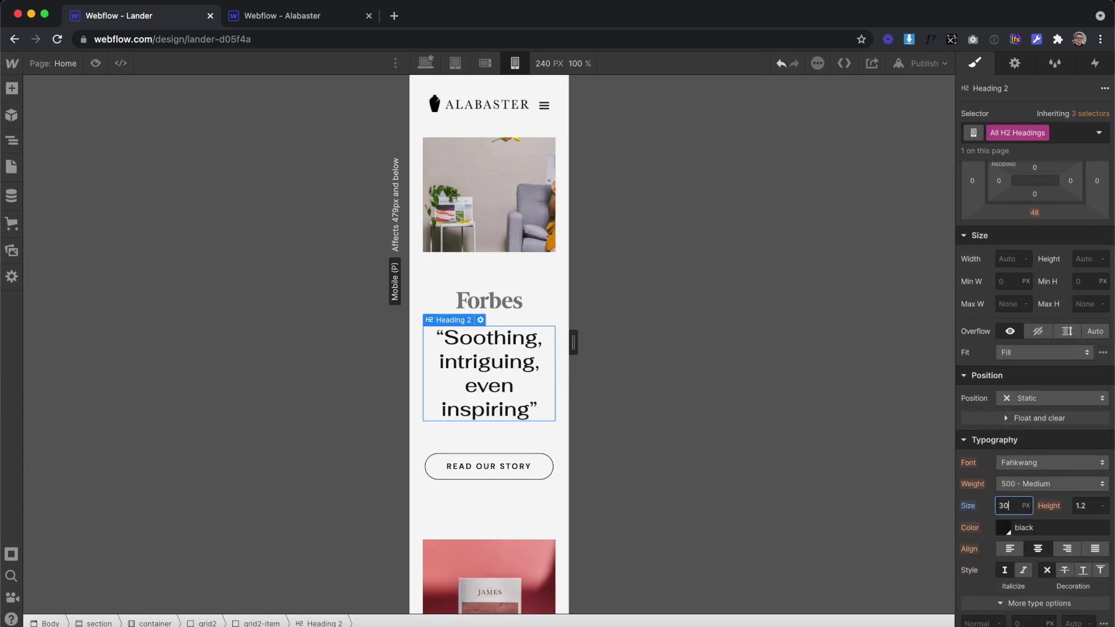
Give the footer's link class 100% width and 4 px top and bottom padding for mobile portrait
mouse_move(571, 340)
mouse_down()
mouse_move(642, 348)
mouse_move(571, 341)
mouse_up()
scroll(505, 377, down, 6)
scroll(504, 378, down, 10)
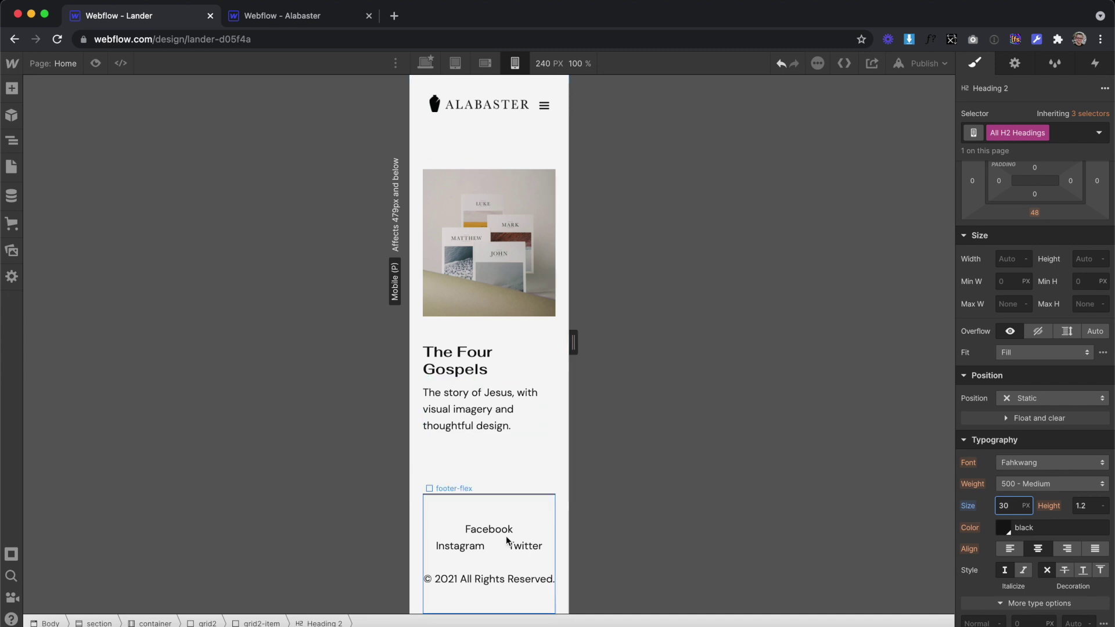
click(503, 552)
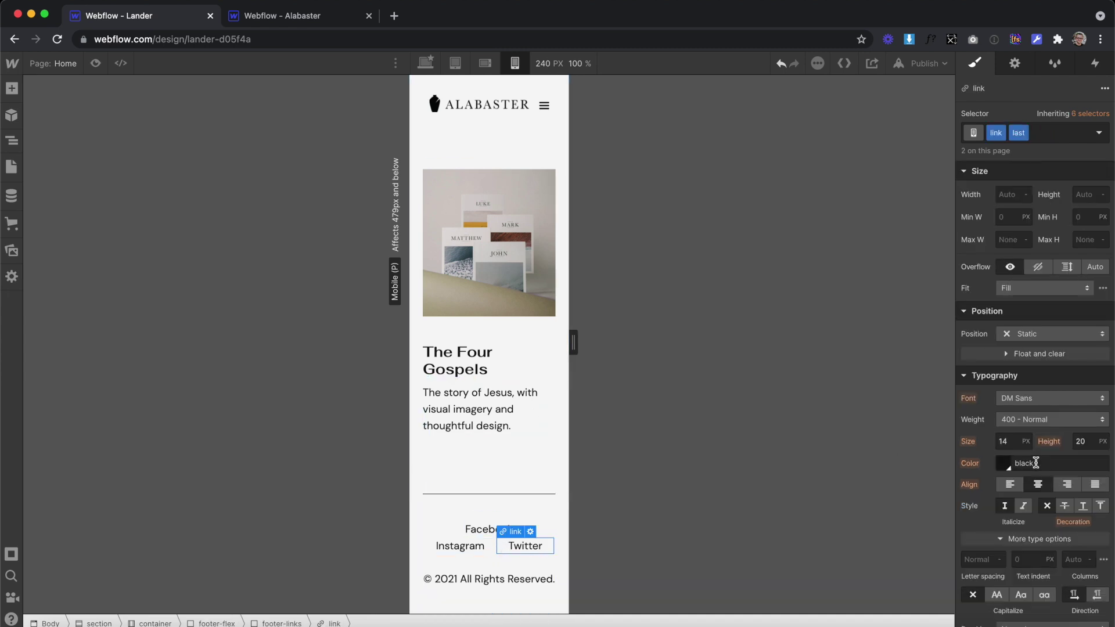
scroll(1015, 449, up, 5)
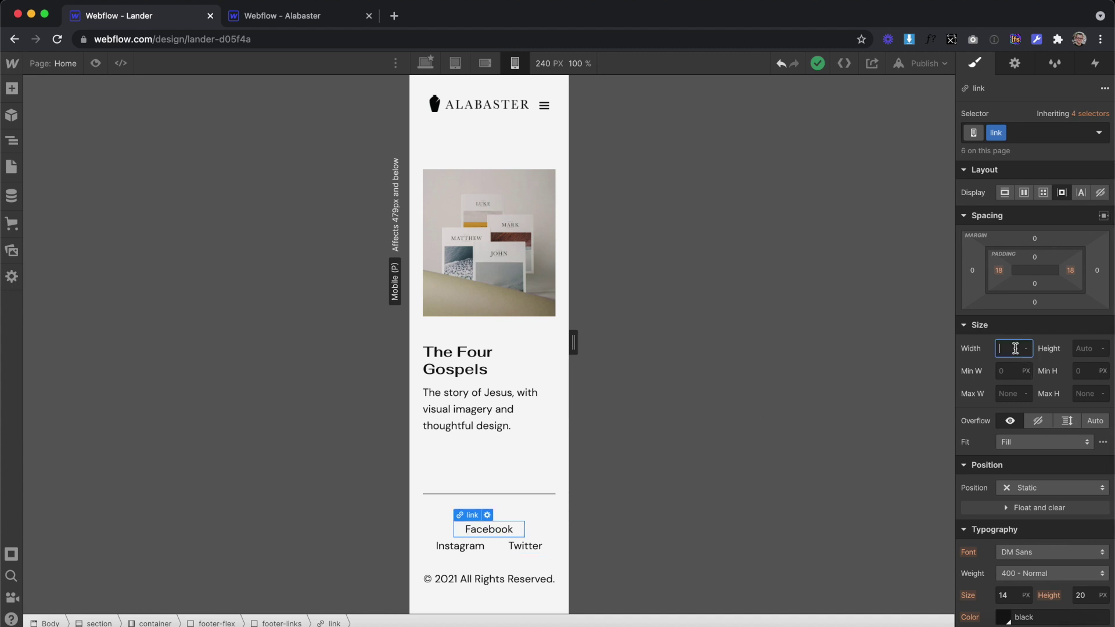
text(100%)
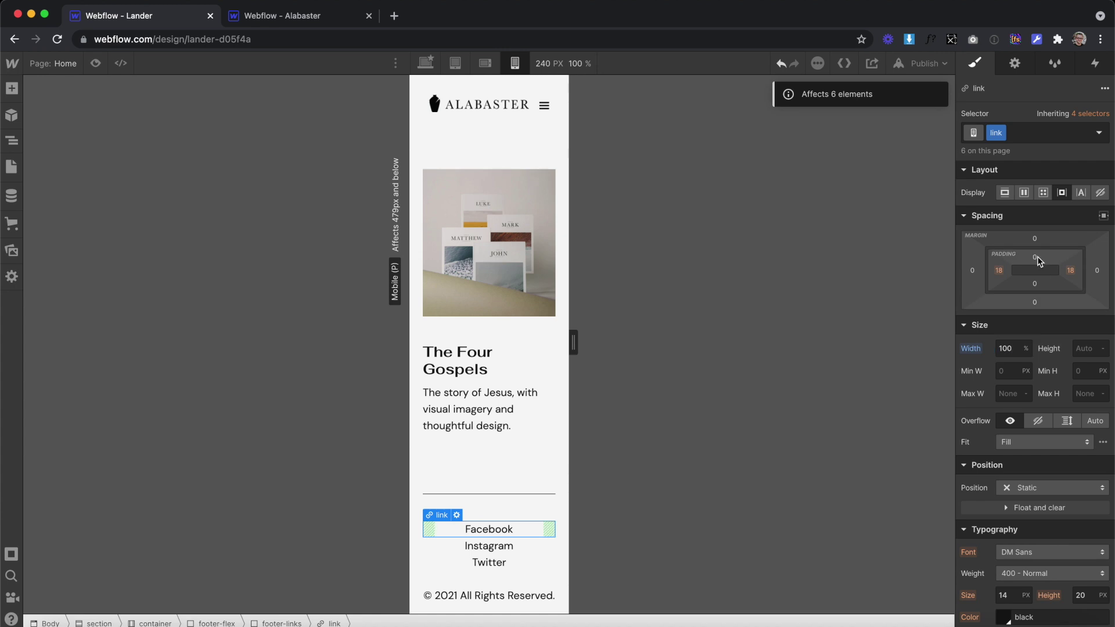
drag(1039, 262, 1038, 262)
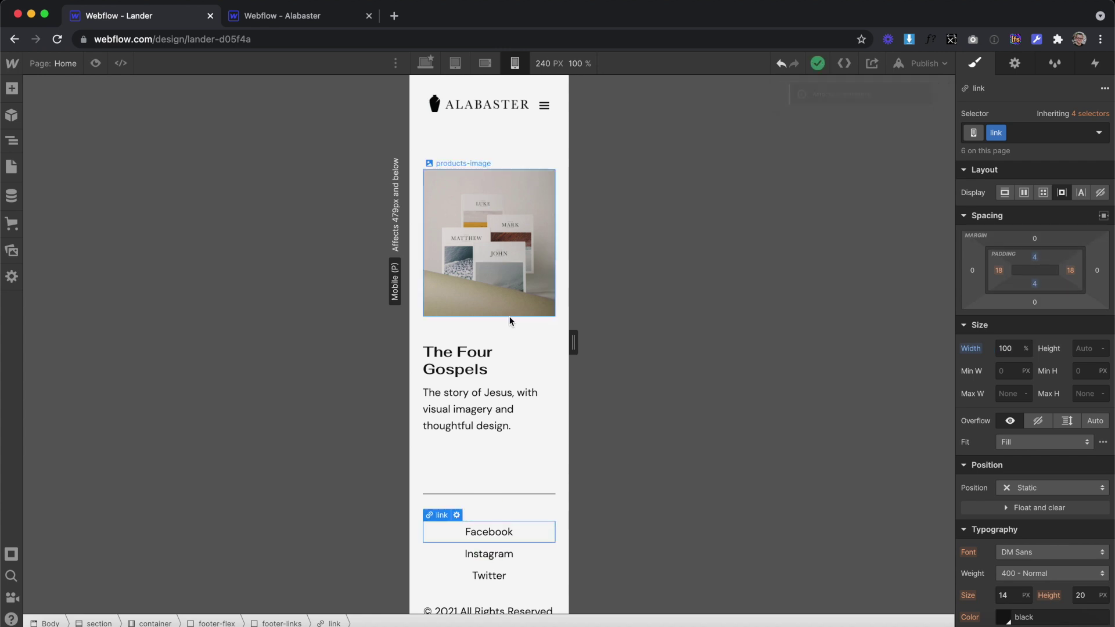
Preview the page from the top at 240 px wide and open the navbar menu to check its links
click(504, 341)
drag(573, 343, 509, 370)
scroll(505, 373, up, 20)
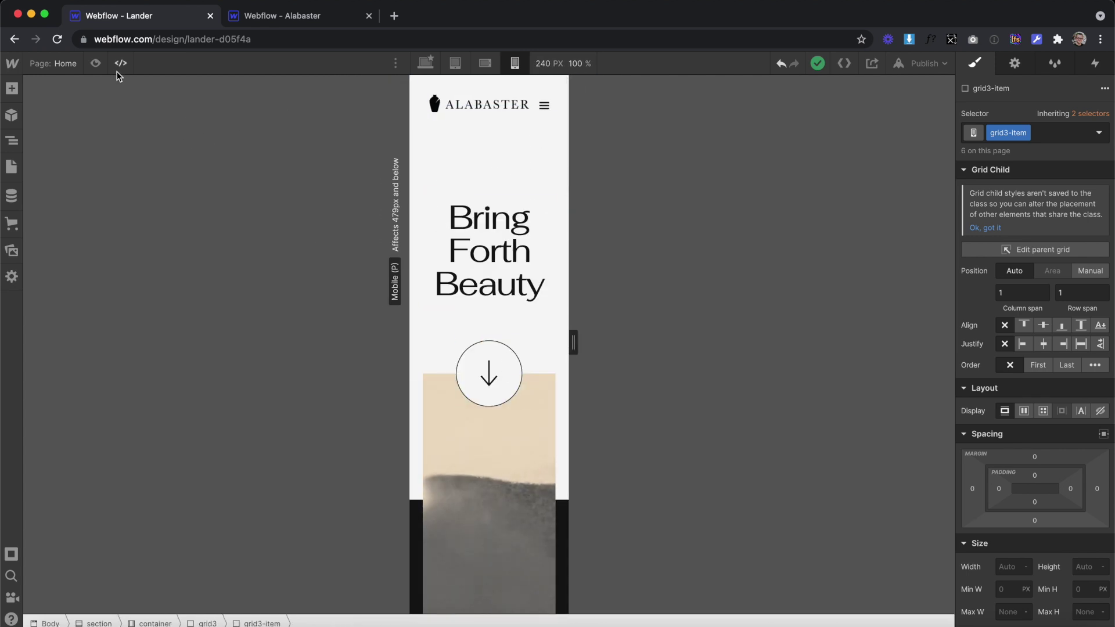
click(97, 65)
click(612, 106)
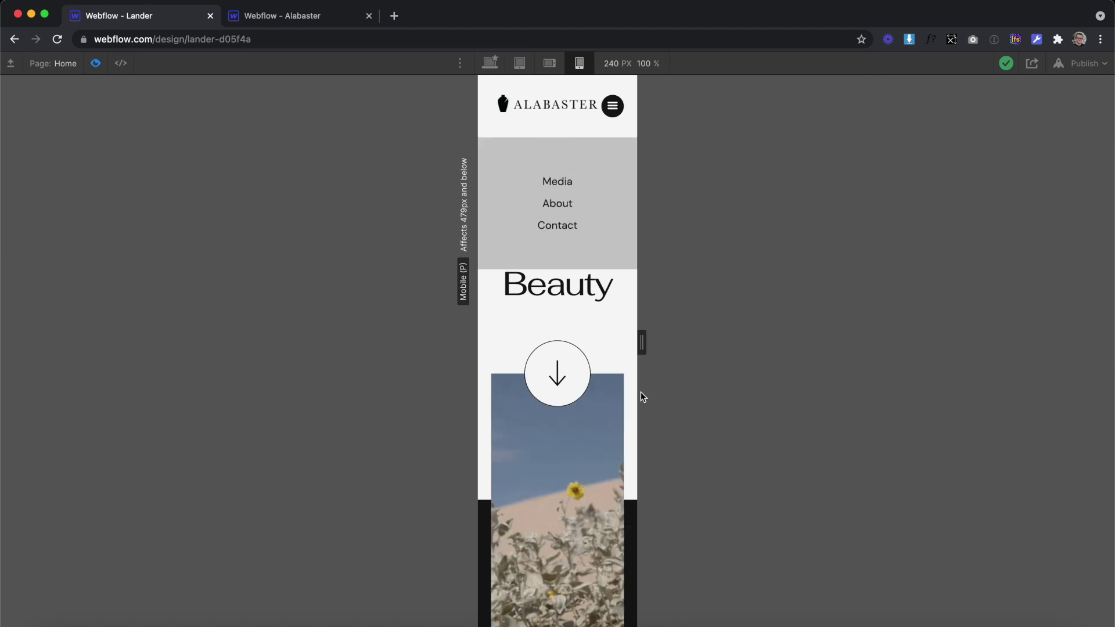
Widen the preview to desktop size and narrow it back to 240 px, examining the layout down to the footer
drag(639, 354, 960, 281)
scroll(657, 321, down, 20)
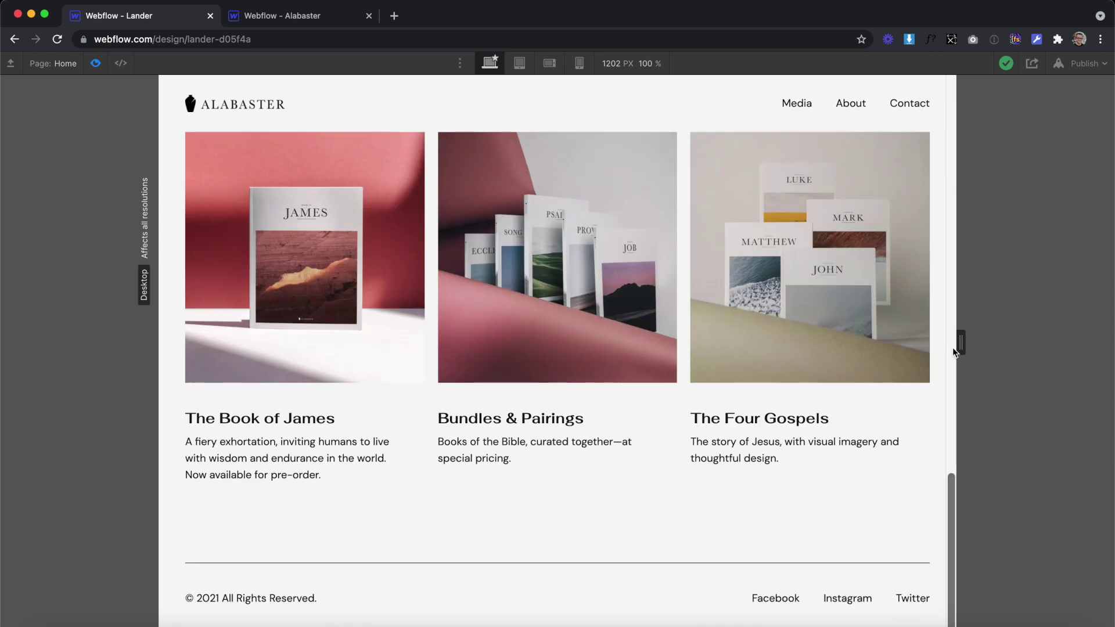
drag(954, 349, 619, 376)
scroll(615, 377, down, 10)
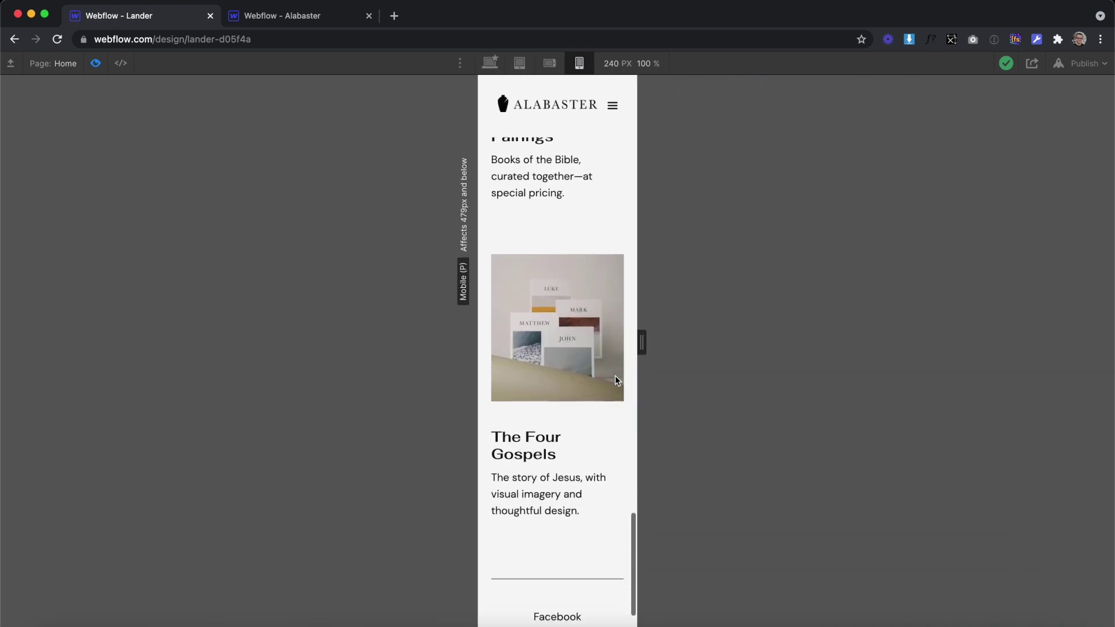